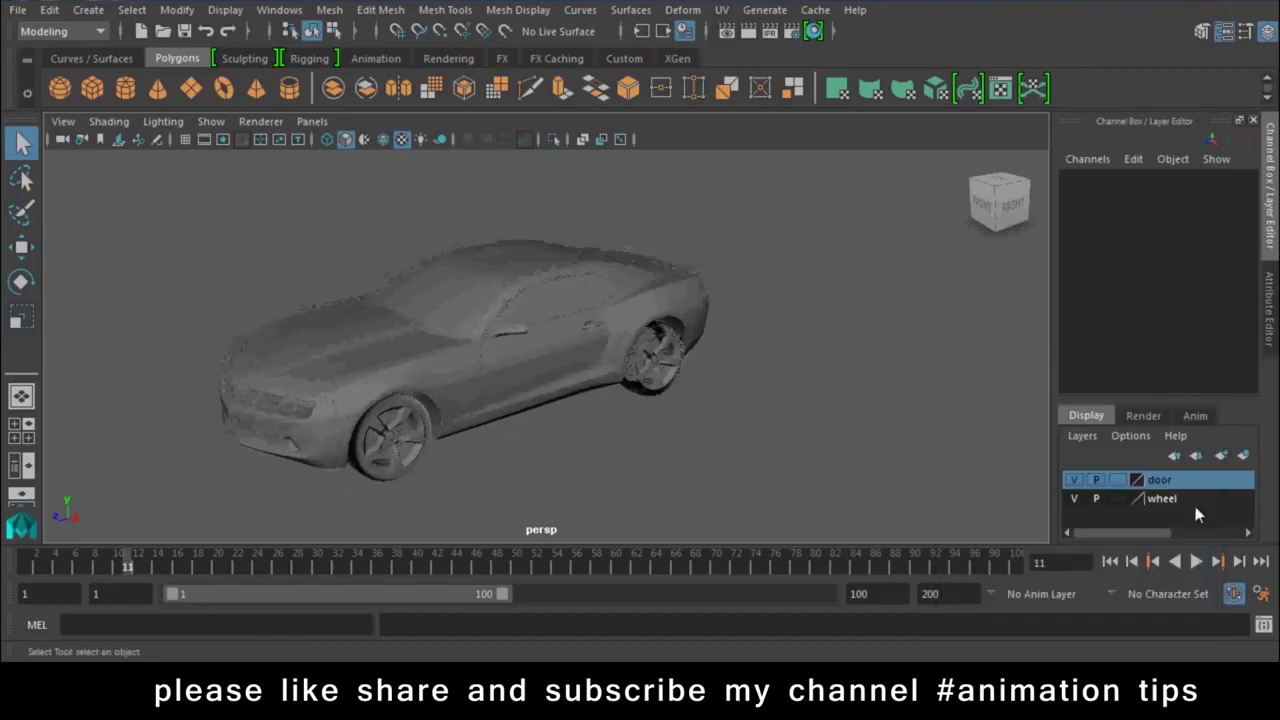
- Delete the door layer and the wheel layer from the Layer Editor
right_click(1172, 490)
left_click(1122, 434)
right_click(1162, 482)
left_click(1122, 434)
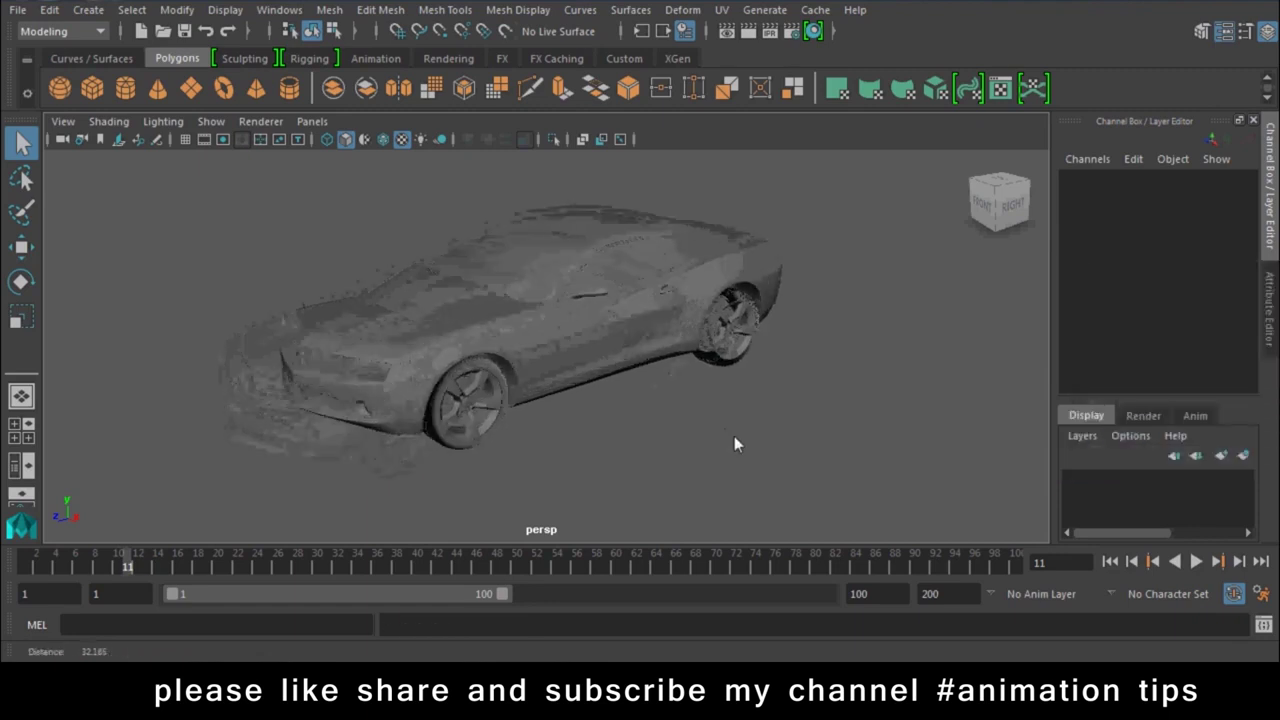
- Group the front wheel's tire and rim and centre the group's pivot
key("w")
mouse_move(812, 401)
left_mouse_down("alt")
mouse_move(779, 422)
mouse_move(647, 399)
left_mouse_up("alt")
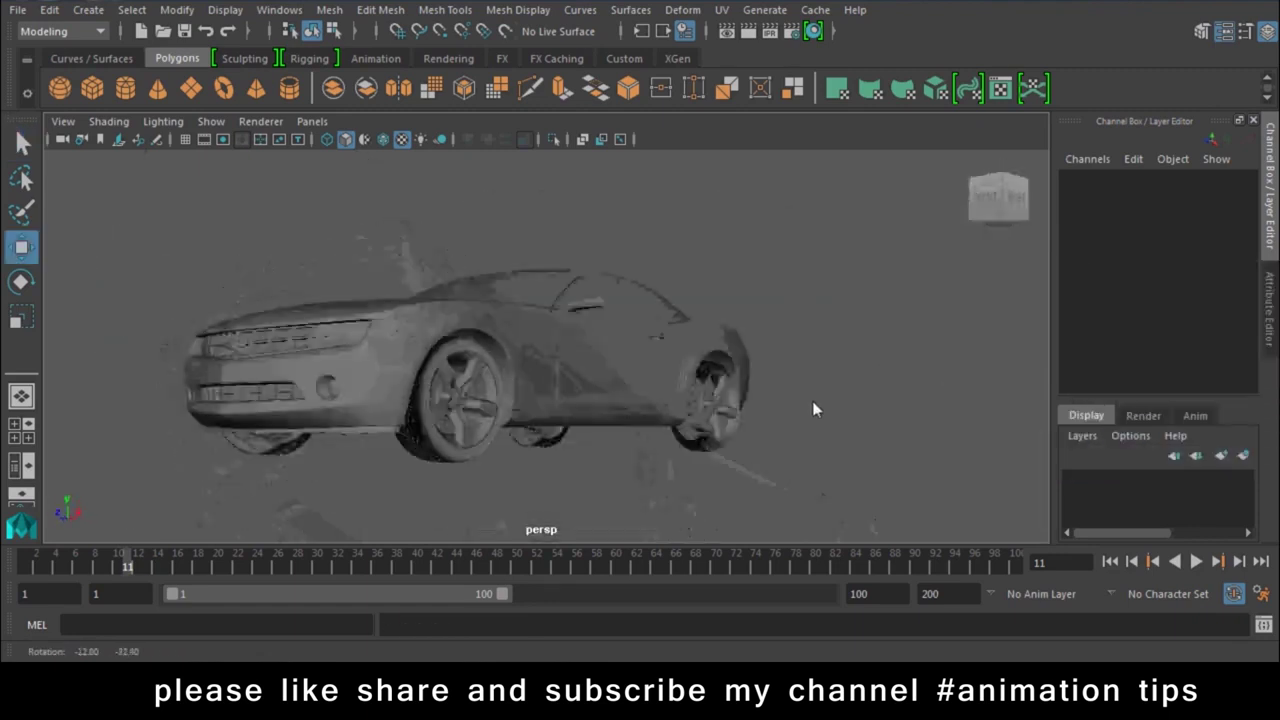
right_click_drag(581, 433, 705, 495, "alt")
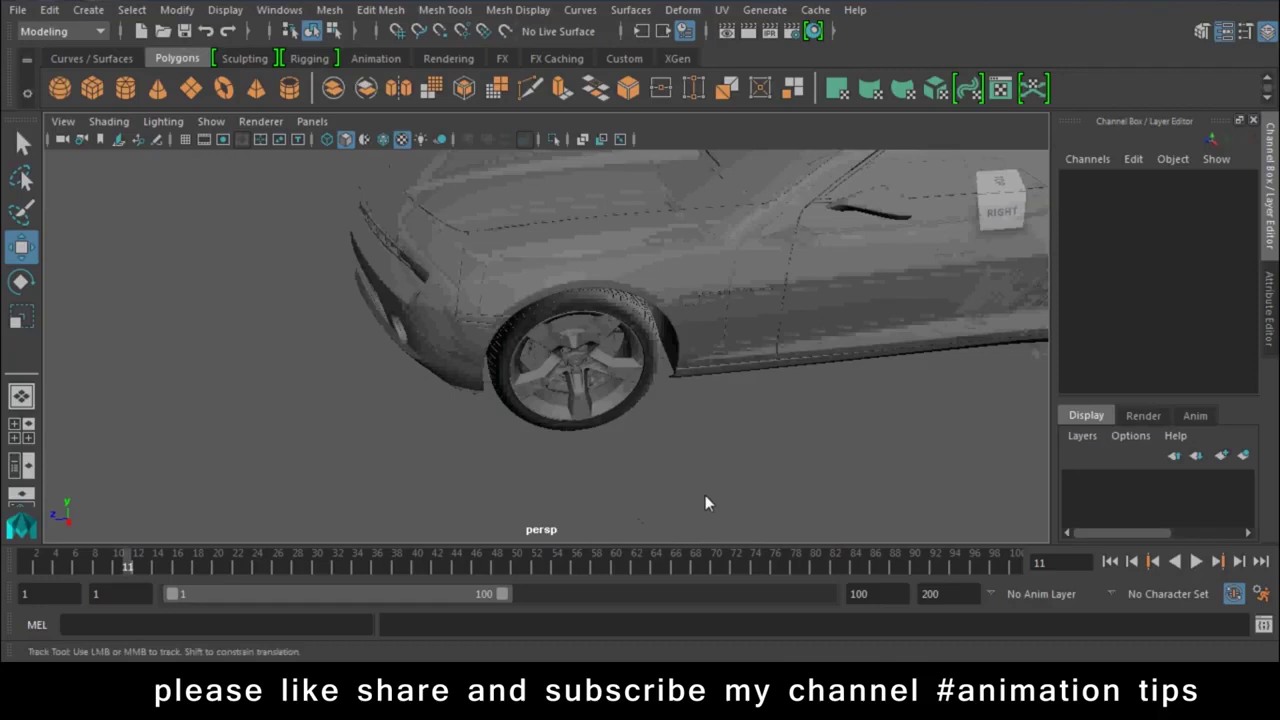
middle_click_drag(705, 495, 634, 588, "alt")
mouse_move(590, 525)
left_mouse_down("alt")
mouse_move(518, 497)
mouse_move(555, 390)
left_mouse_up("alt")
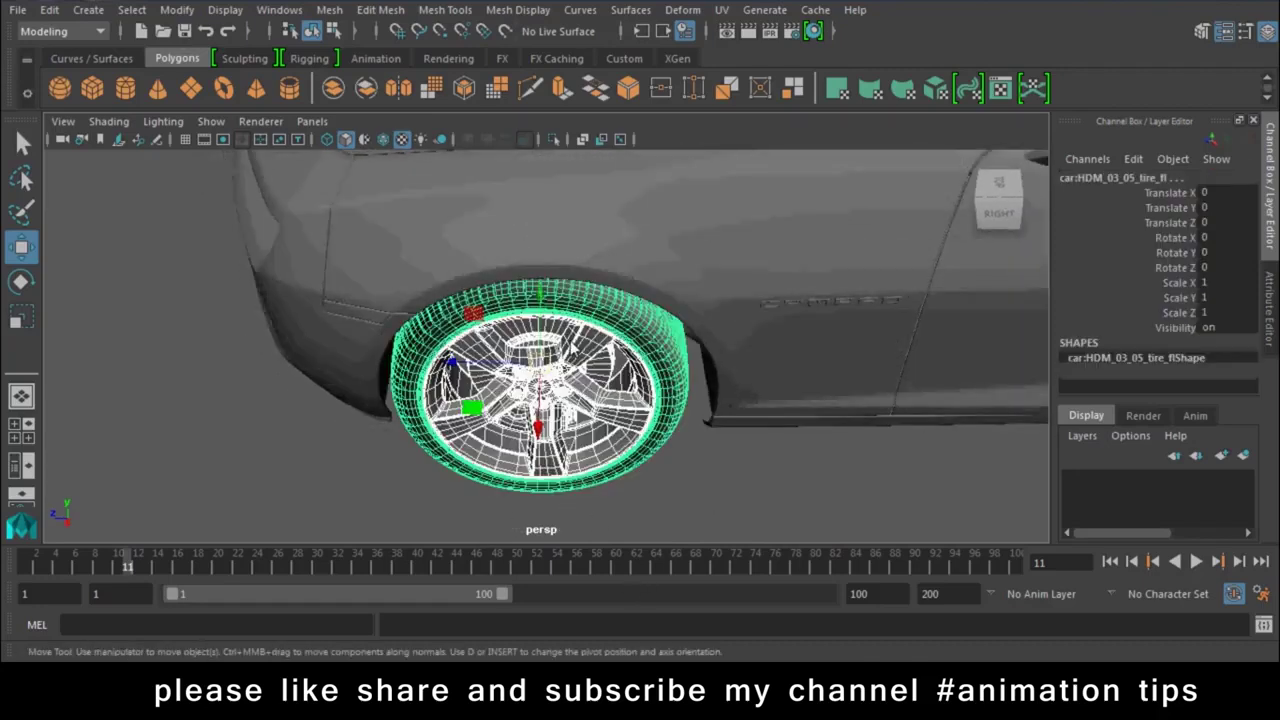
mouse_move(600, 350)
left_mouse_down("alt")
mouse_move(781, 286)
mouse_move(543, 325)
mouse_move(560, 400)
mouse_move(590, 450)
left_mouse_up("alt")
key("ctrl+g")
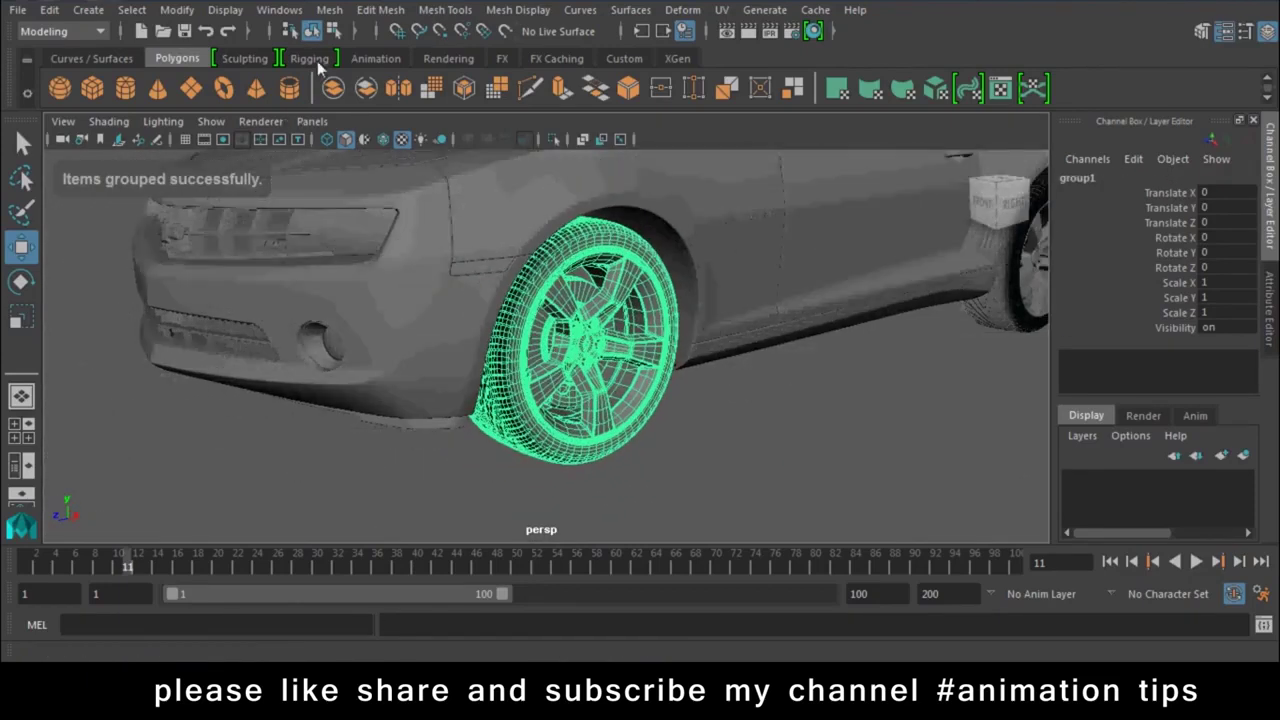
left_click(99, 14)
mouse_move(177, 10)
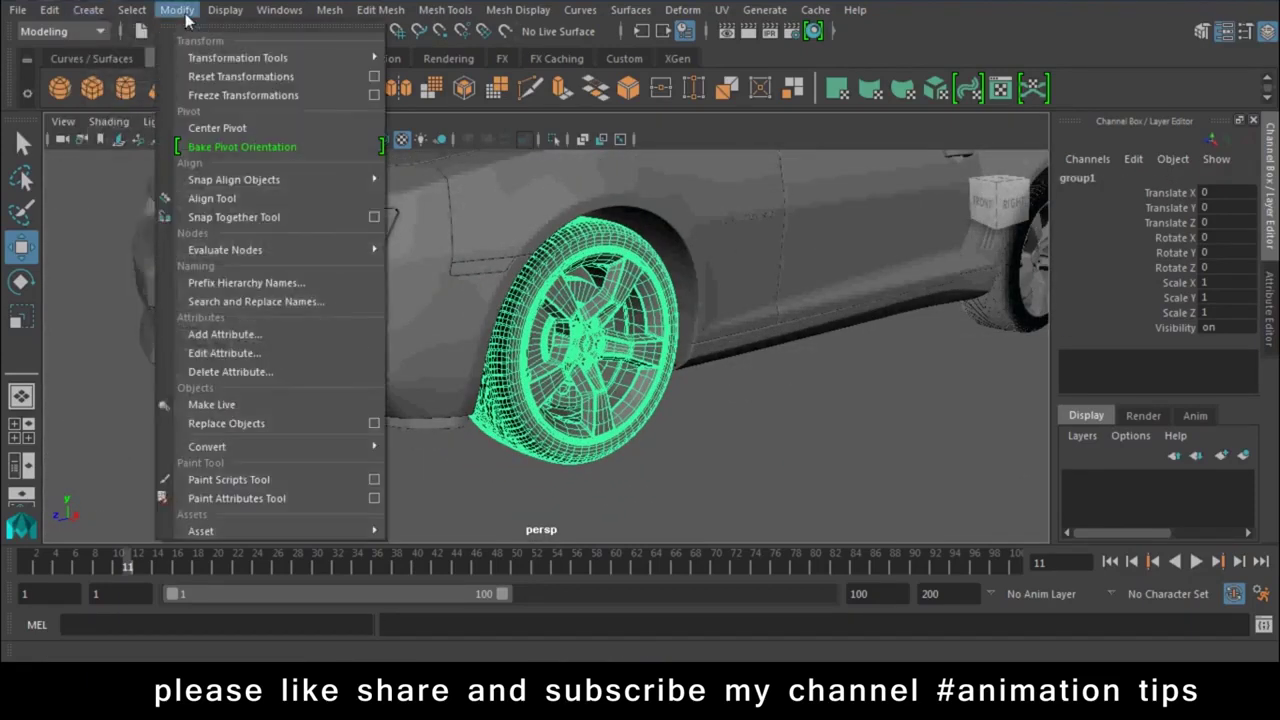
left_click(251, 128)
- Group a second tire on its own and centre its pivot
mouse_move(536, 358)
left_mouse_down("alt")
mouse_move(558, 368)
mouse_move(487, 397)
mouse_move(563, 408)
mouse_move(489, 450)
mouse_move(793, 431)
mouse_move(663, 444)
mouse_move(745, 430)
mouse_move(608, 488)
mouse_move(620, 470)
left_mouse_up("alt")
left_click(664, 316)
mouse_move(800, 434)
left_mouse_down("alt")
mouse_move(591, 229)
mouse_move(495, 322)
left_mouse_up("alt")
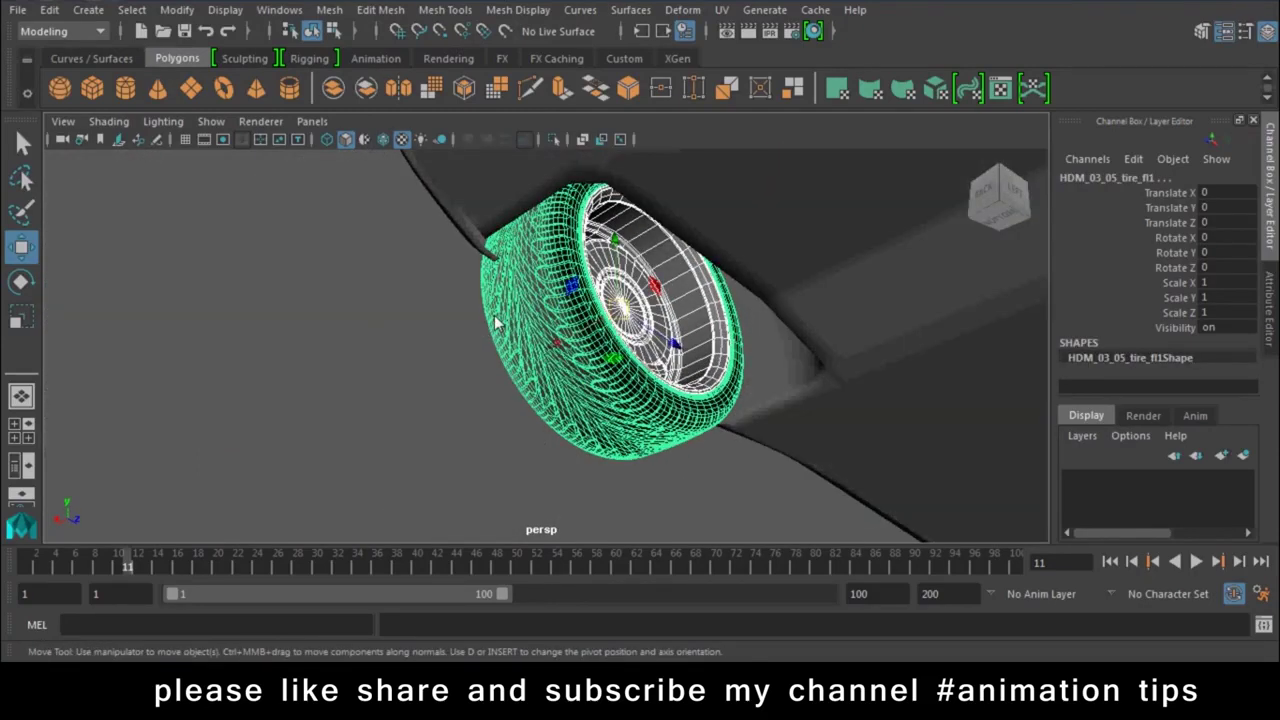
key("ctrl+g")
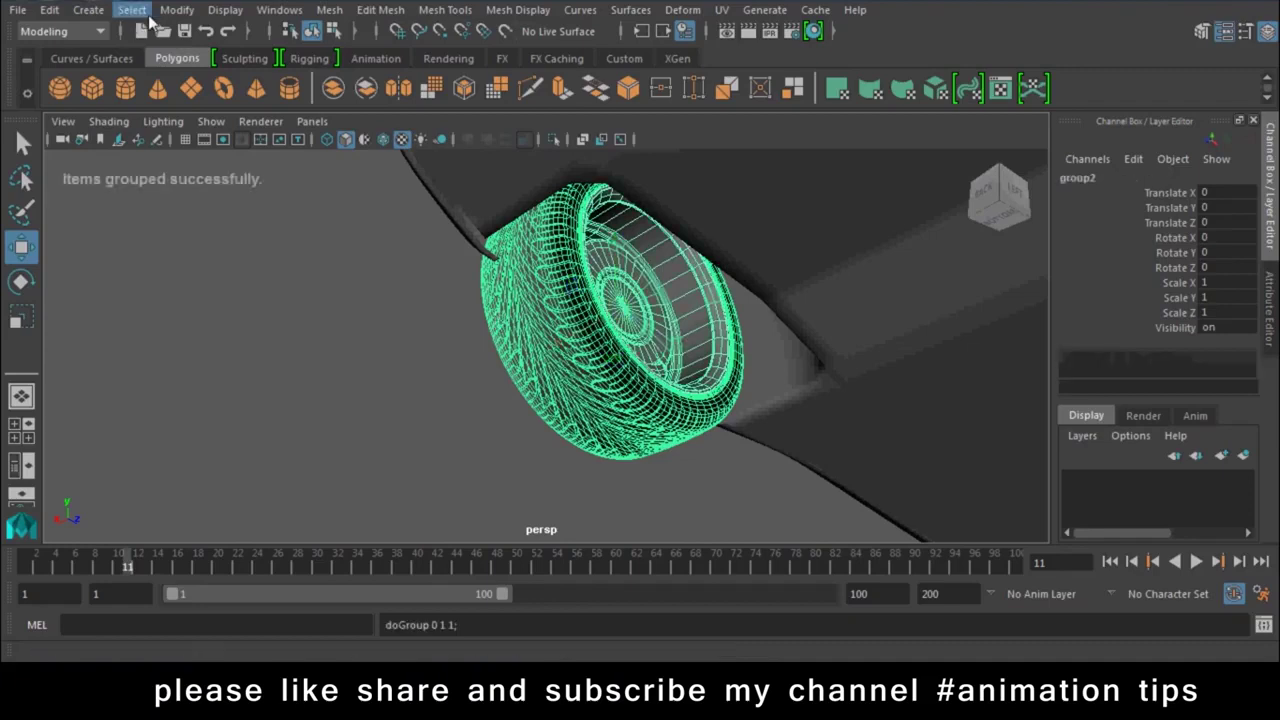
left_click(176, 9)
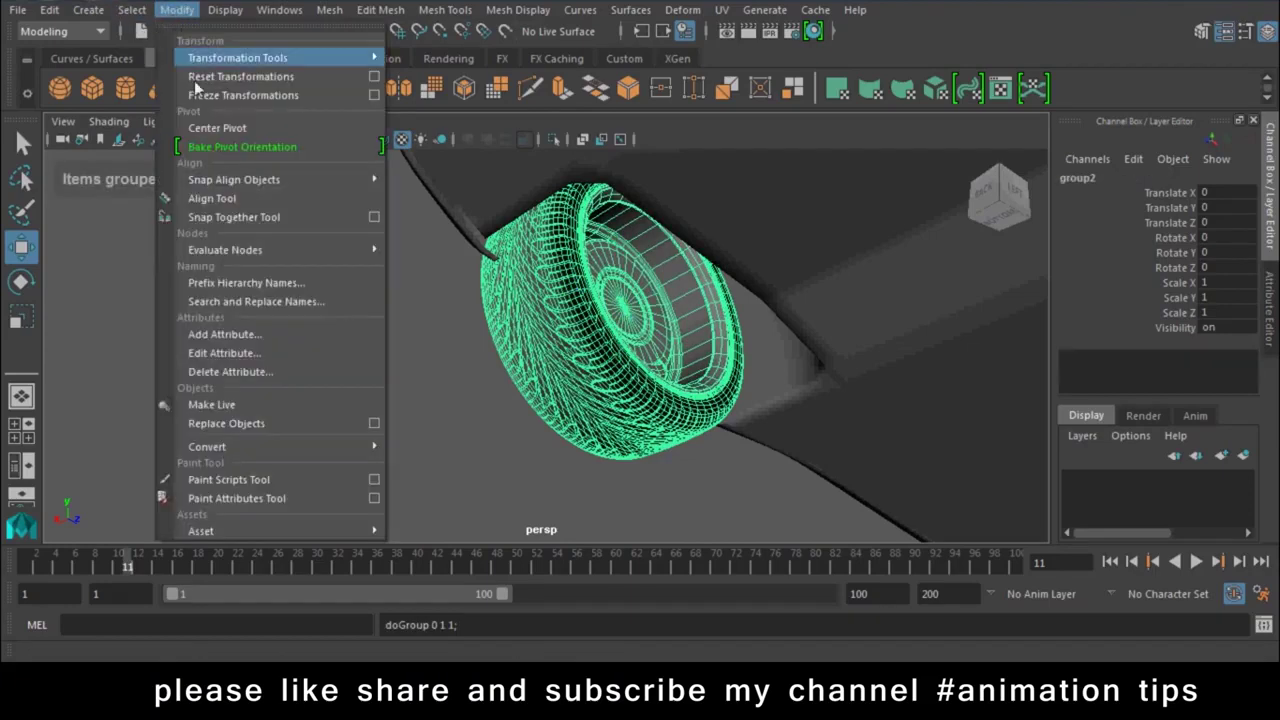
left_click(244, 125)
- Rename the front tire's parent group from group1 to Wheel1
mouse_move(361, 348)
left_mouse_down("alt")
mouse_move(679, 436)
mouse_move(700, 420)
left_mouse_up("alt")
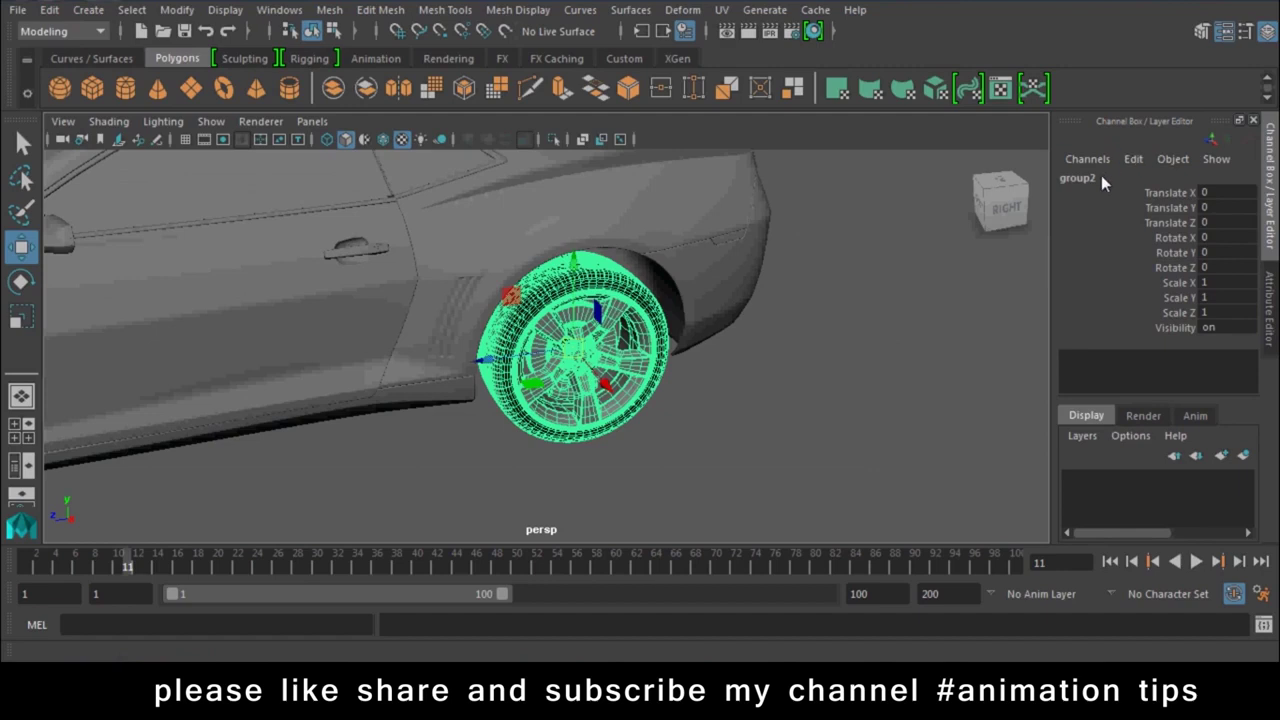
mouse_move(780, 300)
left_mouse_down("alt")
mouse_move(464, 377)
mouse_move(340, 383)
left_mouse_up("alt")
left_click(340, 383)
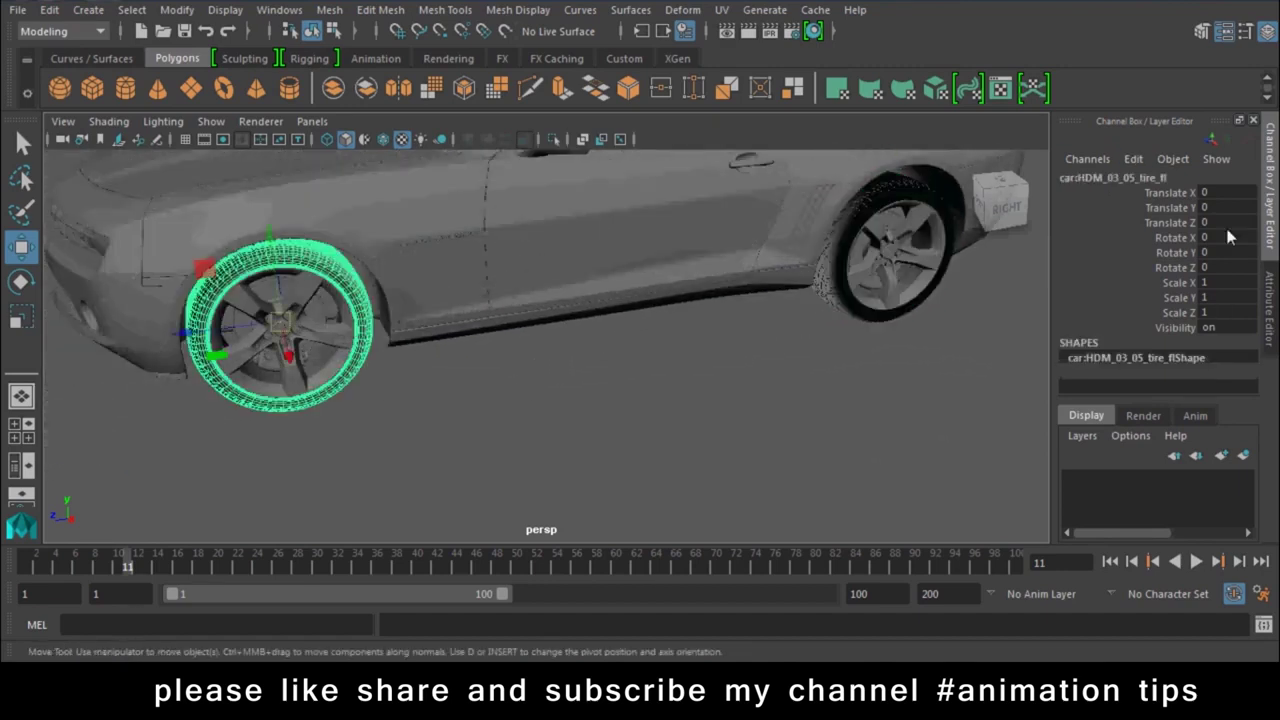
key("Up")
left_click(1136, 179)
type("Wheel1")
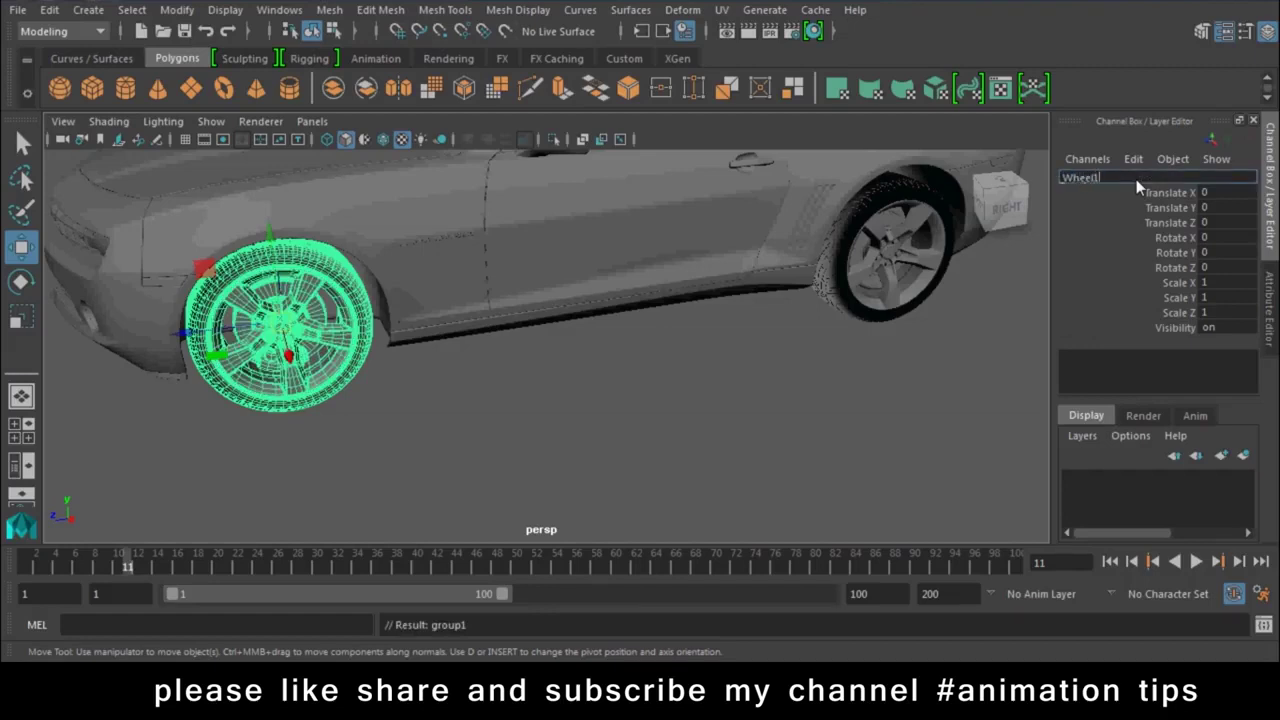
key("Return")
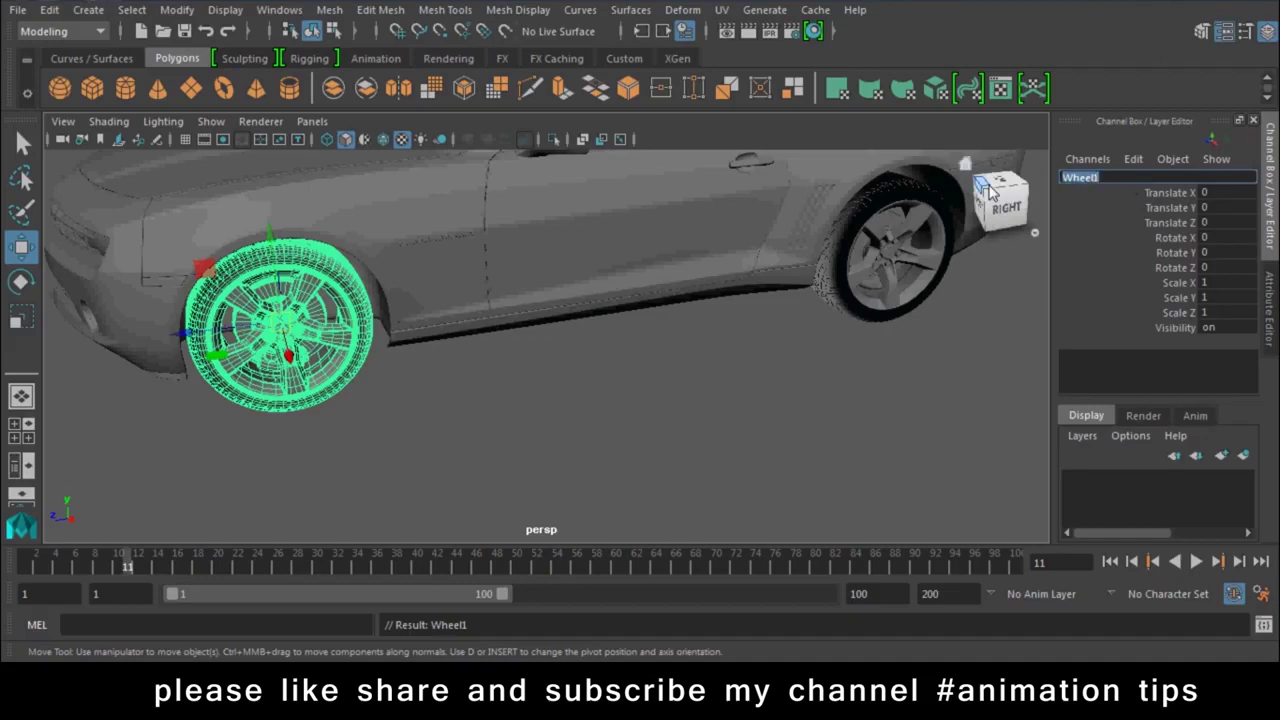
- Rename the rear tire's parent group to Wheel2
left_click(927, 299)
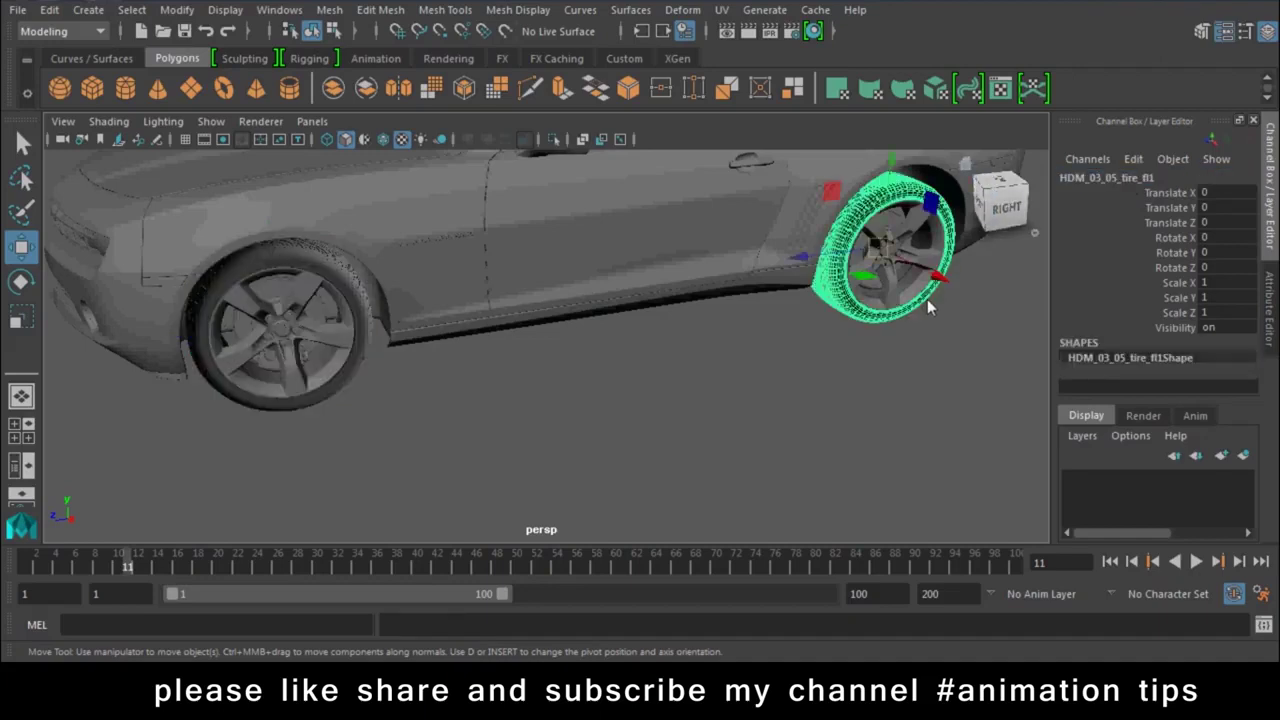
key("Up")
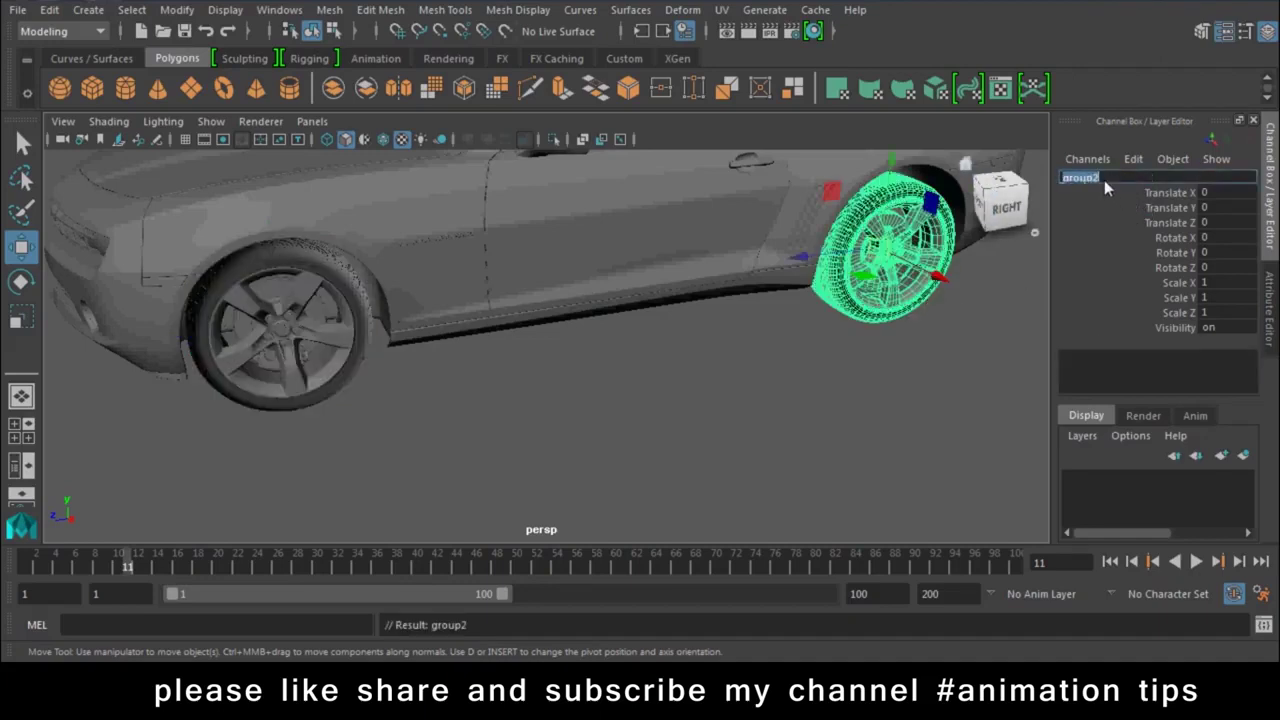
type("Wheel2")
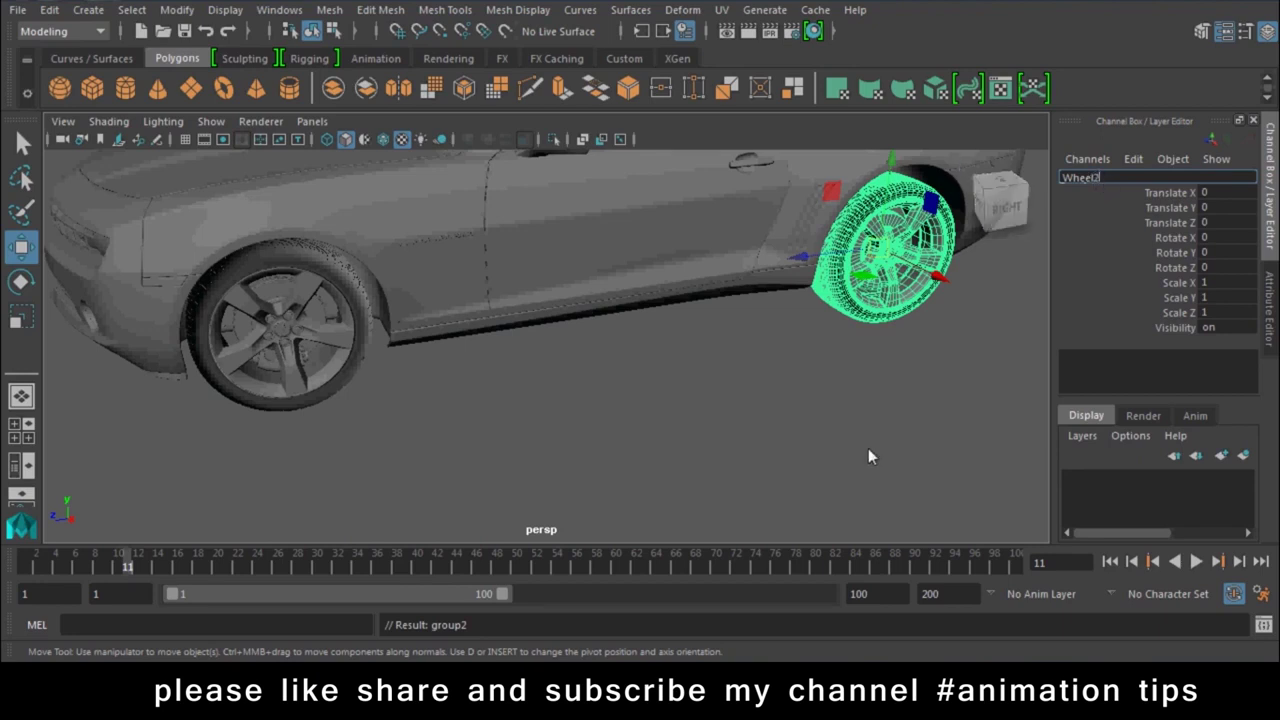
key("Return")
- Select the other rear tire, viewing the car from underneath
mouse_move(484, 447)
left_mouse_down("alt")
mouse_move(881, 392)
mouse_move(498, 358)
mouse_move(474, 303)
mouse_move(408, 400)
mouse_move(481, 268)
left_mouse_up("alt")
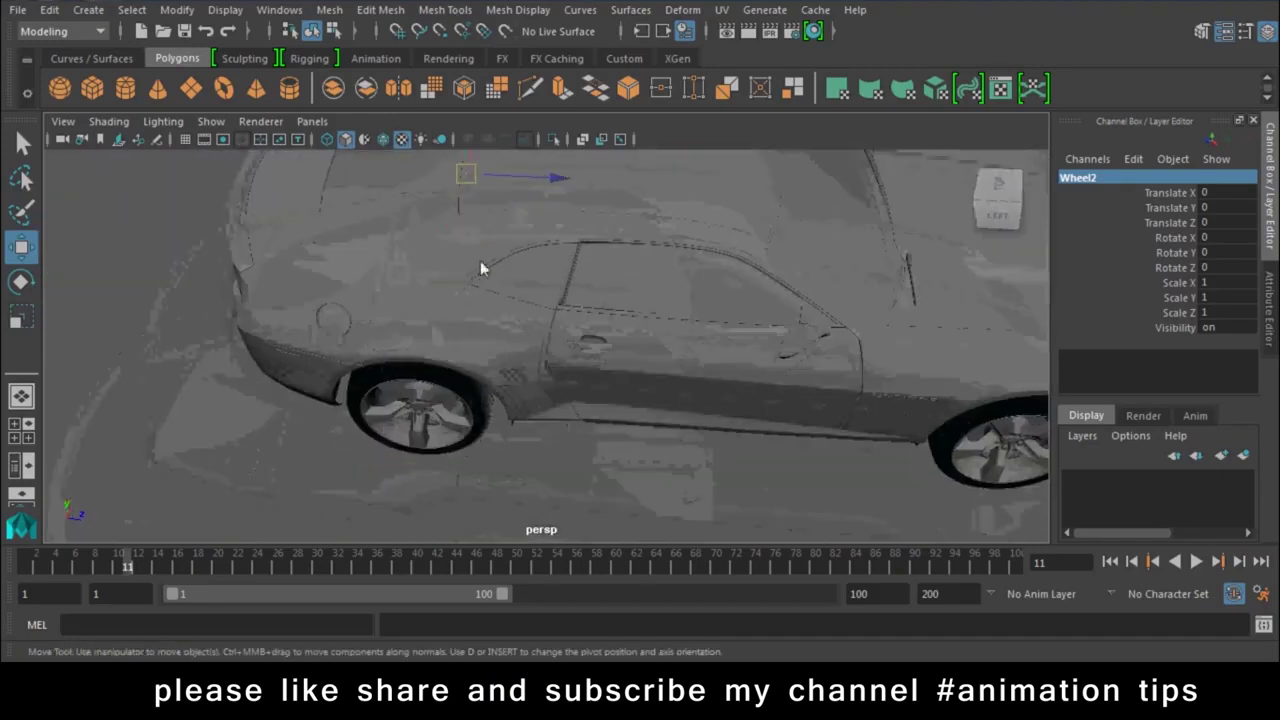
left_click(405, 445)
mouse_move(313, 230)
left_mouse_down("alt")
mouse_move(571, 449)
mouse_move(566, 314)
mouse_move(414, 300)
mouse_move(675, 290)
mouse_move(560, 400)
left_mouse_up("alt")
mouse_move(375, 519)
left_mouse_down("alt")
mouse_move(398, 391)
mouse_move(500, 277)
mouse_move(483, 357)
mouse_move(675, 446)
left_mouse_up("alt")
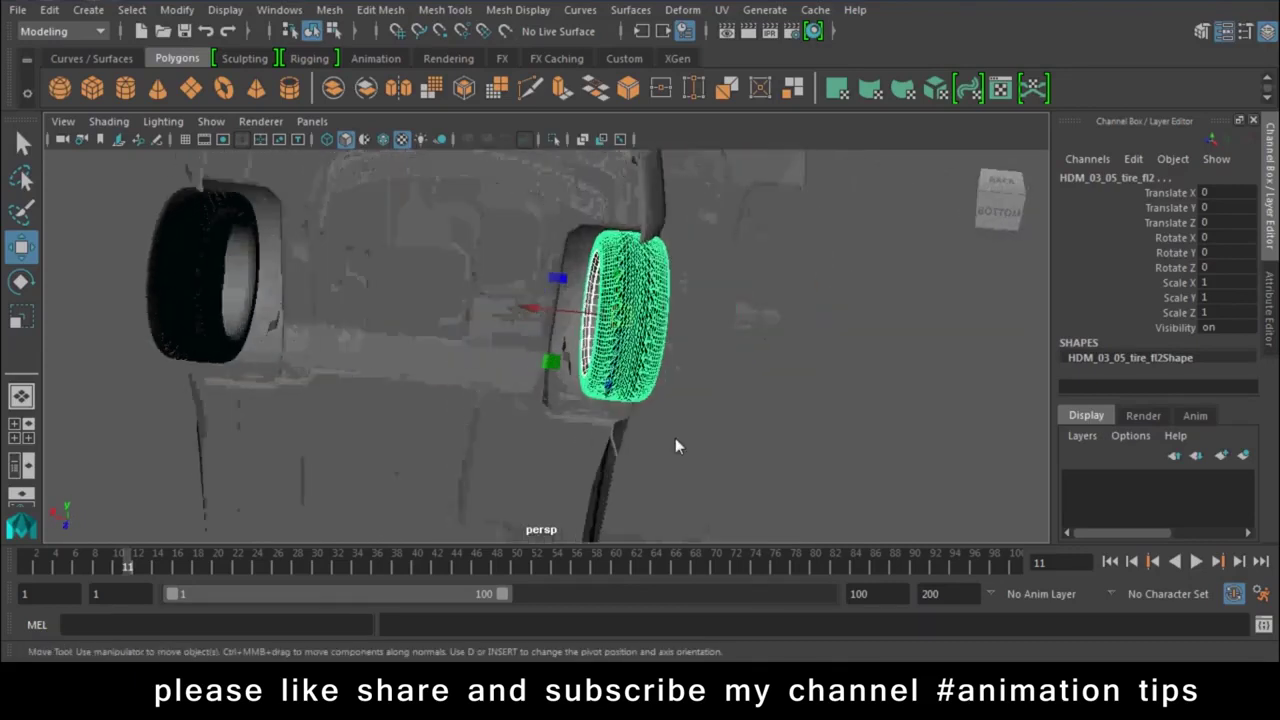
- Group the selected rear tire, centre its pivot and name the group Wheel3
key("ctrl+g")
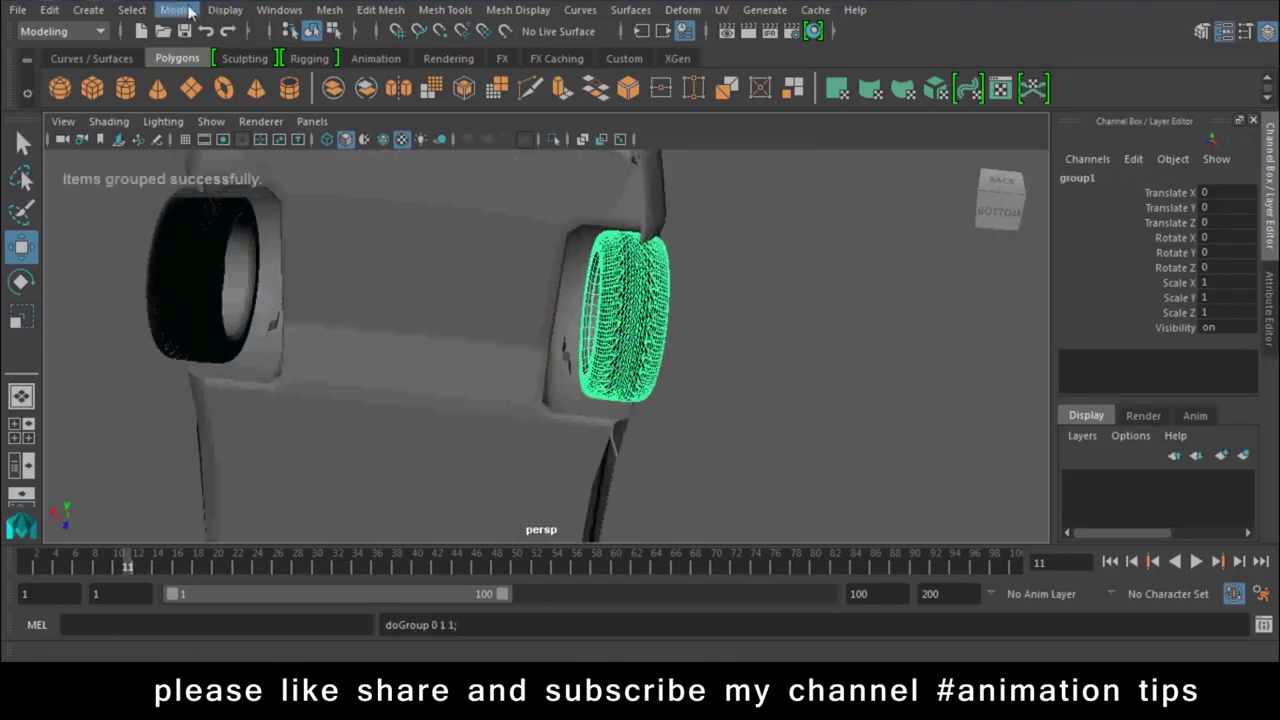
left_click(177, 10)
left_click(237, 134)
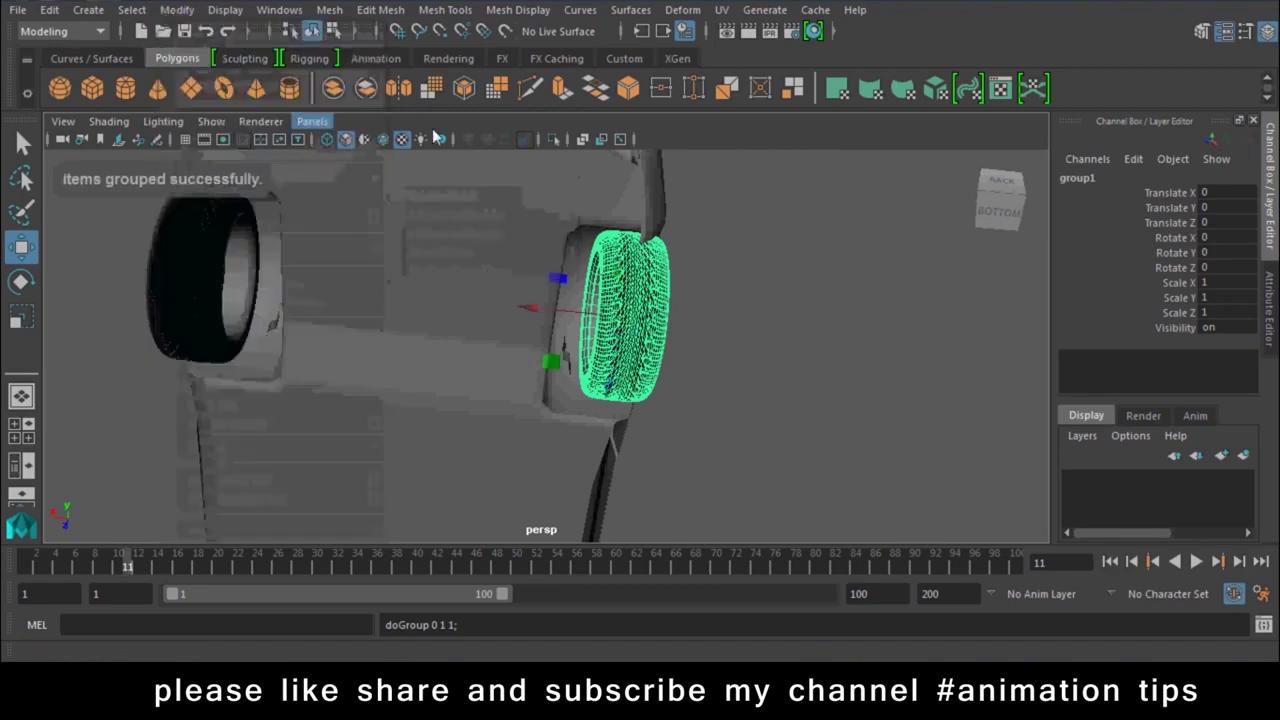
left_click(1105, 181)
type("Wheel")
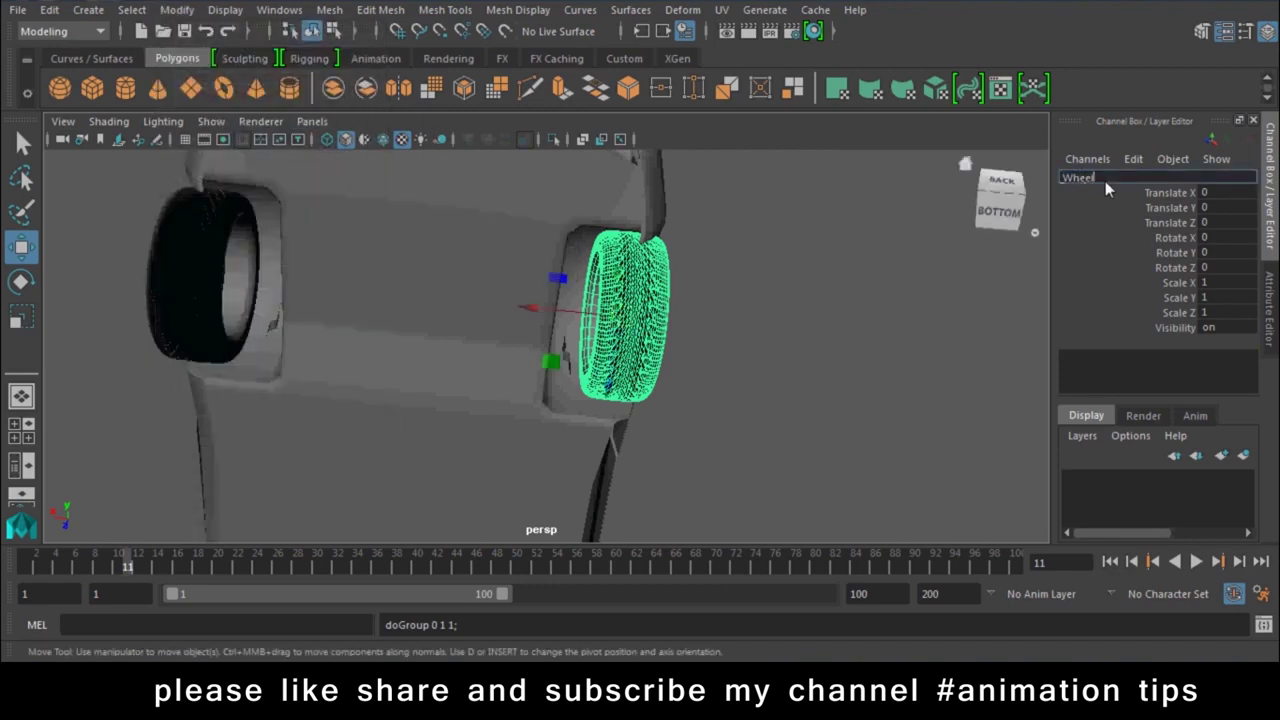
type("3")
key("Return")
- Look over the car's underside for the next wheel, undoing an accidental wheel move
mouse_move(900, 210)
left_mouse_down("alt")
mouse_move(557, 420)
mouse_move(1204, 210)
left_mouse_up("alt")
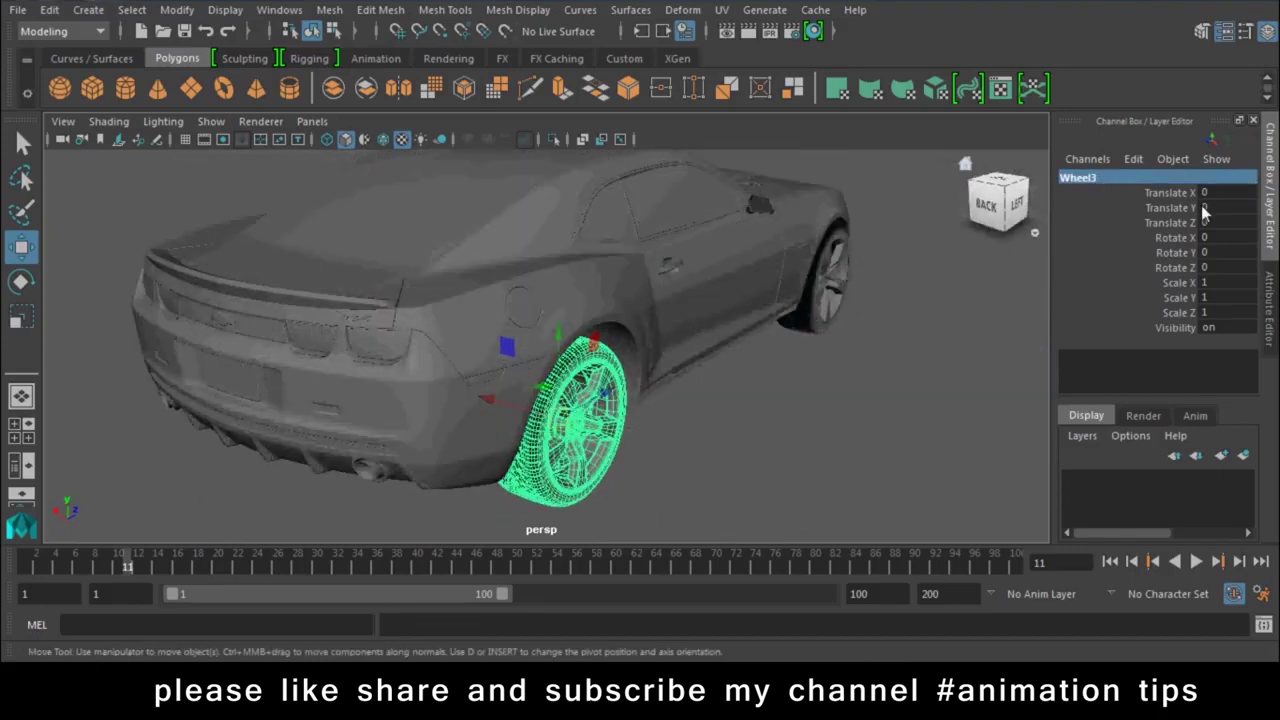
left_click_drag(884, 362, 491, 361, "alt")
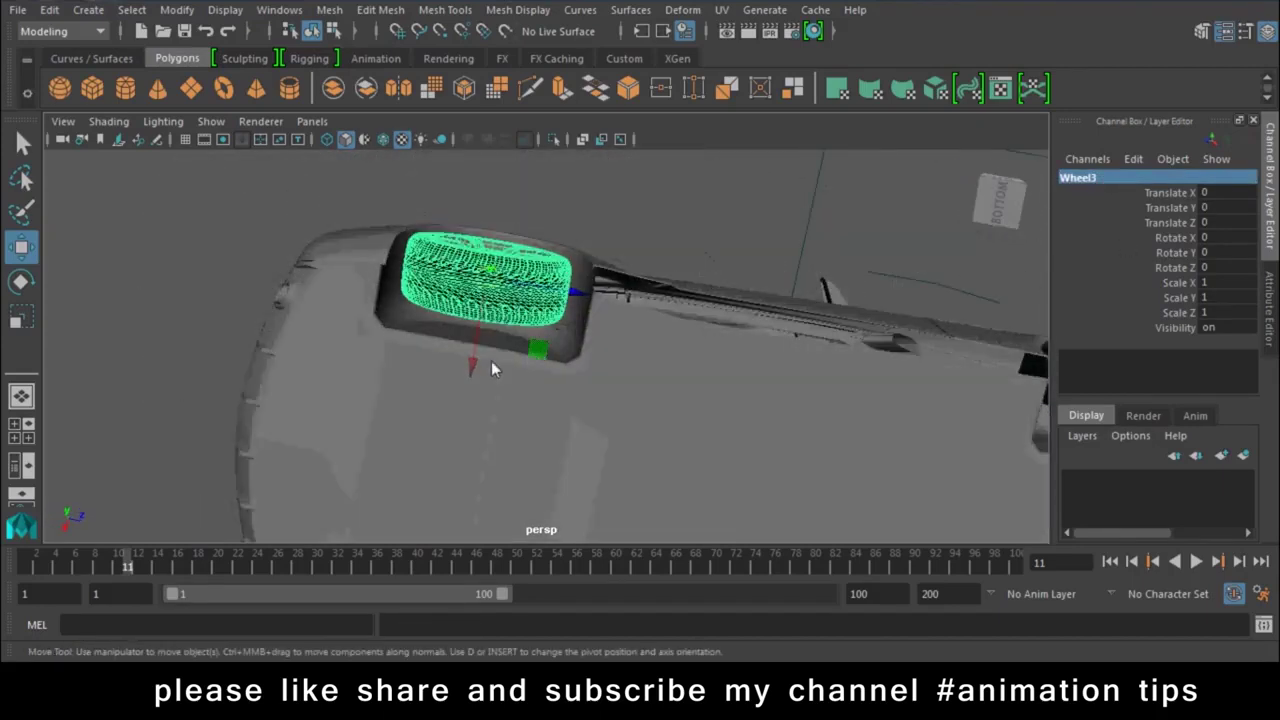
left_click_drag(738, 464, 633, 404, "alt")
left_click_drag(486, 386, 490, 180)
key("ctrl+z")
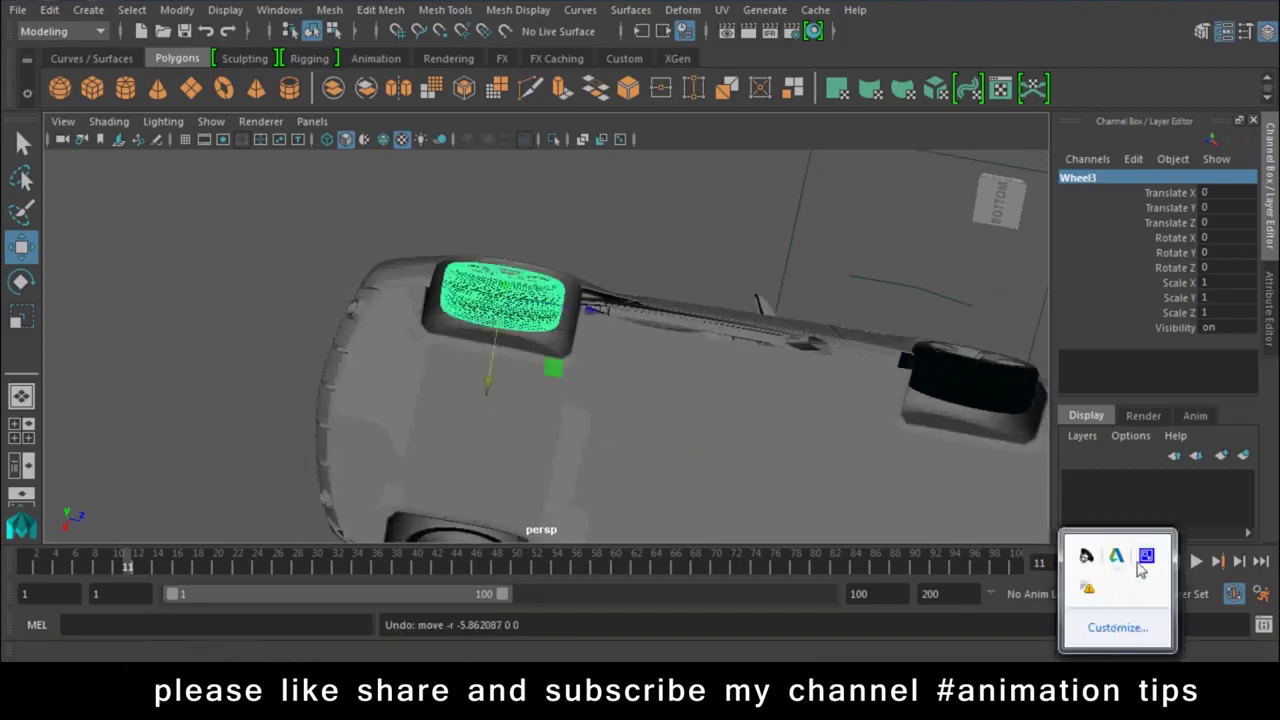
left_click(1148, 560)
mouse_move(560, 345)
left_mouse_down("alt")
mouse_move(505, 323)
mouse_move(491, 455)
mouse_move(308, 330)
mouse_move(484, 427)
mouse_move(674, 443)
mouse_move(594, 449)
mouse_move(611, 451)
mouse_move(700, 445)
mouse_move(520, 421)
mouse_move(714, 368)
left_mouse_up("alt")
- Rename the front tire to Wheel4, removing the stray trailing underscores
left_click(505, 440)
mouse_move(505, 440)
left_mouse_down("alt")
mouse_move(468, 266)
mouse_move(382, 245)
left_mouse_up("alt")
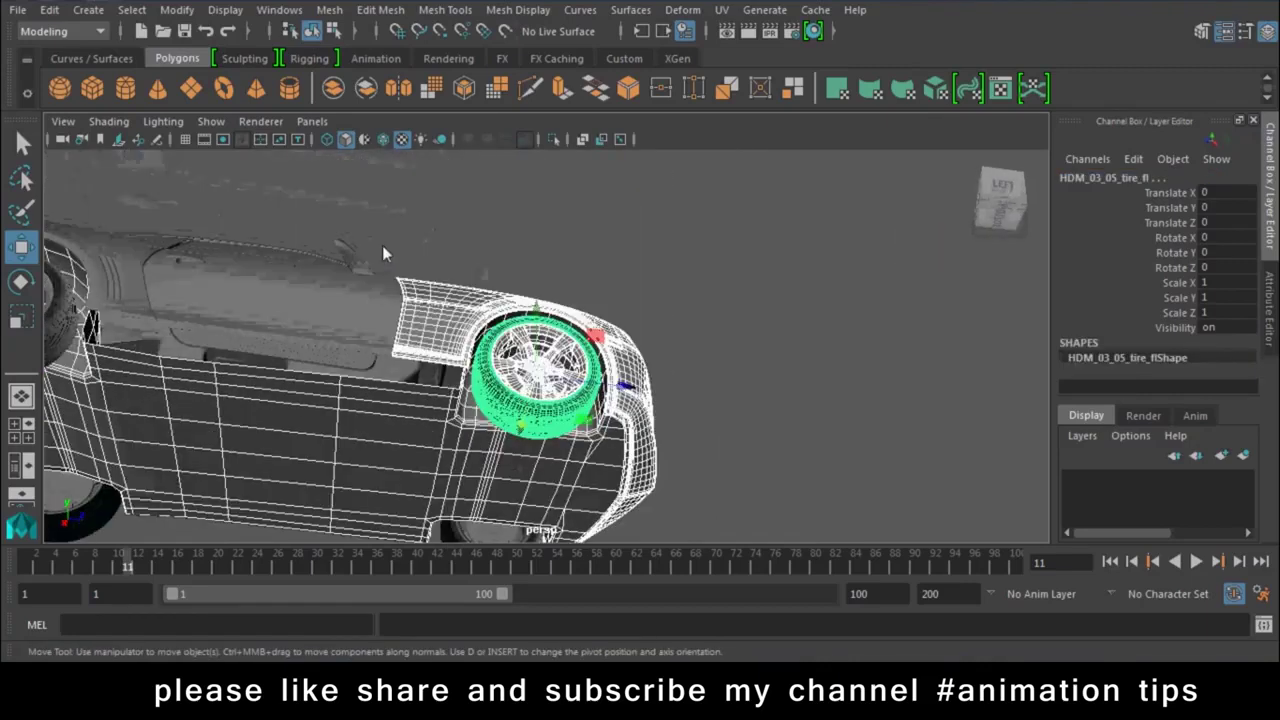
mouse_move(390, 506)
left_mouse_down("alt")
mouse_move(764, 400)
mouse_move(651, 526)
mouse_move(689, 284)
mouse_move(699, 492)
mouse_move(684, 286)
left_mouse_up("alt")
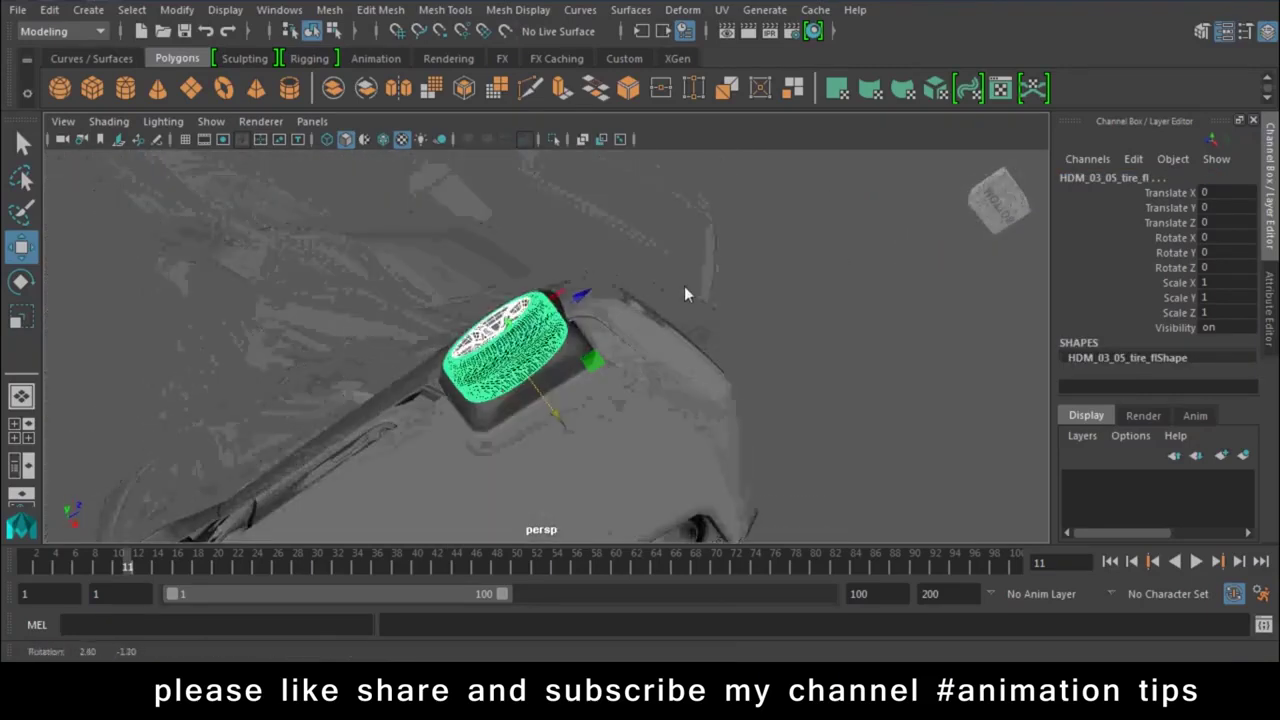
double_click(1140, 185)
type("Wheel")
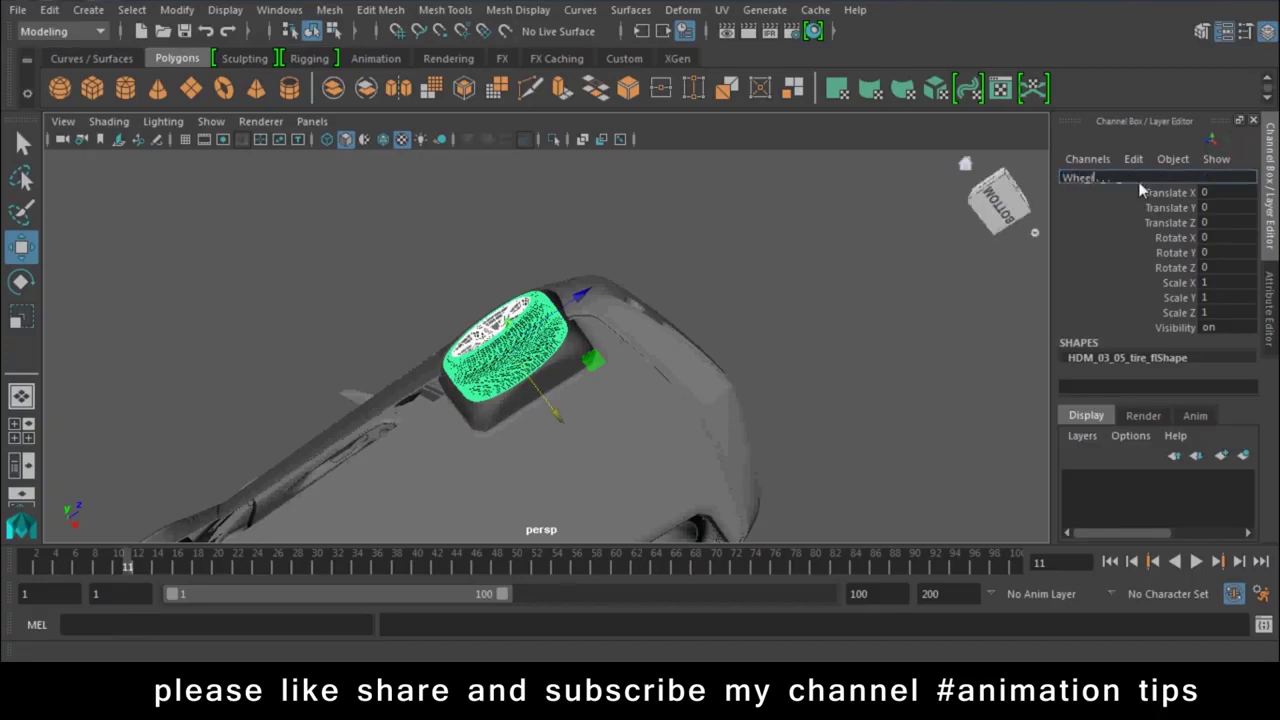
type("4____")
key("Return")
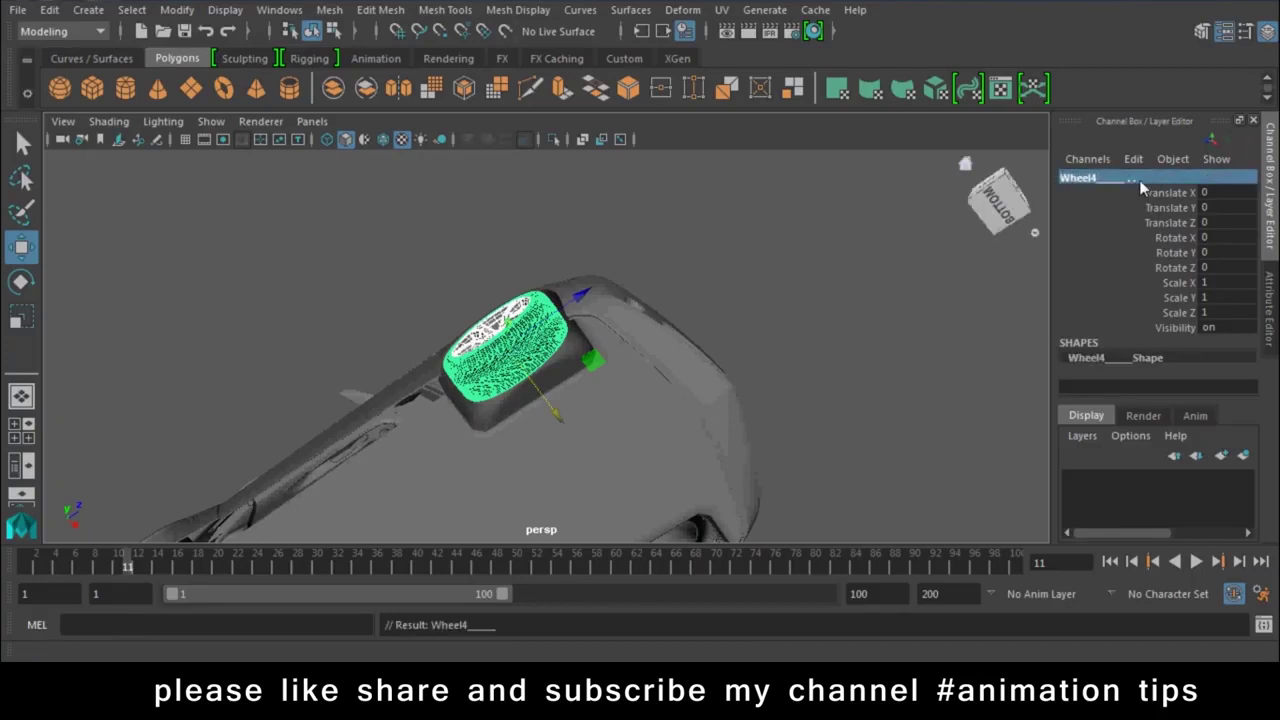
left_click(1138, 186)
key("BackSpace")
key("BackSpace")
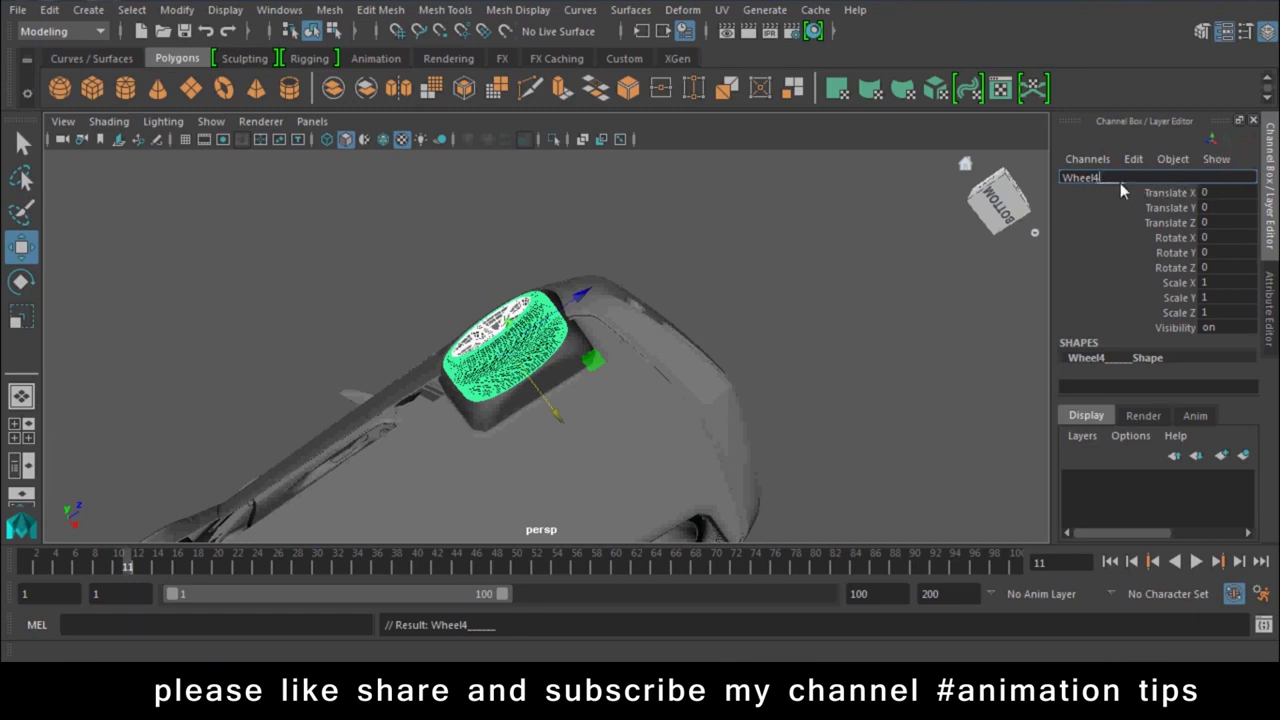
key("Return")
- Reselect the Wheel4 tire and undo its last accidental move
left_click(870, 345)
left_click(552, 348)
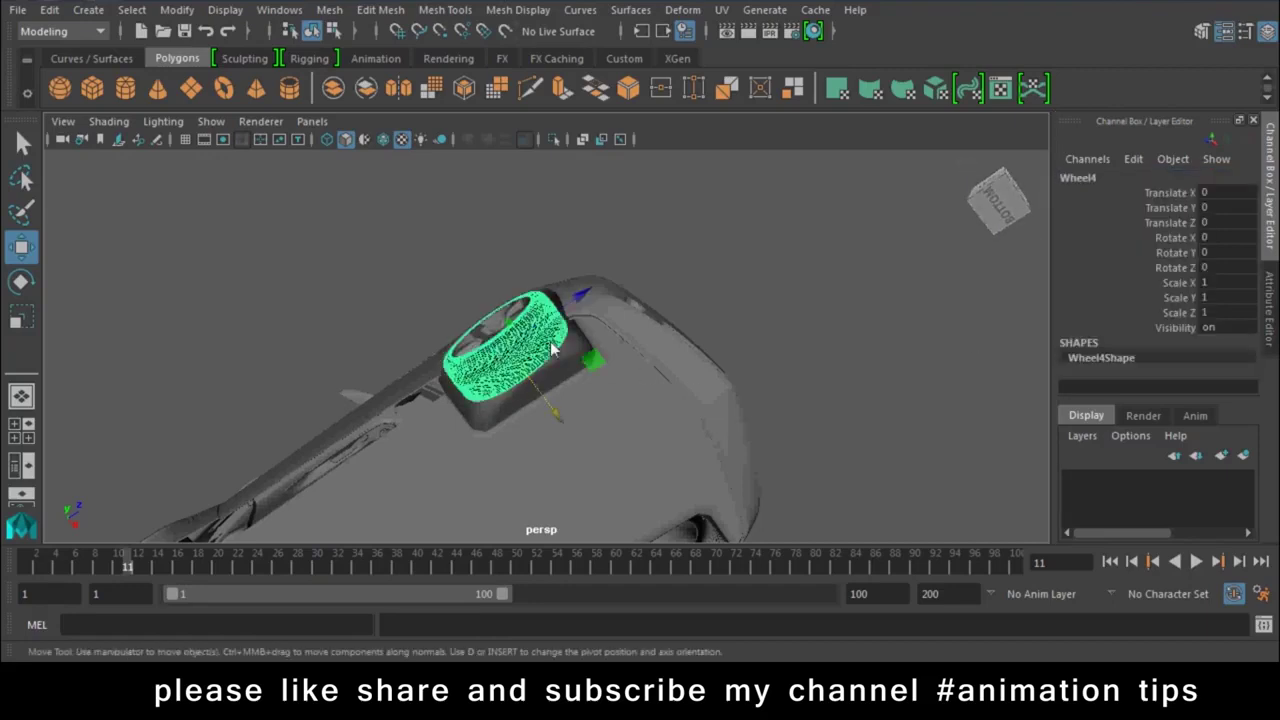
mouse_move(602, 290)
left_mouse_down("alt")
mouse_move(671, 412)
mouse_move(628, 371)
mouse_move(595, 290)
mouse_move(936, 340)
left_mouse_up("alt")
scroll(705, 392, "up", 3)
key("ctrl+z")
- Undo the tire rename, group the tire as Wheel4 and centre the group's pivot
key("ctrl+z")
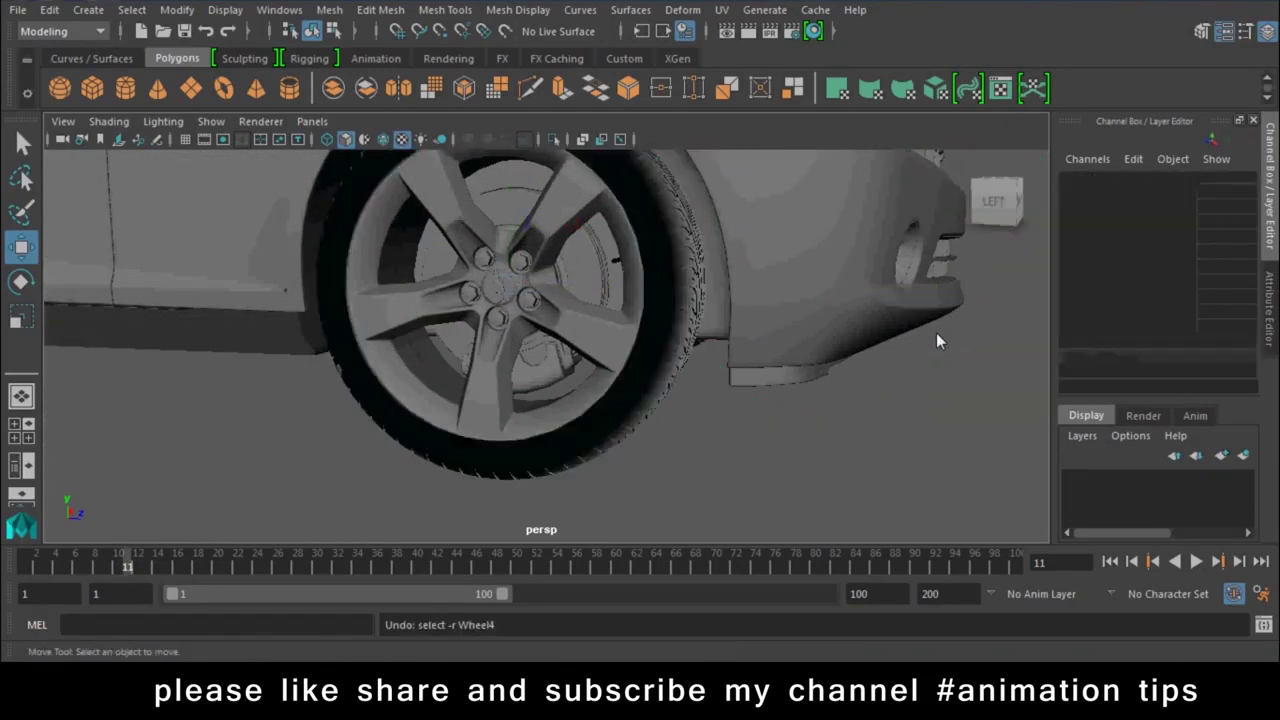
key("ctrl+z")
key("ctrl+z")
mouse_move(828, 394)
left_mouse_down("alt")
mouse_move(597, 318)
mouse_move(615, 292)
mouse_move(905, 292)
left_mouse_up("alt")
key("ctrl+z")
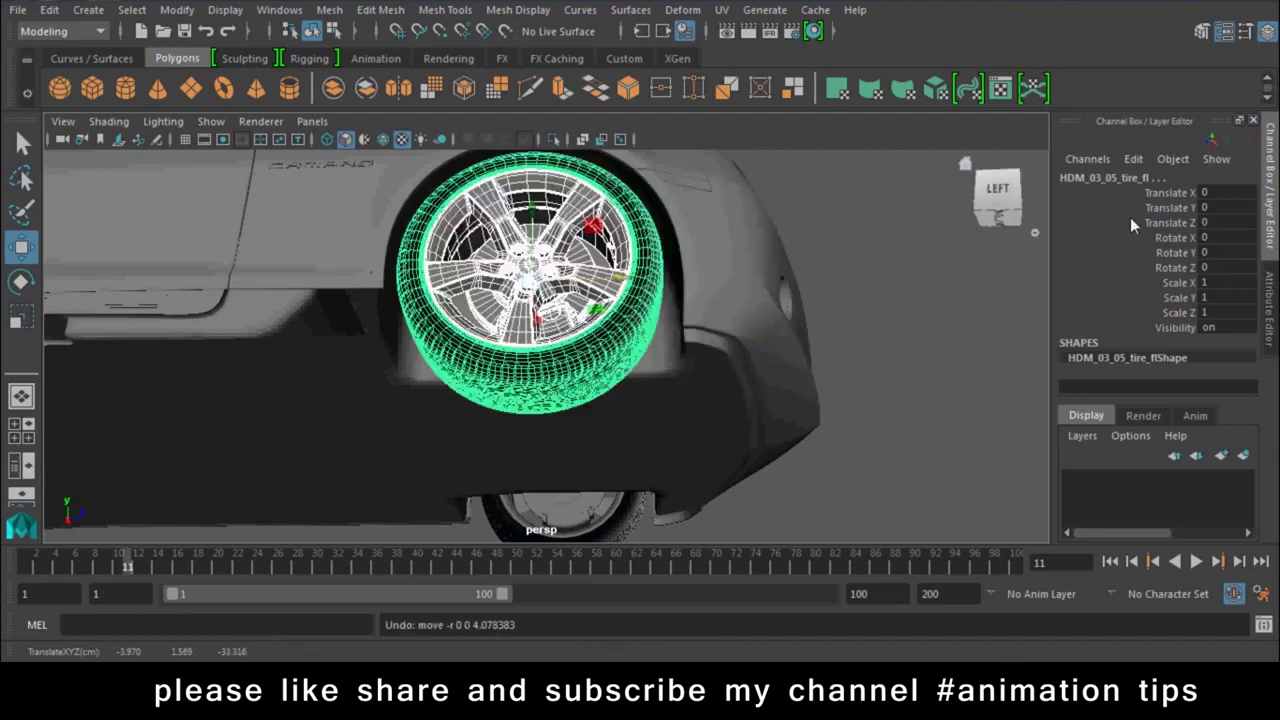
key("ctrl+g")
left_click(1125, 180)
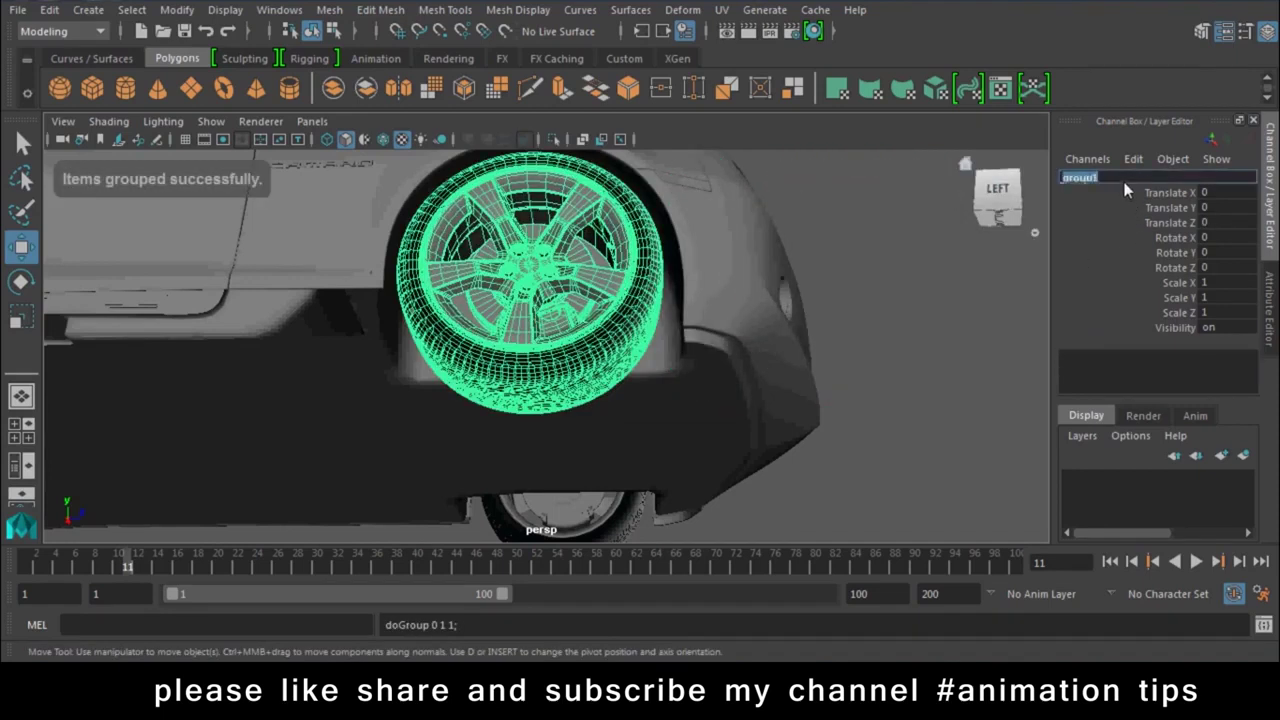
type("Wheel4")
key("Return")
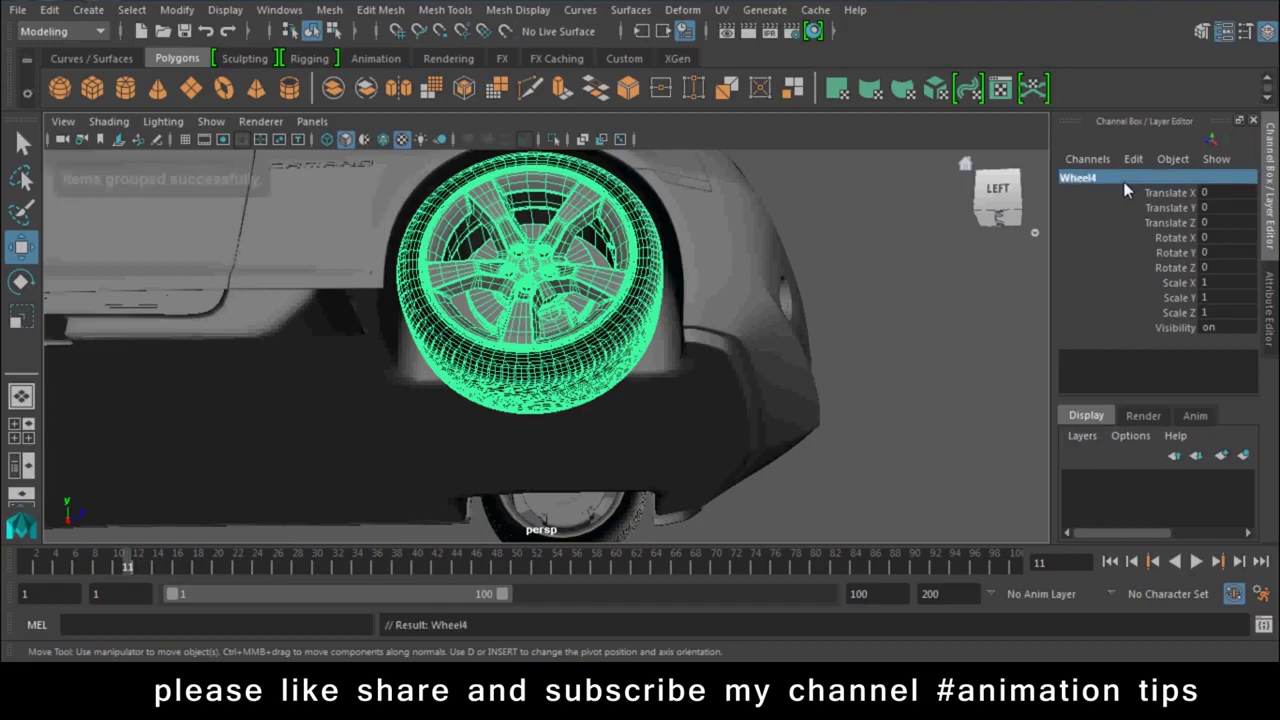
mouse_move(856, 349)
left_mouse_down("alt")
mouse_move(545, 228)
mouse_move(590, 210)
mouse_move(470, 277)
mouse_move(531, 251)
left_mouse_up("alt")
left_click(177, 9)
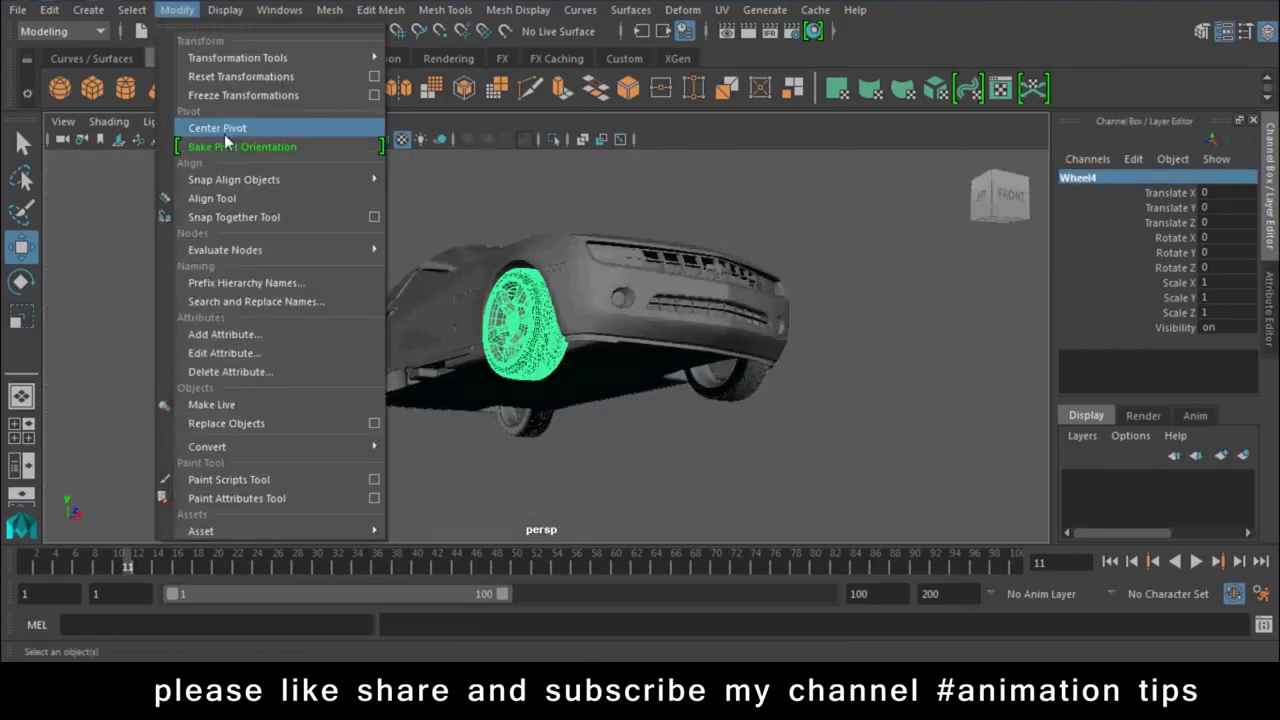
left_click(243, 128)
- Select all four tires, step up to their Wheel groups, then clear the selection
left_click_drag(617, 443, 634, 346, "alt")
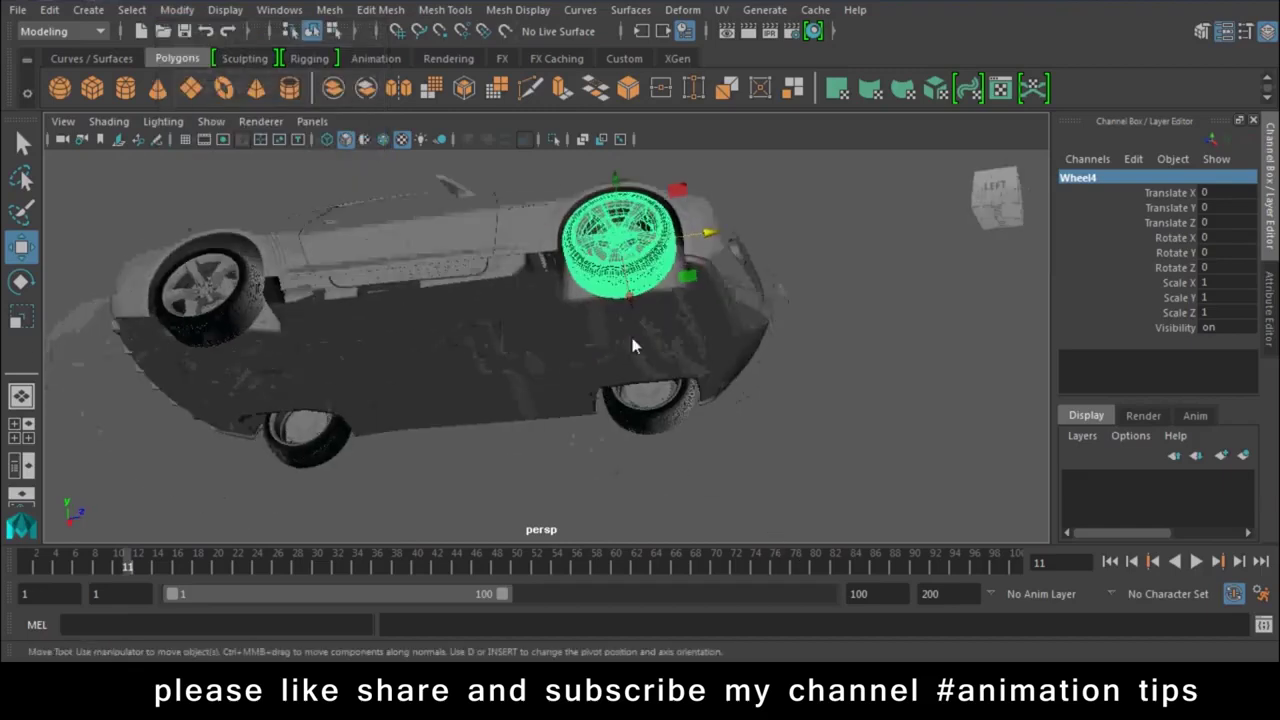
left_click(618, 317)
left_click(620, 250)
left_click(220, 300, "shift")
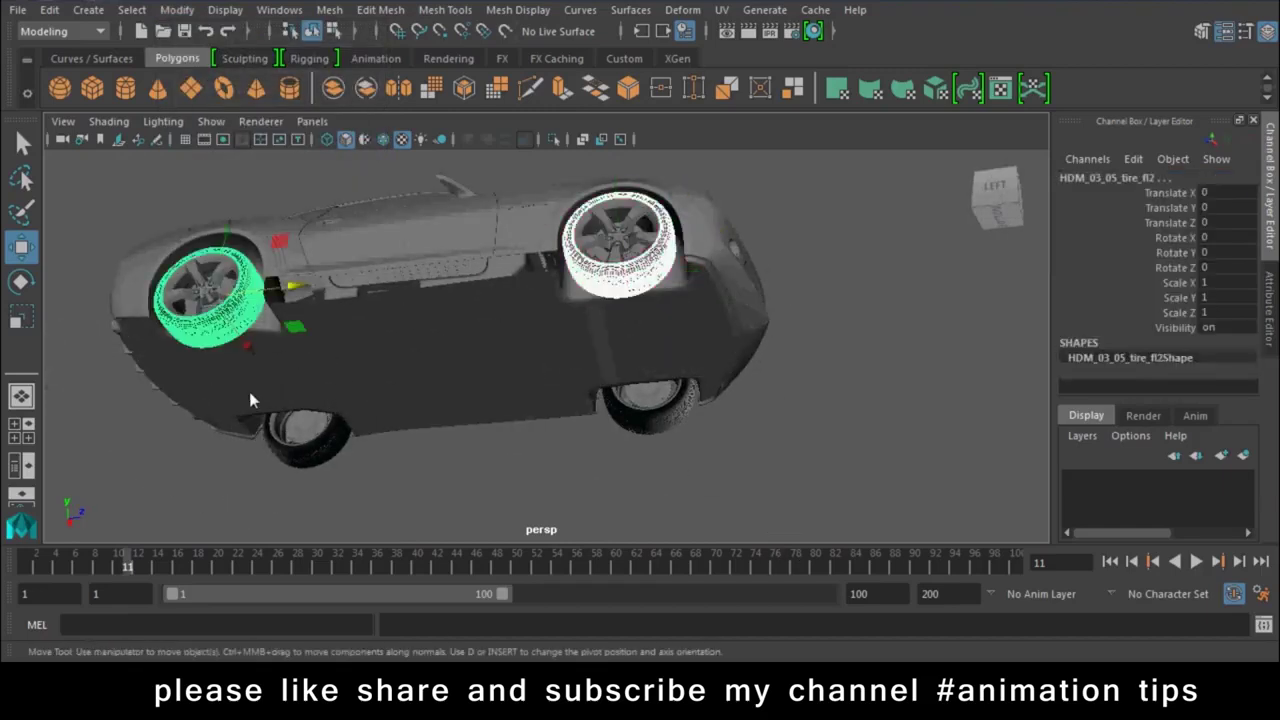
left_click(300, 450, "shift")
left_click(655, 420, "shift")
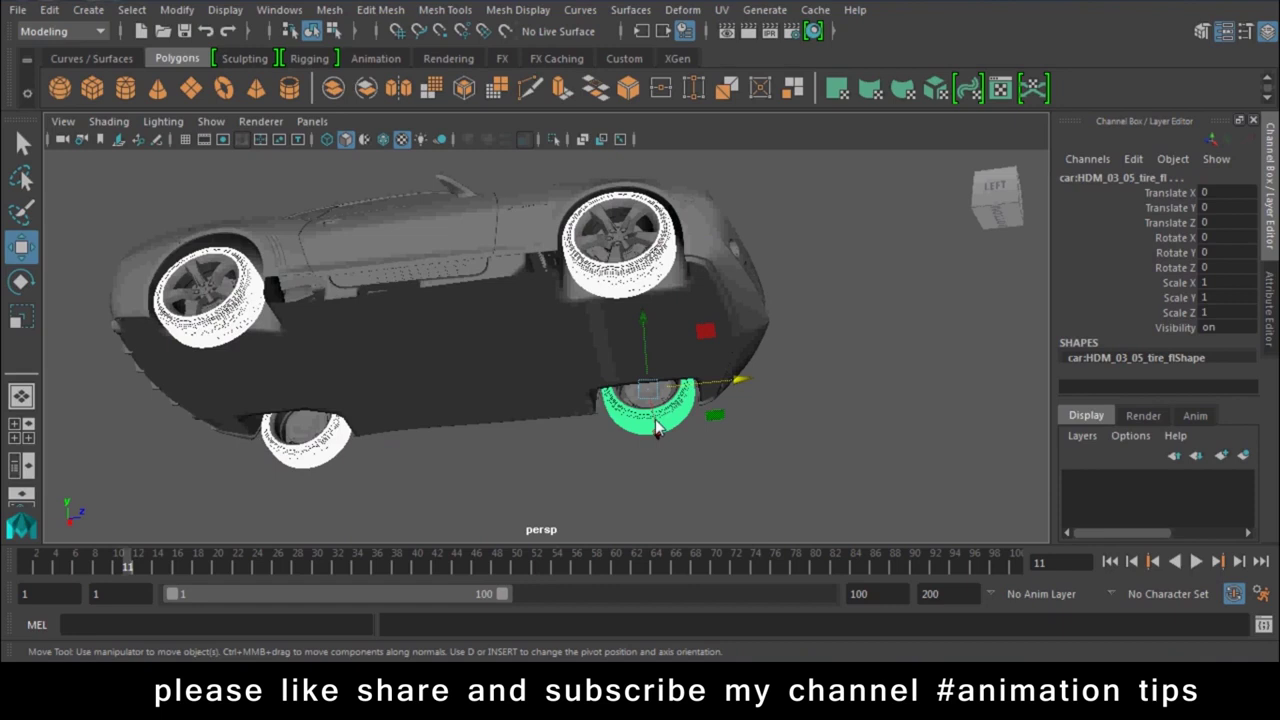
key("Up")
mouse_move(796, 396)
left_mouse_down("alt")
mouse_move(754, 421)
mouse_move(766, 409)
mouse_move(737, 457)
left_mouse_up("alt")
left_click(766, 409)
mouse_move(737, 457)
right_mouse_down("alt")
mouse_move(597, 414)
mouse_move(571, 387)
right_mouse_up("alt")
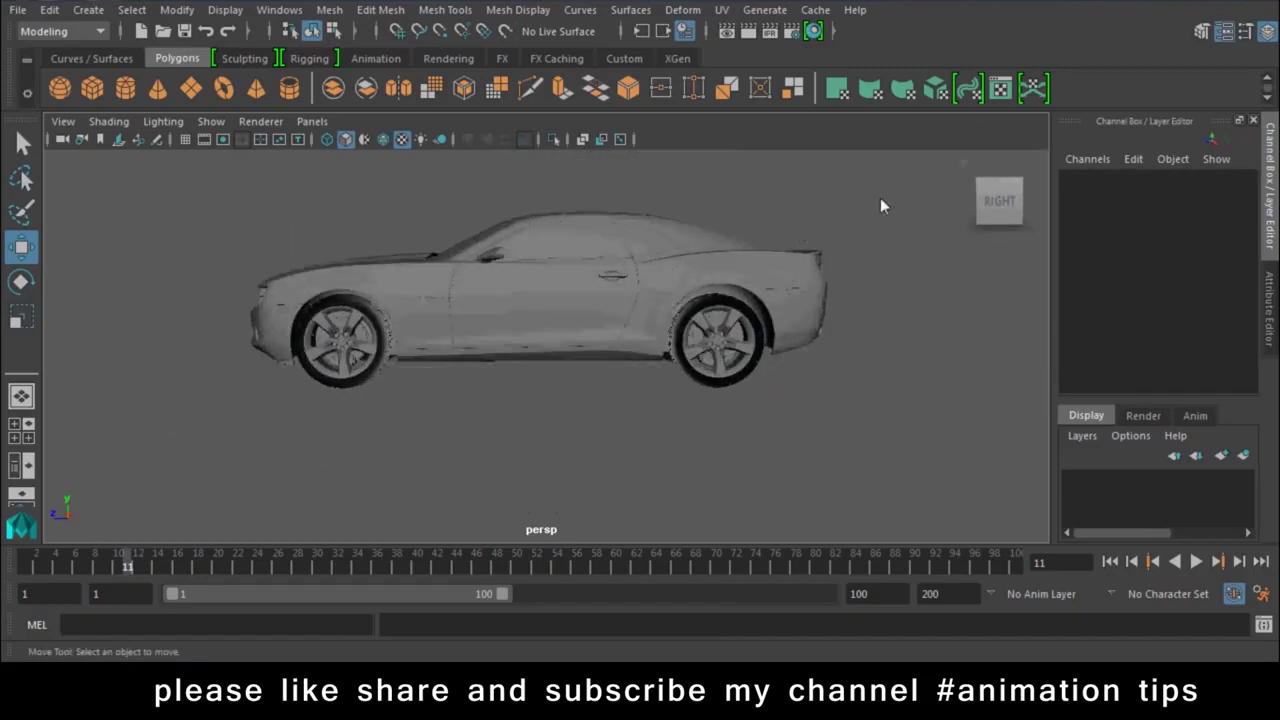
- Select all four tires and move the selection up to their Wheel groups
left_click_drag(397, 300, 562, 345)
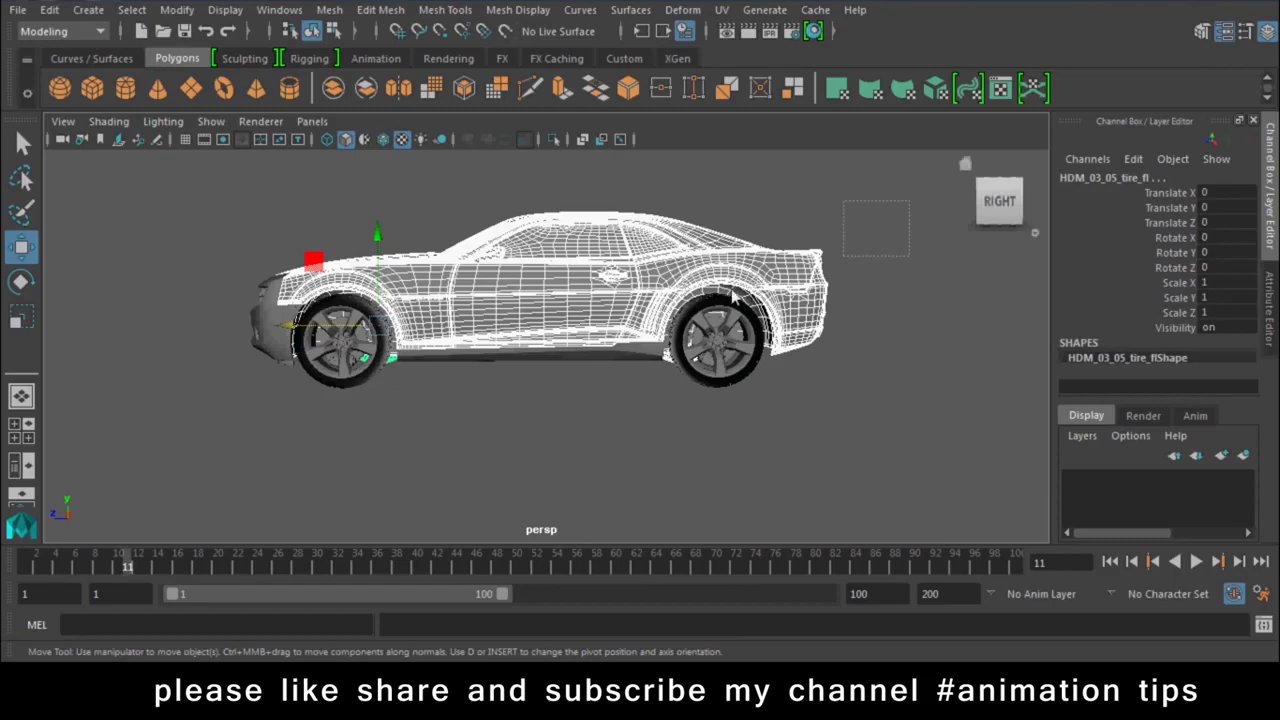
left_click(436, 440)
mouse_move(436, 440)
left_mouse_down("alt")
mouse_move(536, 434)
mouse_move(570, 320)
left_mouse_up("alt")
left_click(570, 320)
left_click(392, 343, "shift")
left_click(591, 368, "shift")
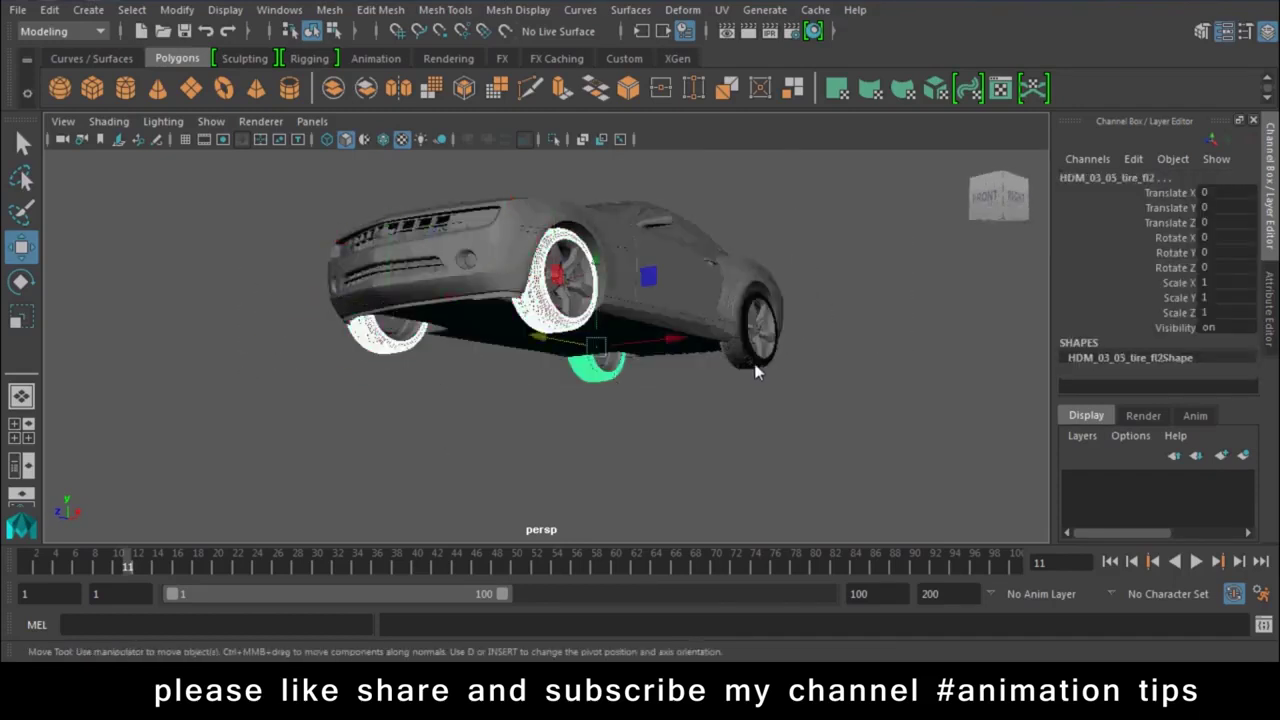
left_click(757, 368, "shift")
key("Up")
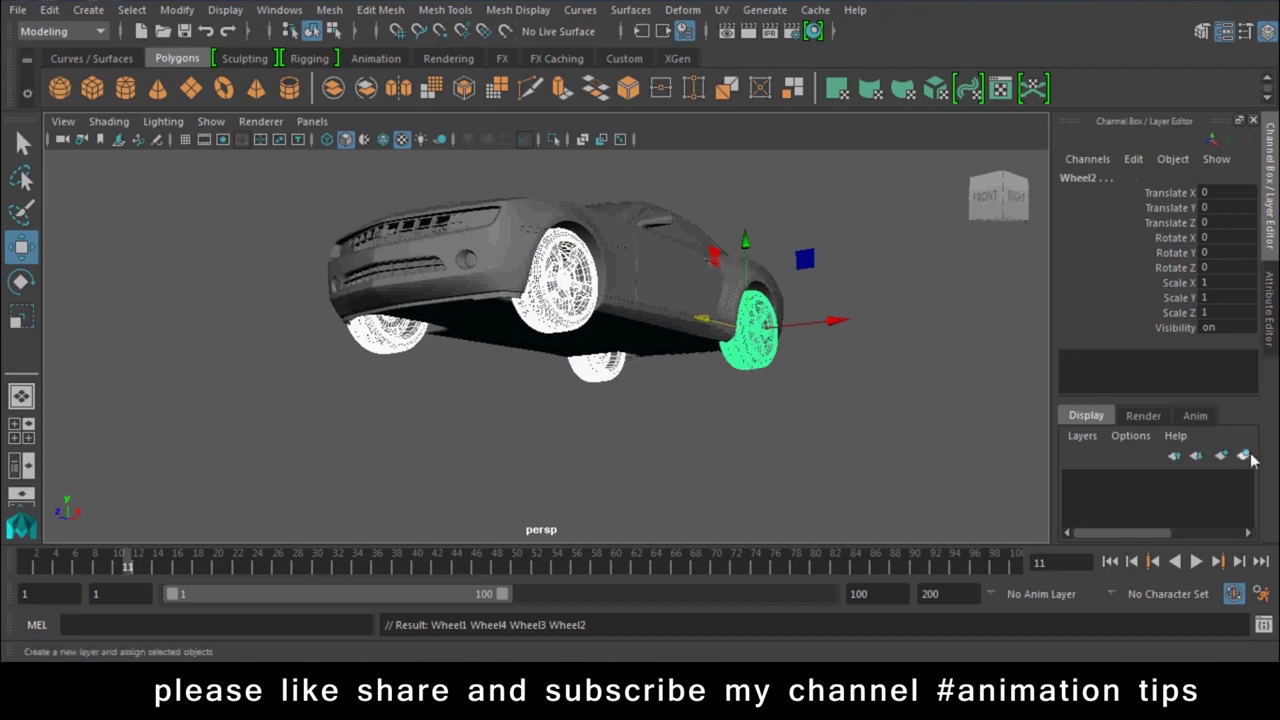
- Create layer1 from the Wheel groups and switch its visibility off
left_click(1244, 456)
left_click(1075, 481)
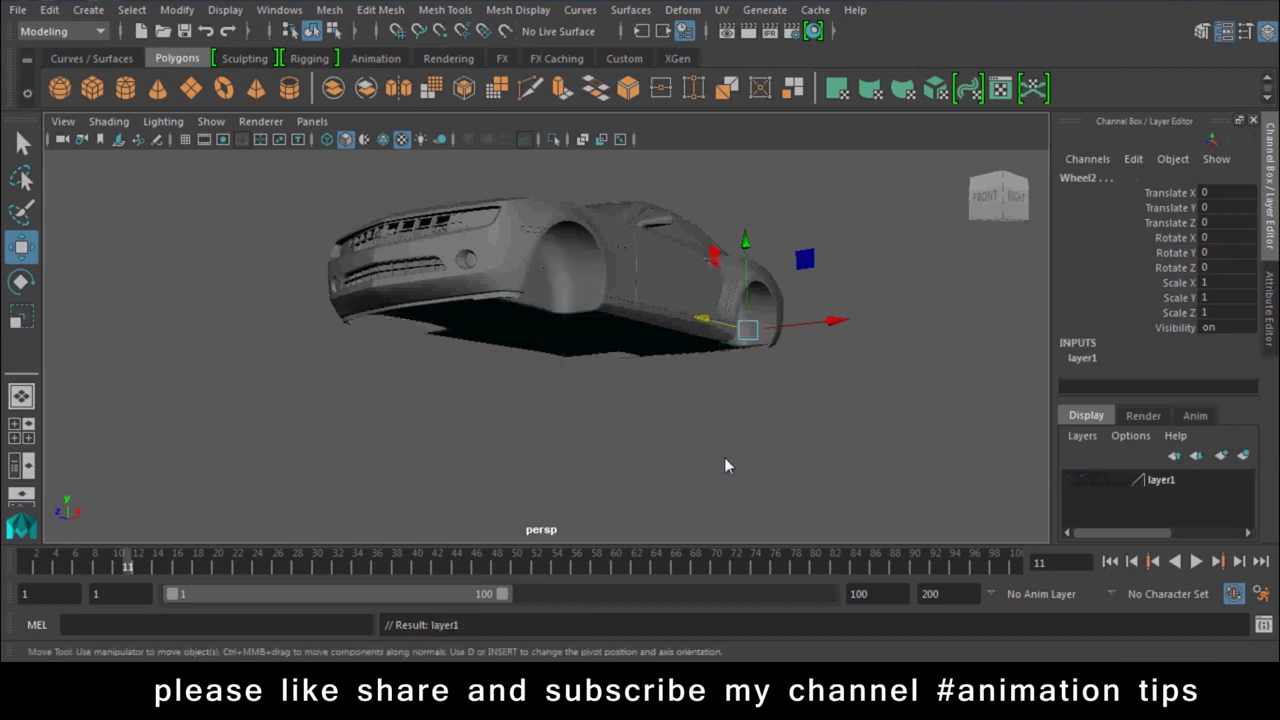
left_click(695, 436)
mouse_move(843, 379)
left_mouse_down("alt")
mouse_move(748, 460)
mouse_move(819, 260)
left_mouse_up("alt")
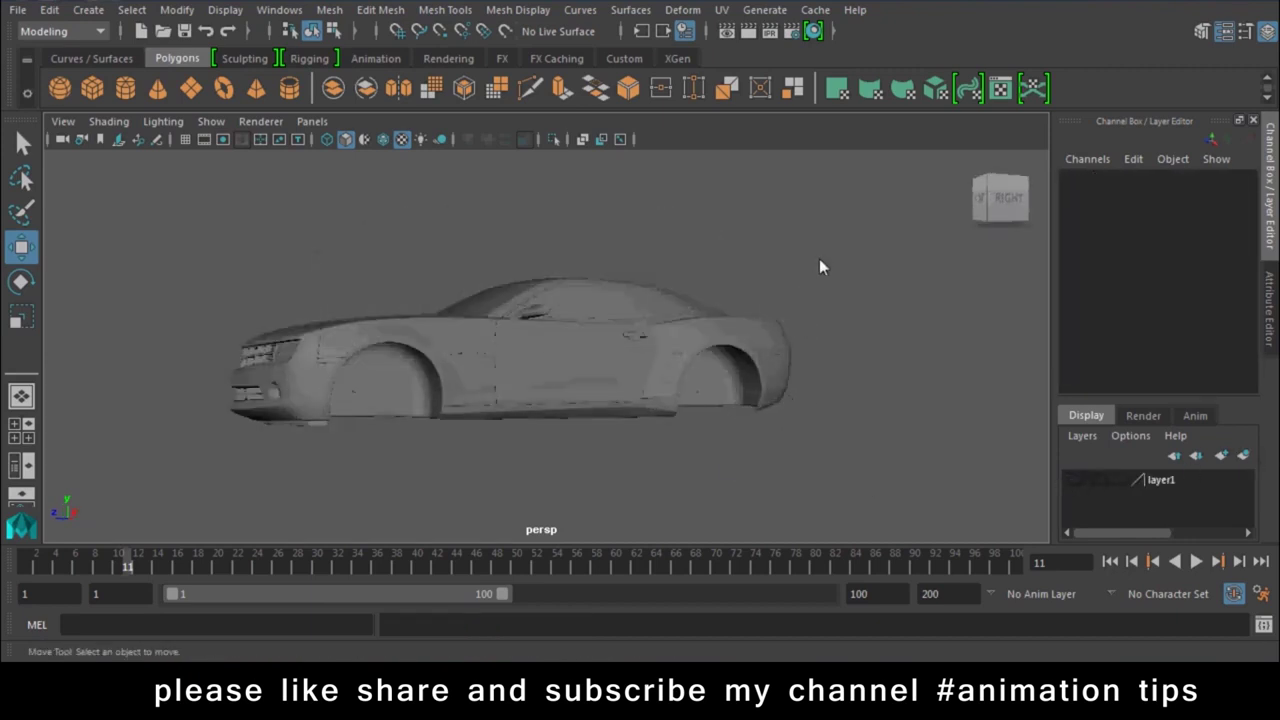
- Select the car body in wireframe and zoom in toward the roof and door
left_click(568, 412)
key("4")
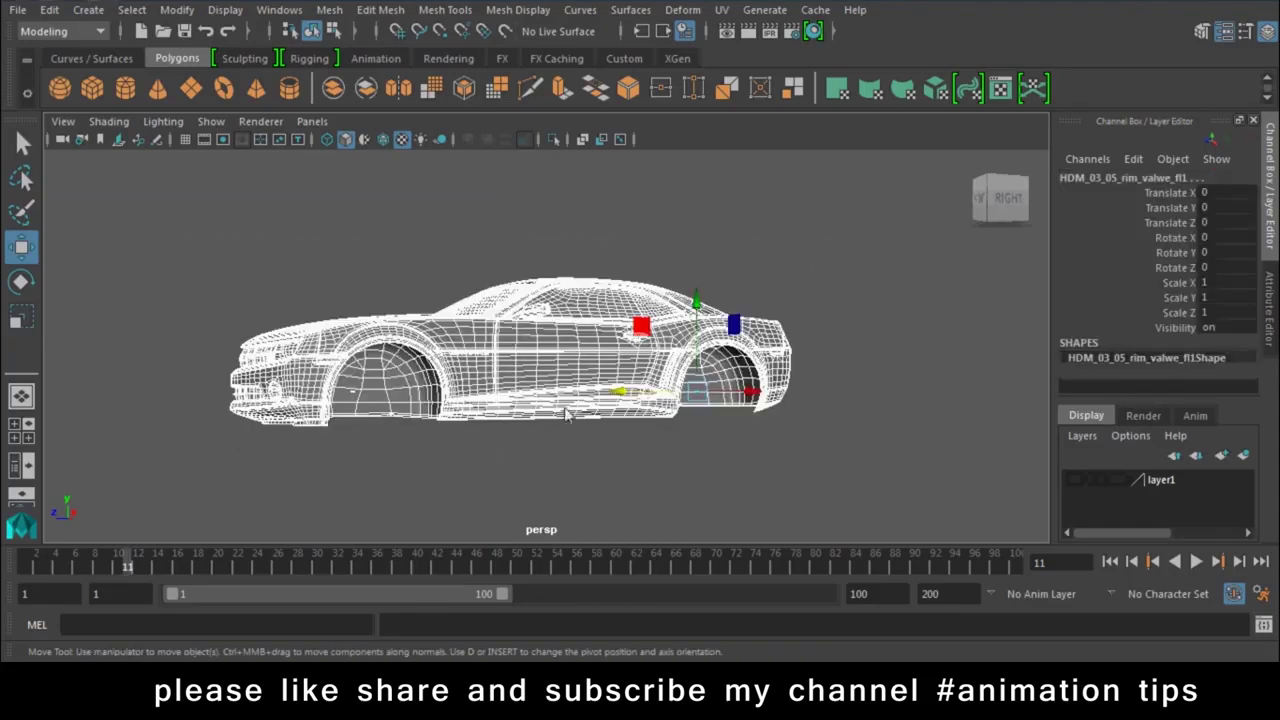
left_click_drag(568, 412, 612, 520, "alt")
scroll(548, 383, "up", 3)
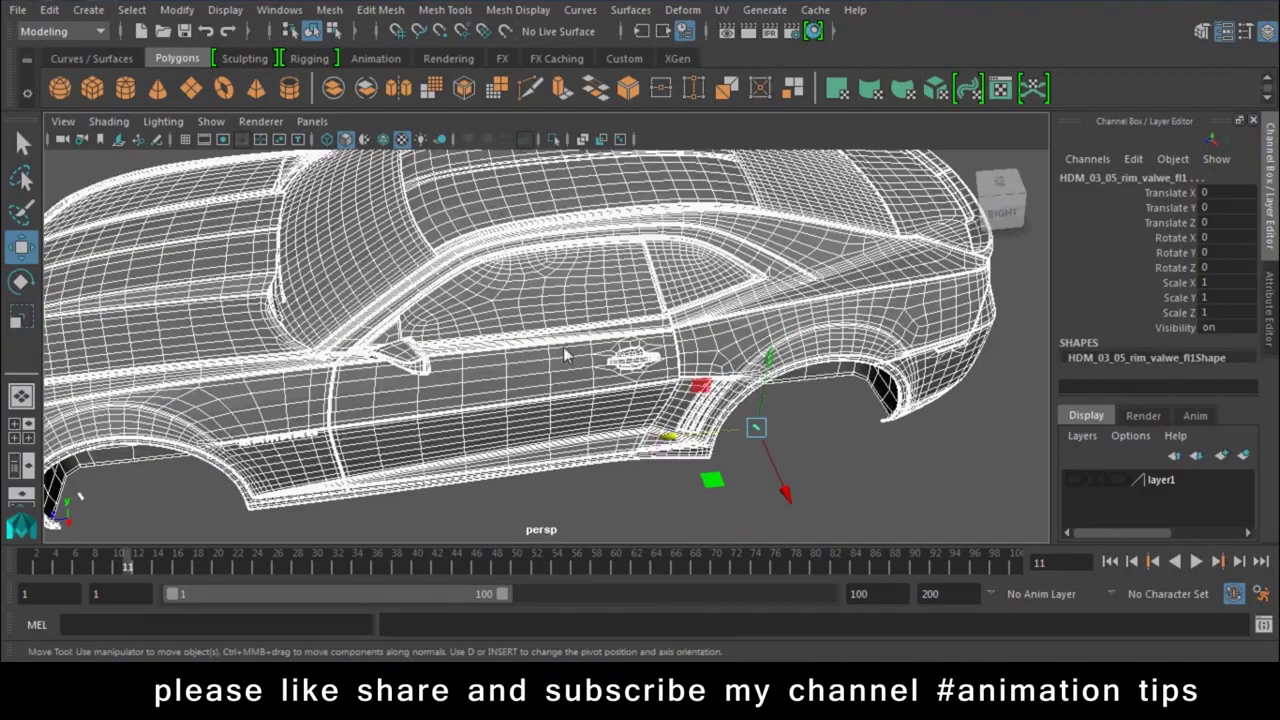
mouse_move(408, 377)
left_mouse_down("alt")
mouse_move(470, 401)
mouse_move(536, 378)
mouse_move(335, 286)
mouse_move(600, 432)
mouse_move(640, 400)
left_mouse_up("alt")
mouse_move(640, 400)
middle_mouse_down("alt")
mouse_move(705, 385)
mouse_move(567, 390)
middle_mouse_up("alt")
- Pick the window glass and door panel and view them in smoothed display
left_click(600, 283)
left_click(848, 280)
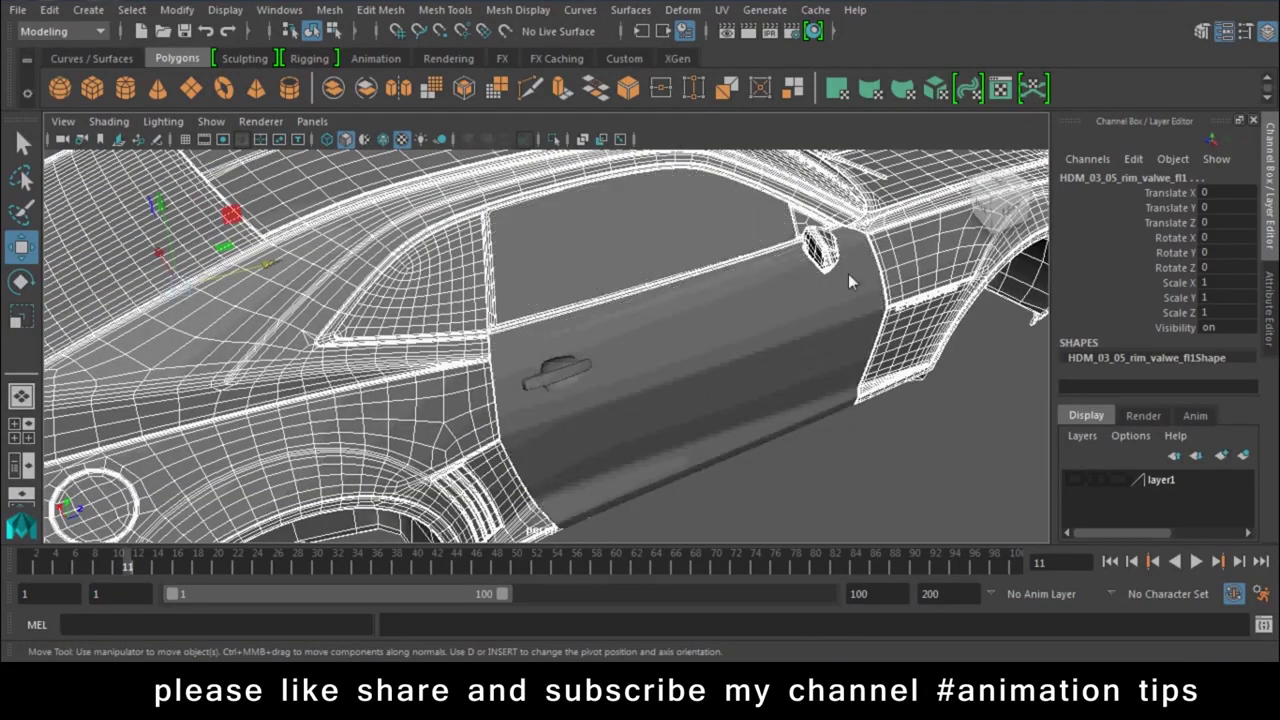
key("3")
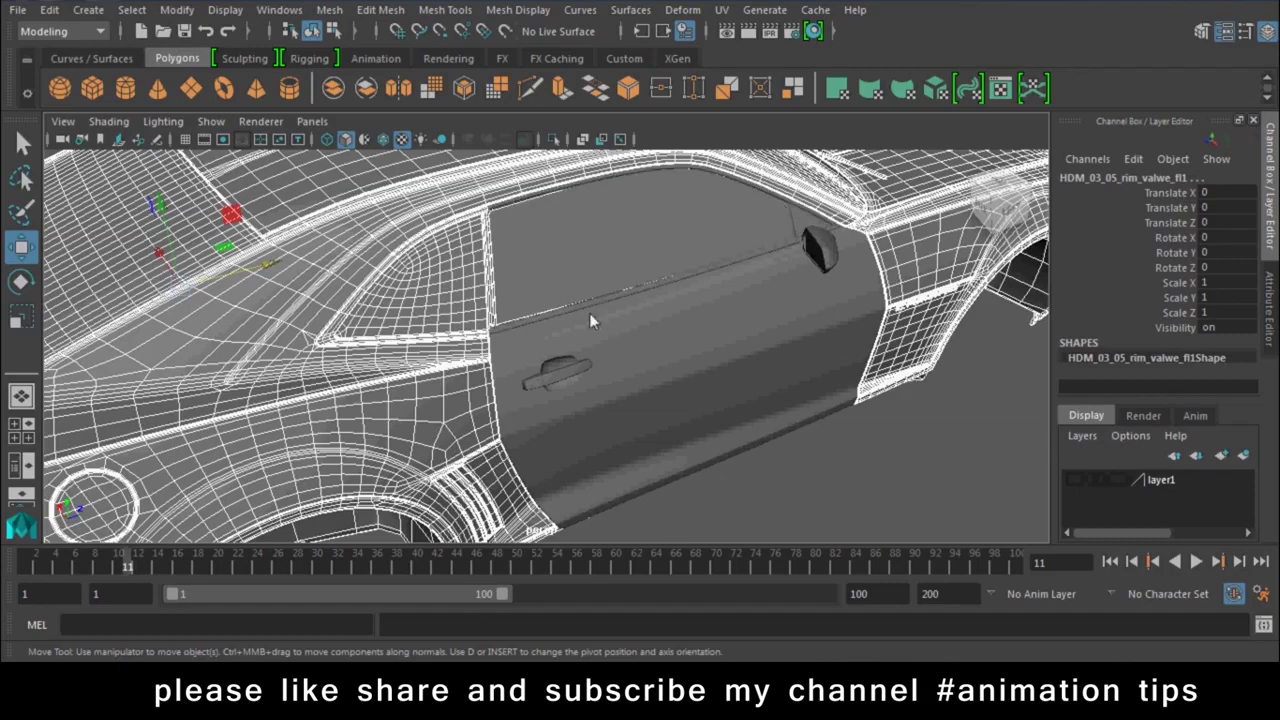
mouse_move(529, 335)
left_mouse_down("alt")
mouse_move(531, 372)
mouse_move(457, 429)
mouse_move(522, 413)
left_mouse_up("alt")
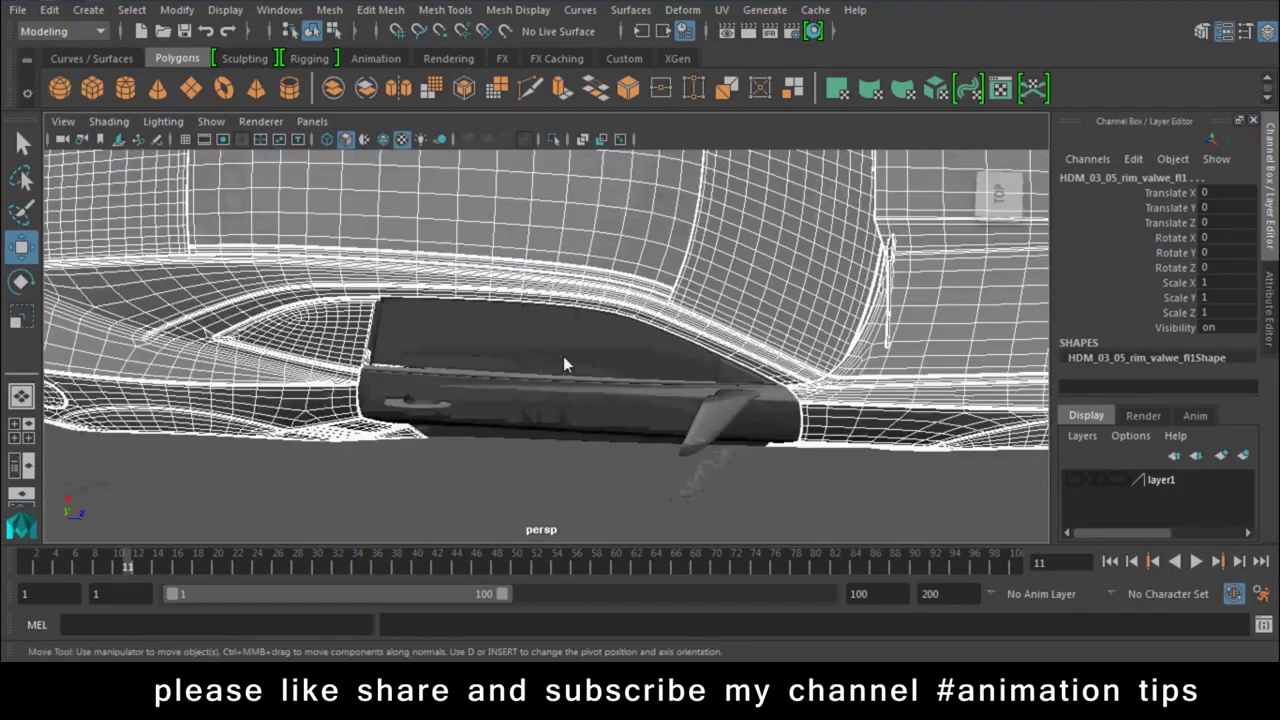
left_click_drag(448, 425, 595, 413, "alt")
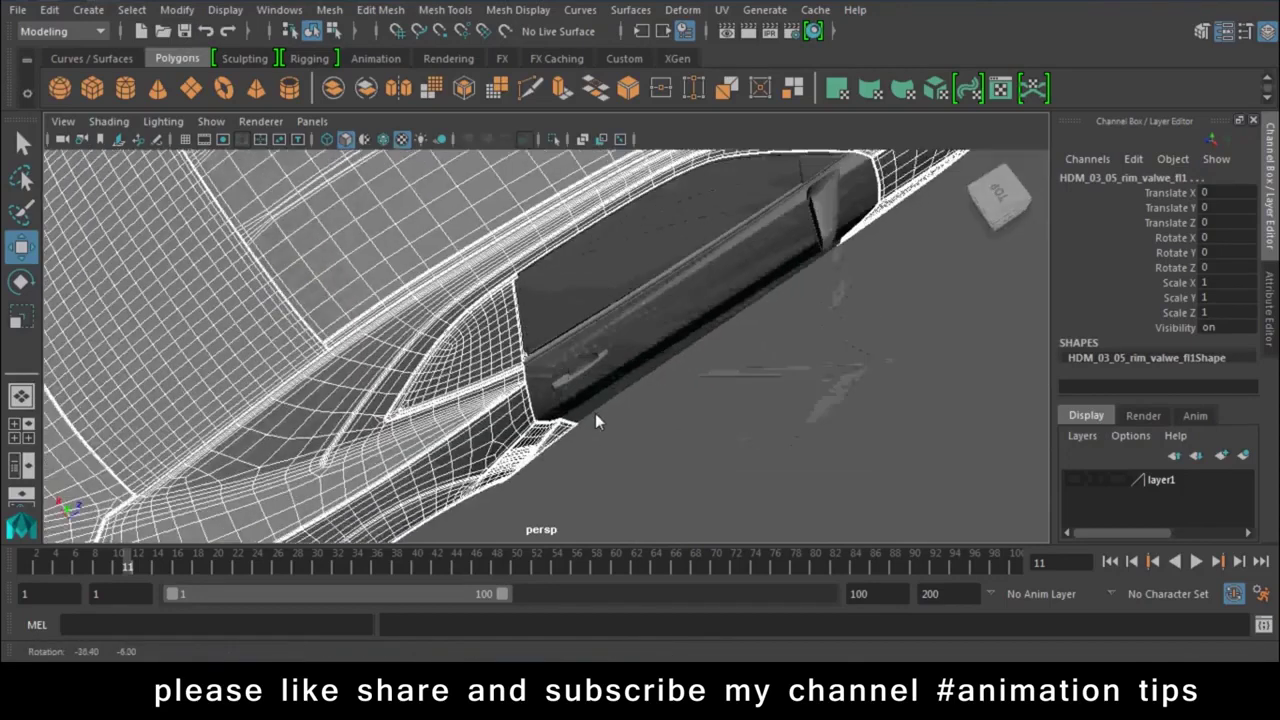
key("bracketleft")
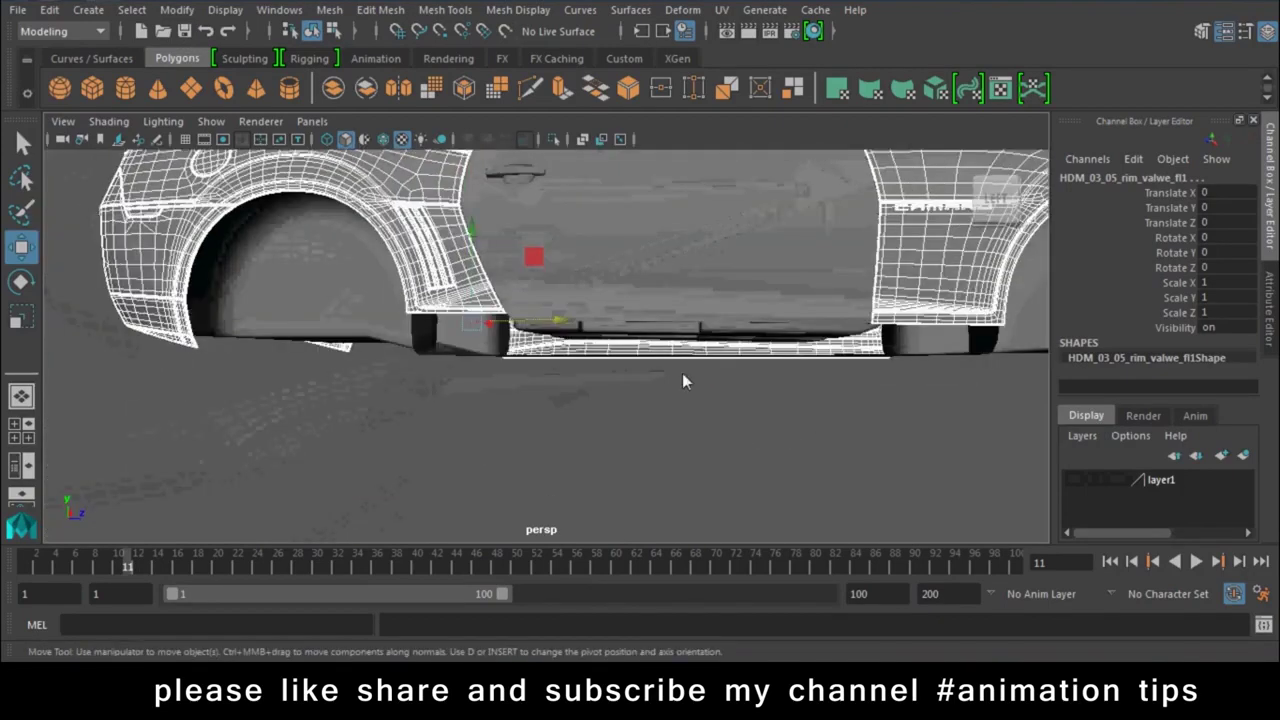
scroll(682, 378, "down", 5)
mouse_move(513, 258)
left_mouse_down("alt")
mouse_move(575, 326)
mouse_move(591, 431)
mouse_move(419, 360)
mouse_move(439, 340)
mouse_move(716, 456)
mouse_move(533, 498)
left_mouse_up("alt")
- Select the bottom mesh and window trim, then move the front rim piece 23.014 along Z
left_click(575, 326)
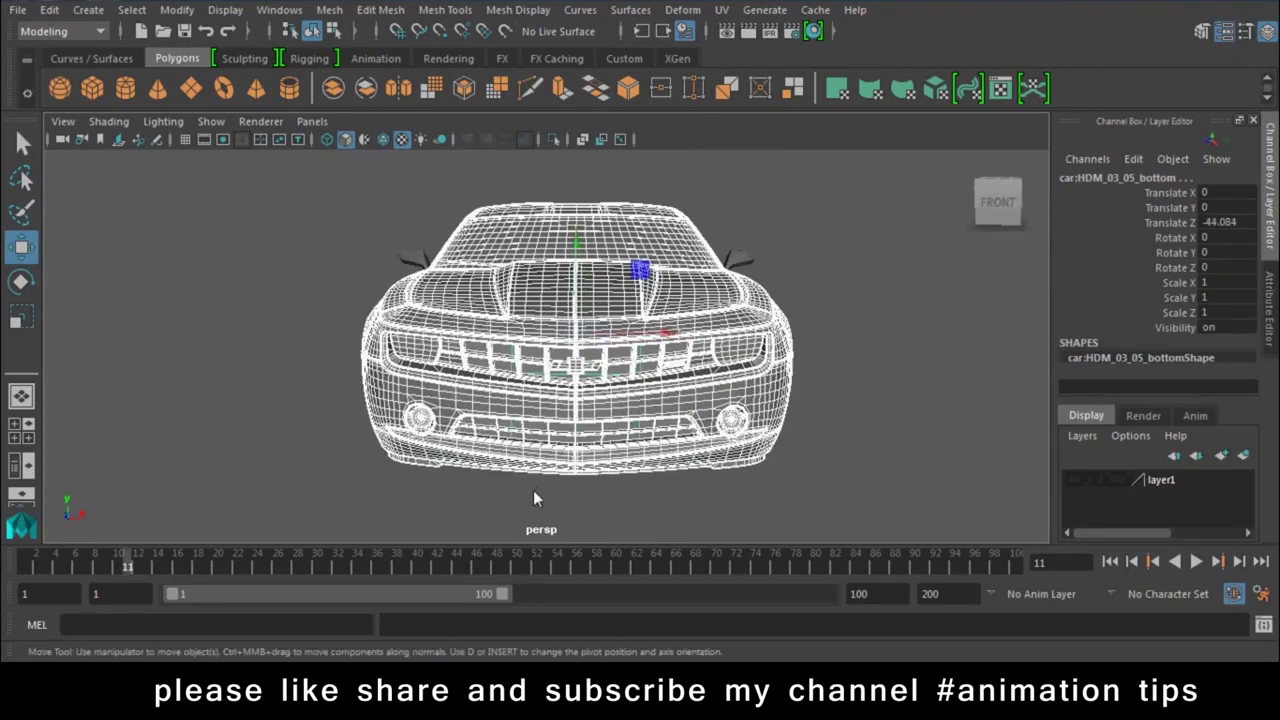
left_click(676, 244)
mouse_move(676, 244)
left_mouse_down("alt")
mouse_move(760, 418)
mouse_move(637, 335)
left_mouse_up("alt")
left_click(728, 386)
mouse_move(543, 497)
left_mouse_down("alt")
mouse_move(529, 551)
mouse_move(645, 440)
mouse_move(801, 544)
left_mouse_up("alt")
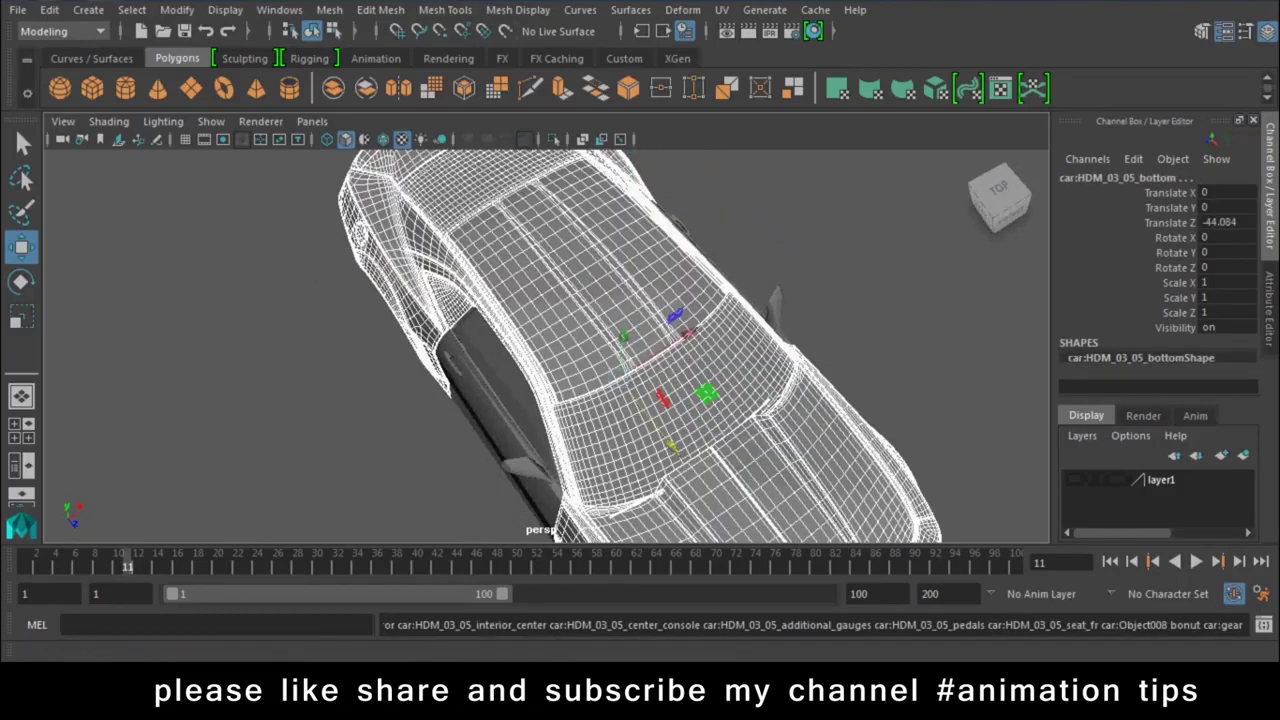
left_click(1146, 555)
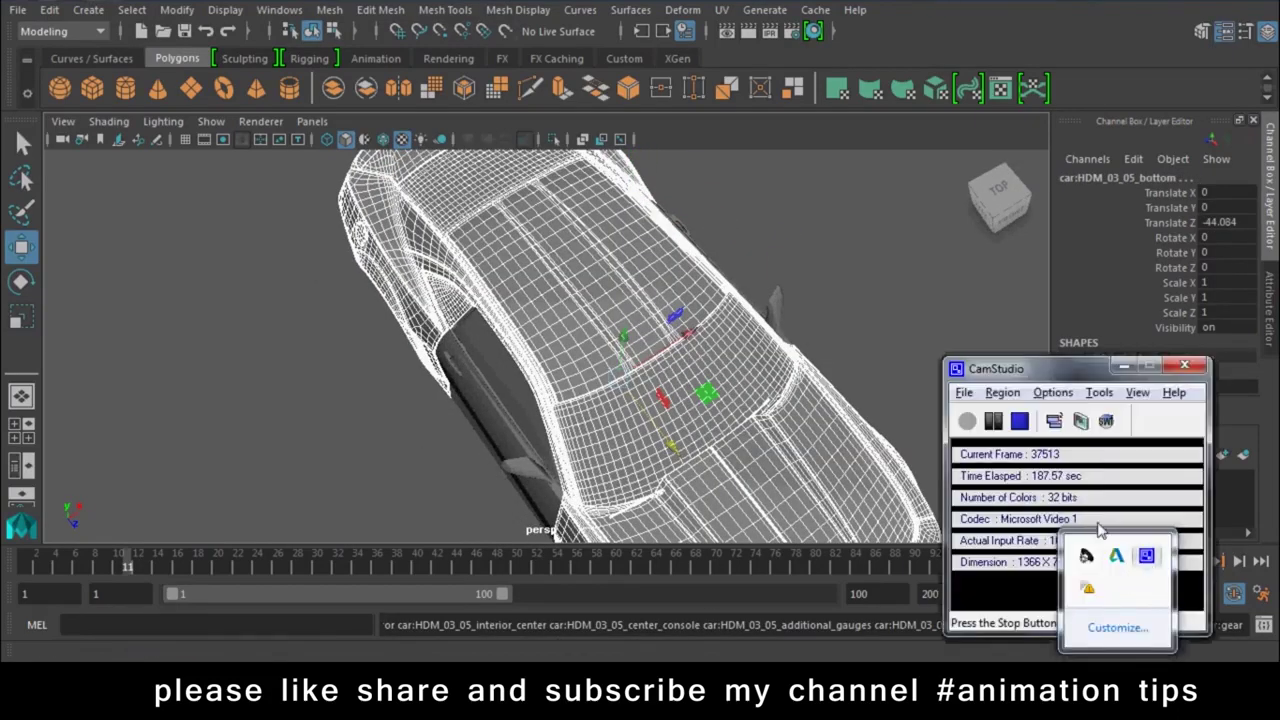
left_click(641, 400)
mouse_move(641, 400)
left_mouse_down("alt")
mouse_move(575, 310)
mouse_move(997, 313)
mouse_move(736, 415)
mouse_move(531, 335)
mouse_move(556, 322)
left_mouse_up("alt")
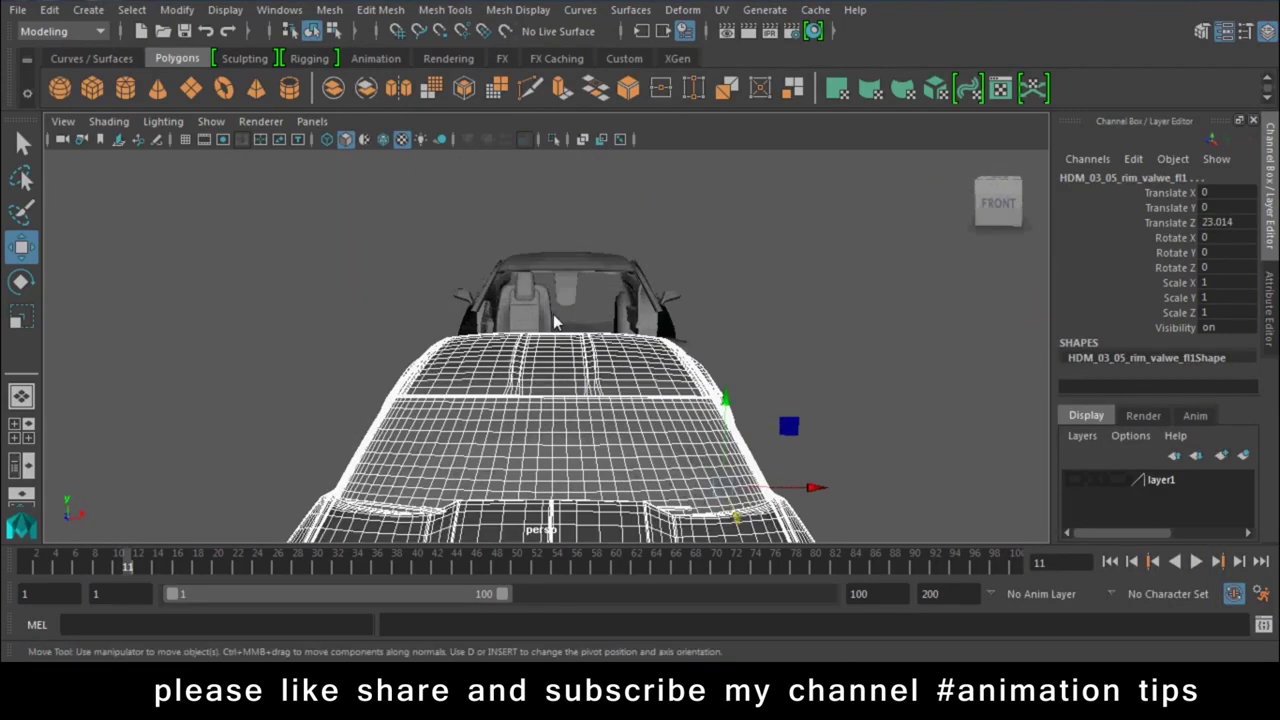
- Switch to the top view in wireframe, frame the whole car and select car:gear
scroll(556, 322, "down", 5)
key("space")
left_click_drag(714, 246, 617, 249)
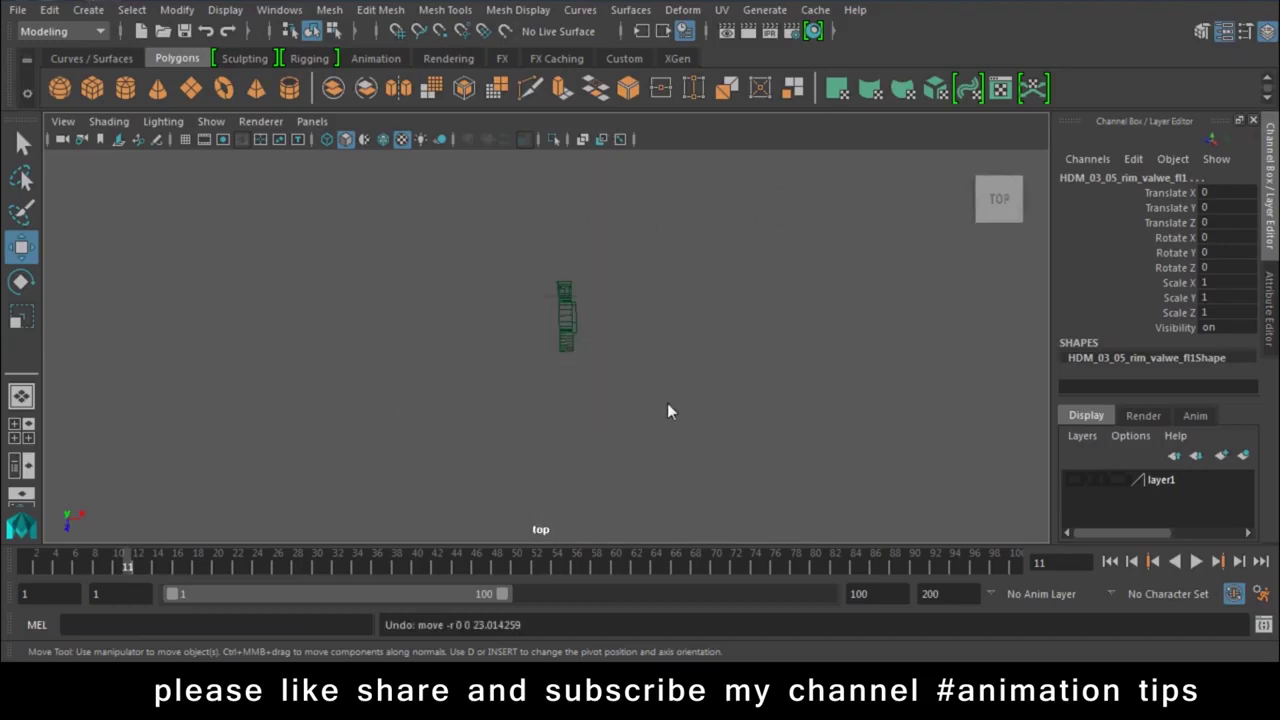
key("a")
key("4")
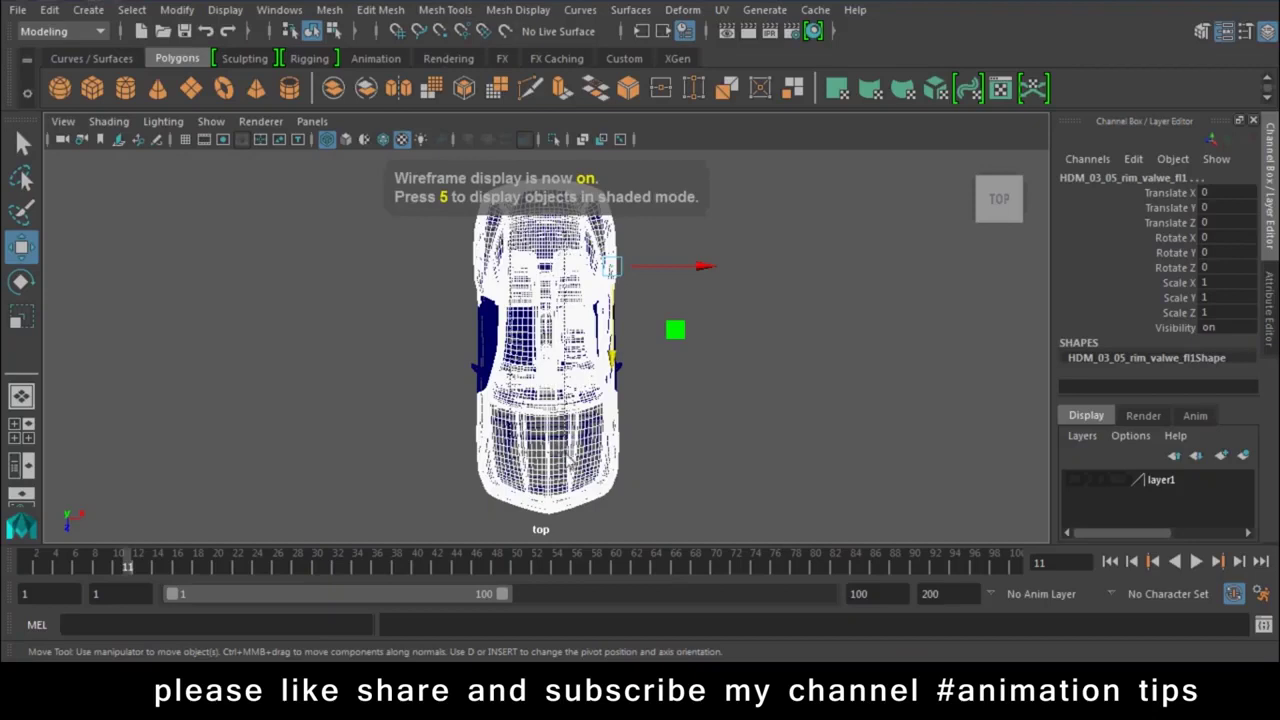
left_click(578, 482)
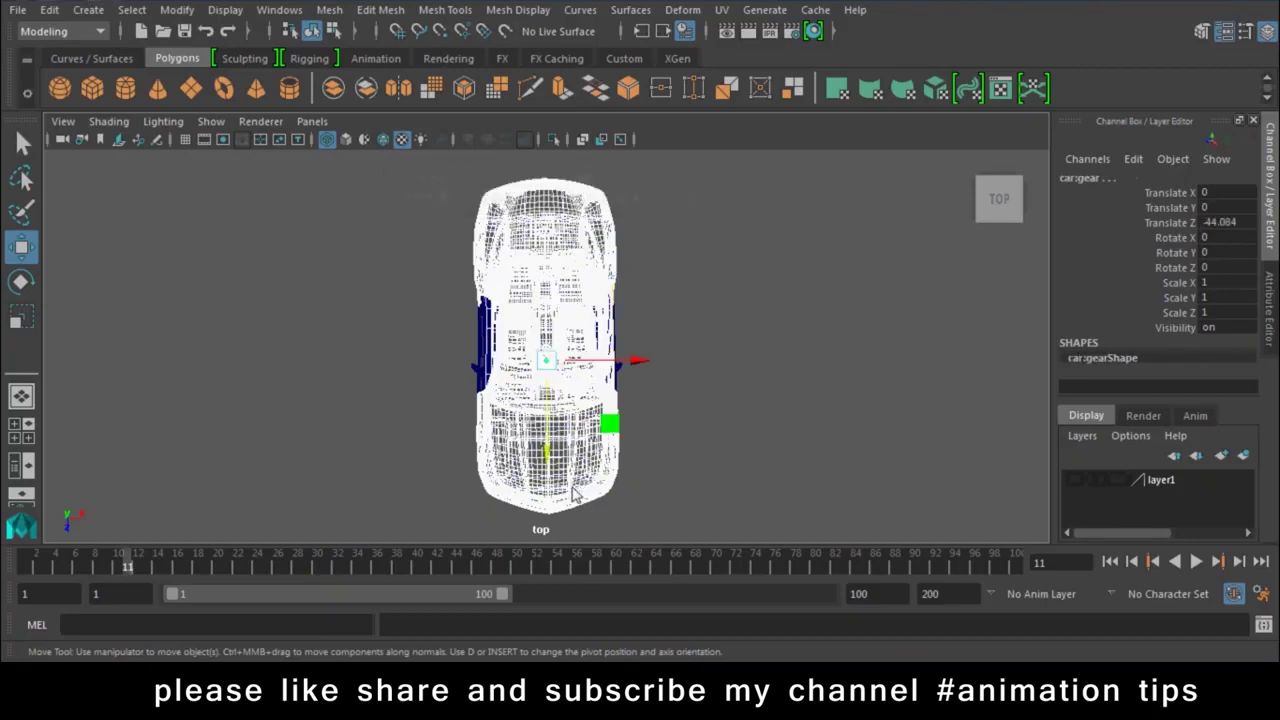
- Return to the perspective view with textured shading and frame the selection
key("space")
mouse_move(573, 492)
left_mouse_down()
mouse_move(590, 440)
mouse_move(737, 450)
mouse_move(790, 489)
mouse_move(739, 468)
mouse_move(698, 363)
mouse_move(750, 445)
mouse_move(646, 409)
mouse_move(671, 391)
mouse_move(604, 362)
mouse_move(1000, 420)
mouse_move(574, 329)
mouse_move(323, 348)
mouse_move(297, 292)
mouse_move(557, 378)
left_mouse_up()
key("6")
key("f")
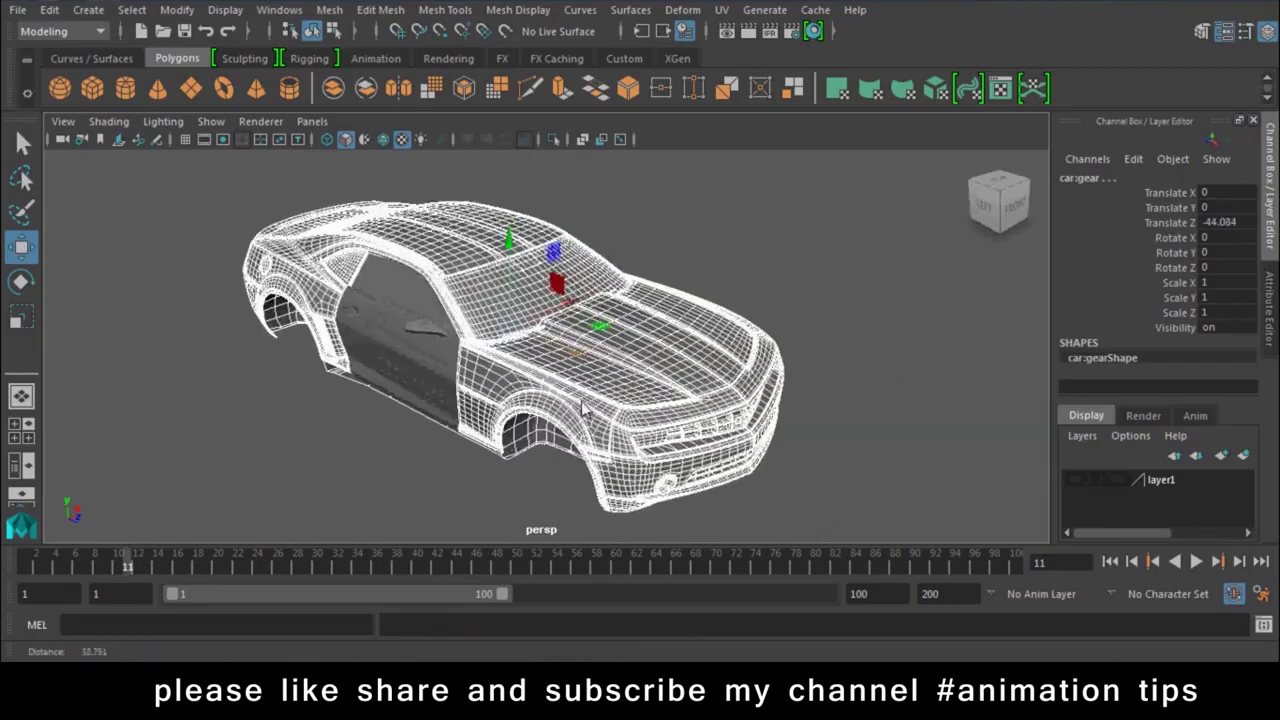
- Inspect the interior seats, dashboard and console up close, then pull back to the side
key("4")
right_click_drag(356, 266, 604, 420, "alt")
key("6")
mouse_move(604, 417)
left_mouse_down("alt")
mouse_move(560, 432)
mouse_move(1077, 627)
mouse_move(560, 399)
mouse_move(672, 387)
mouse_move(300, 400)
mouse_move(792, 410)
mouse_move(400, 330)
left_mouse_up("alt")
right_click_drag(400, 330, 160, 290, "alt")
mouse_move(160, 290)
left_mouse_down("alt")
mouse_move(759, 346)
mouse_move(689, 501)
mouse_move(672, 440)
left_mouse_up("alt")
right_click_drag(672, 440, 258, 263, "alt")
mouse_move(258, 263)
left_mouse_down("alt")
mouse_move(412, 363)
mouse_move(545, 485)
mouse_move(612, 348)
mouse_move(549, 379)
mouse_move(560, 360)
left_mouse_up("alt")
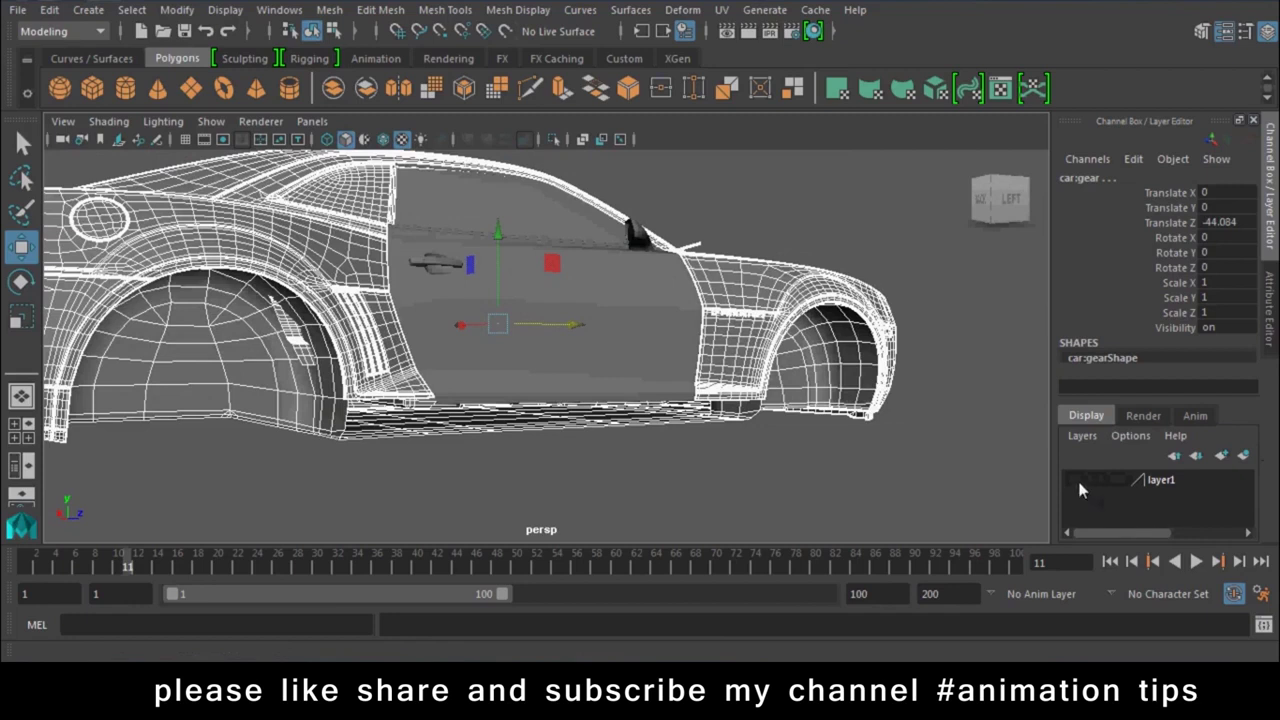
- Confirm the wheels stay hidden on layer1, then group the selected body meshes into group1
left_click(1080, 484)
left_click(1080, 484)
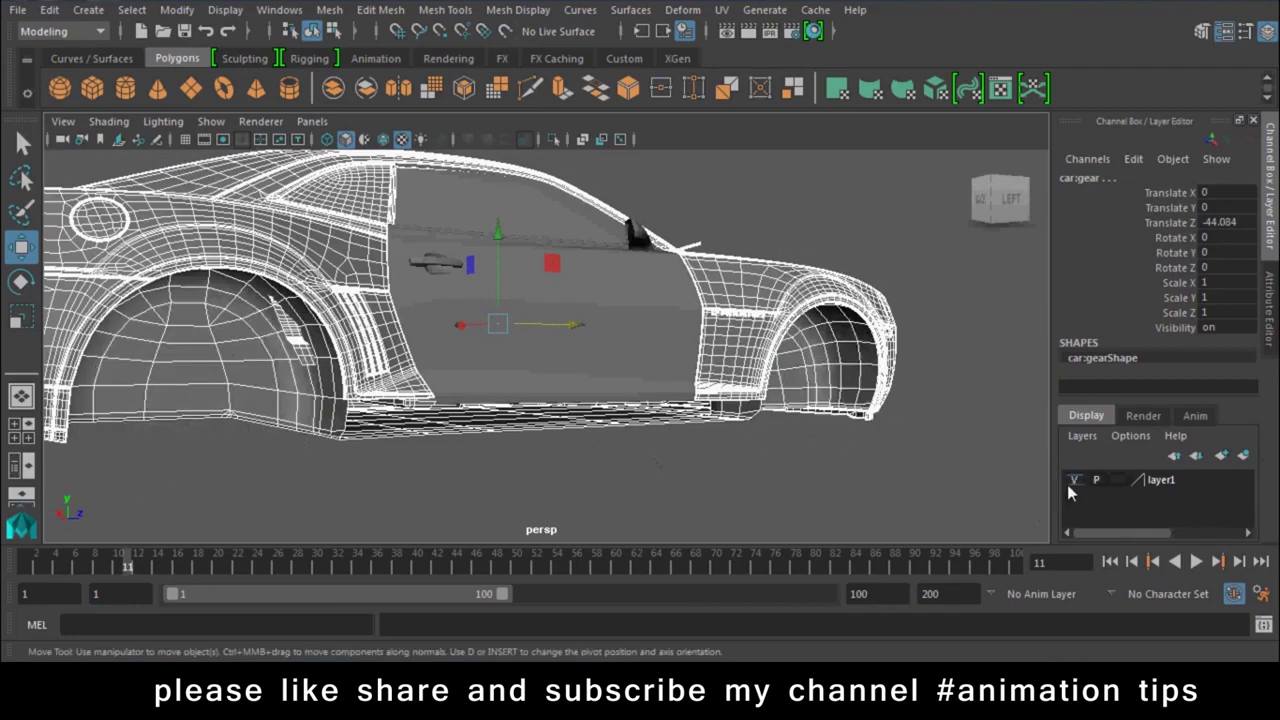
left_click(1073, 484)
left_click(1073, 484)
mouse_move(620, 420)
left_mouse_down("alt")
mouse_move(533, 425)
mouse_move(757, 433)
left_mouse_up("alt")
key("ctrl+g")
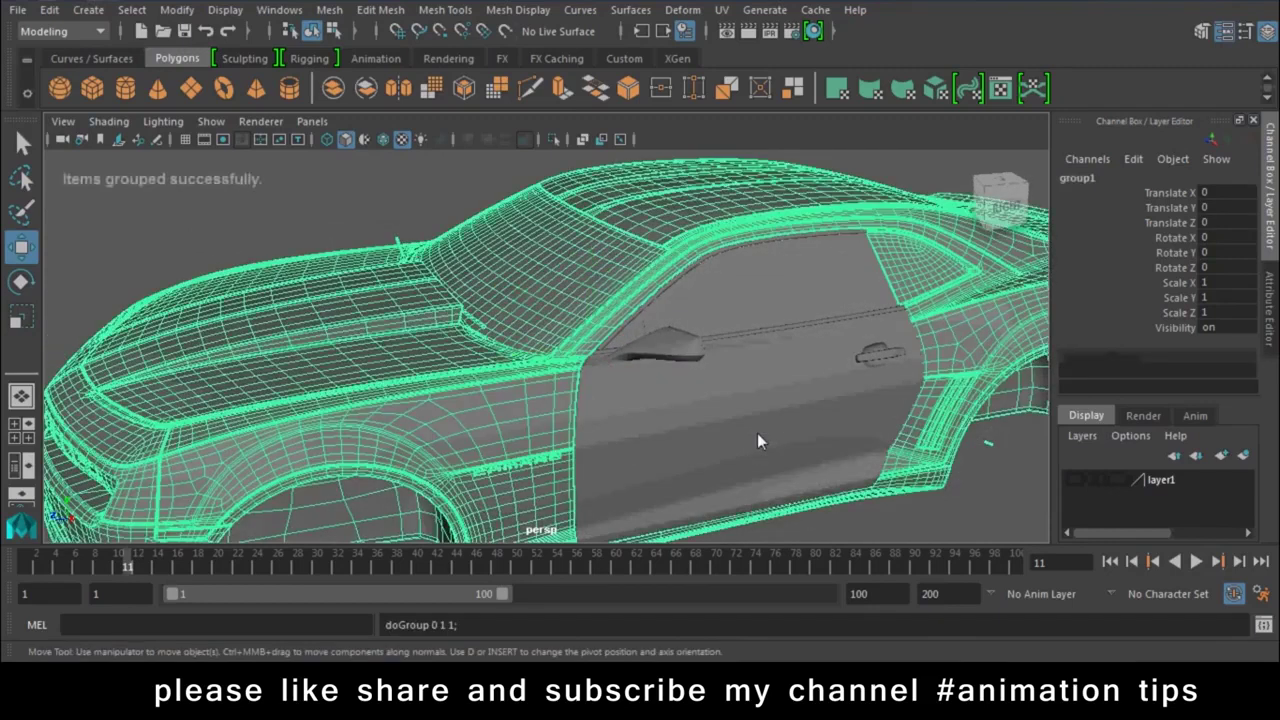
- Centre group1's pivot on the car from side view, then return to perspective
scroll(555, 375, "down", 3)
key("space")
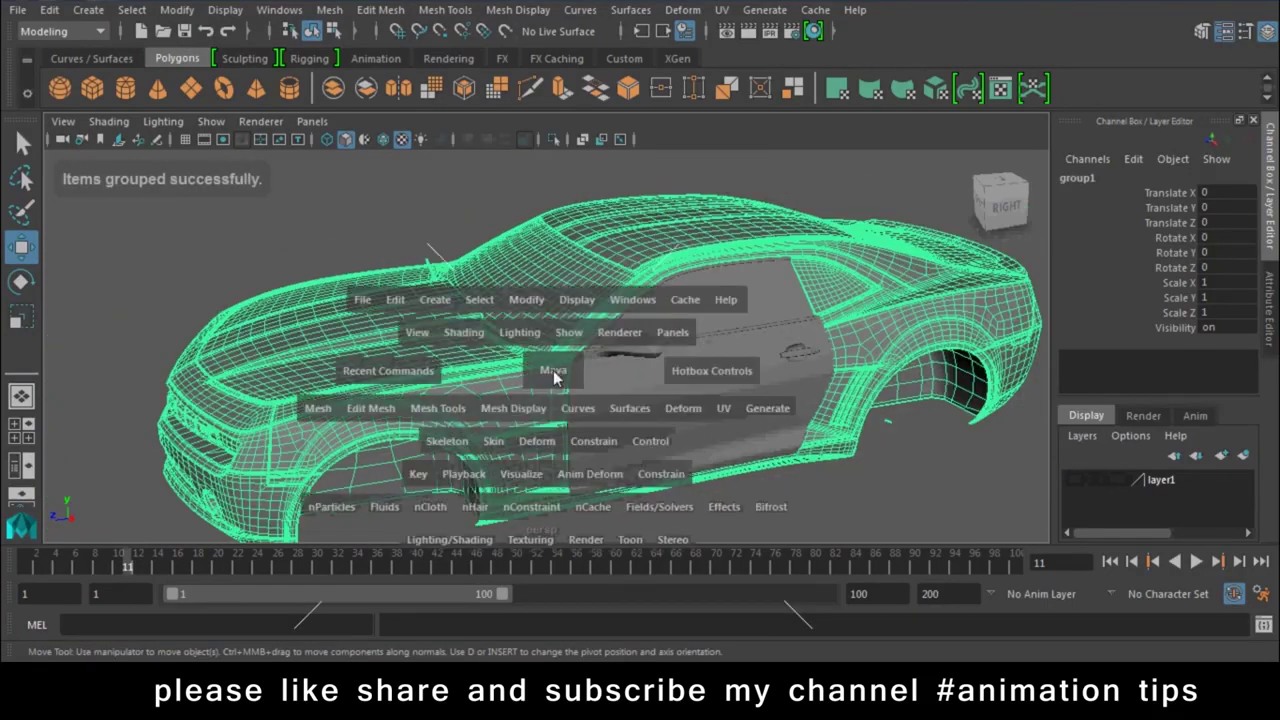
left_click_drag(553, 370, 571, 378)
key("f")
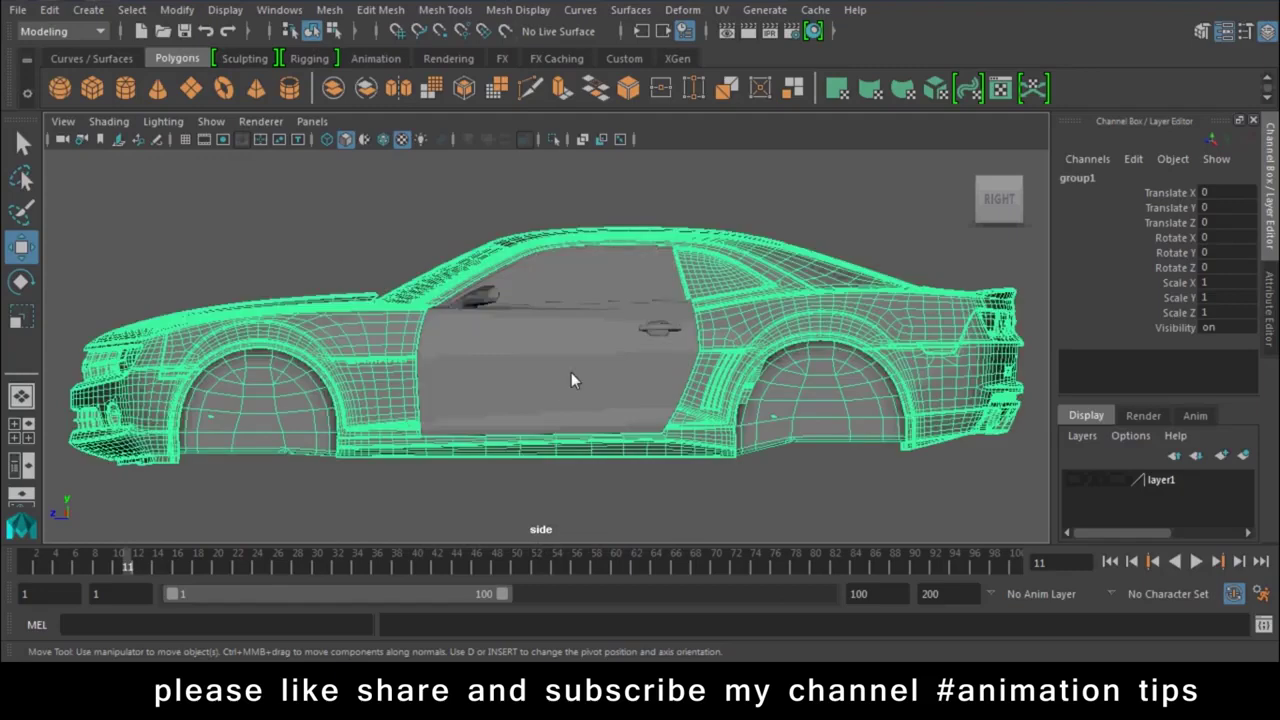
left_click(185, 11)
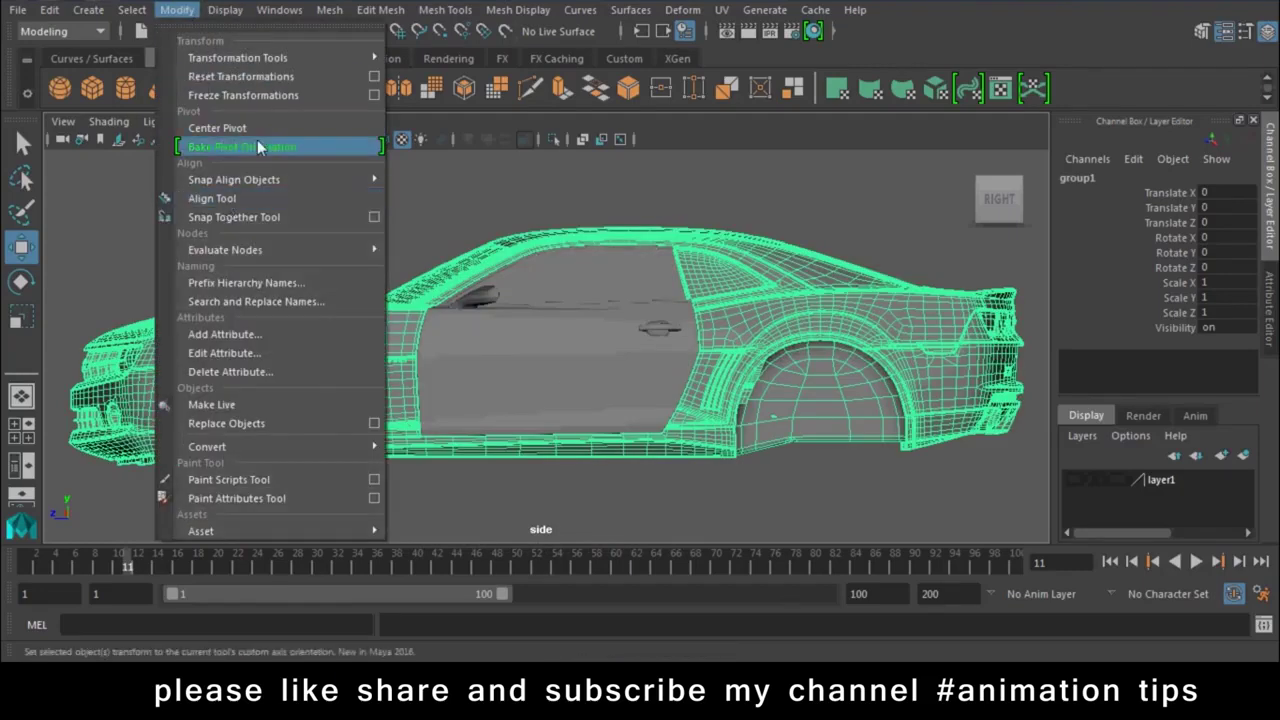
left_click(225, 126)
key("space")
left_click_drag(583, 326, 598, 327)
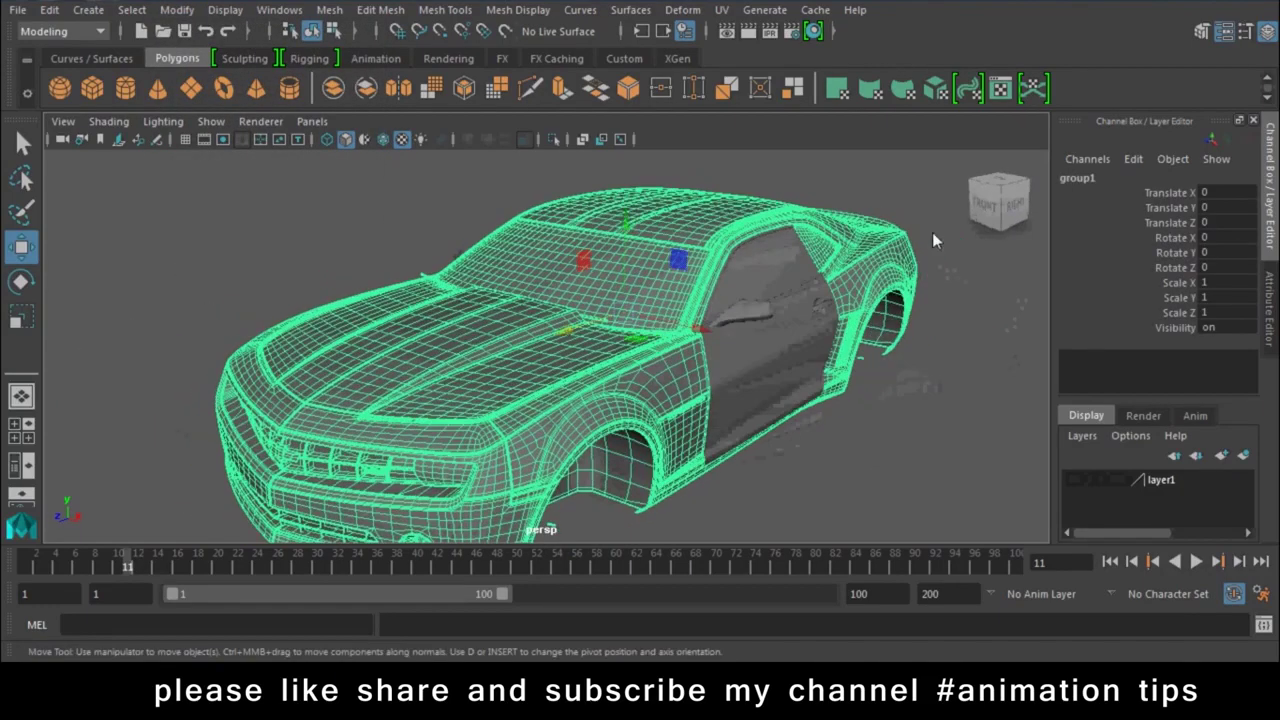
- Rename group1 to Car_Chasis in the Channel Box
double_click(1082, 179)
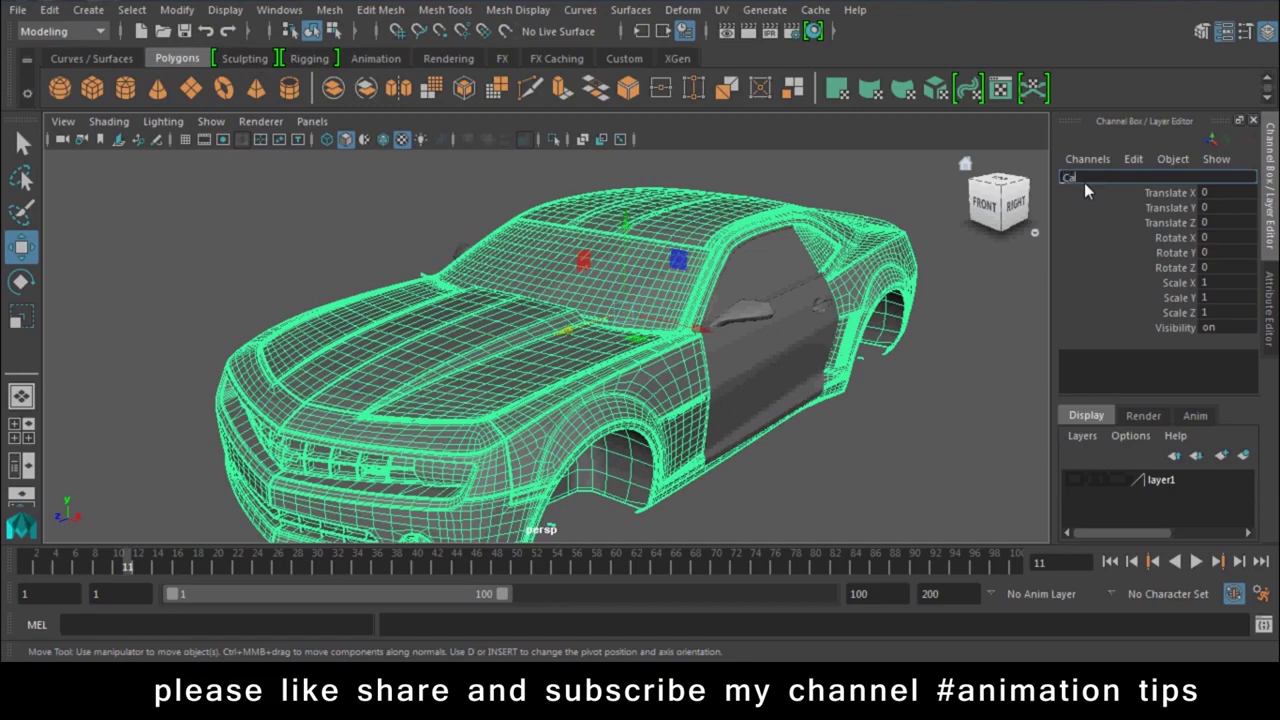
type("Car_Cha")
type("sis")
key("Return")
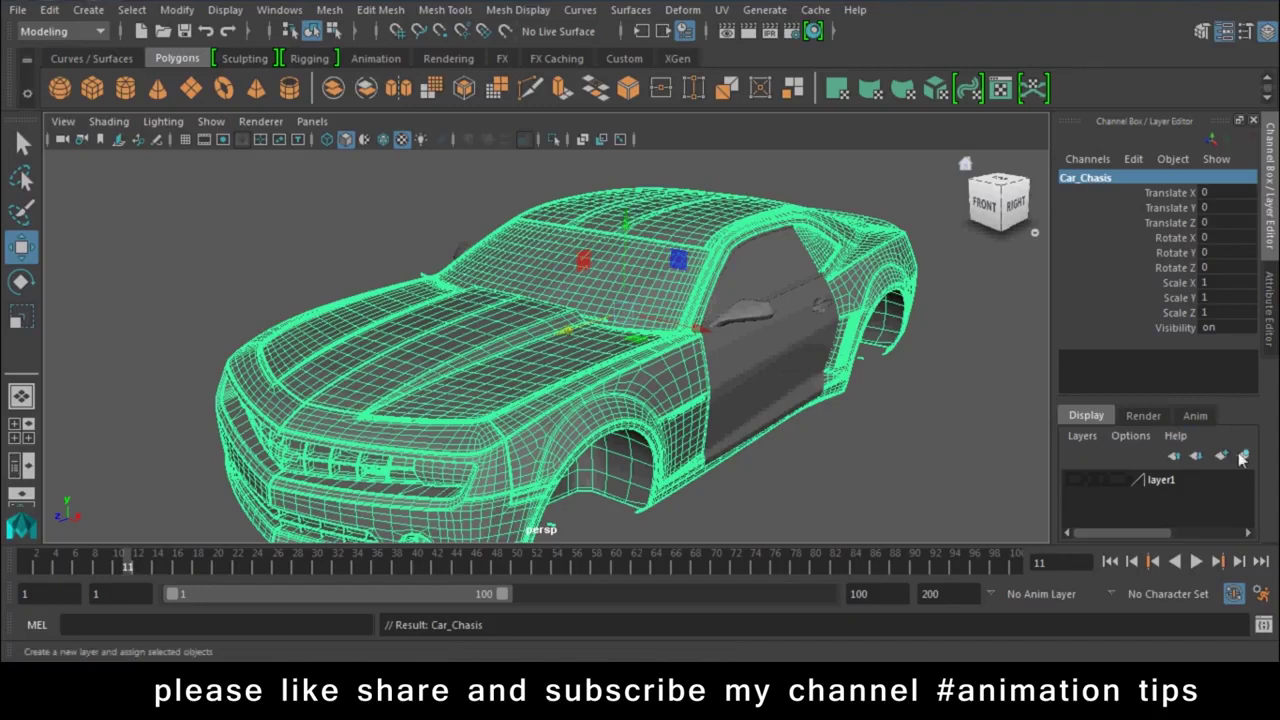
- Put the body on new layer2, hide it, and select one door's parts
left_click(1243, 456)
left_click(1074, 480)
mouse_move(780, 470)
left_mouse_down("alt")
mouse_move(890, 399)
mouse_move(863, 200)
mouse_move(614, 530)
left_mouse_up("alt")
left_click(829, 172)
left_click_drag(829, 172, 632, 445)
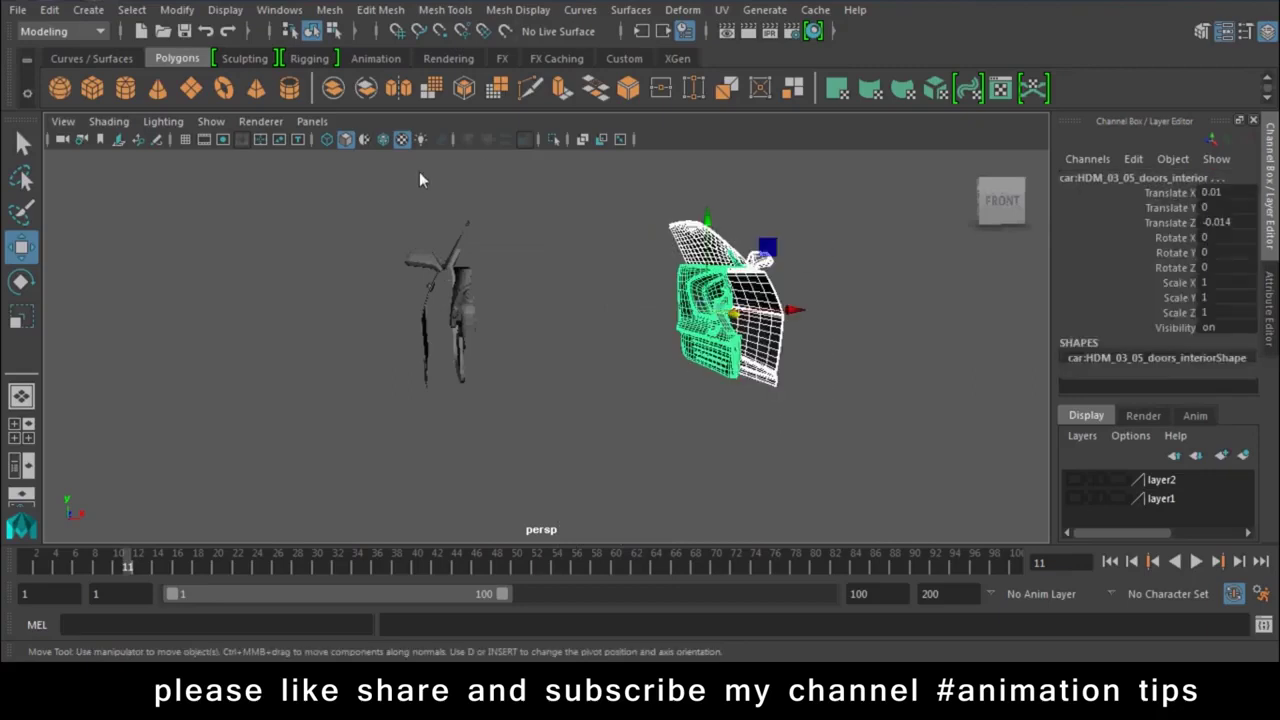
- Group the selected door parts and name the group L_Door
key("ctrl+g")
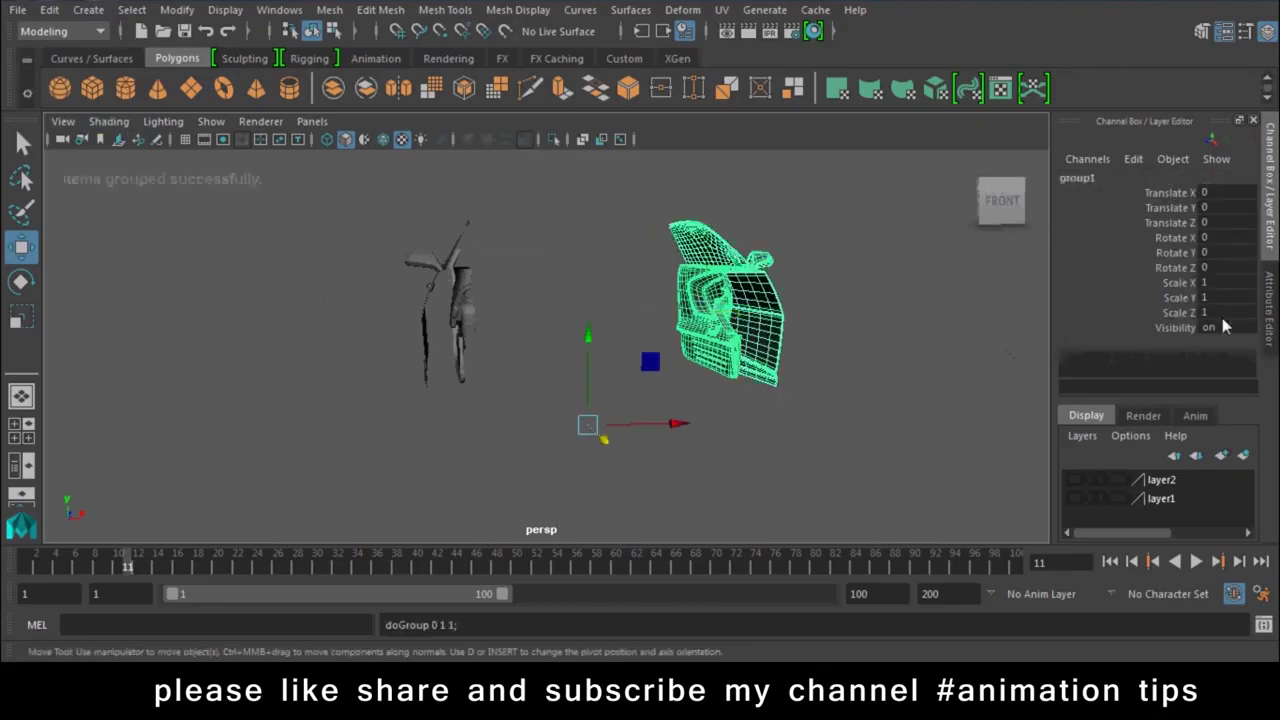
double_click(1096, 177)
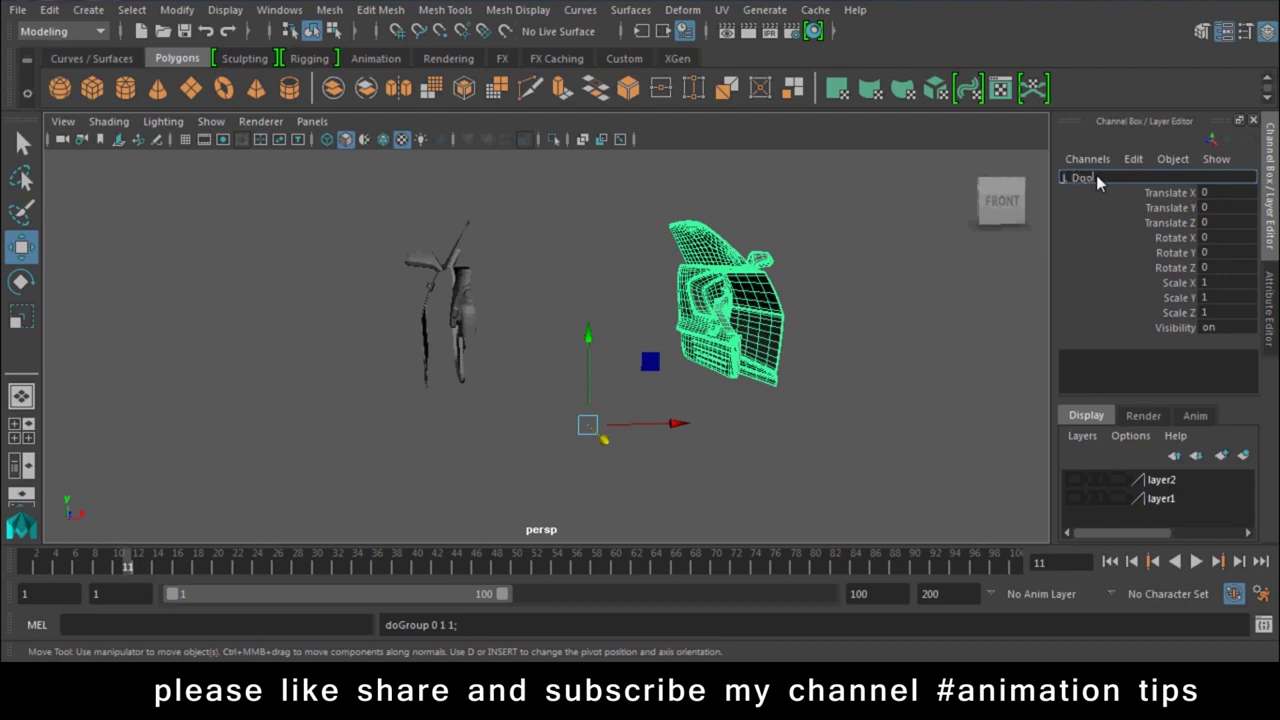
type("r")
key("Return")
- Group the other door's parts and name the group R_Door
left_click_drag(376, 404, 323, 459)
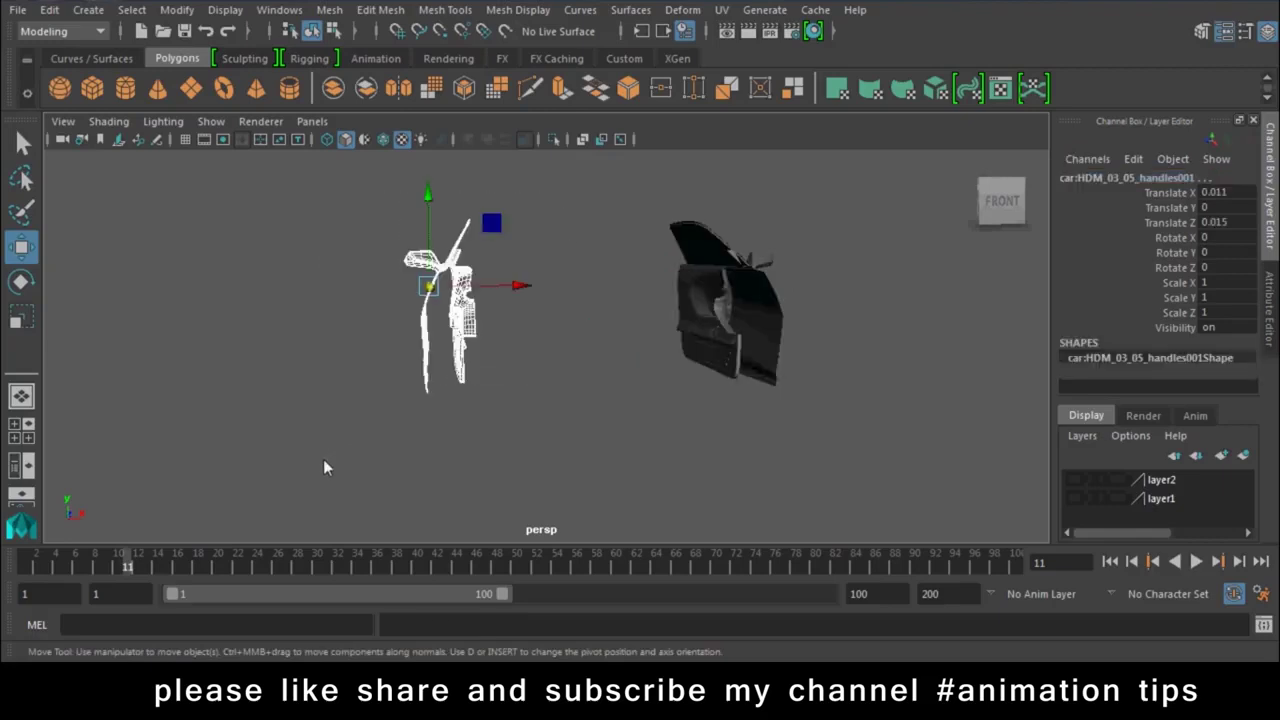
key("ctrl+g")
double_click(1130, 179)
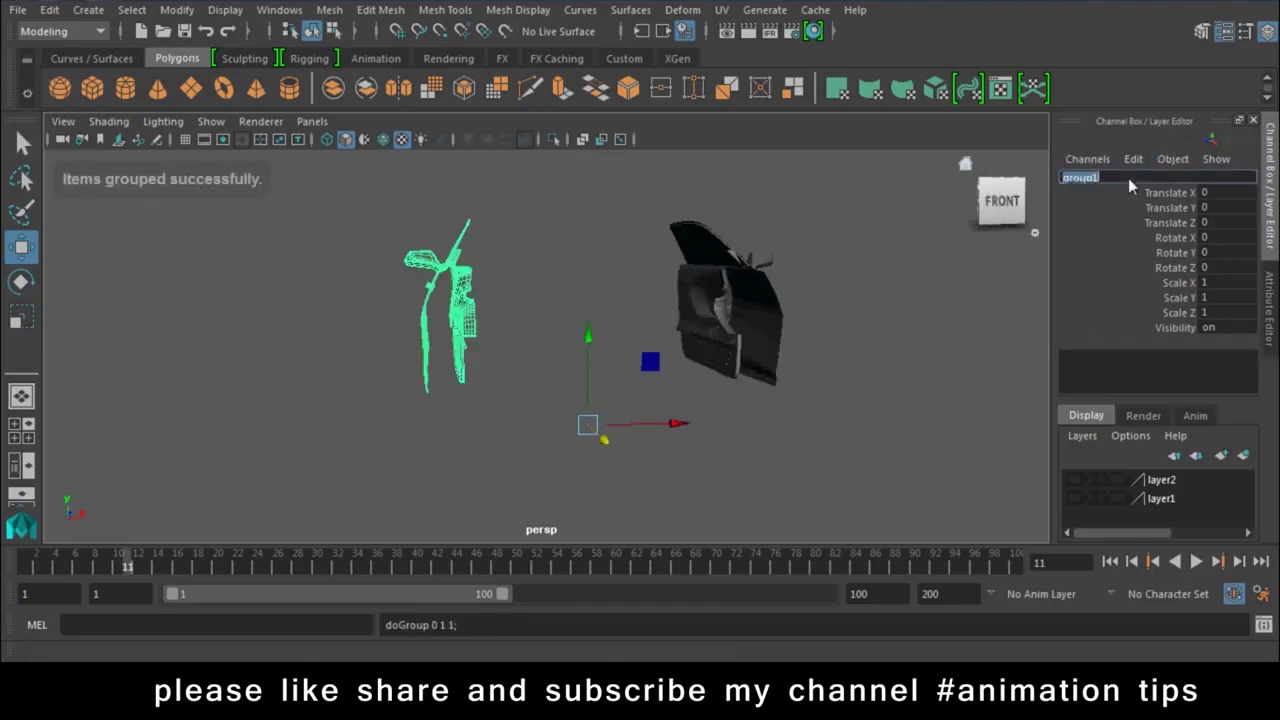
type("R_Do")
type("or")
key("Return")
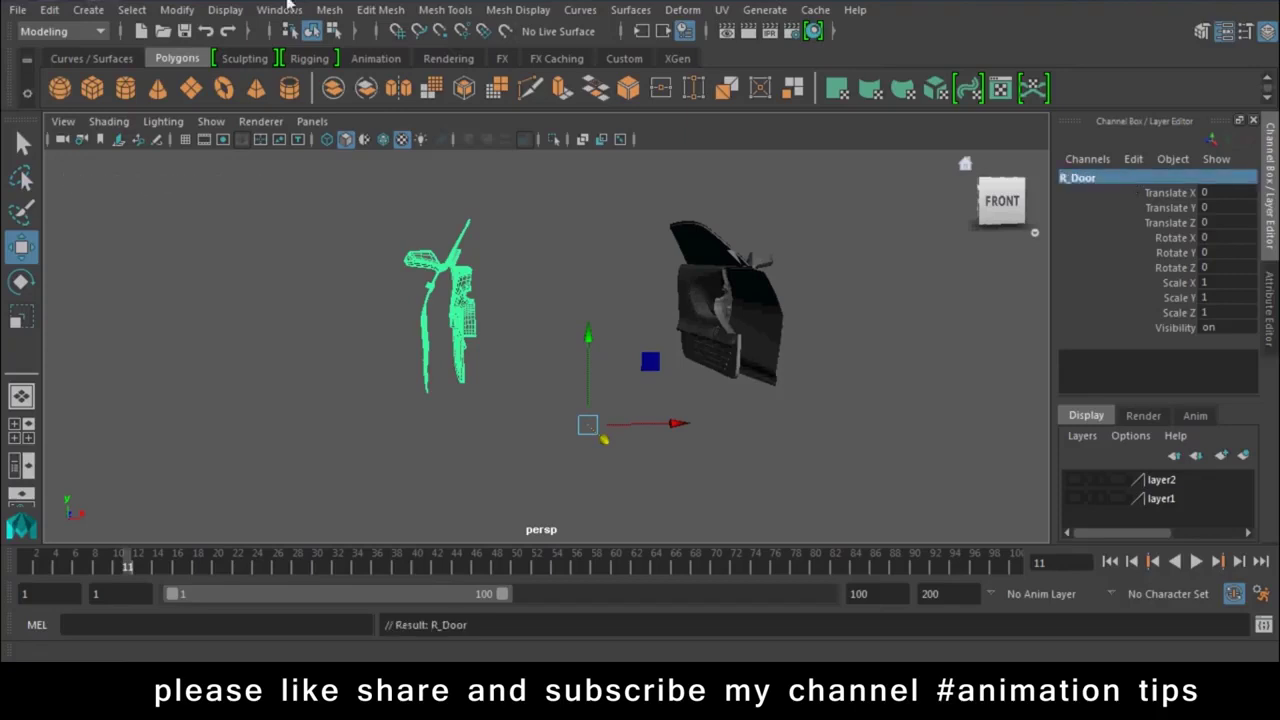
- Centre the pivots of R_Door and L_Door, then make layer2 visible again
left_click(177, 9)
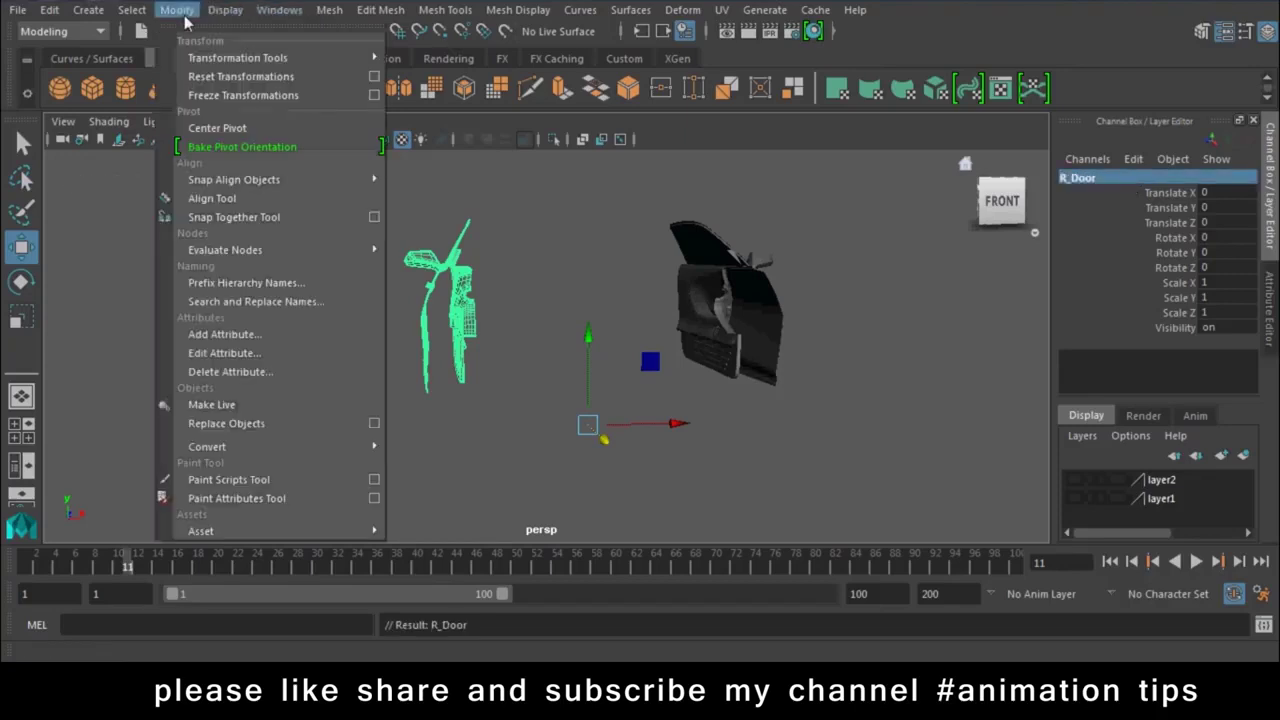
left_click(240, 131)
left_click(705, 305)
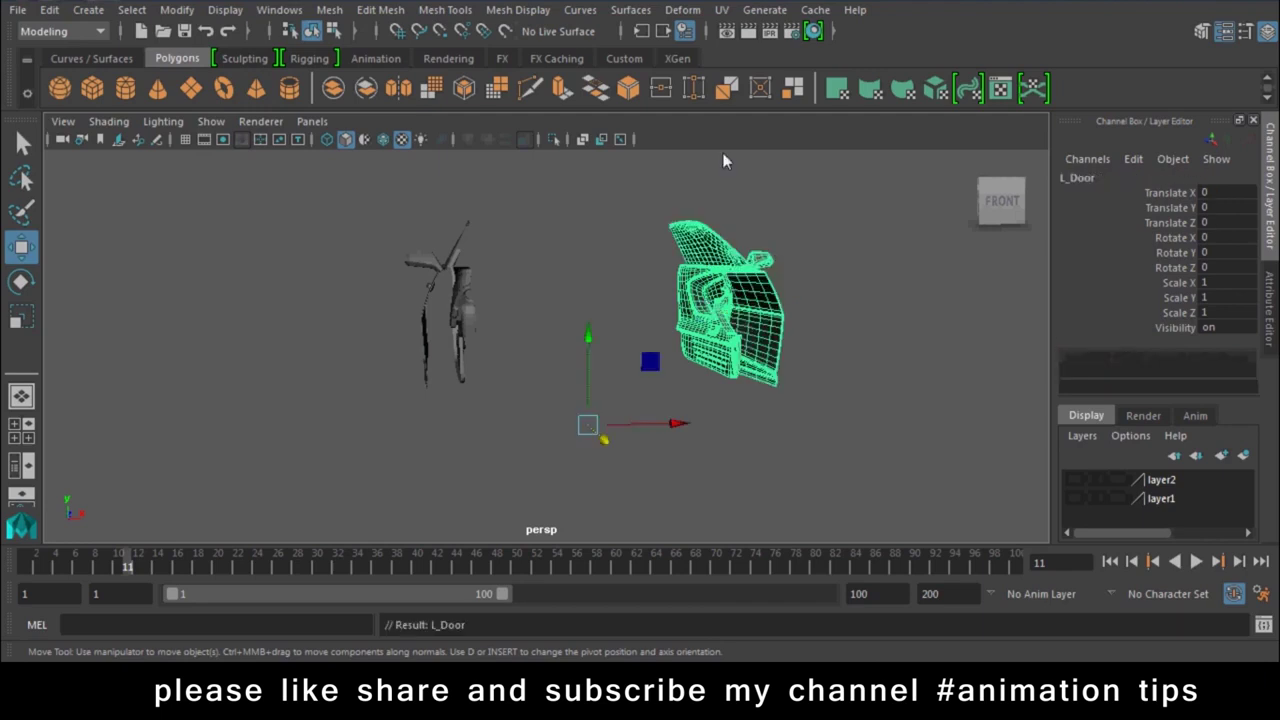
left_click(180, 10)
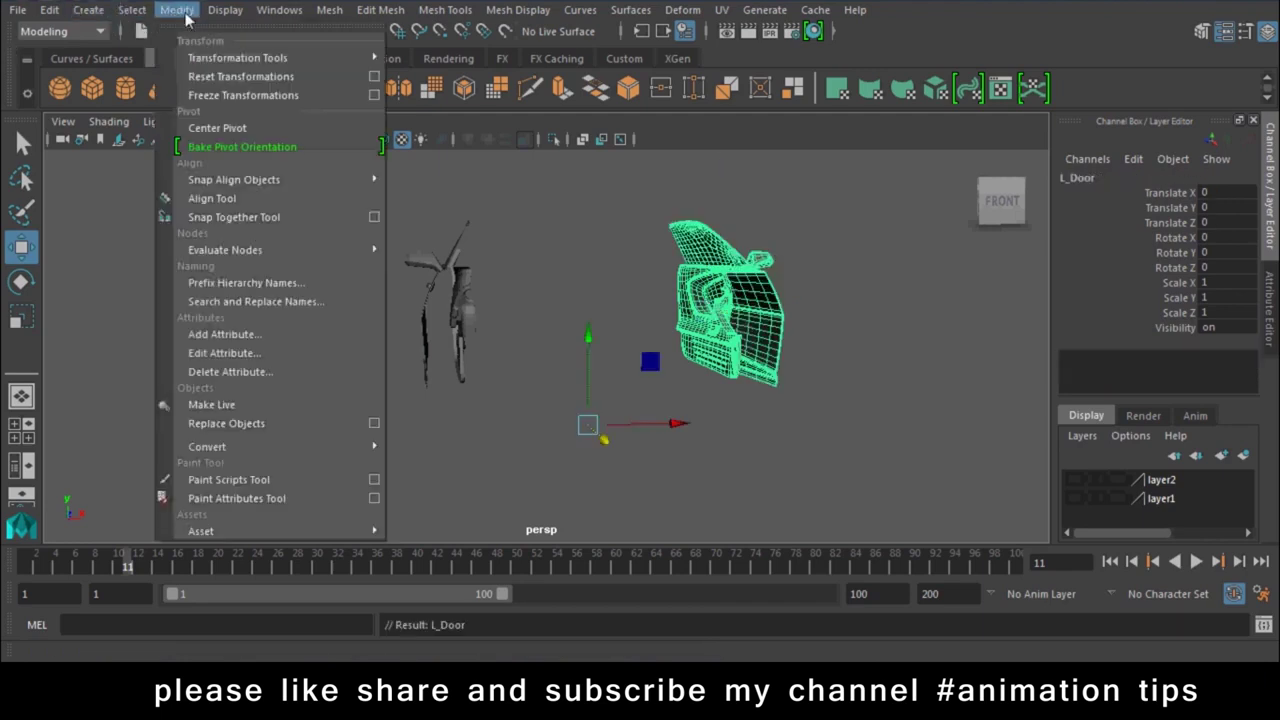
left_click(270, 129)
left_click(1074, 480)
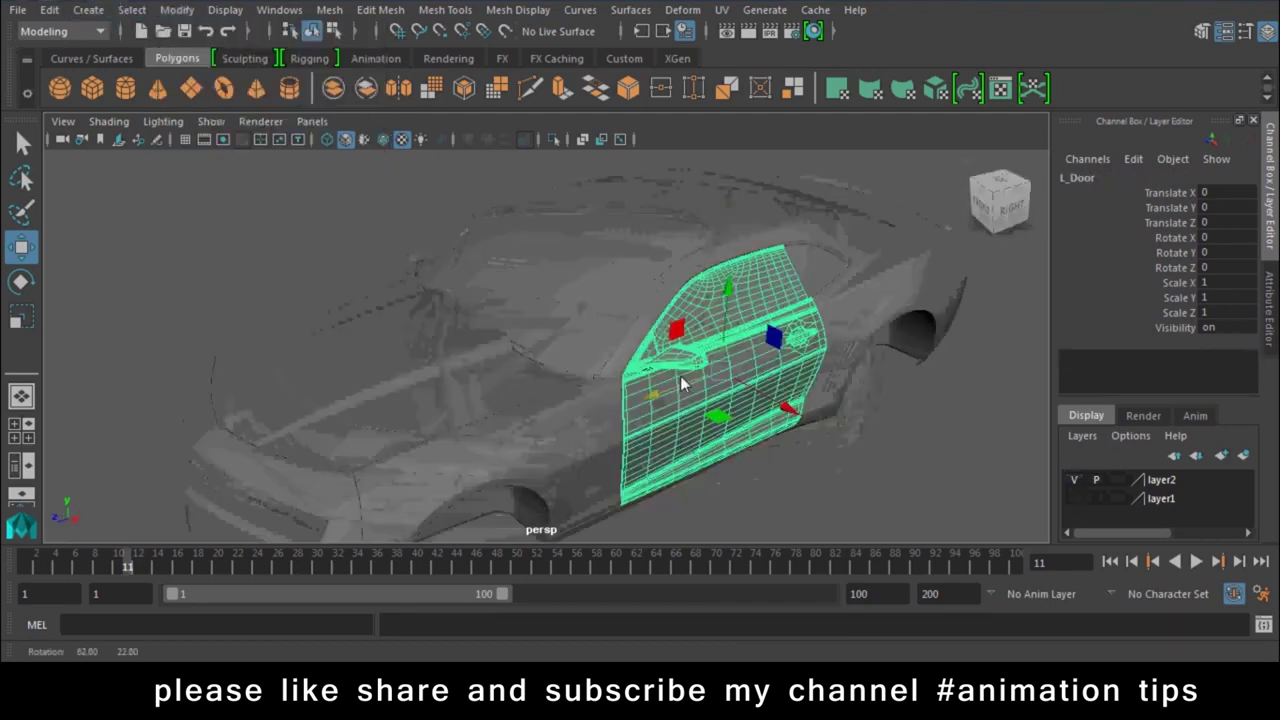
- Move L_Door's pivot to its front edge, test-swing the door, and undo to close it
left_click_drag(617, 462, 671, 360, "alt")
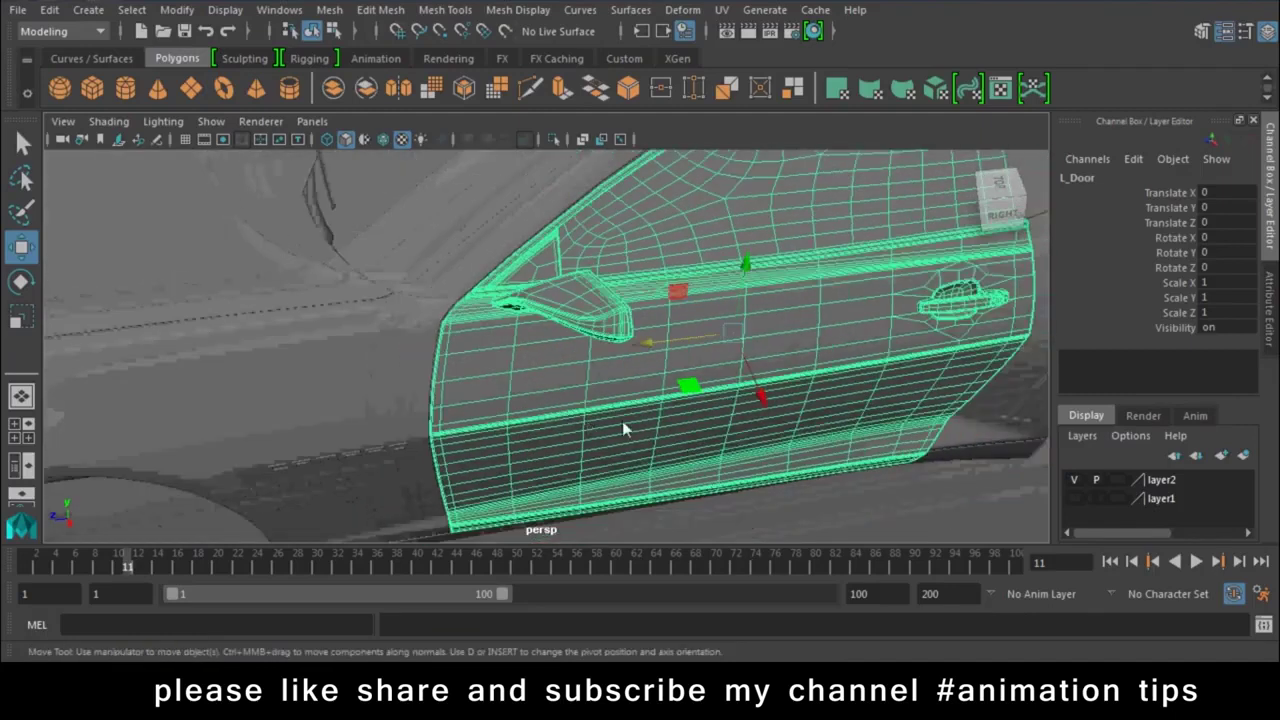
key("d")
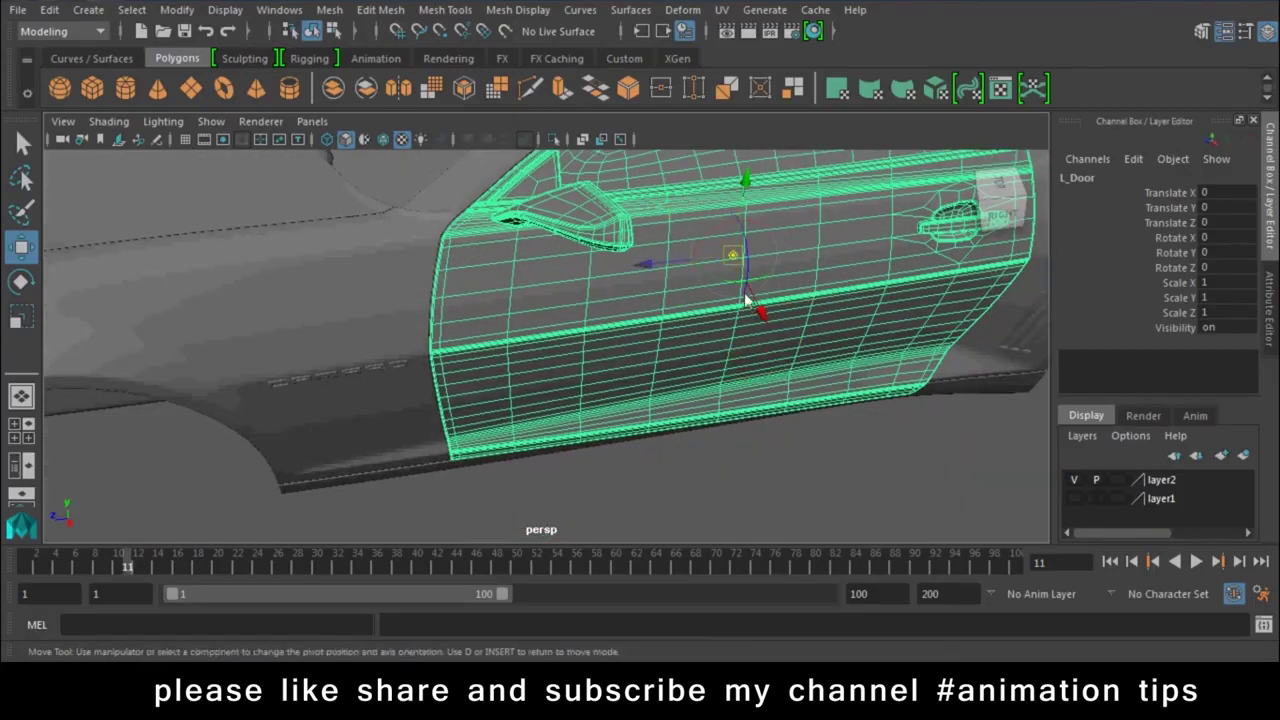
left_click_drag(735, 287, 432, 358)
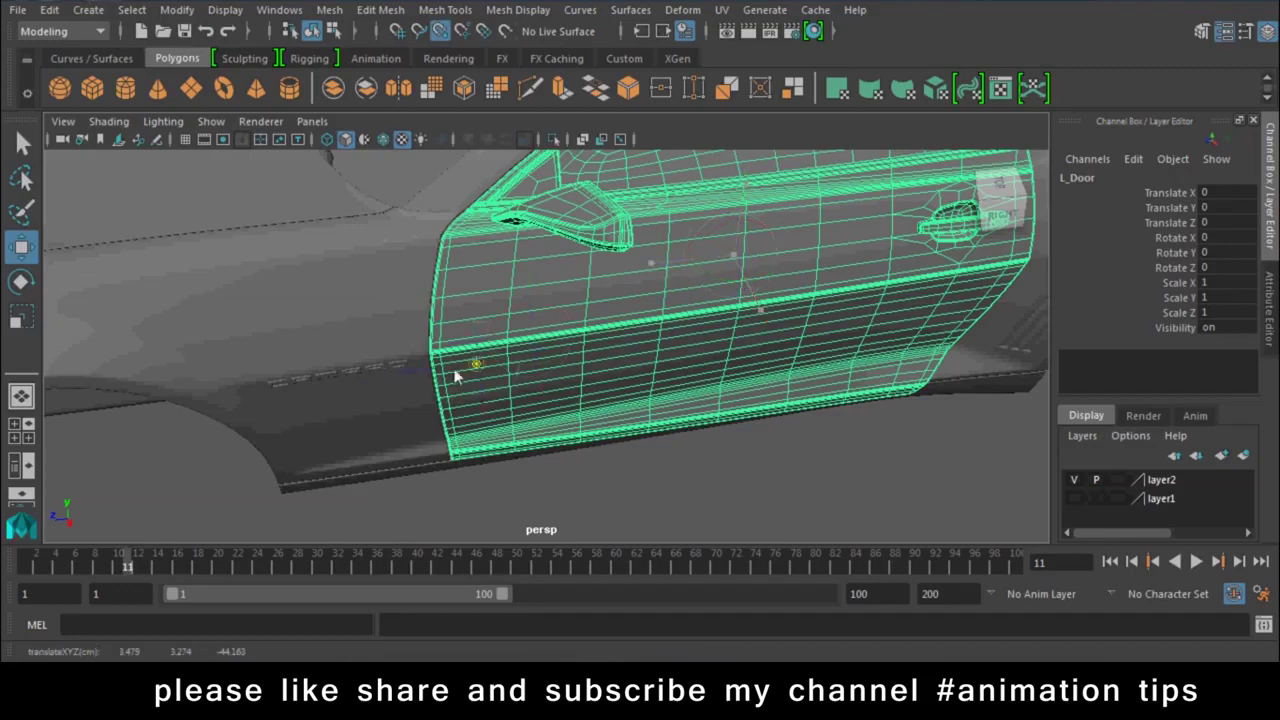
mouse_move(487, 422)
left_mouse_down("alt")
mouse_move(618, 522)
mouse_move(691, 471)
mouse_move(500, 471)
mouse_move(434, 357)
mouse_move(503, 411)
mouse_move(509, 437)
left_mouse_up("alt")
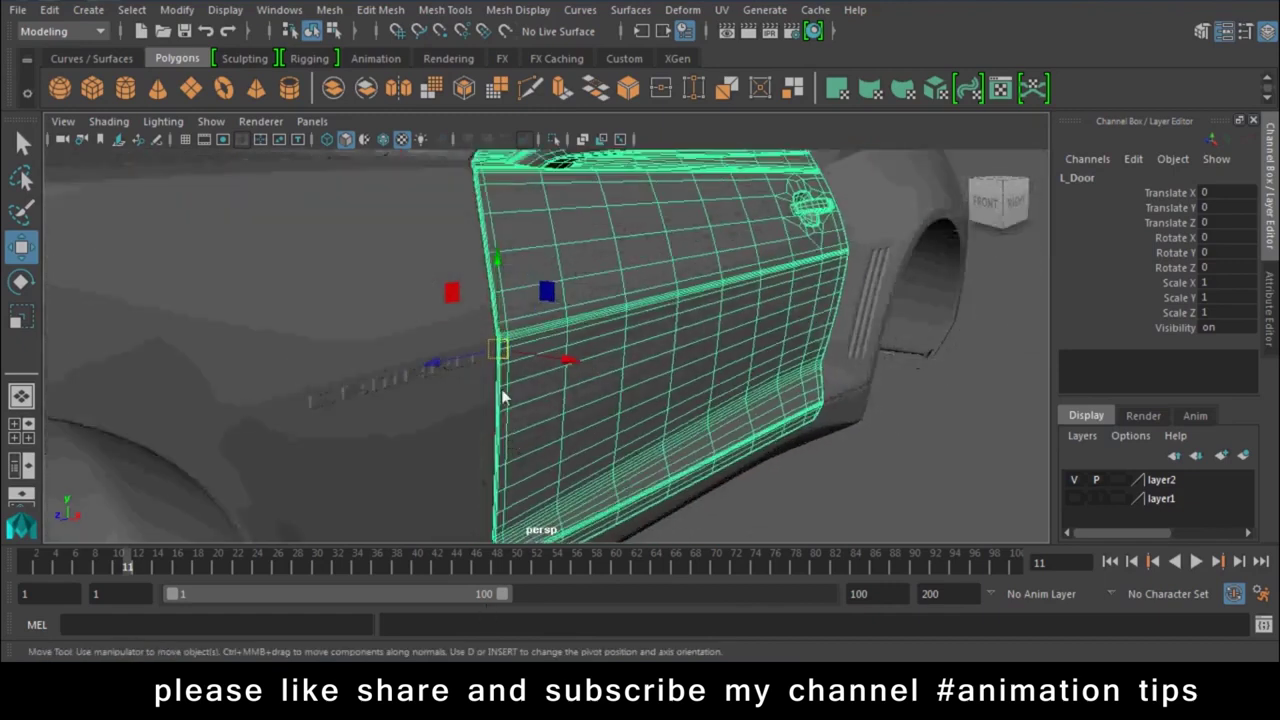
key("e")
mouse_move(521, 379)
left_mouse_down()
mouse_move(477, 380)
mouse_move(399, 421)
mouse_move(734, 348)
mouse_move(370, 350)
left_mouse_up()
key("ctrl+z")
- Select the R_Door group and zoom to its front edge with vertex snapping on
mouse_move(855, 270)
left_mouse_down("alt")
mouse_move(593, 285)
mouse_move(642, 355)
left_mouse_up("alt")
left_click(642, 349)
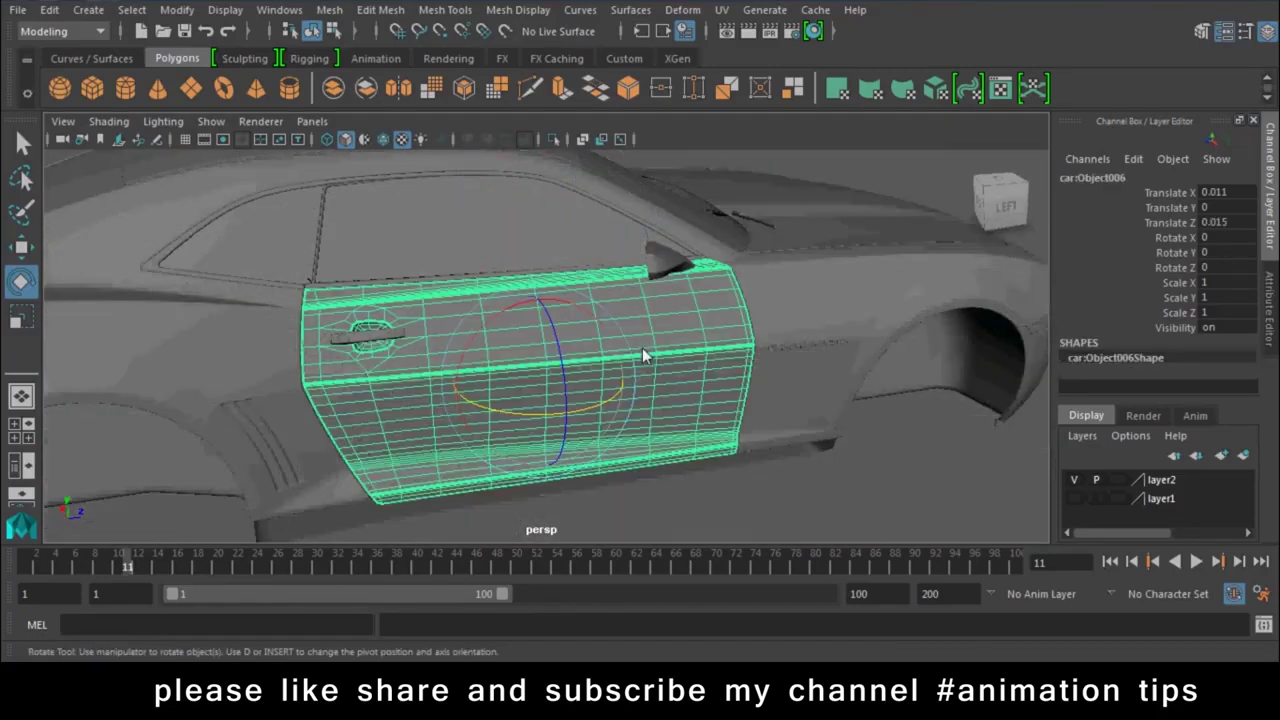
key("Up")
key("w")
middle_click_drag(643, 348, 608, 369, "alt")
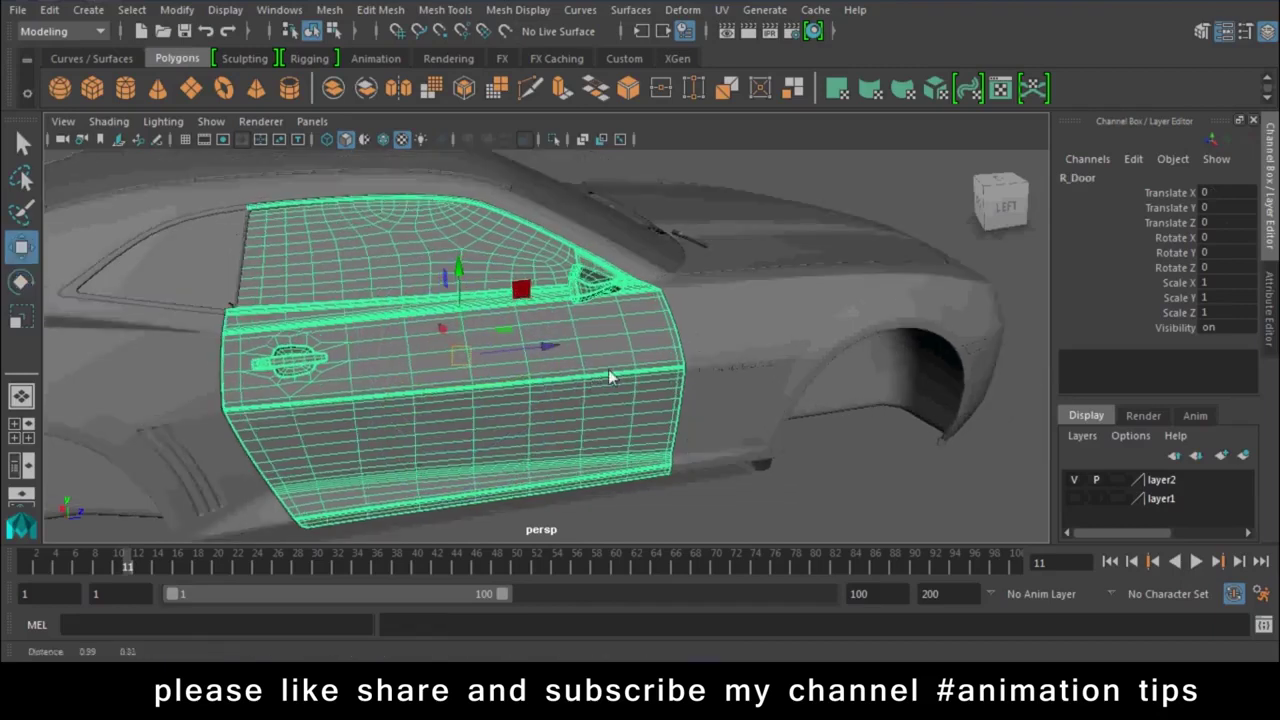
right_click_drag(608, 369, 664, 449, "alt")
key("d")
key("v")
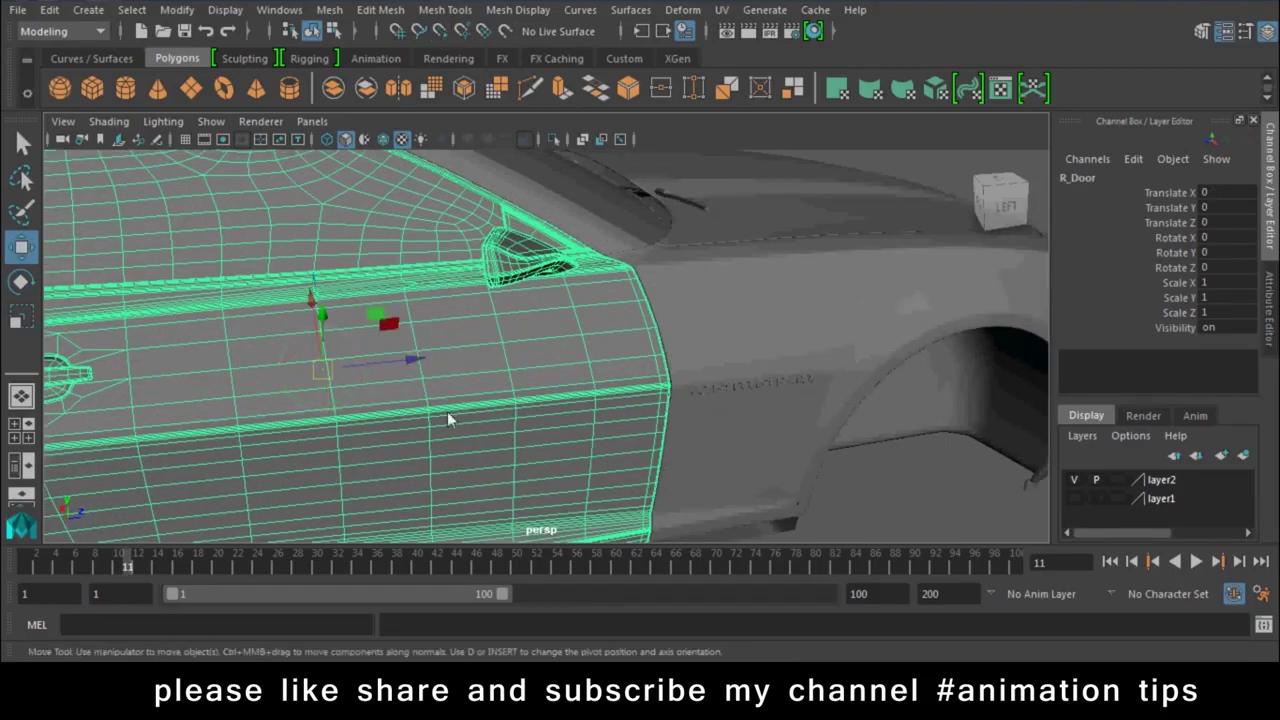
- Snap R_Door's pivot to the front edge vertex, test a 72° swing, then undo it
left_click_drag(384, 408, 419, 423, "alt")
key("d")
left_click_drag(370, 378, 660, 378)
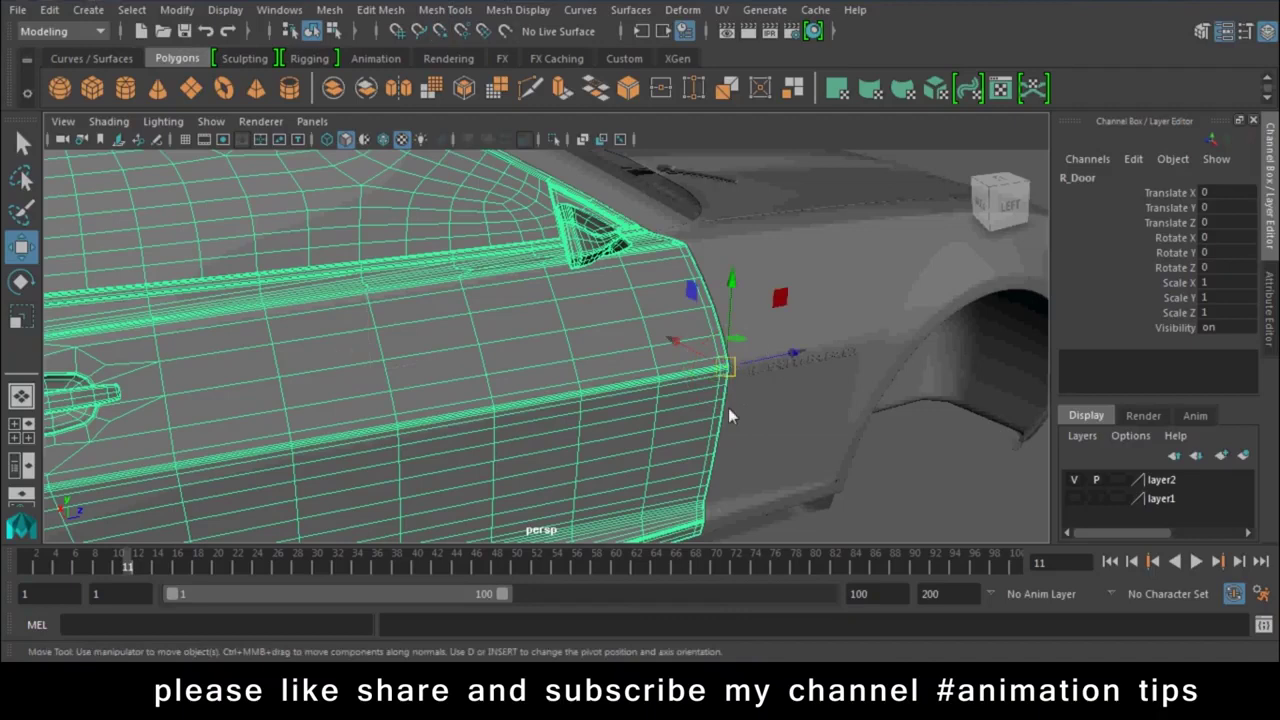
key("e")
mouse_move(728, 358)
left_mouse_down()
mouse_move(737, 419)
mouse_move(829, 419)
mouse_move(826, 430)
left_mouse_up()
key("ctrl+z")
- Try moving R_Door's pivot near the door's top, then undo back to the hinge-edge pivot
right_click_drag(829, 480, 668, 398, "alt")
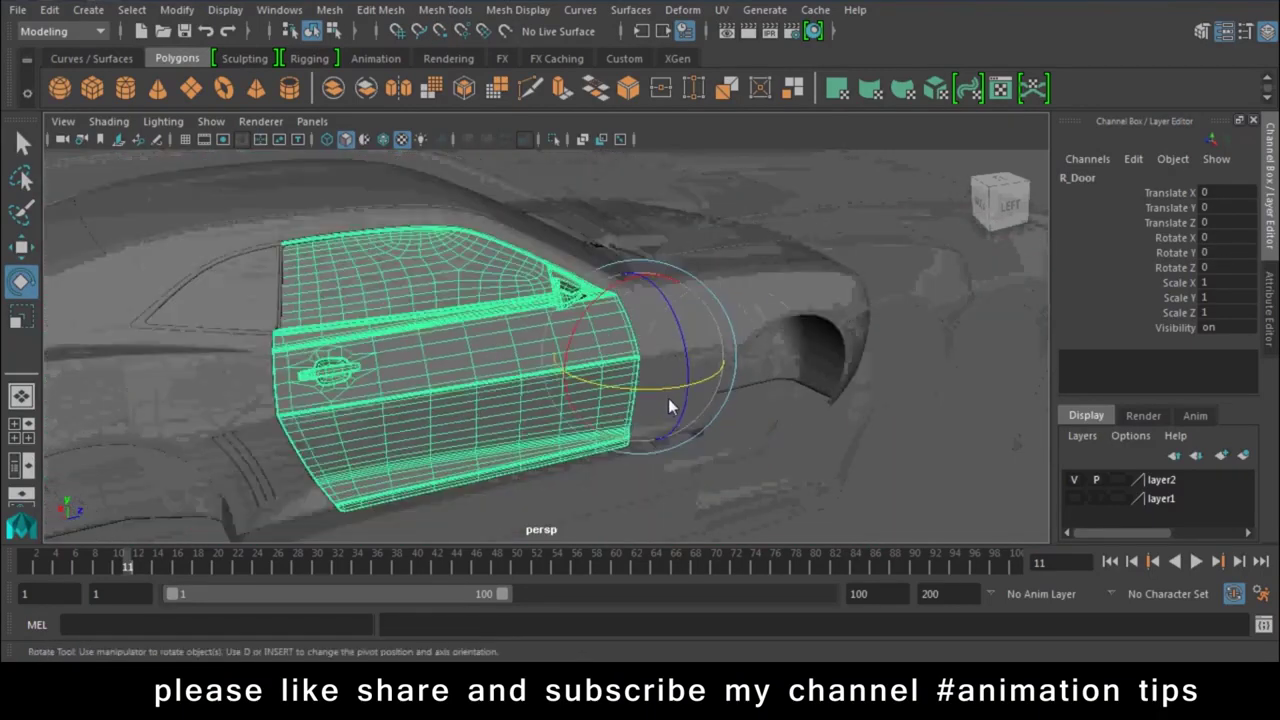
middle_click_drag(668, 398, 694, 388, "alt")
left_click_drag(694, 388, 719, 436, "alt")
mouse_move(857, 457)
right_mouse_down("alt")
mouse_move(689, 429)
mouse_move(716, 455)
right_mouse_up("alt")
key("d")
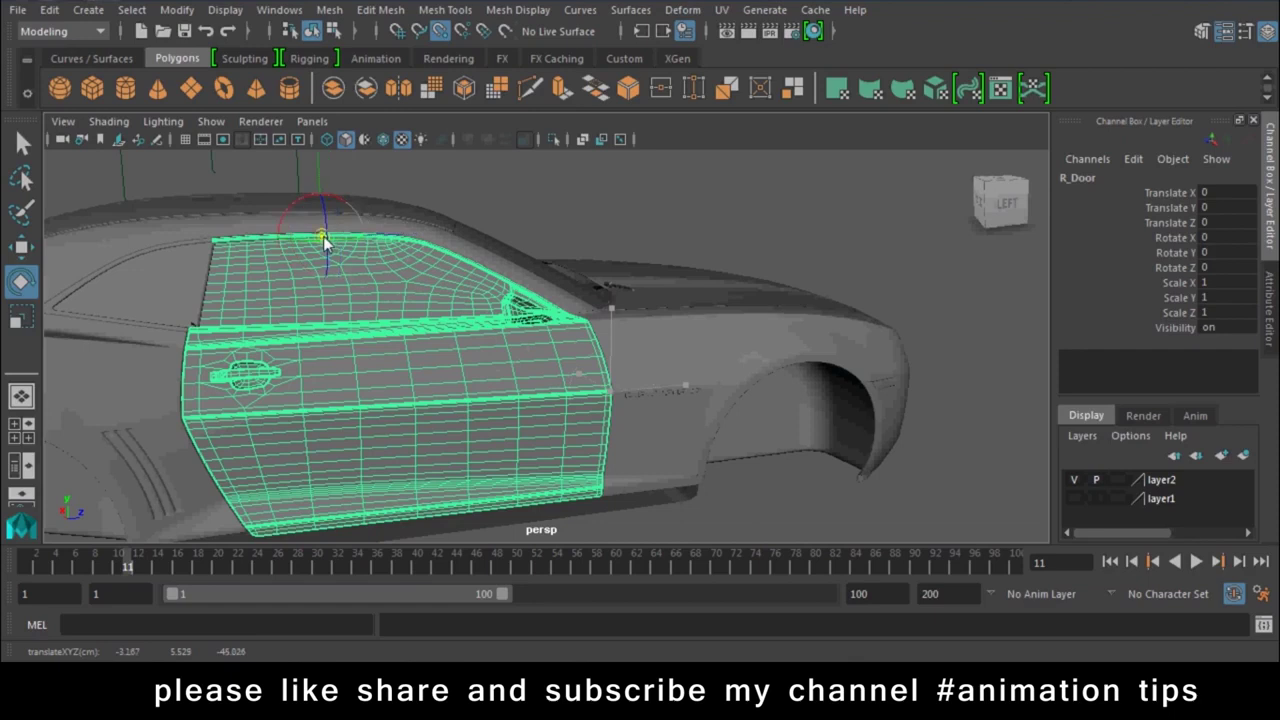
mouse_move(360, 297)
left_mouse_down("alt")
mouse_move(571, 403)
mouse_move(672, 296)
mouse_move(634, 194)
mouse_move(691, 286)
mouse_move(617, 63)
left_mouse_up("alt")
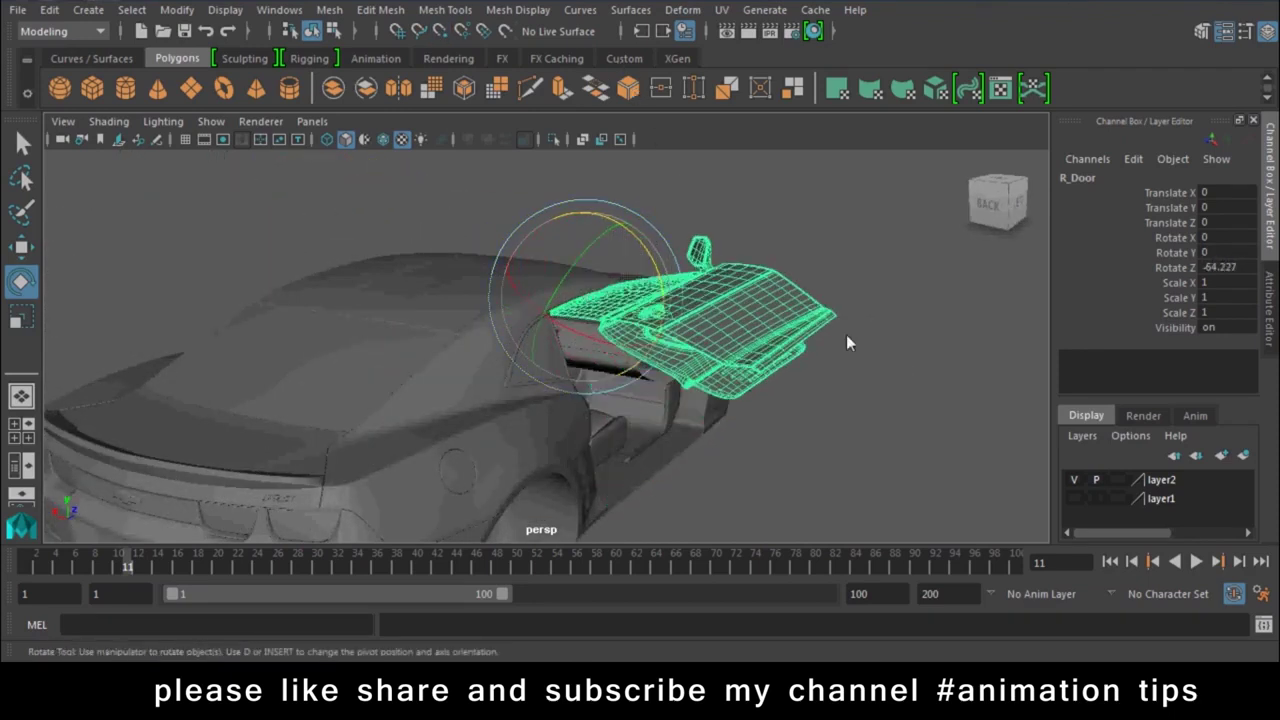
key("ctrl+z")
key("ctrl+z")
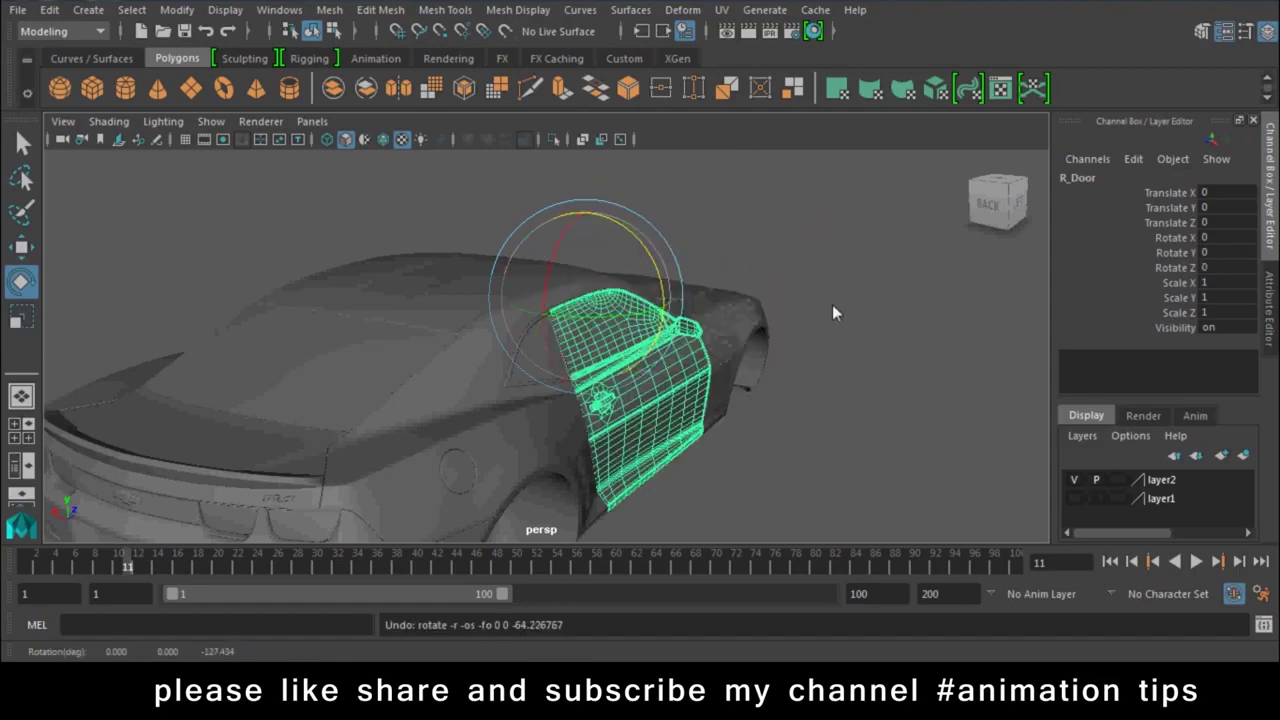
key("ctrl+z")
key("ctrl+z")
key("ctrl+z")
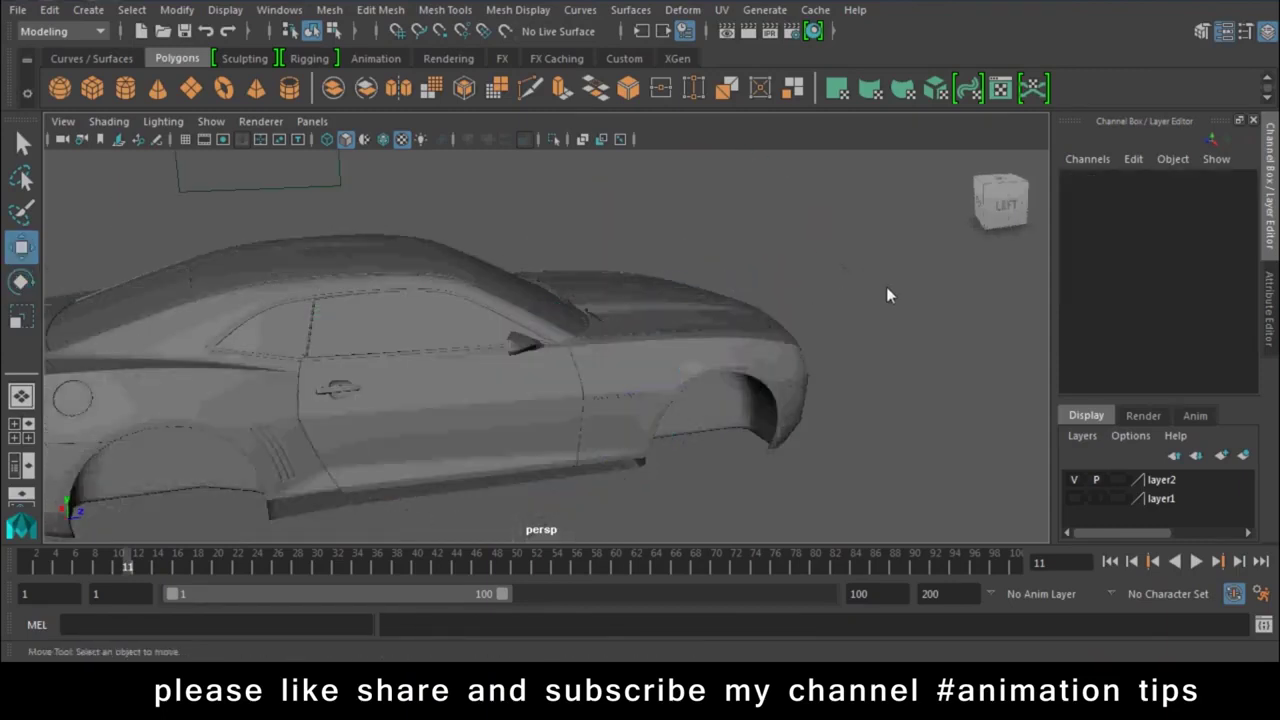
key("ctrl+z")
- Select both doors, the front fender and the body pieces as the whole car shell
mouse_move(375, 418)
left_mouse_down("alt")
mouse_move(768, 456)
mouse_move(369, 412)
left_mouse_up("alt")
left_click(369, 412)
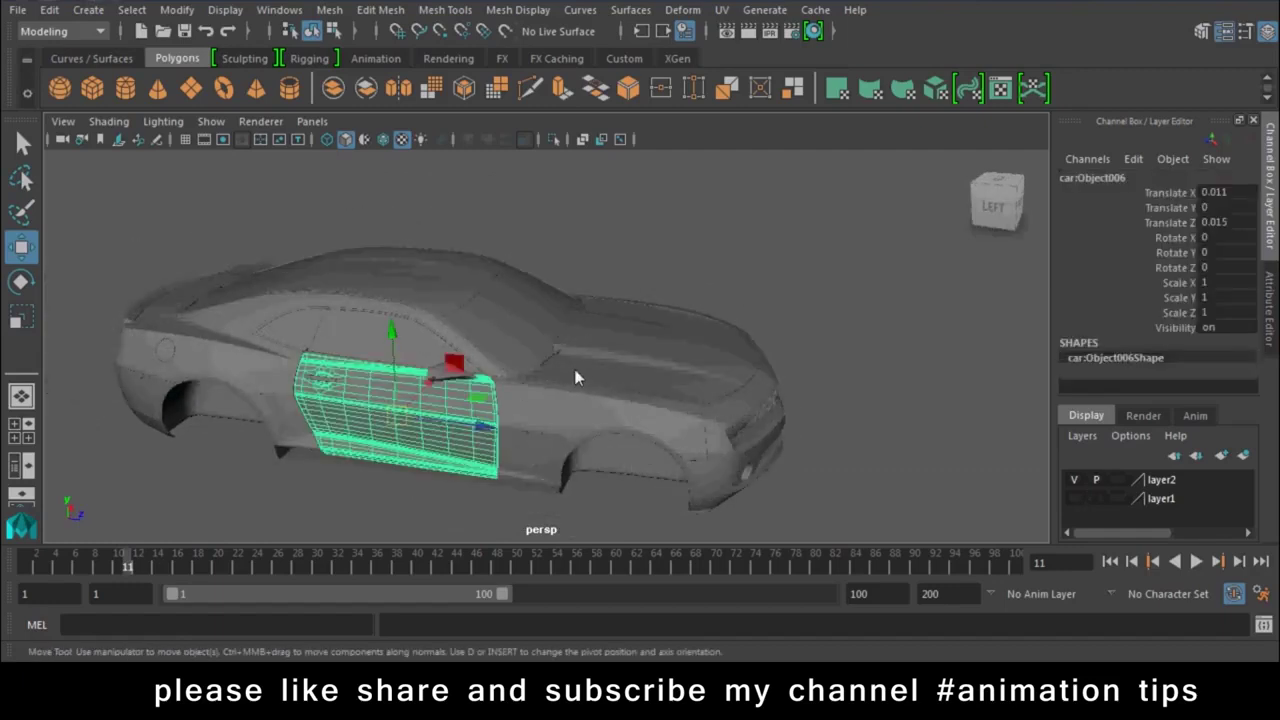
left_click(715, 347)
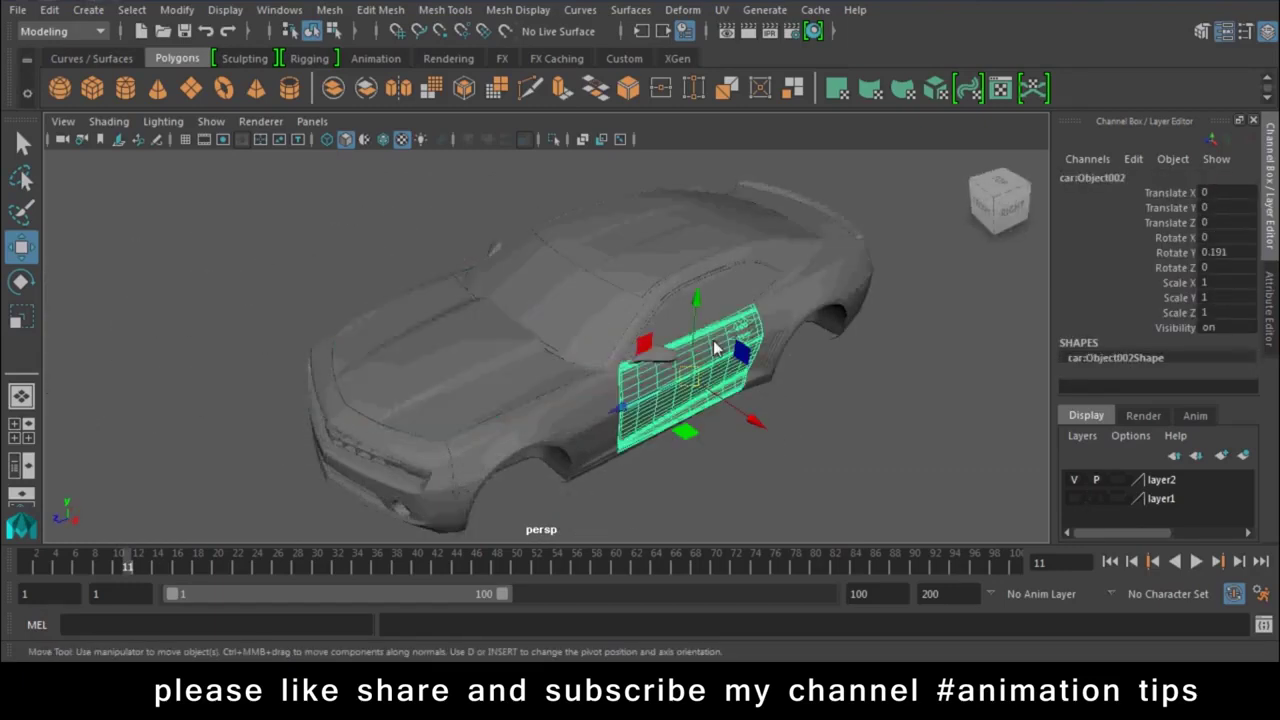
left_click(565, 397, "shift")
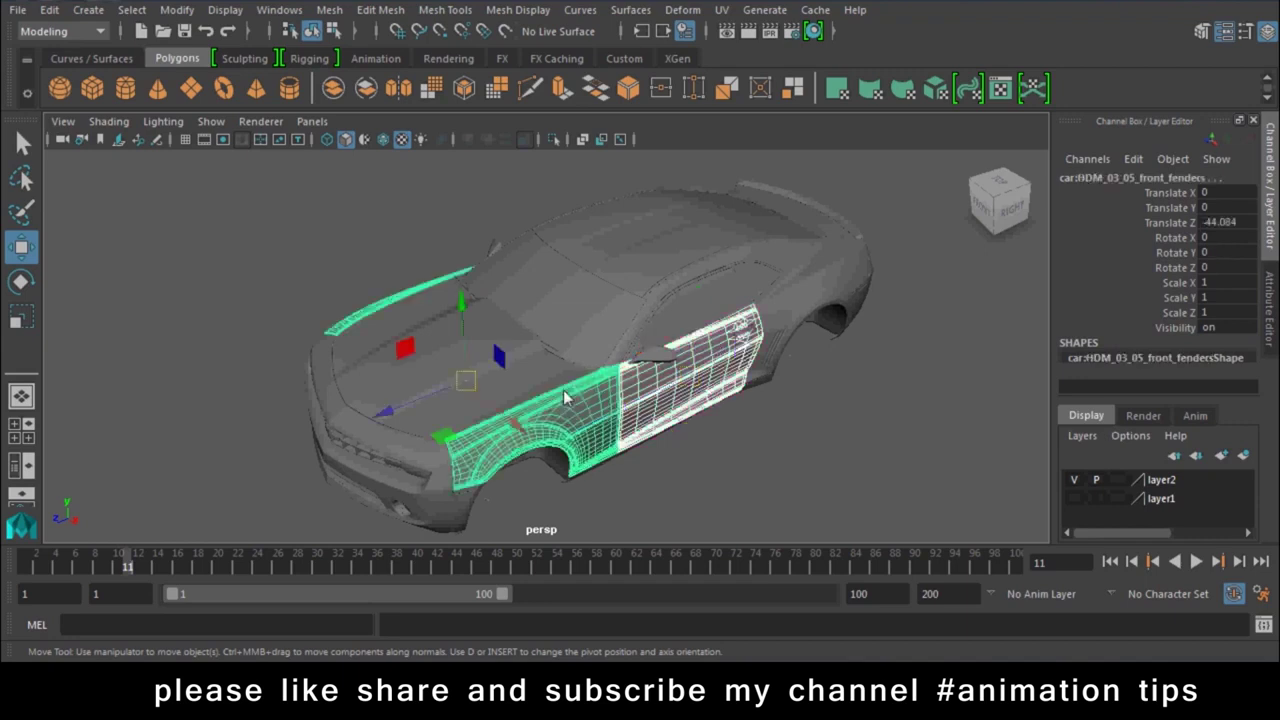
left_click_drag(443, 345, 452, 409, "alt")
left_click(446, 411, "shift")
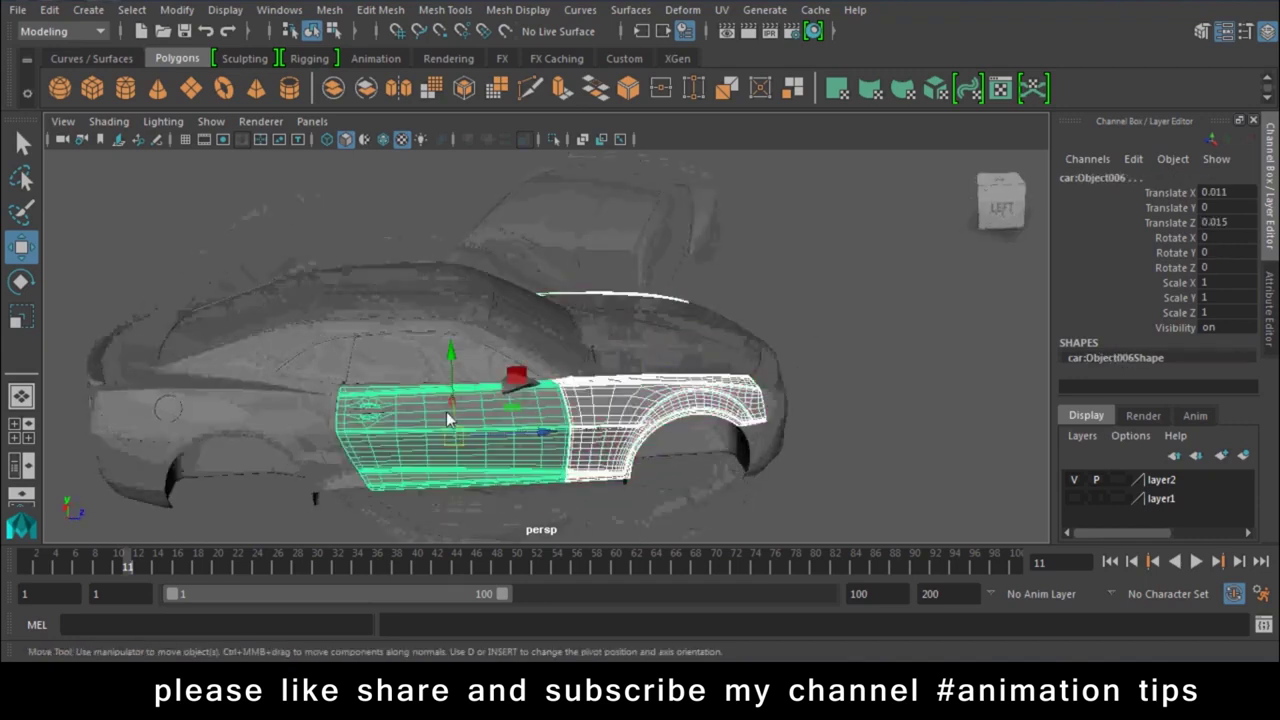
key("Up")
left_click_drag(634, 362, 480, 385, "alt")
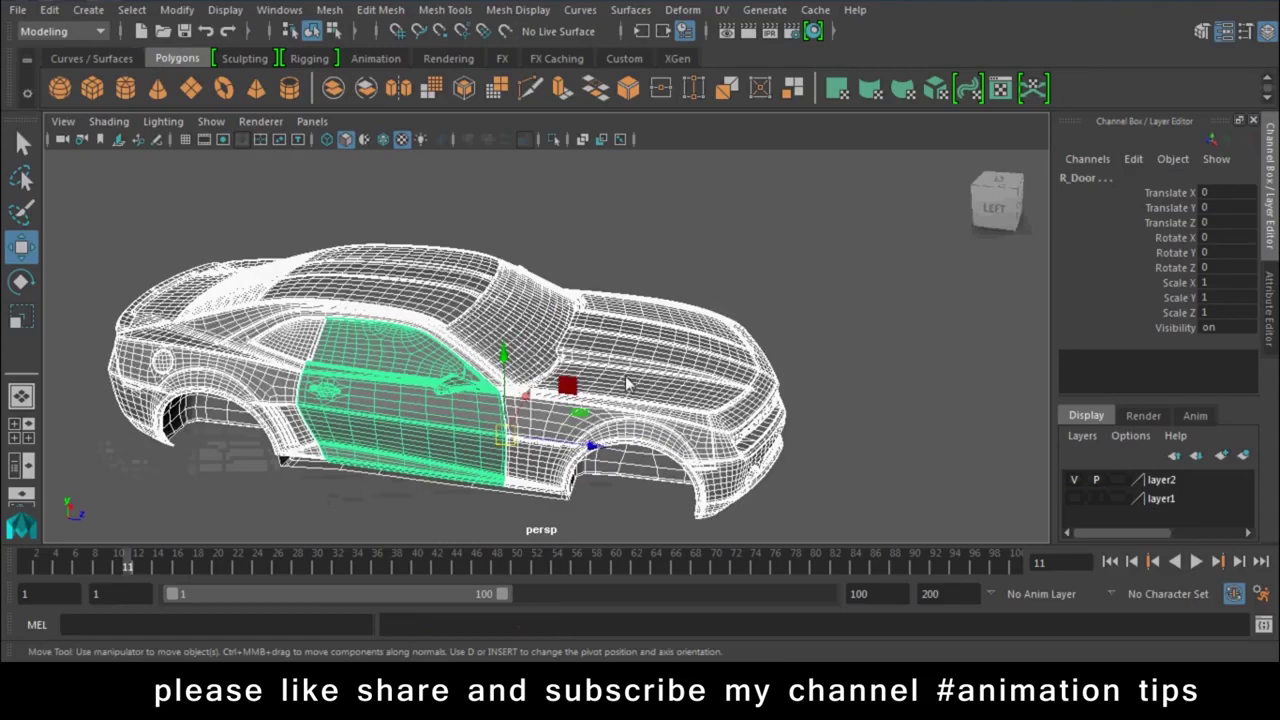
left_click_drag(585, 366, 343, 374, "alt")
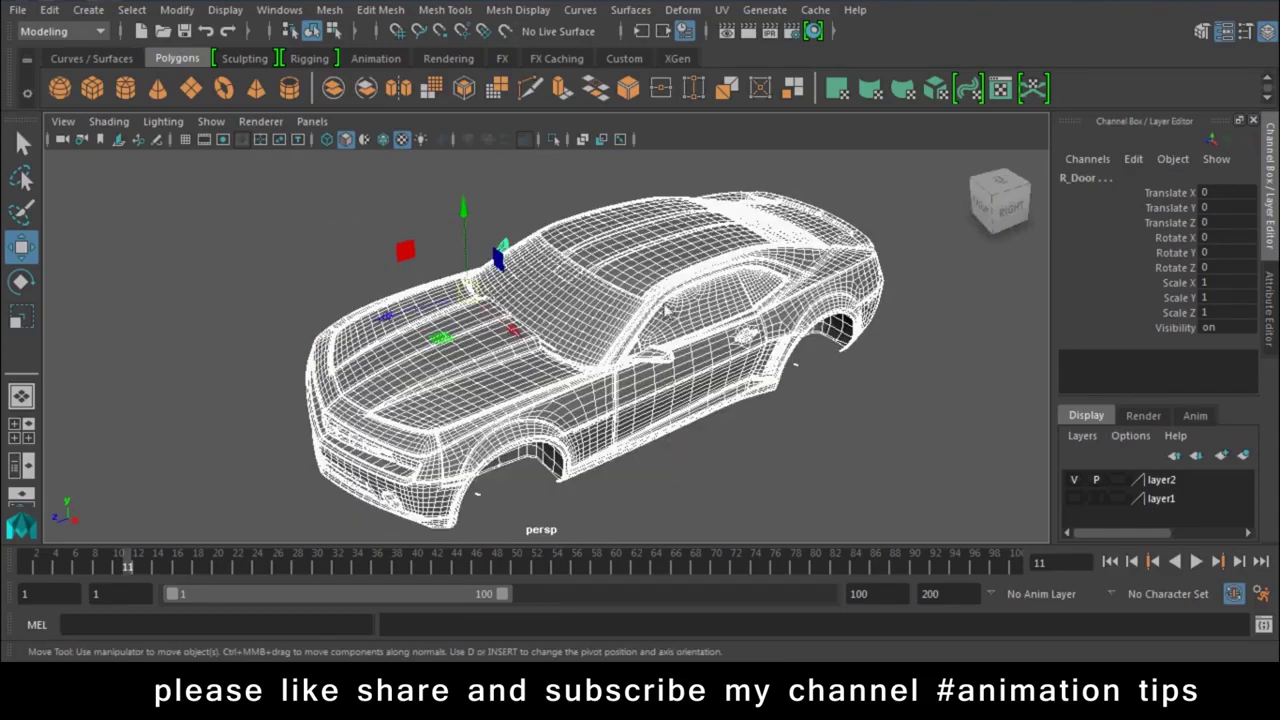
- Group the selected car pieces and rename the group Master_Group
key("ctrl+g")
left_click(1108, 177)
double_click(1108, 177)
type("ster_Grou")
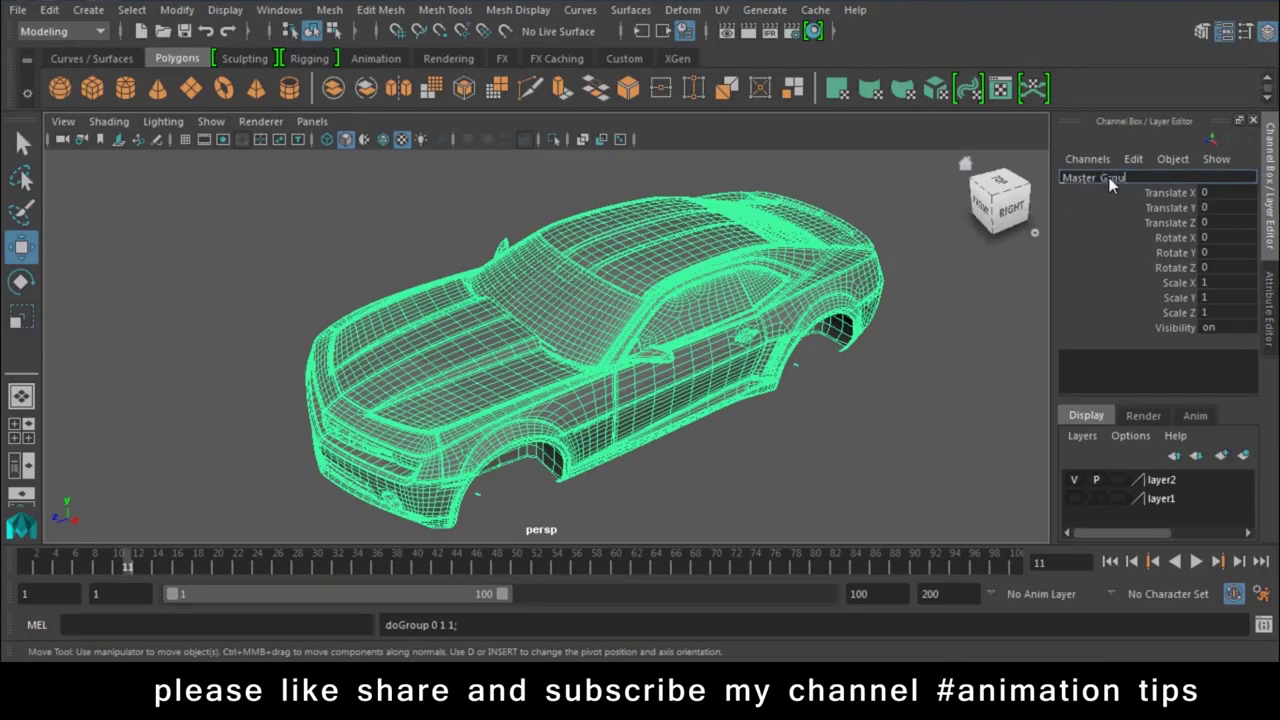
type("p")
key("Return")
- Centre Master_Group's pivot, deselect everything, and make the wheels layer visible
left_click(88, 10)
mouse_move(177, 10)
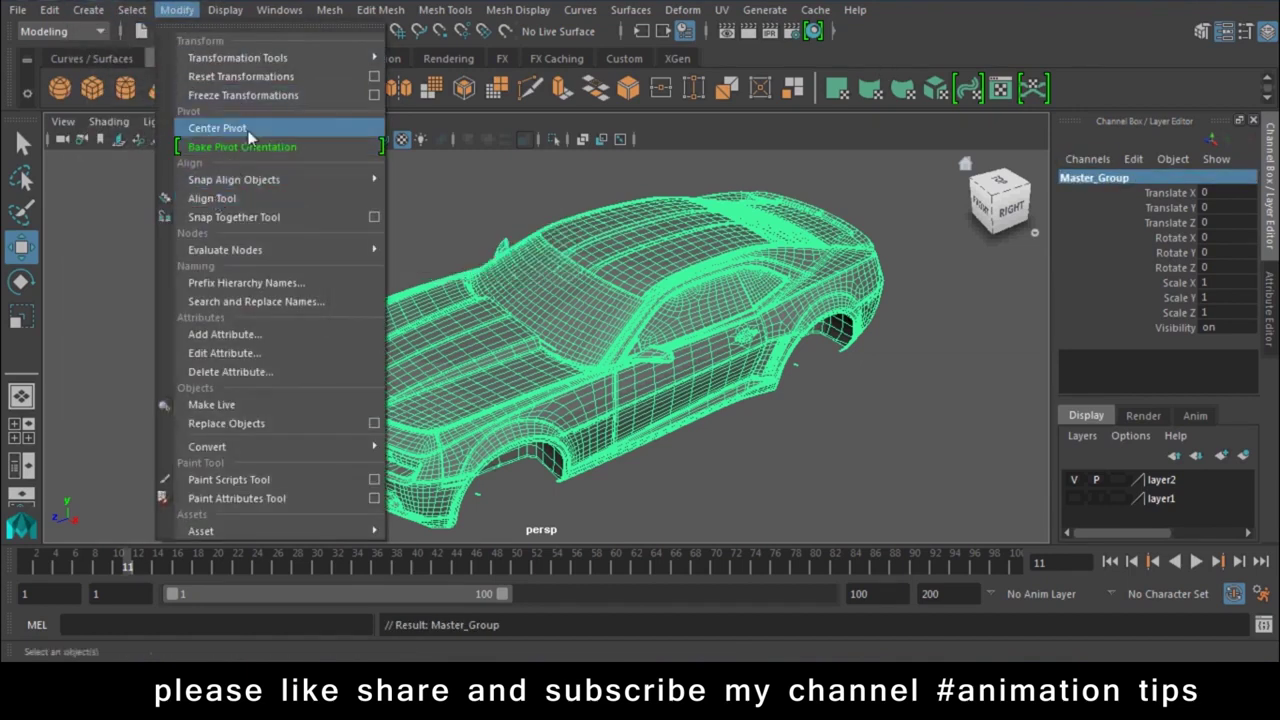
left_click(217, 128)
mouse_move(649, 491)
left_mouse_down("alt")
mouse_move(1006, 434)
mouse_move(697, 434)
mouse_move(703, 477)
mouse_move(452, 472)
mouse_move(558, 475)
mouse_move(585, 537)
left_mouse_up("alt")
left_click(703, 477)
left_click(1074, 498)
key("super")
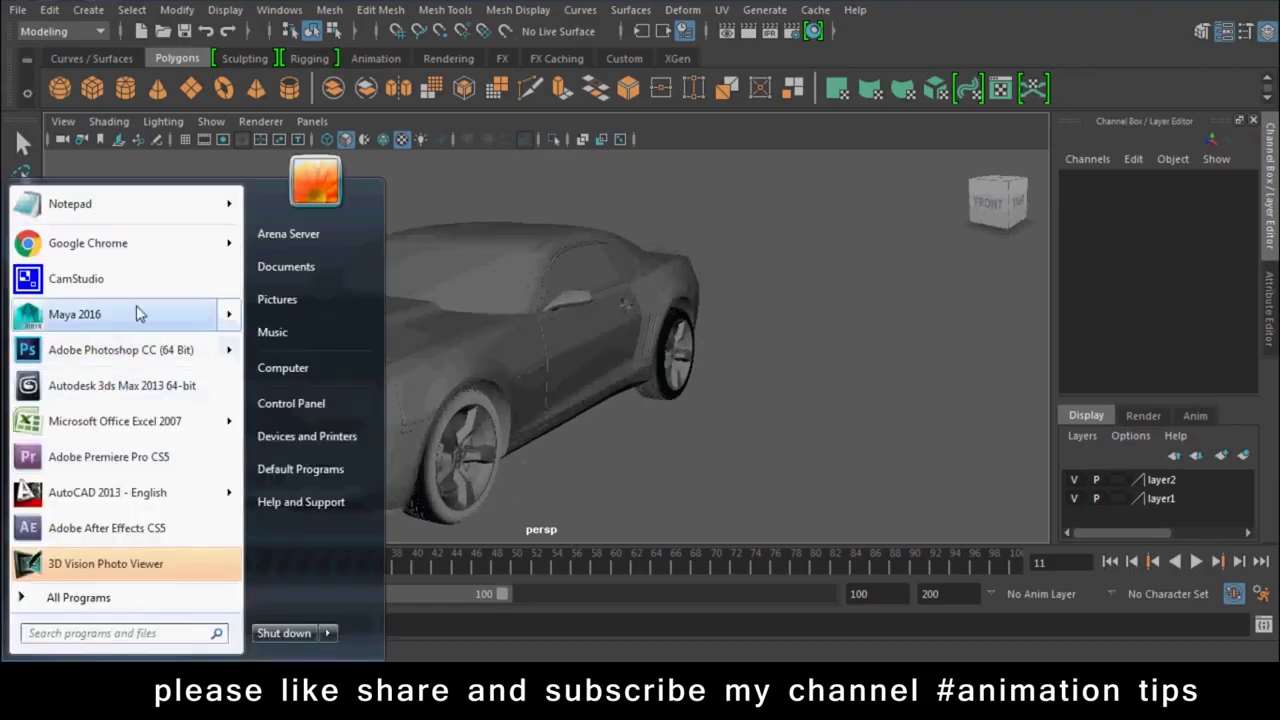
left_click(166, 206)
type("4")
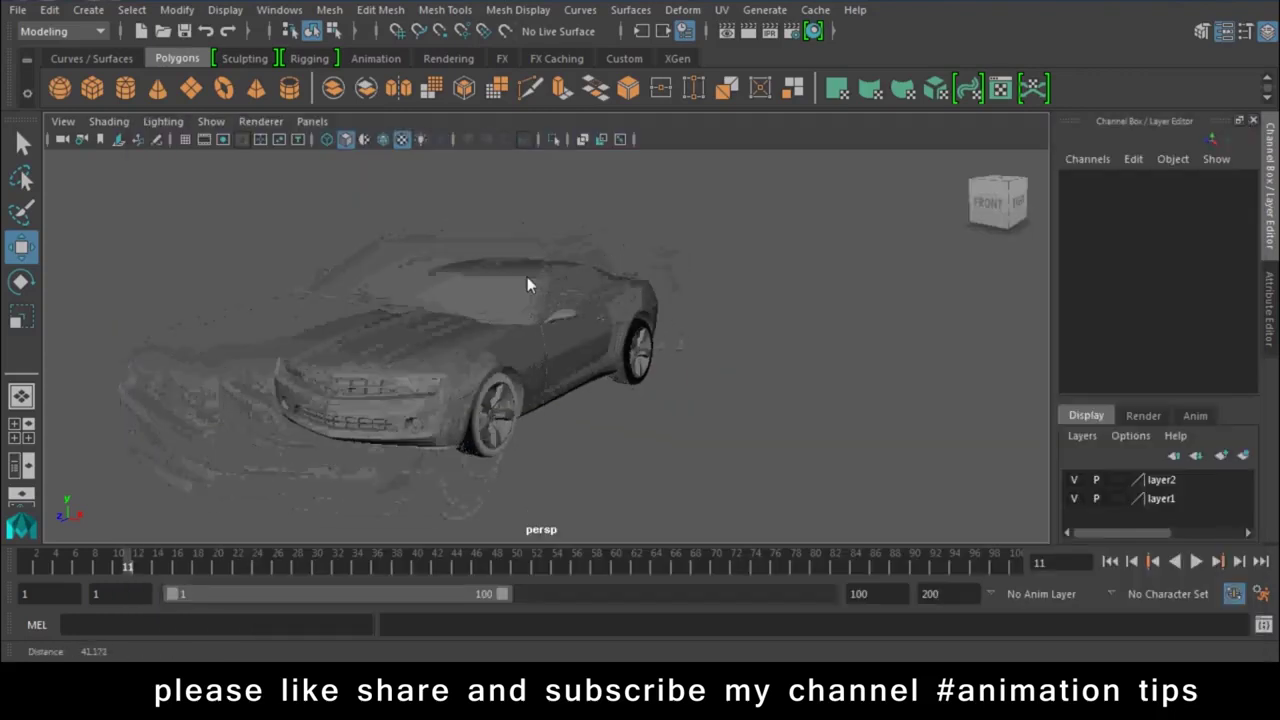
- Create test NURBS circles from the Curves / Surfaces shelf, then undo them
left_click(107, 59)
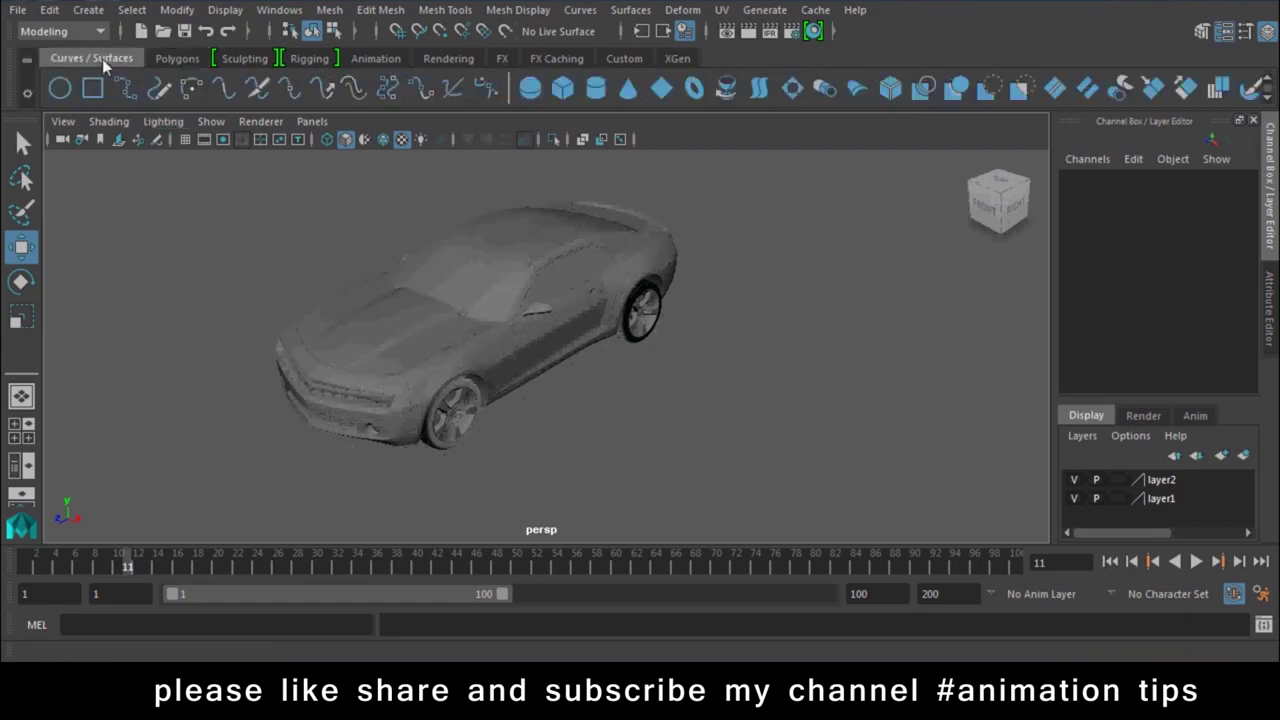
left_click(60, 88)
left_click_drag(535, 457, 564, 479)
key("ctrl+z")
left_click(62, 89)
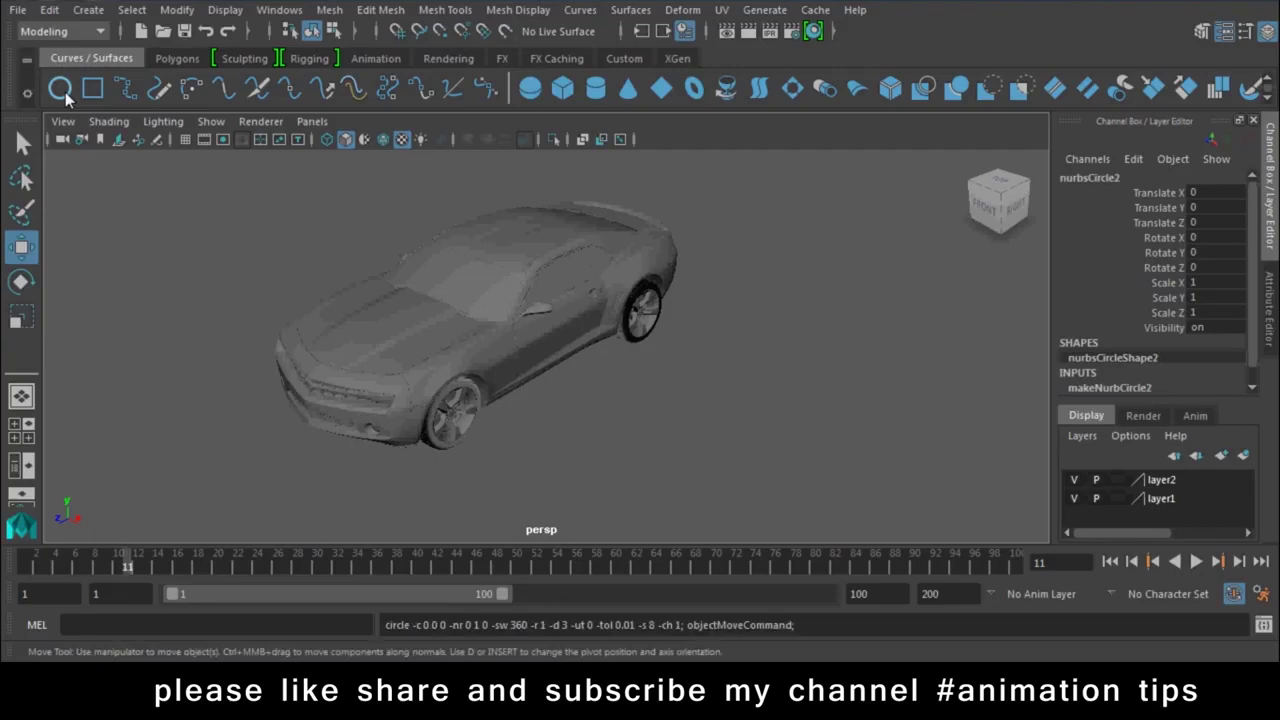
key("4")
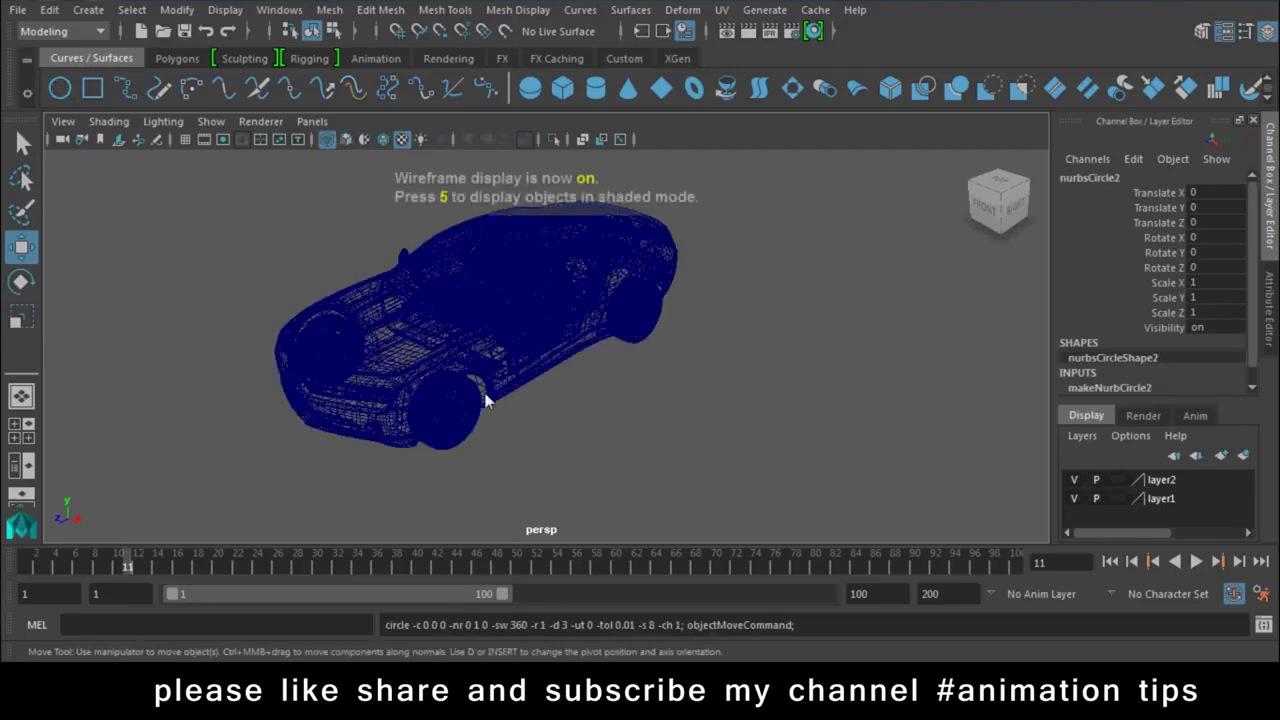
key("ctrl+z")
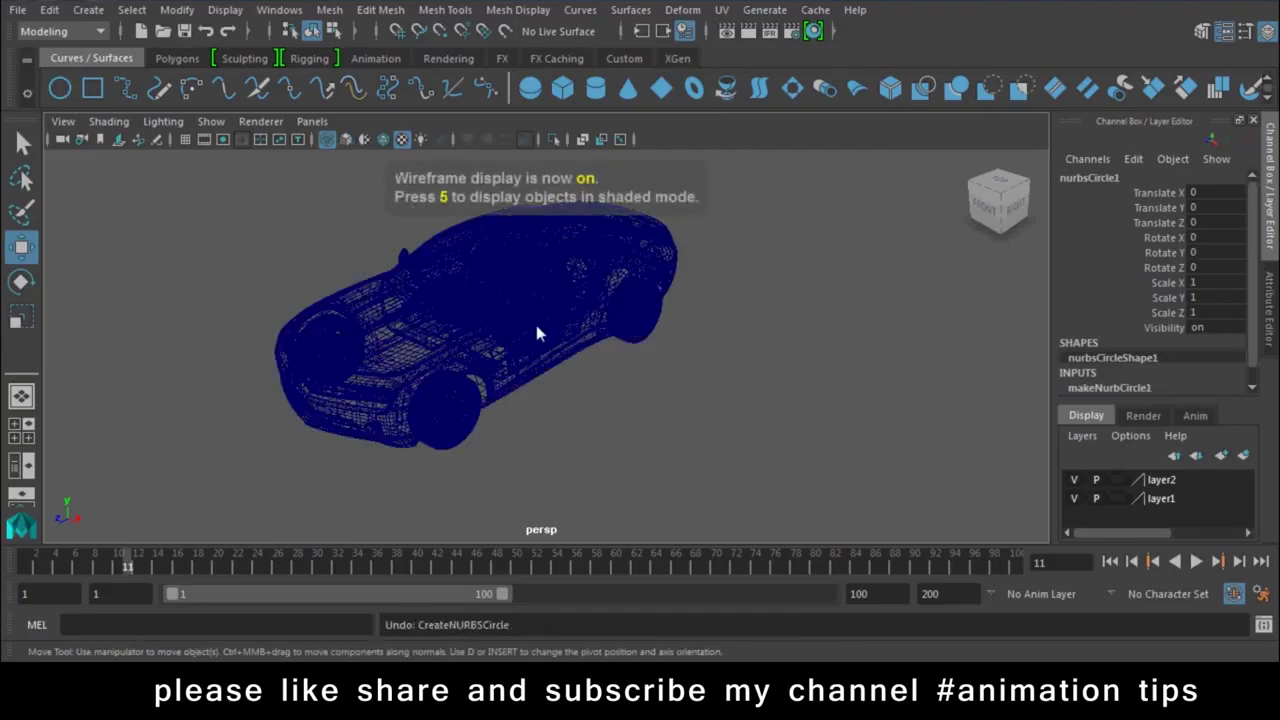
- Undo the earlier layer change and toggle the wheels layer until the wheels show
key("ctrl+z")
key("ctrl+z")
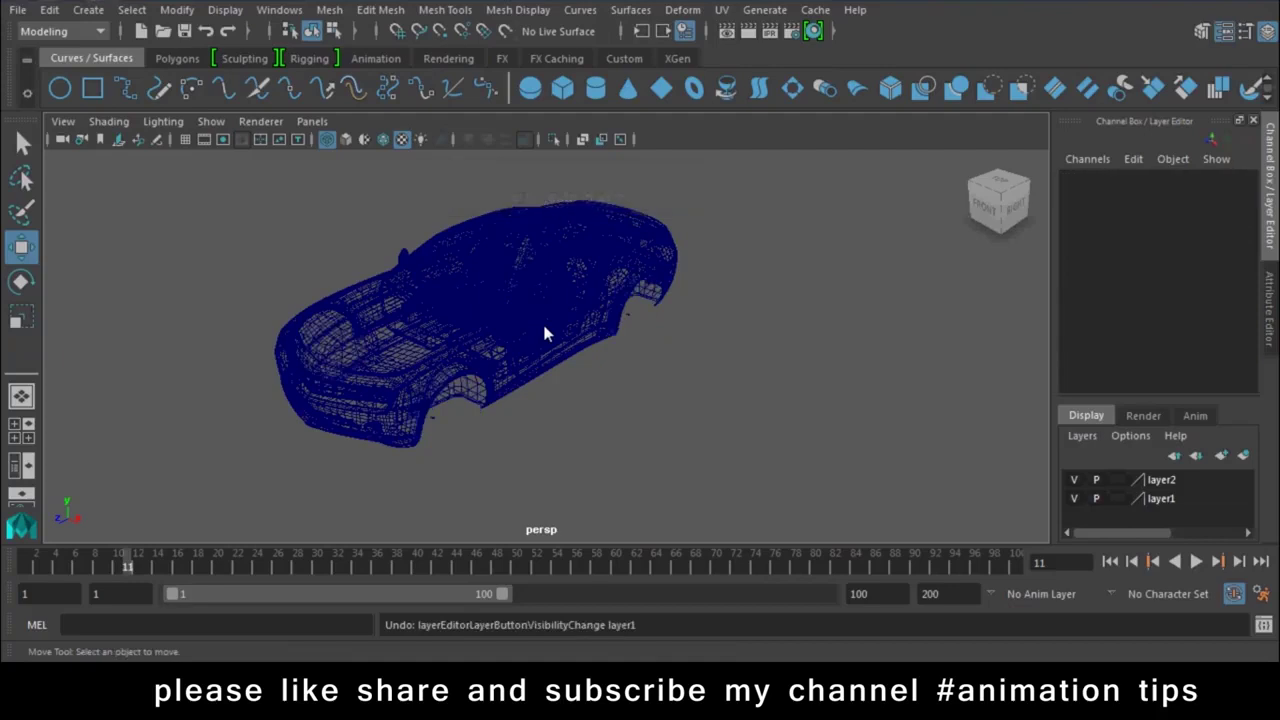
mouse_move(508, 414)
right_mouse_down("alt")
mouse_move(589, 521)
mouse_move(627, 434)
mouse_move(623, 412)
right_mouse_up("alt")
key("ctrl+z")
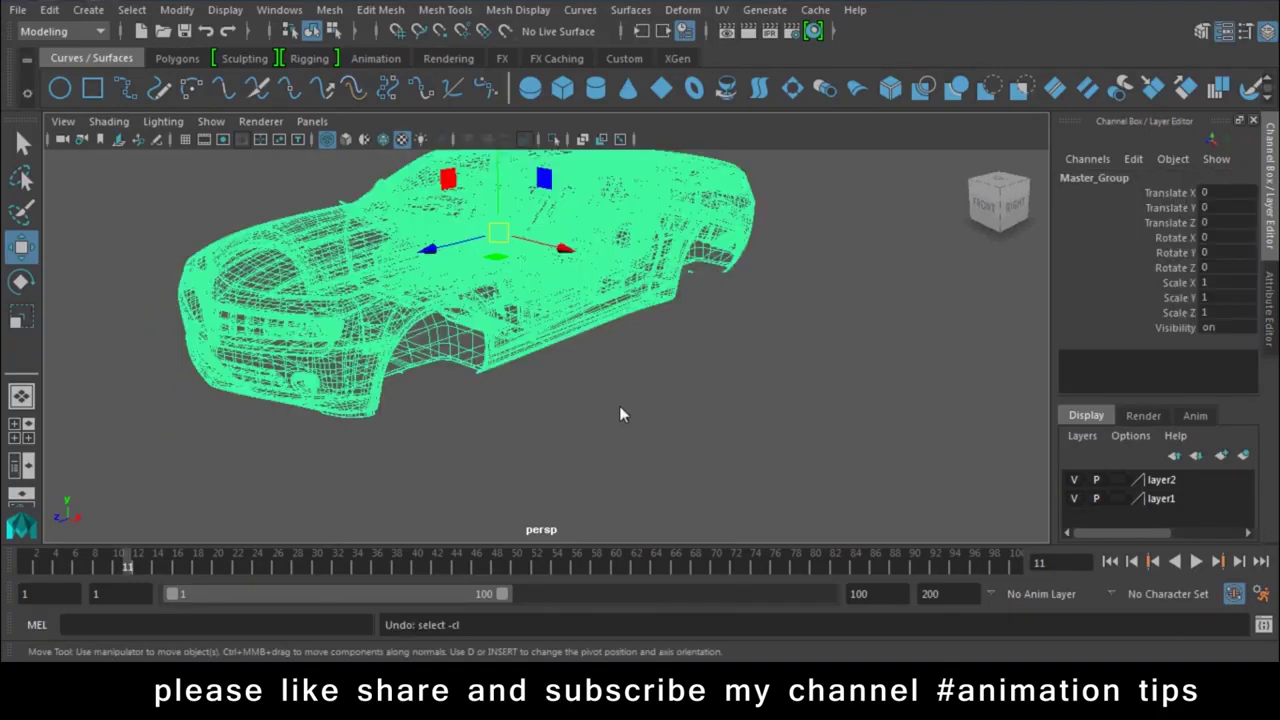
left_click(1075, 499)
left_click(1075, 499)
left_click(1075, 499)
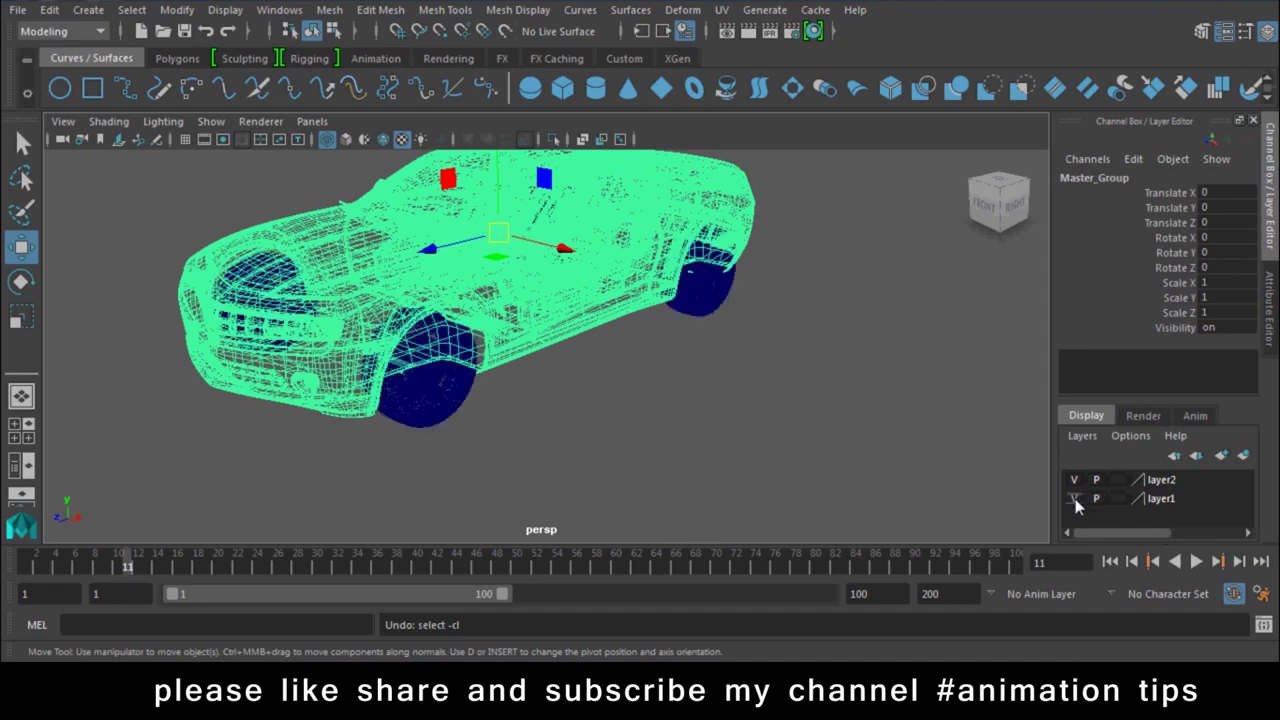
left_click_drag(496, 508, 446, 513, "alt")
left_click(1075, 499)
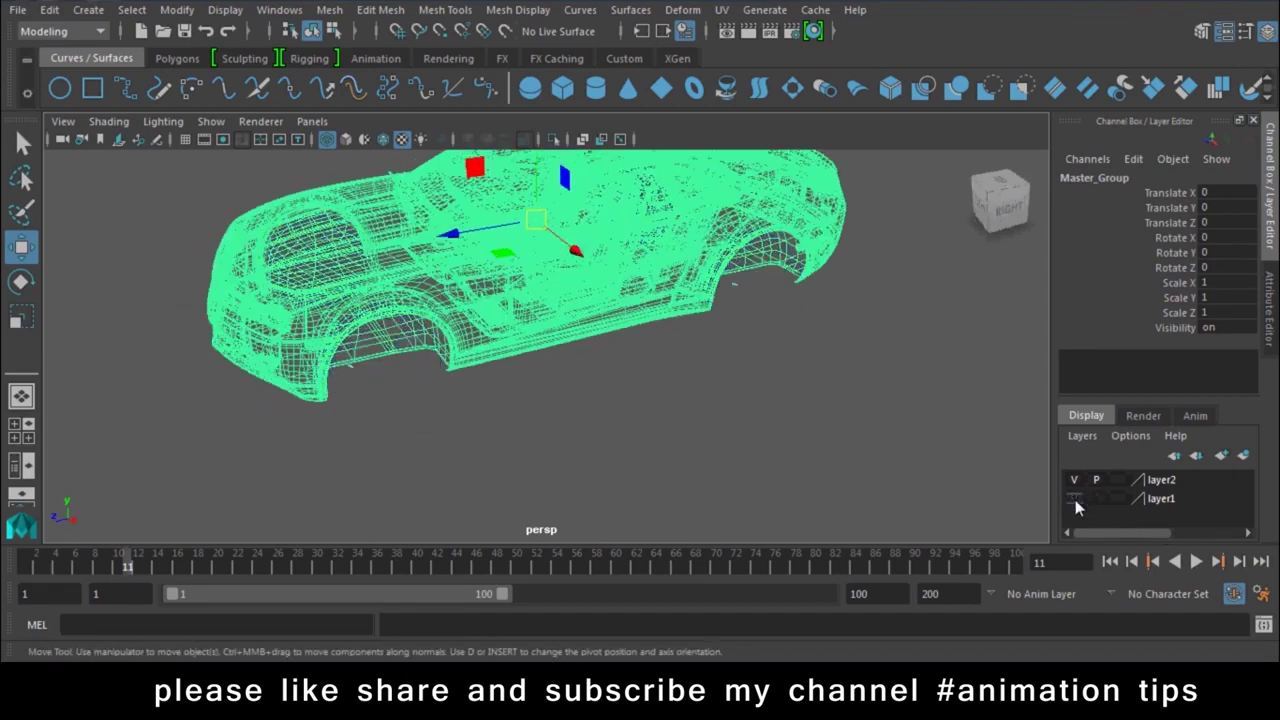
left_click(1075, 499)
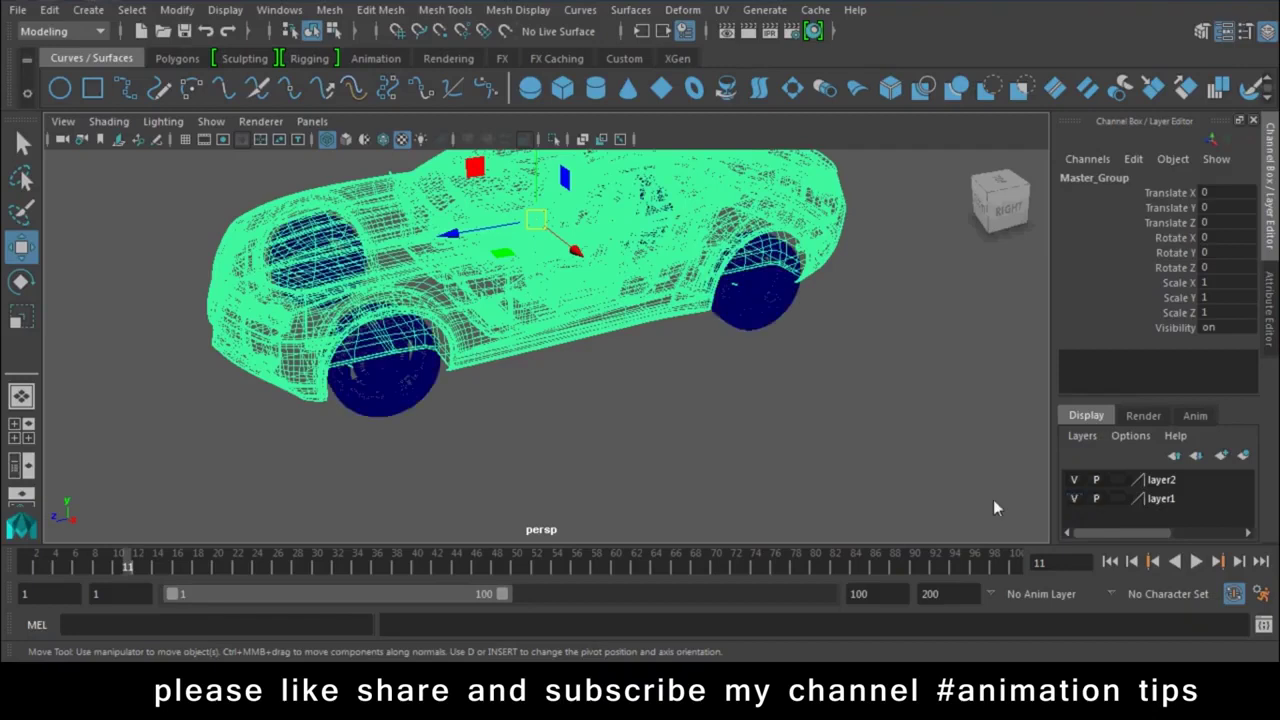
- Return to shaded display with 6, clear the selection, and open the Create menu
mouse_move(675, 471)
left_mouse_down("alt")
mouse_move(727, 470)
mouse_move(748, 430)
mouse_move(667, 466)
mouse_move(790, 404)
left_mouse_up("alt")
key("6")
left_click(764, 466)
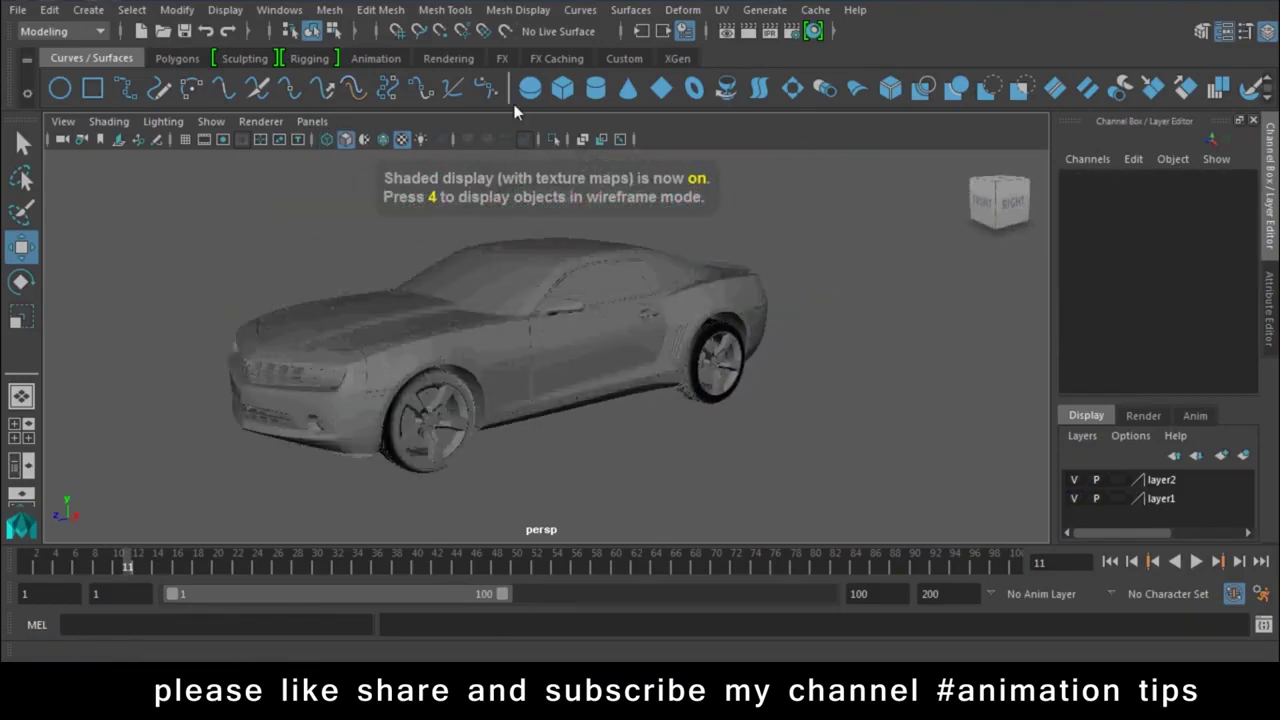
left_click(88, 10)
mouse_move(141, 58)
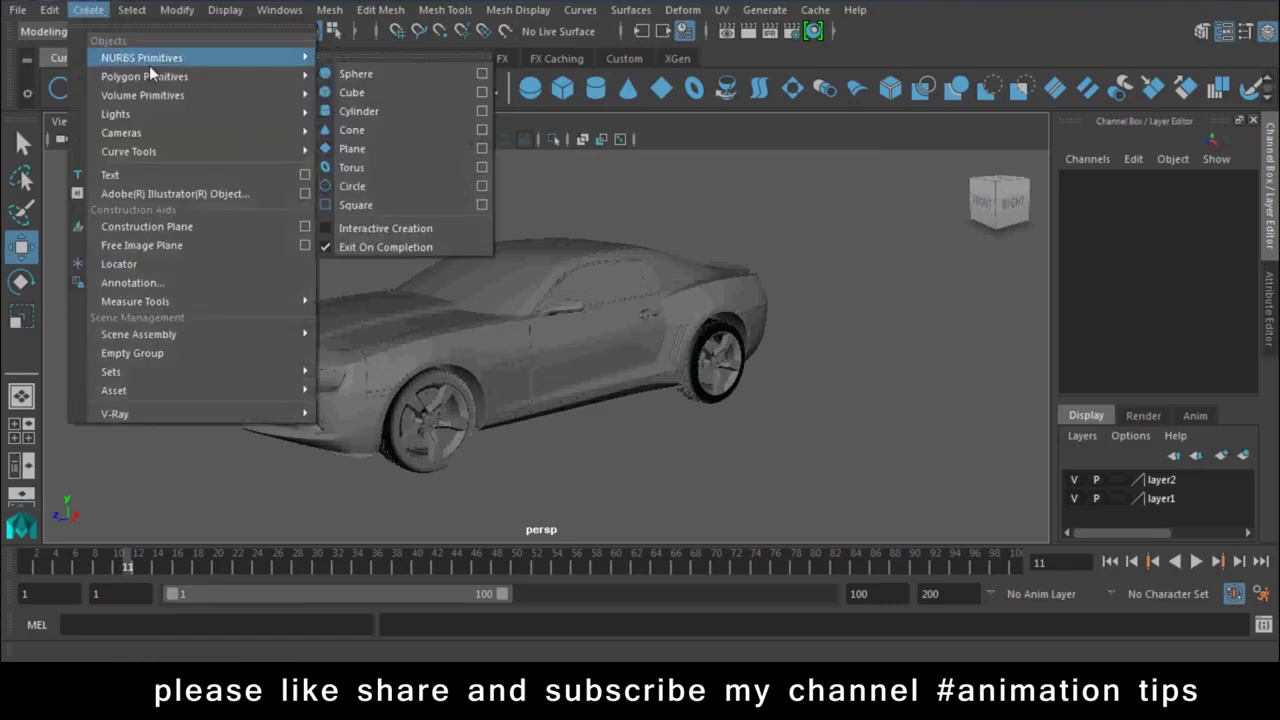
- Draw a NURBS circle, nurbsCircle1, on the grid beside the car
left_click(352, 186)
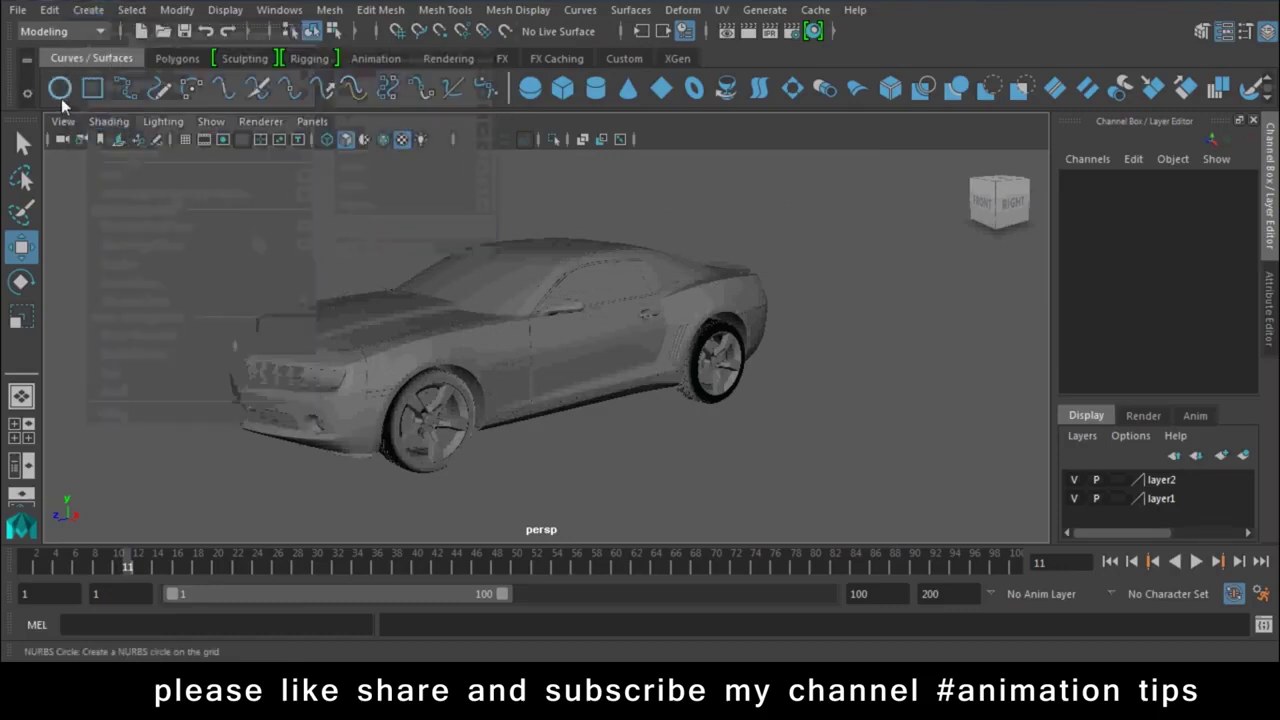
left_click_drag(716, 490, 754, 511)
key("w")
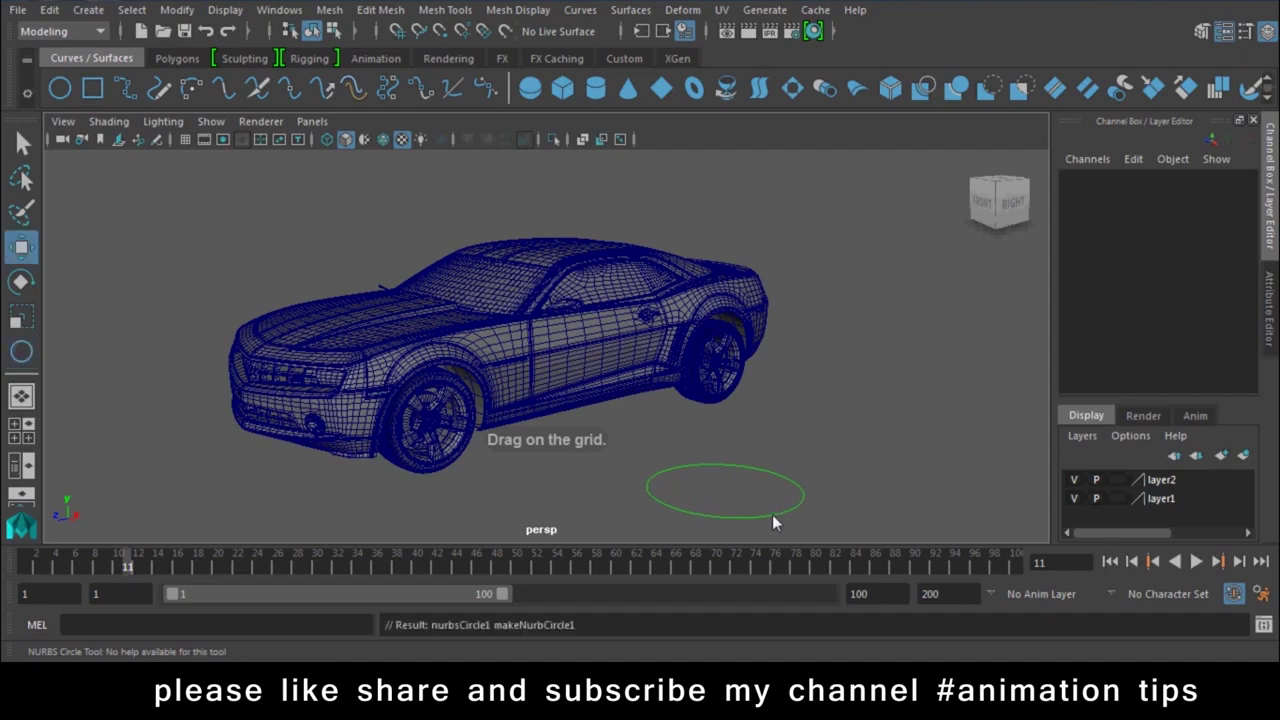
mouse_move(724, 416)
right_mouse_down("alt")
mouse_move(777, 423)
mouse_move(851, 546)
right_mouse_up("alt")
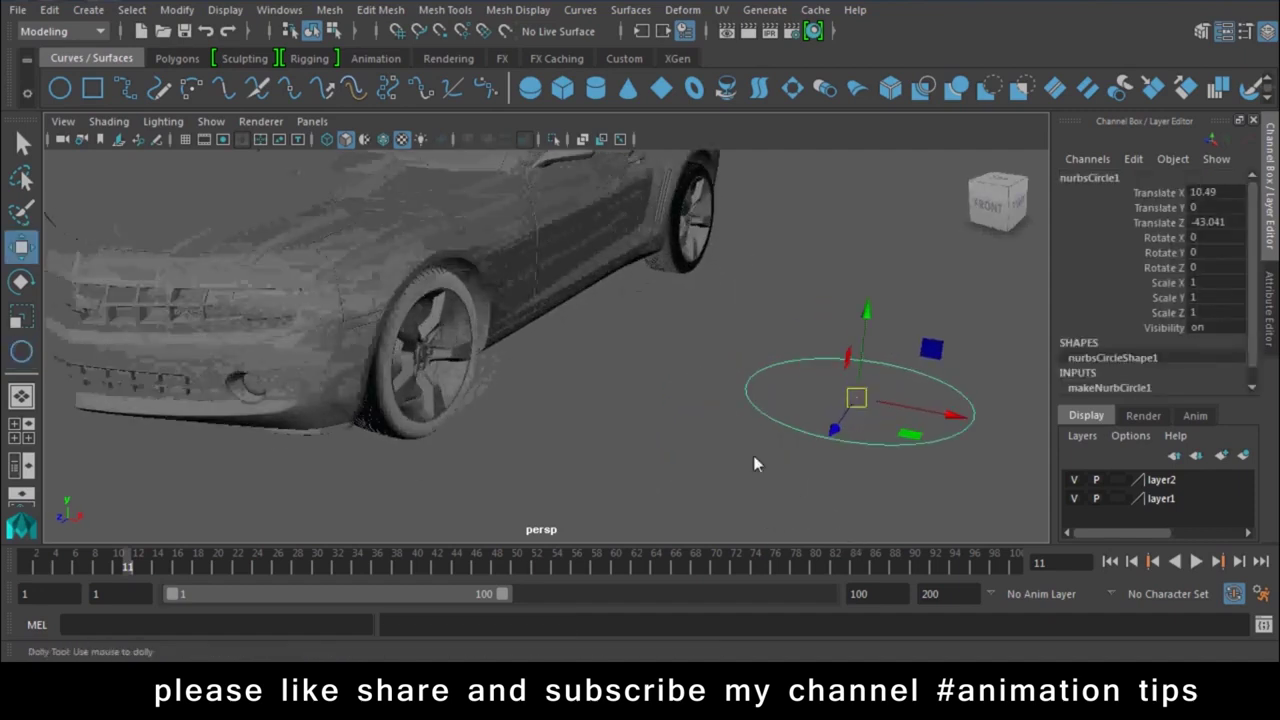
- Zoom to the front wheel and add its whole Wheel1 group to the selection
right_click_drag(757, 463, 805, 425, "alt")
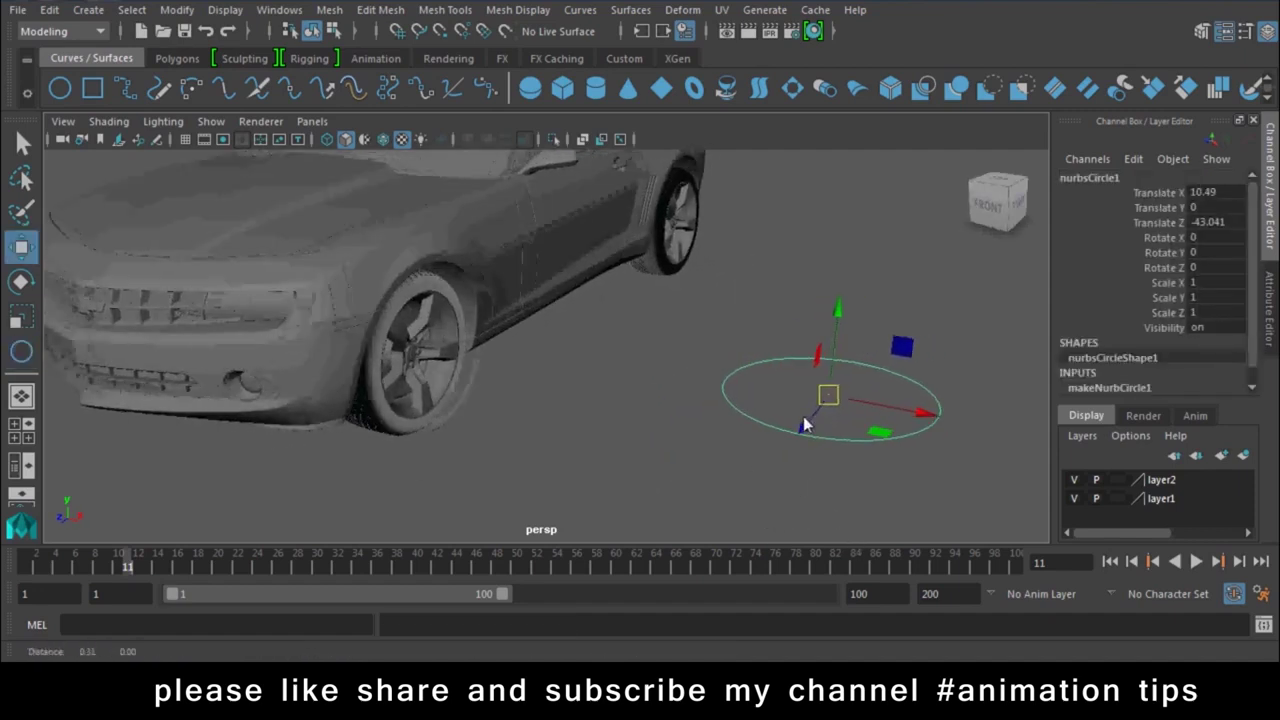
left_click(395, 424)
key("Up")
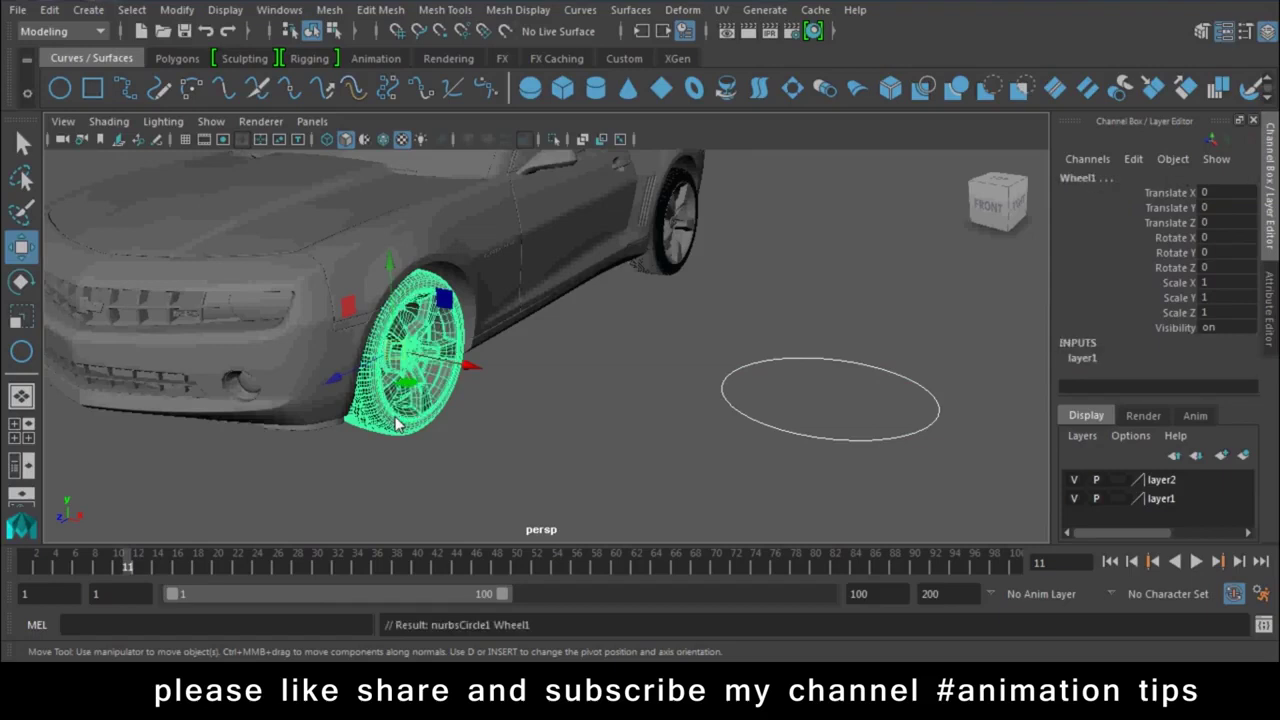
left_click(180, 11)
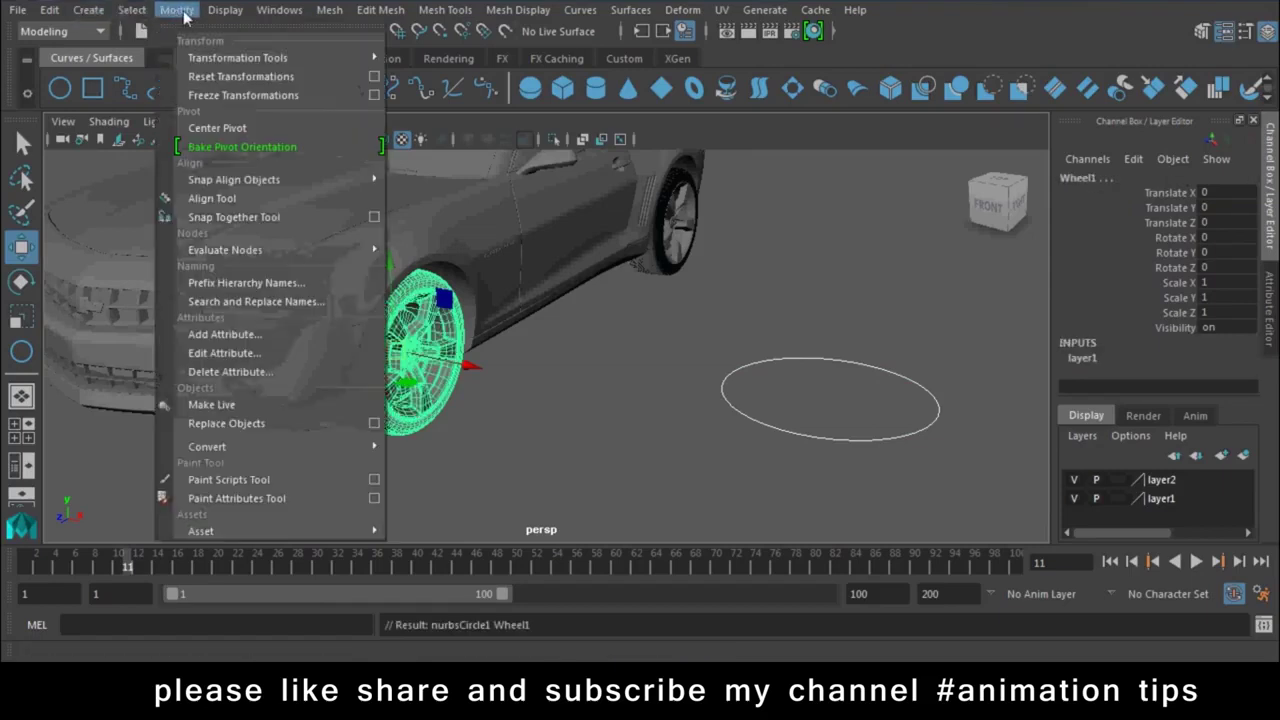
mouse_move(234, 180)
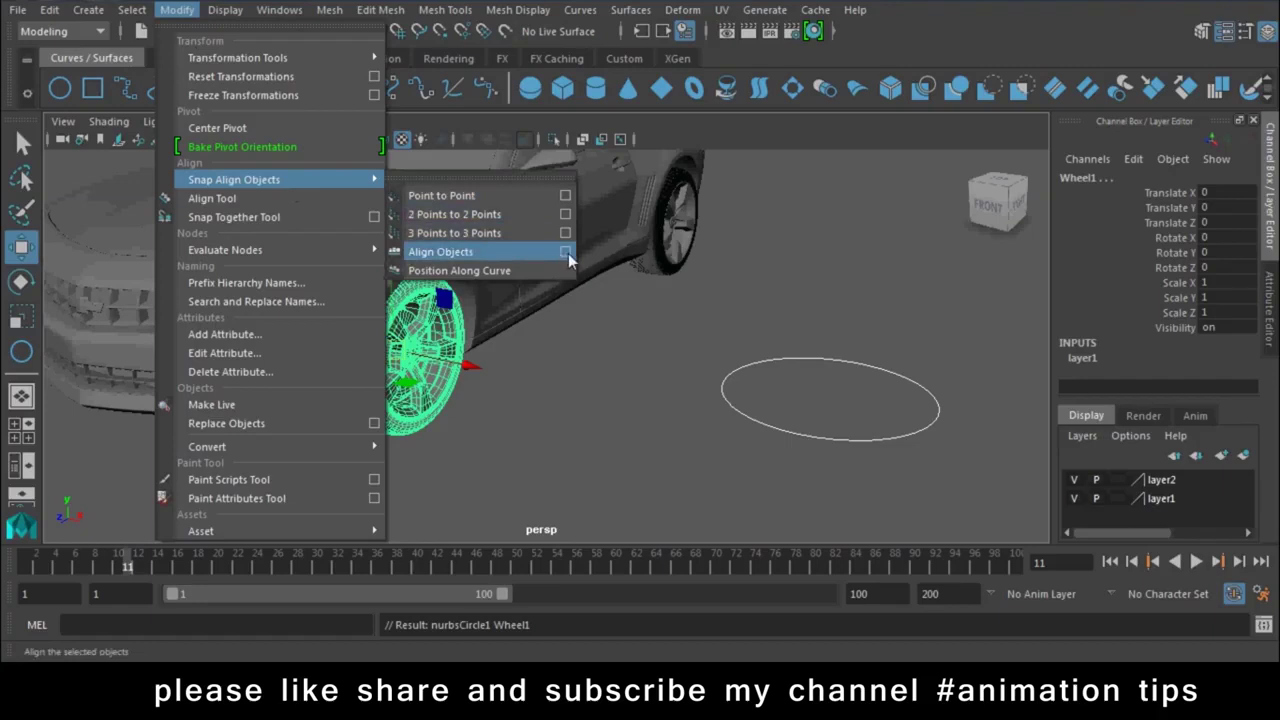
- Align the circle to Wheel1's centre in world X, Y and Z, targeting the last selected object
left_click(566, 252)
left_click(974, 187)
left_click(1050, 187)
left_click(930, 200)
left_click(929, 240)
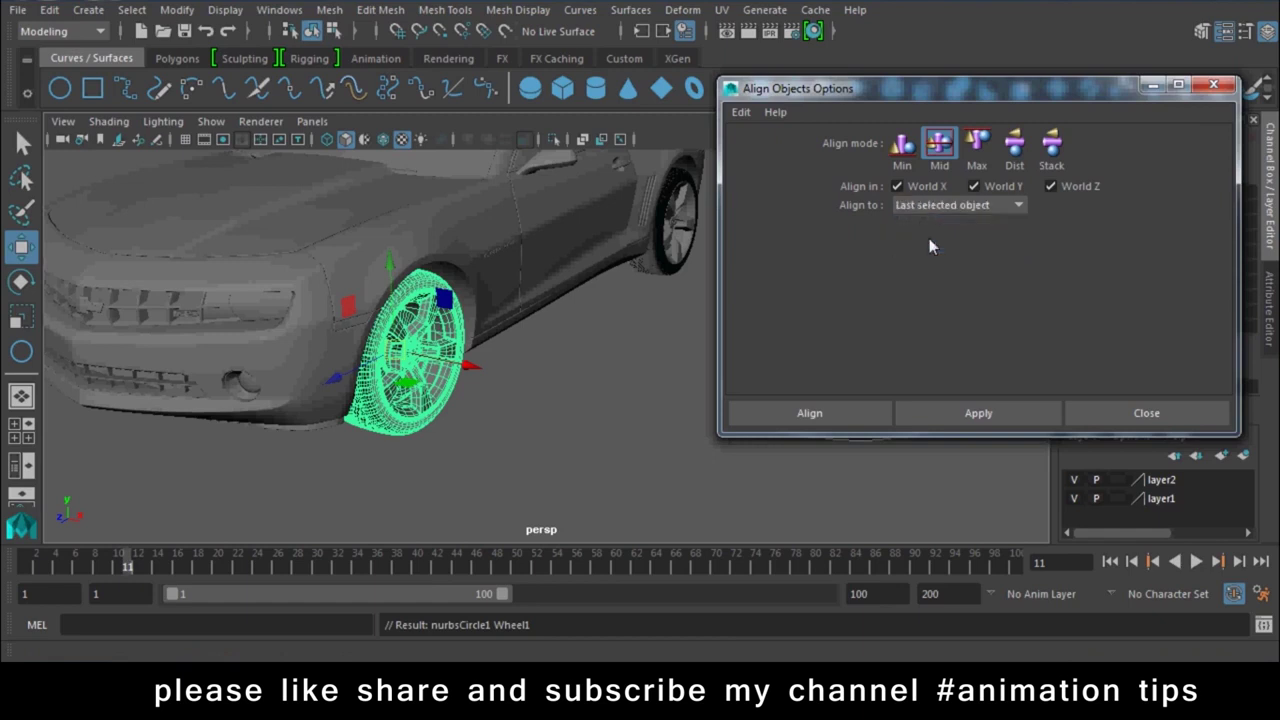
left_click(830, 416)
- Select just the circle, move the align options window aside, and begin renaming it
mouse_move(690, 420)
left_mouse_down("alt")
mouse_move(387, 337)
mouse_move(293, 432)
left_mouse_up("alt")
left_click(377, 372)
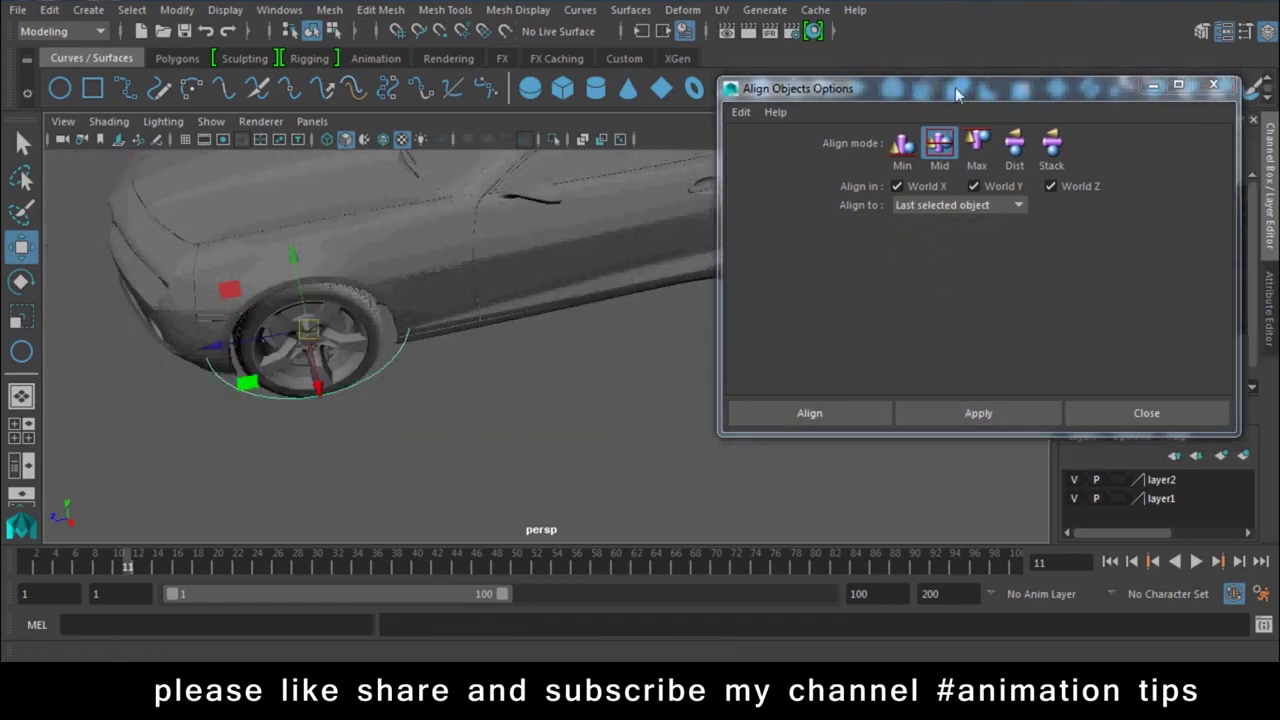
left_click_drag(955, 87, 1068, 532)
left_click_drag(826, 433, 561, 332, "alt")
double_click(1122, 180)
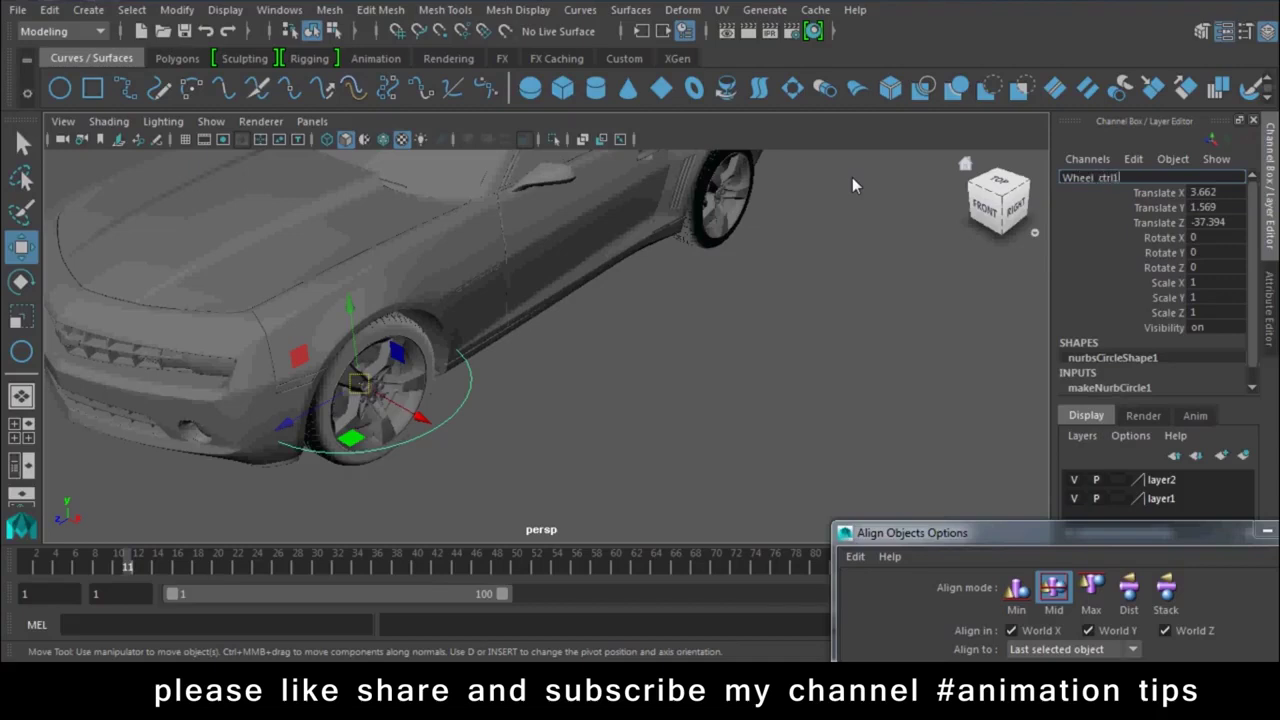
- Name the circle Wheel_ctrl and centre a duplicate, Wheel_ctrl2, on Wheel2 with Align Objects (Mid)
key("Return")
left_click(1115, 177)
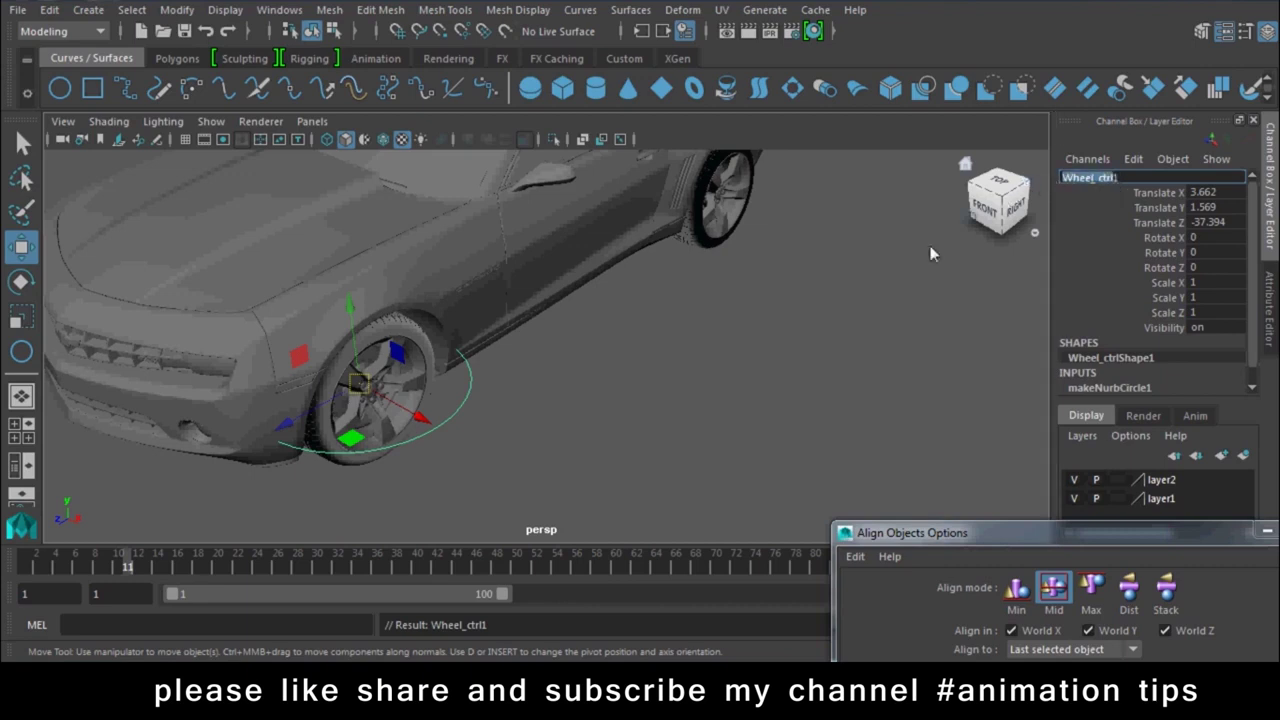
left_click(566, 433)
left_click(455, 433)
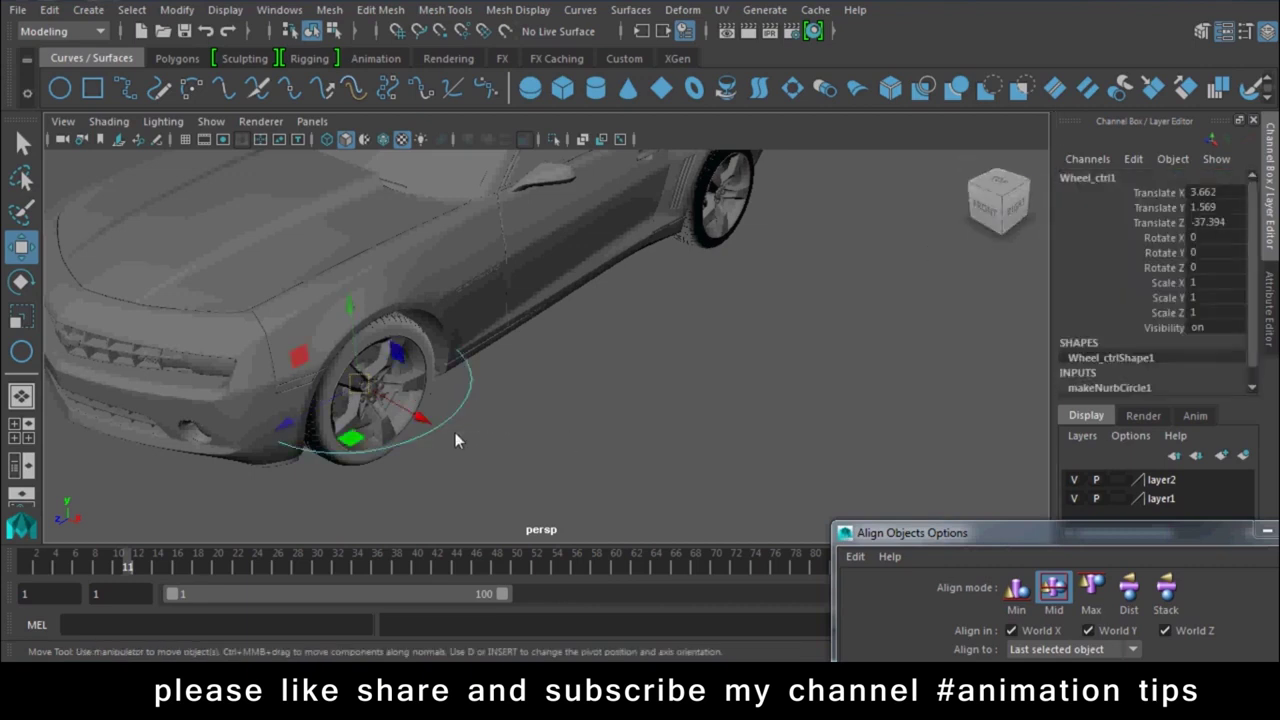
key("ctrl+d")
middle_click_drag(476, 367, 441, 421, "alt")
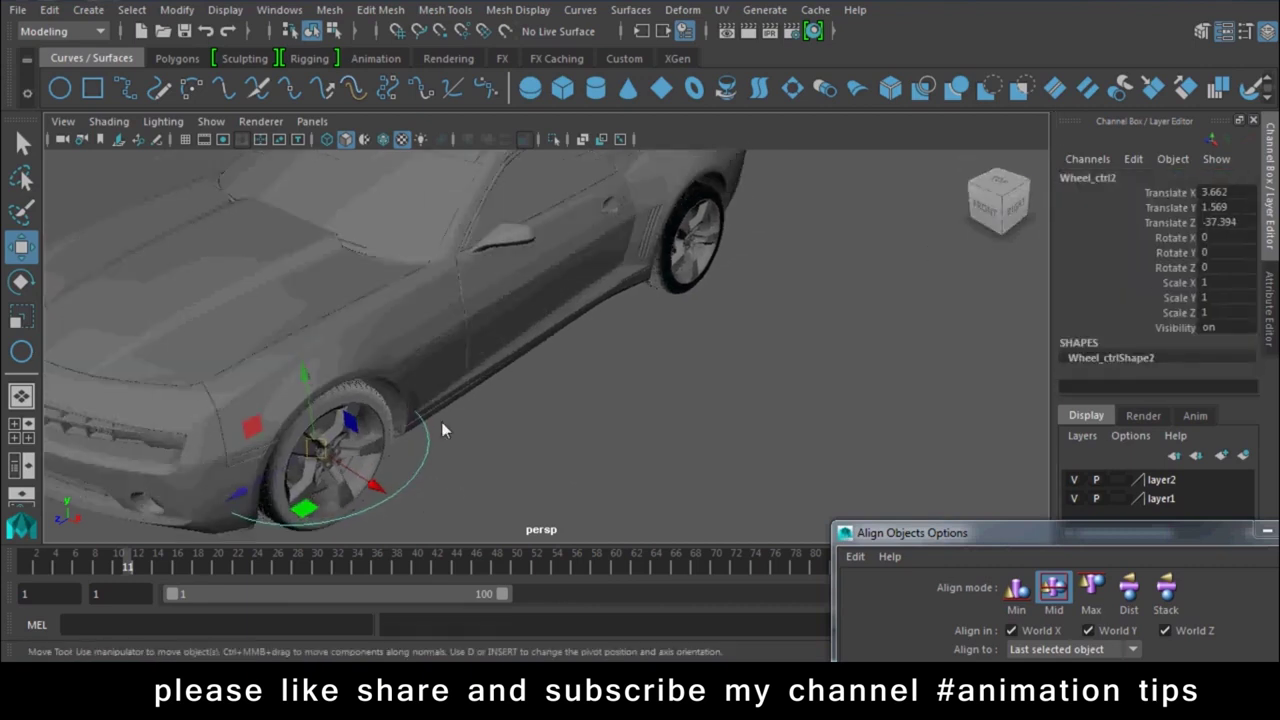
left_click(704, 275, "shift")
key("Up")
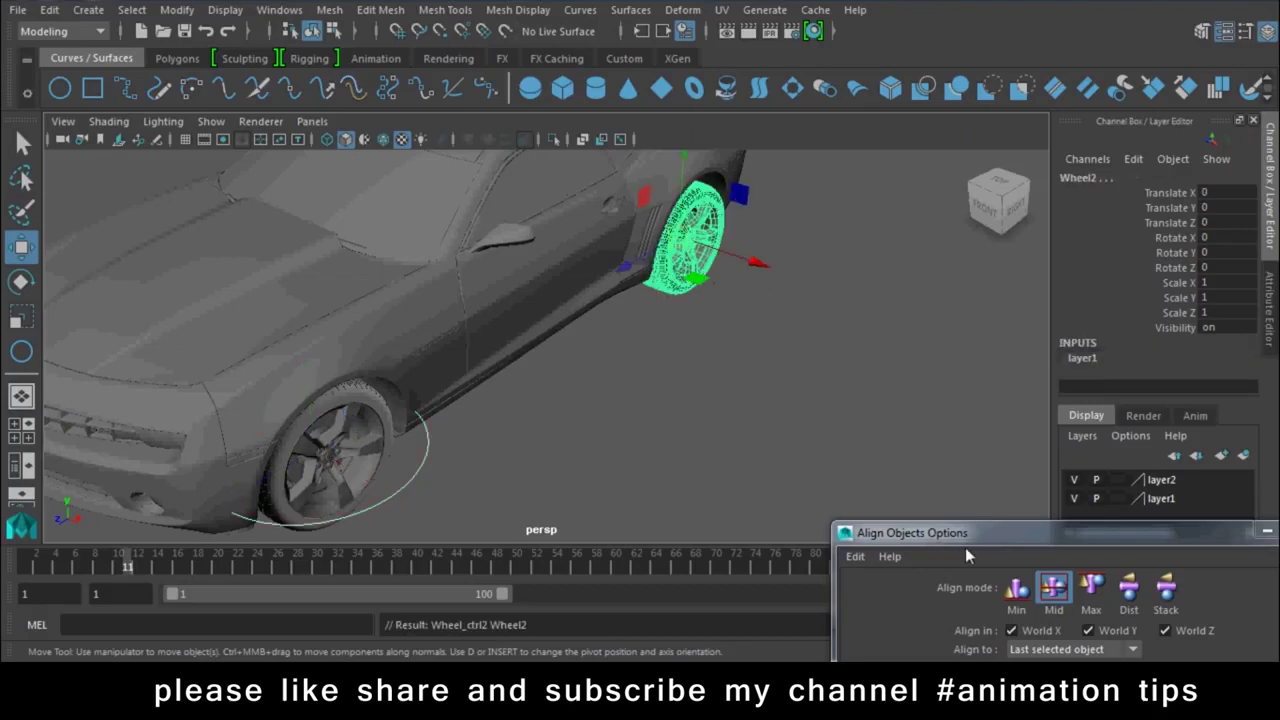
left_click_drag(965, 547, 967, 261)
left_click(1085, 571)
mouse_move(650, 430)
left_mouse_down("alt")
mouse_move(558, 423)
mouse_move(480, 390)
left_mouse_up("alt")
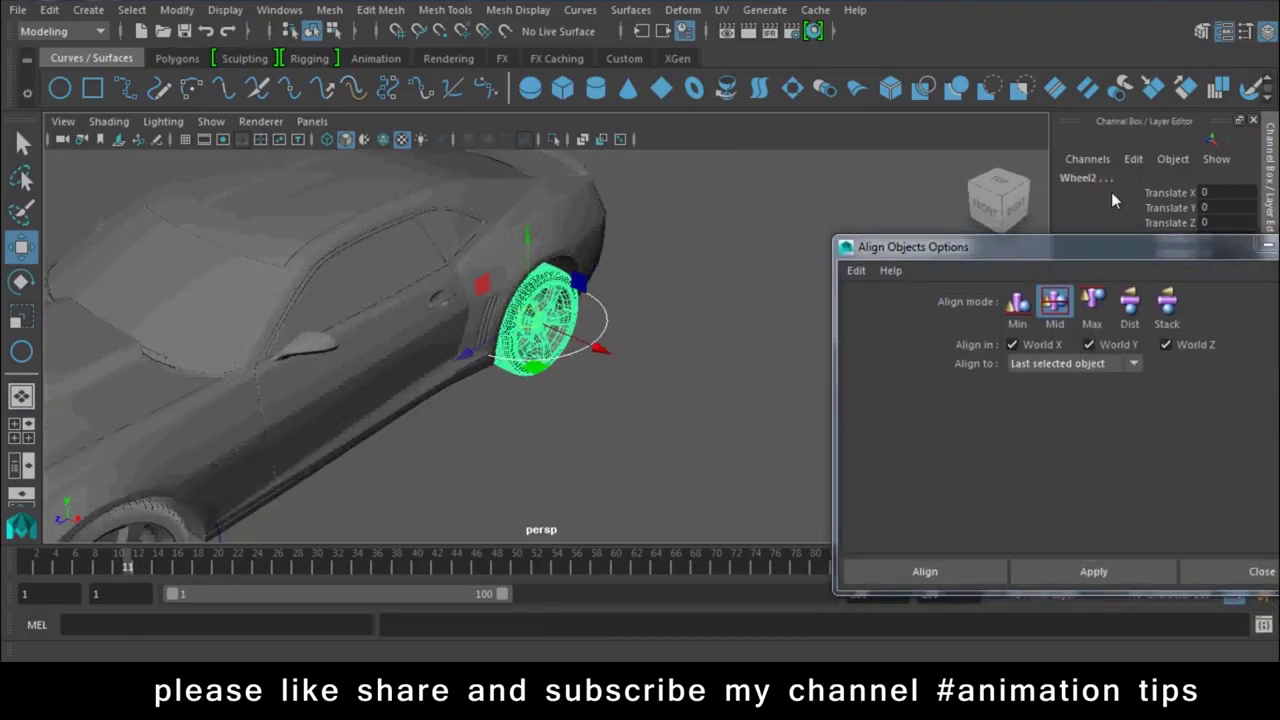
- Duplicate Wheel_ctrl2 as Wheel_ctrl3 and centre it on the rear wheel Wheel3
left_click(640, 315)
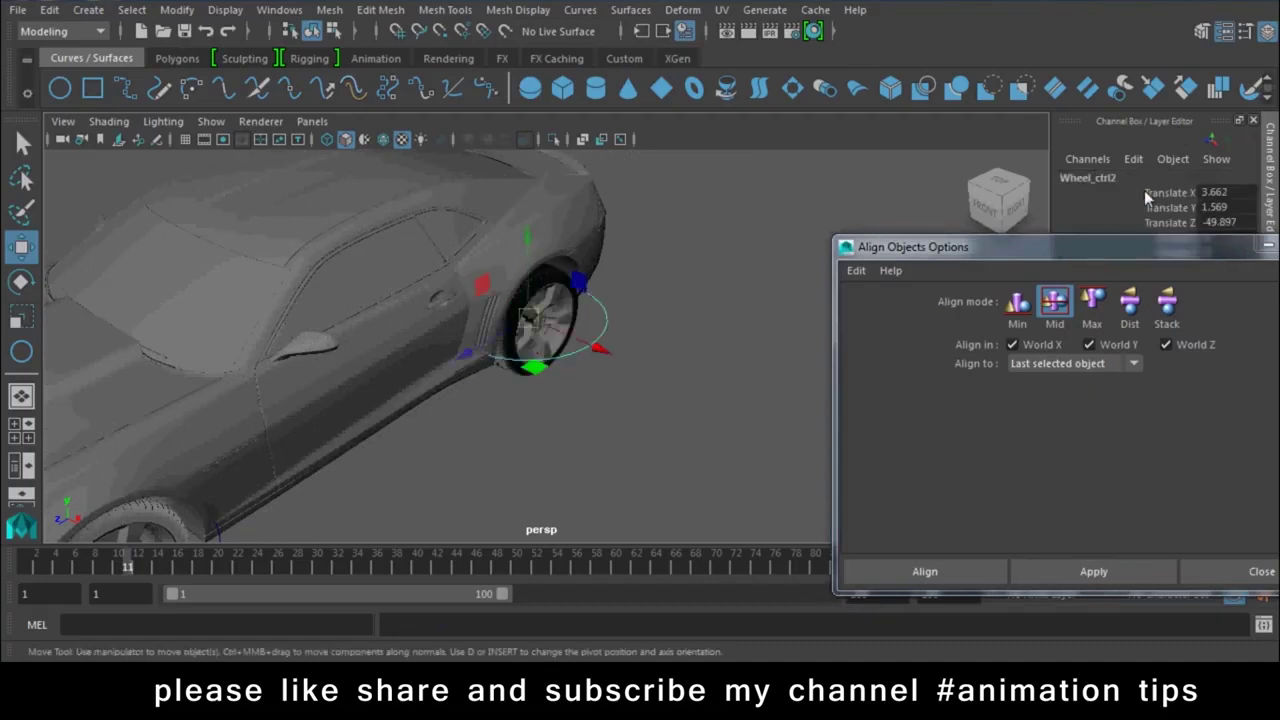
mouse_move(559, 406)
left_mouse_down("alt")
mouse_move(430, 367)
mouse_move(531, 428)
mouse_move(376, 372)
mouse_move(663, 366)
mouse_move(488, 357)
mouse_move(197, 429)
left_mouse_up("alt")
left_click(197, 429)
left_click(226, 323)
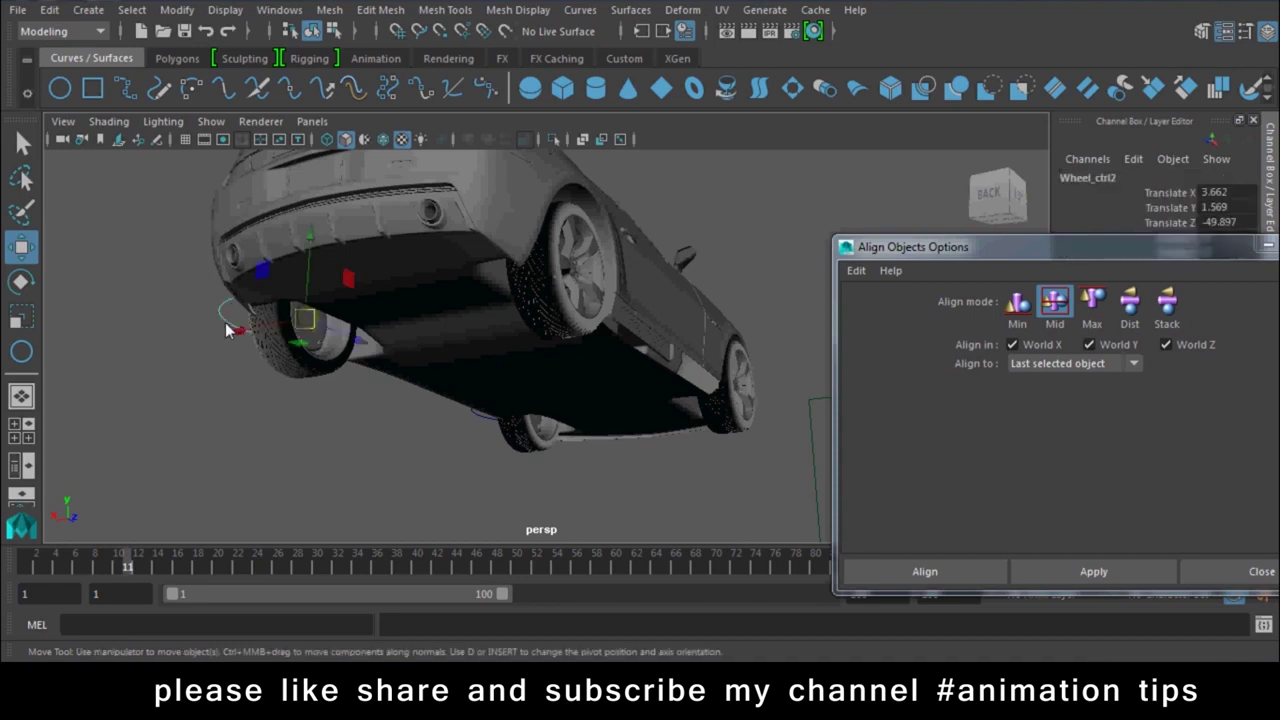
key("ctrl+d")
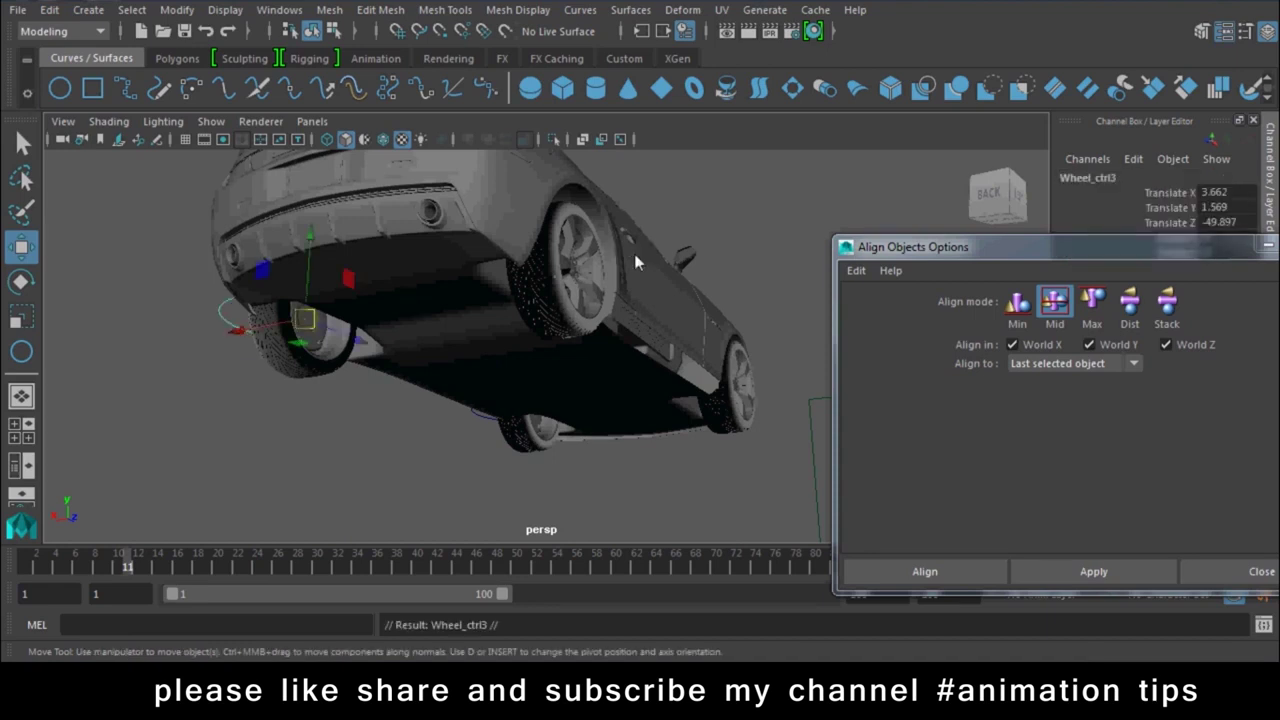
left_click(586, 300, "shift")
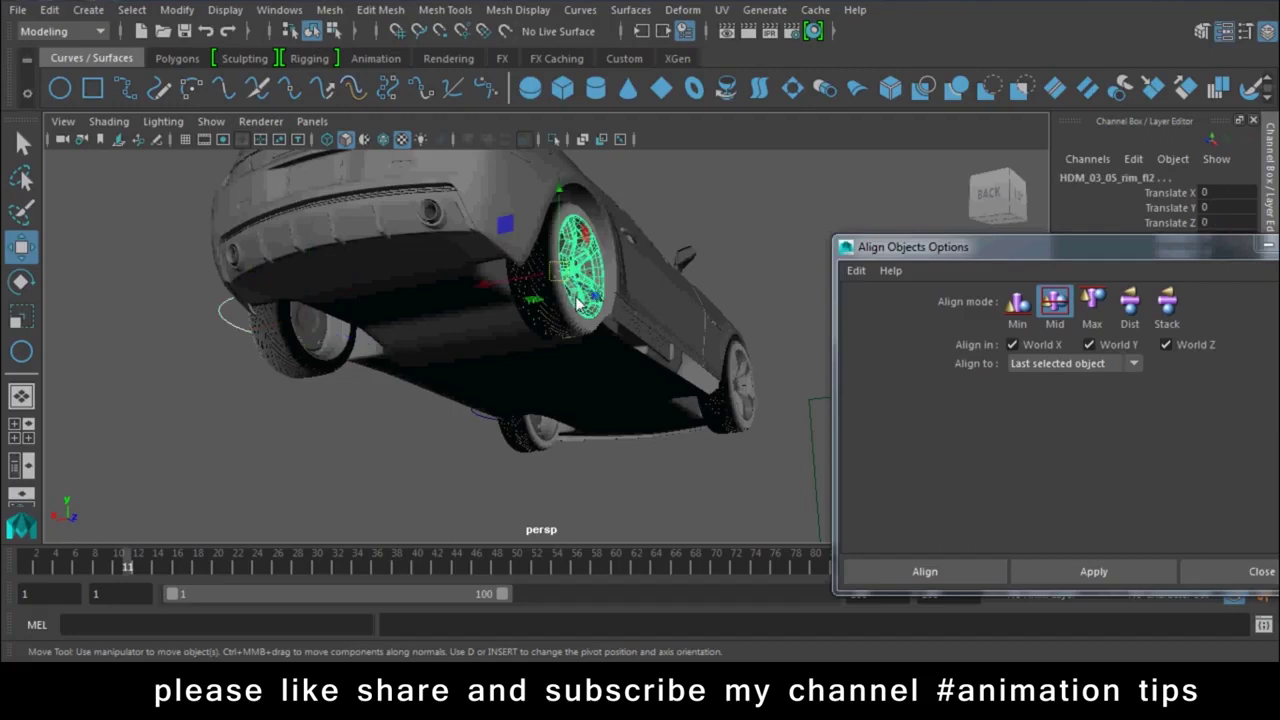
left_click(1091, 565)
- Duplicate Wheel_ctrl3 as Wheel_ctrl4, centre it on the last wheel and close the alignment options
mouse_move(683, 315)
left_mouse_down("alt")
mouse_move(670, 422)
mouse_move(587, 426)
mouse_move(391, 400)
left_mouse_up("alt")
left_click(660, 420)
left_click(666, 430)
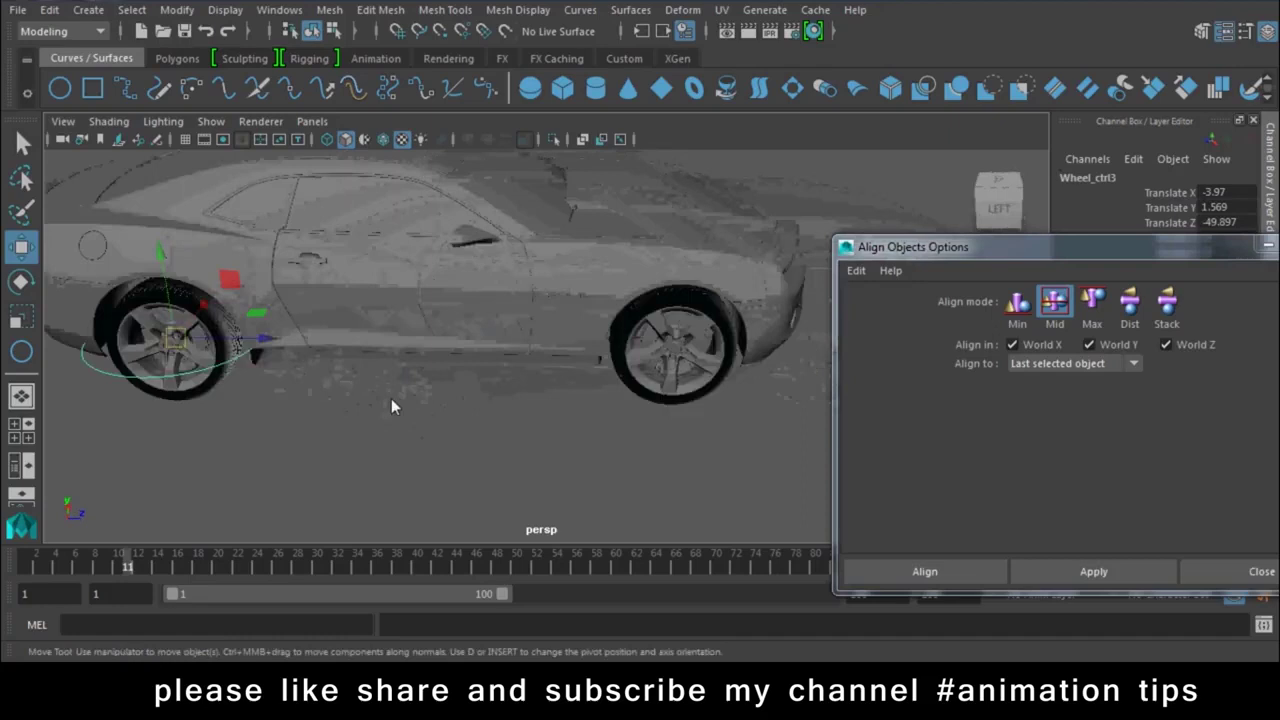
key("ctrl+d")
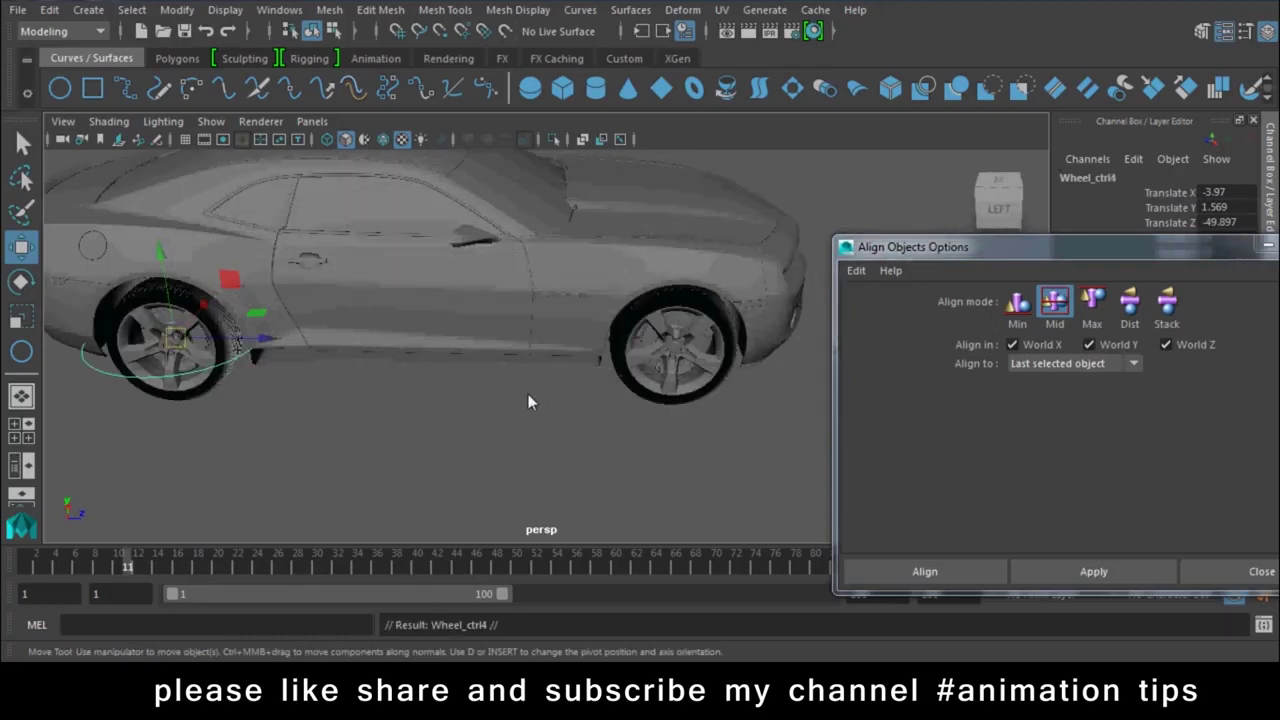
left_click(676, 397, "shift")
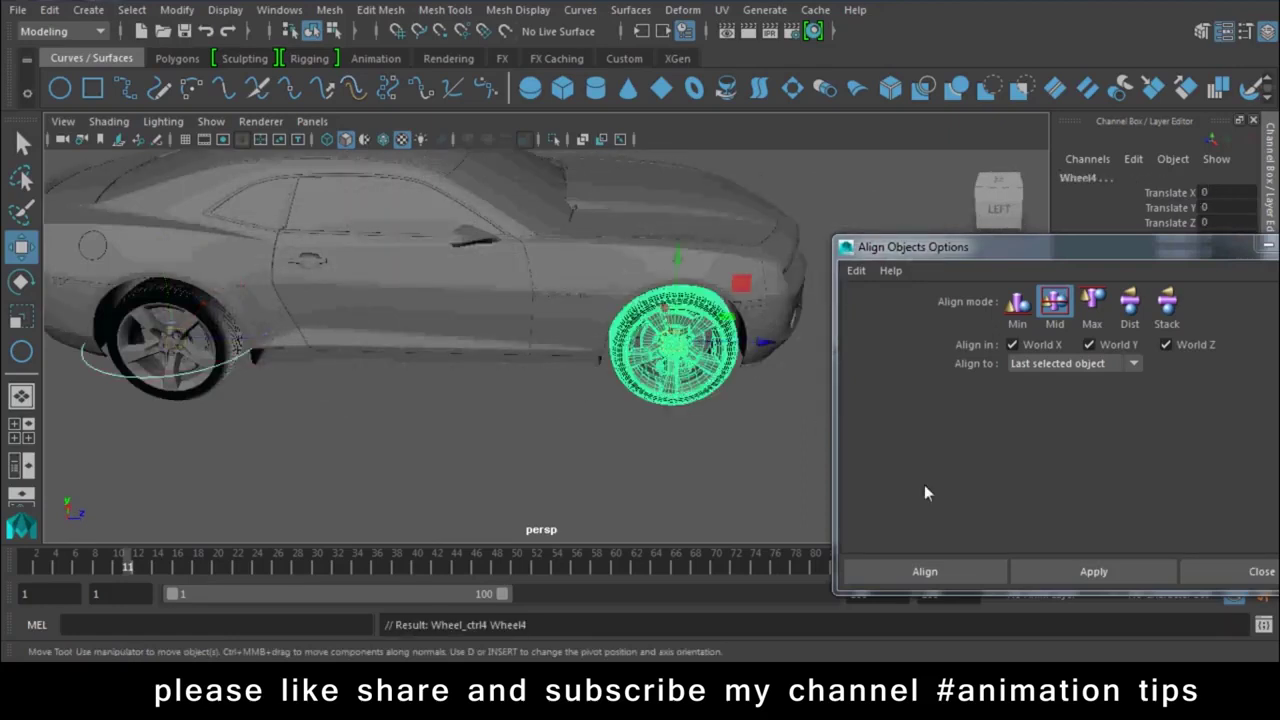
left_click(1076, 571)
left_click(738, 468)
mouse_move(738, 468)
left_mouse_down("alt")
mouse_move(620, 363)
mouse_move(1248, 577)
left_mouse_up("alt")
left_click(1252, 575)
mouse_move(1033, 523)
left_mouse_down("alt")
mouse_move(622, 495)
mouse_move(710, 553)
left_mouse_up("alt")
mouse_move(565, 433)
left_mouse_down("alt")
mouse_move(672, 439)
mouse_move(656, 480)
mouse_move(581, 434)
left_mouse_up("alt")
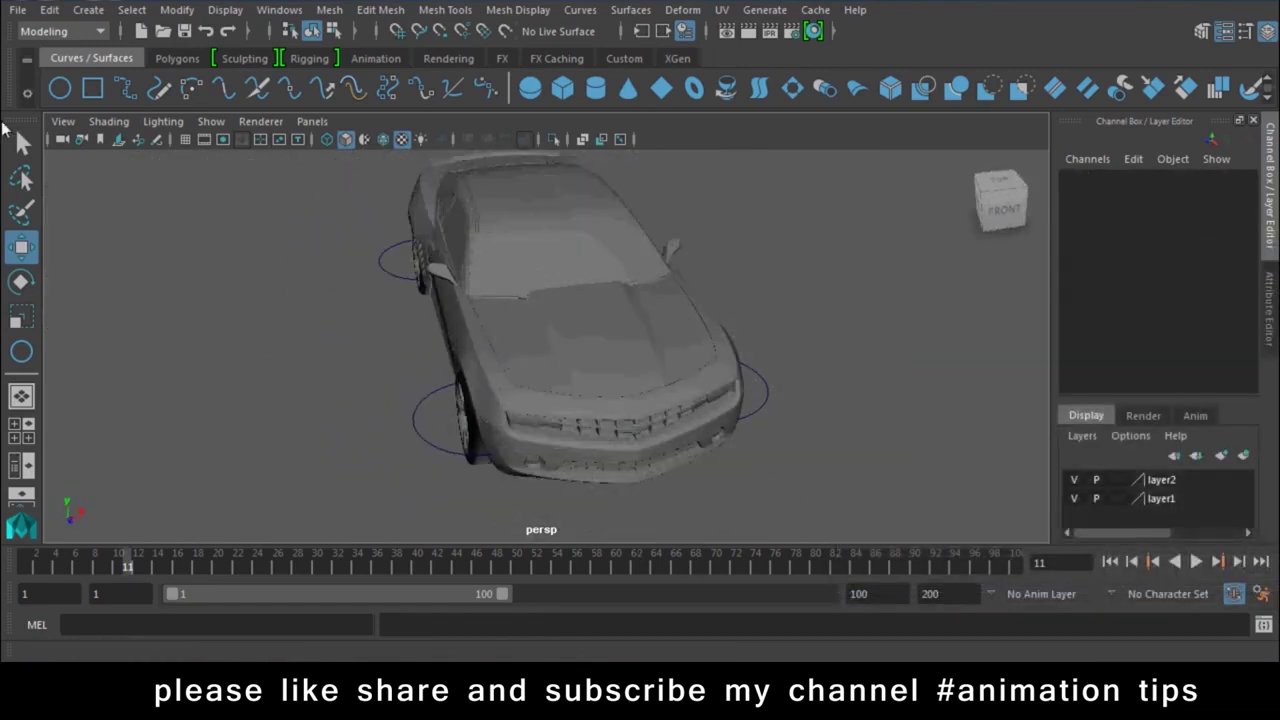
- Draw nurbsSquare1 on the grid and place it beside the car at Translate X 21.107, Z -44.906
left_click(92, 88)
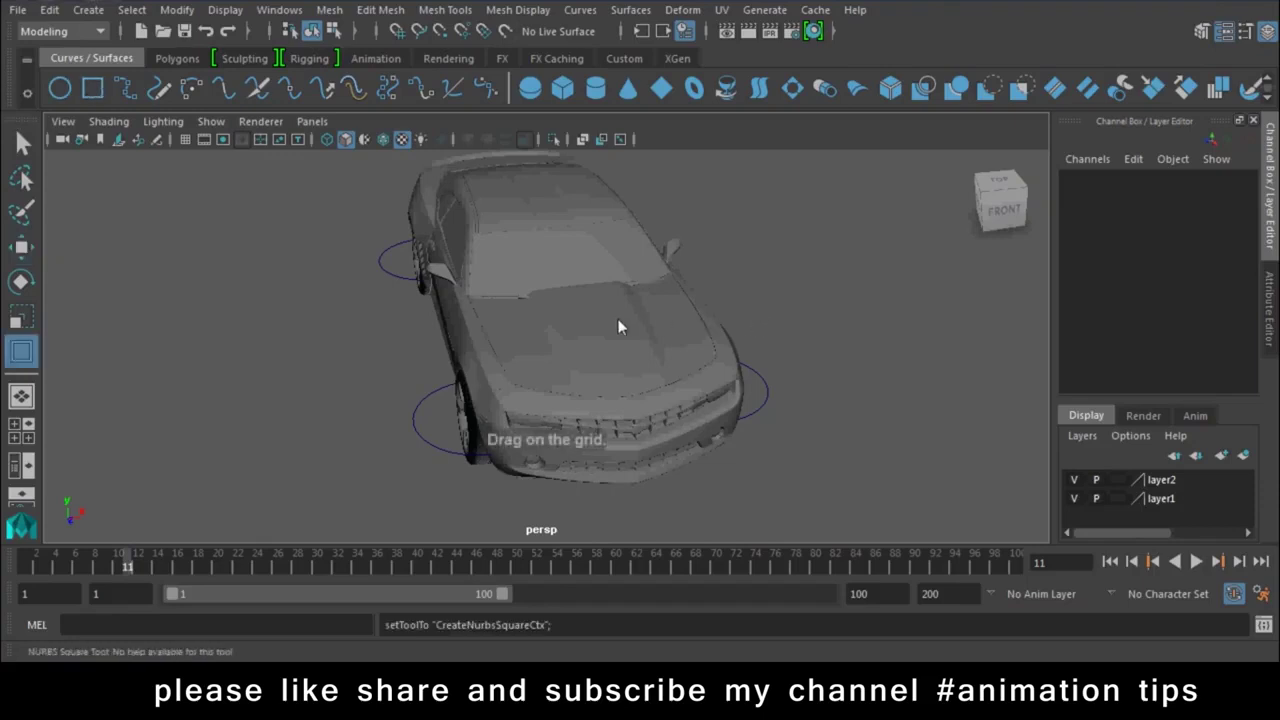
mouse_move(618, 319)
left_mouse_down("alt")
mouse_move(633, 402)
mouse_move(538, 376)
left_mouse_up("alt")
mouse_move(435, 197)
left_mouse_down("alt")
mouse_move(614, 389)
mouse_move(495, 275)
mouse_move(604, 456)
left_mouse_up("alt")
key("w")
mouse_move(692, 492)
left_mouse_down("alt")
mouse_move(671, 325)
mouse_move(634, 395)
mouse_move(899, 384)
left_mouse_up("alt")
key("f")
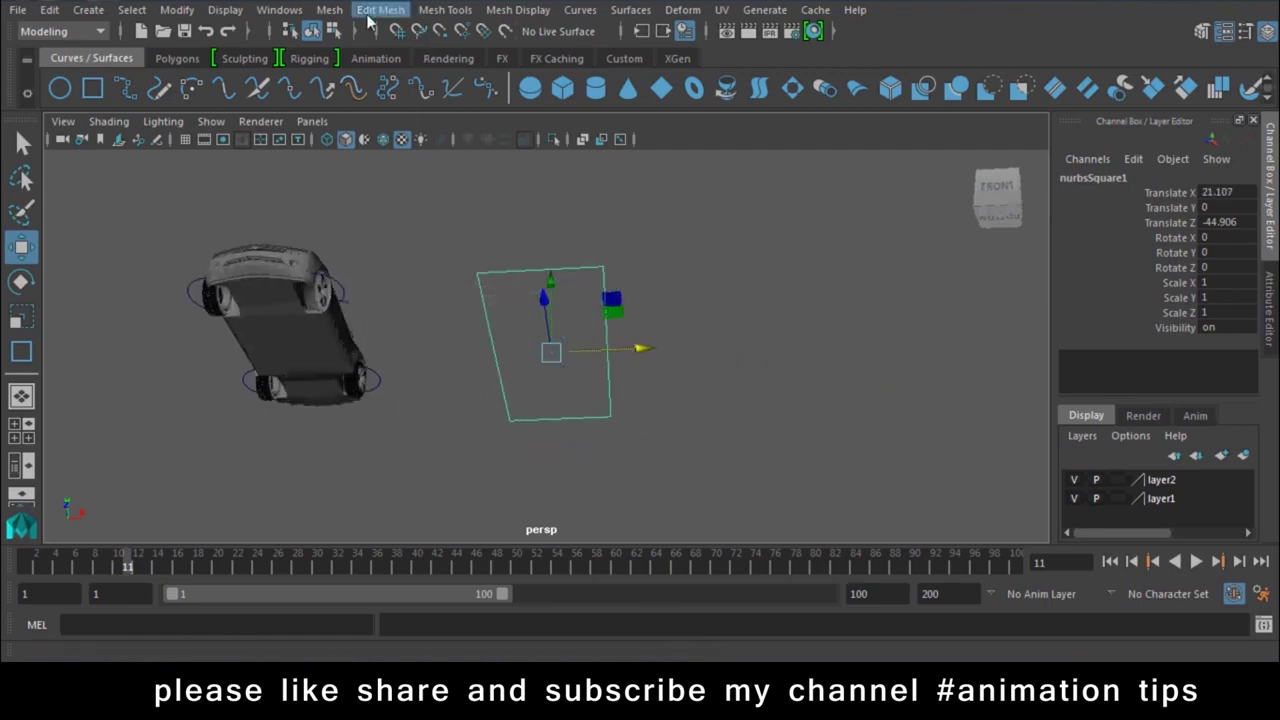
left_click(71, 36)
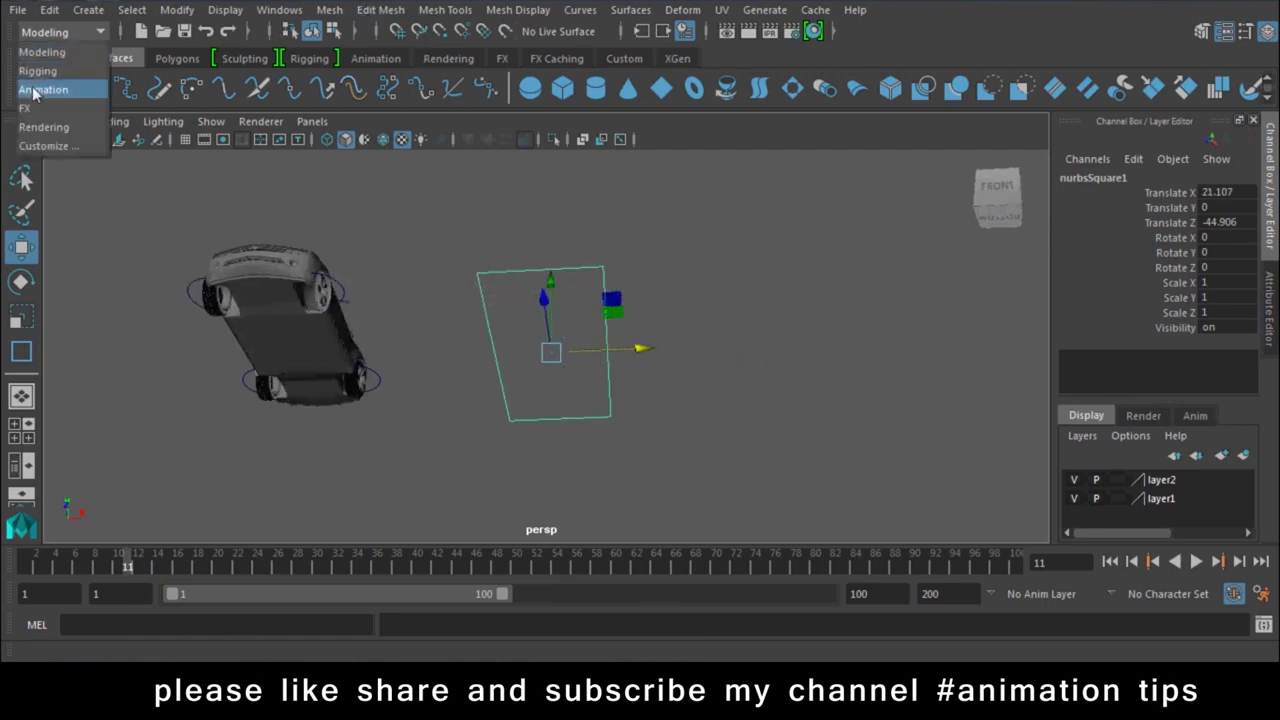
left_click(42, 52)
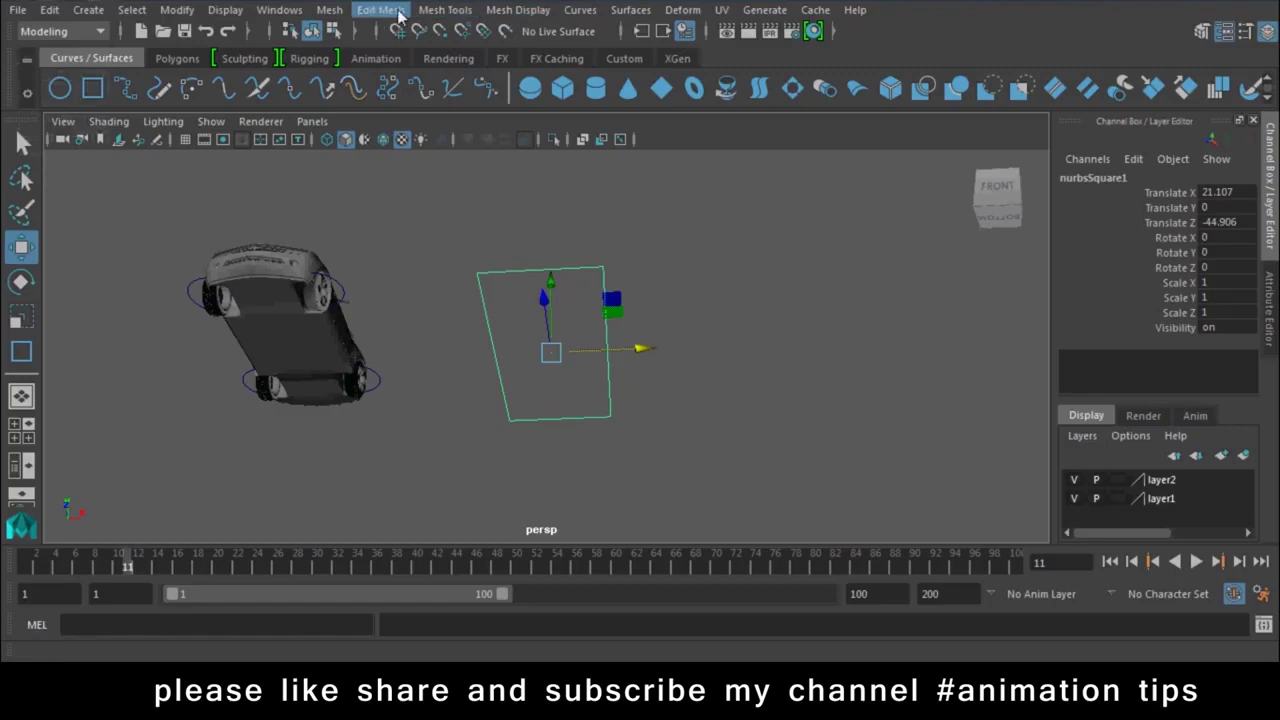
left_click(580, 10)
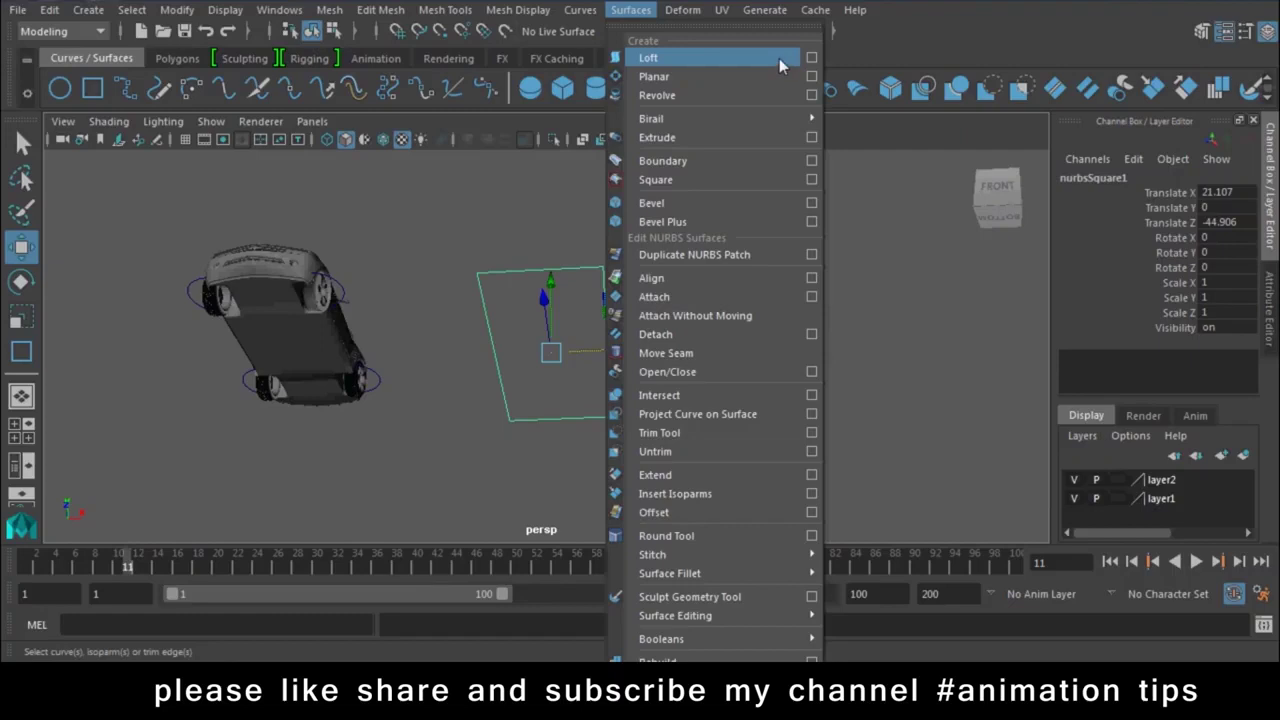
left_click(810, 296)
left_click(1035, 297)
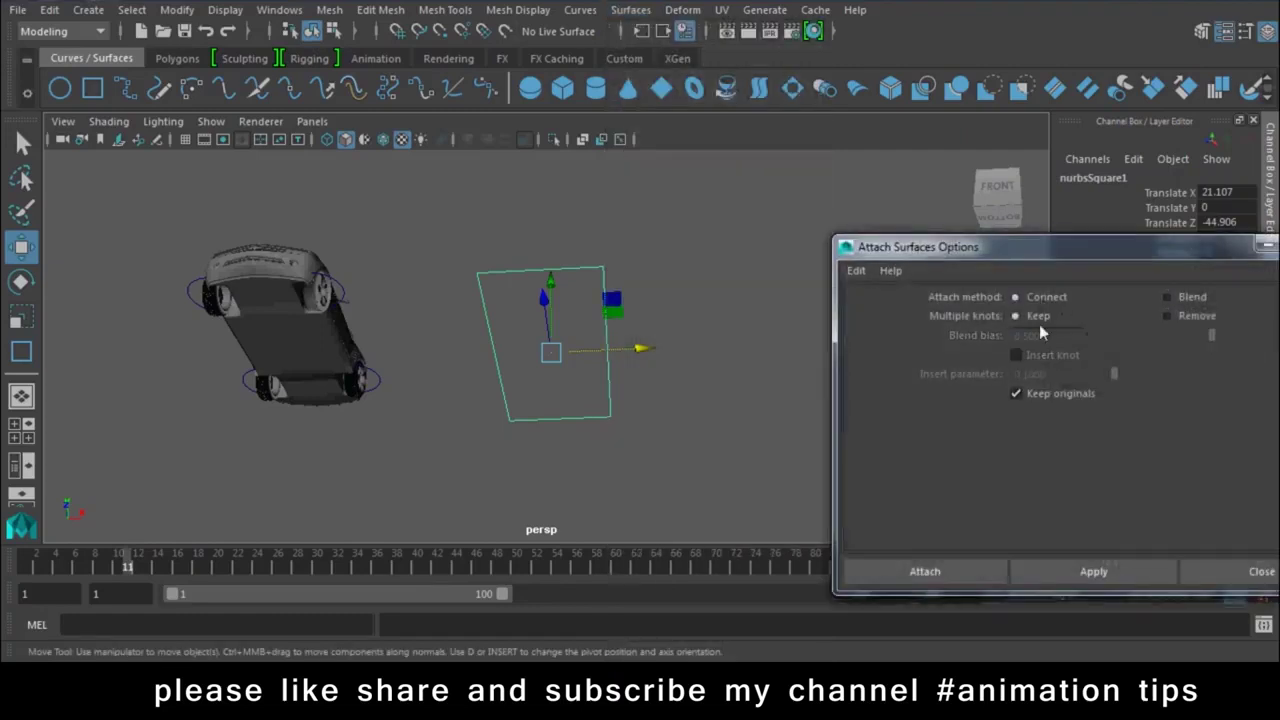
left_click(955, 572)
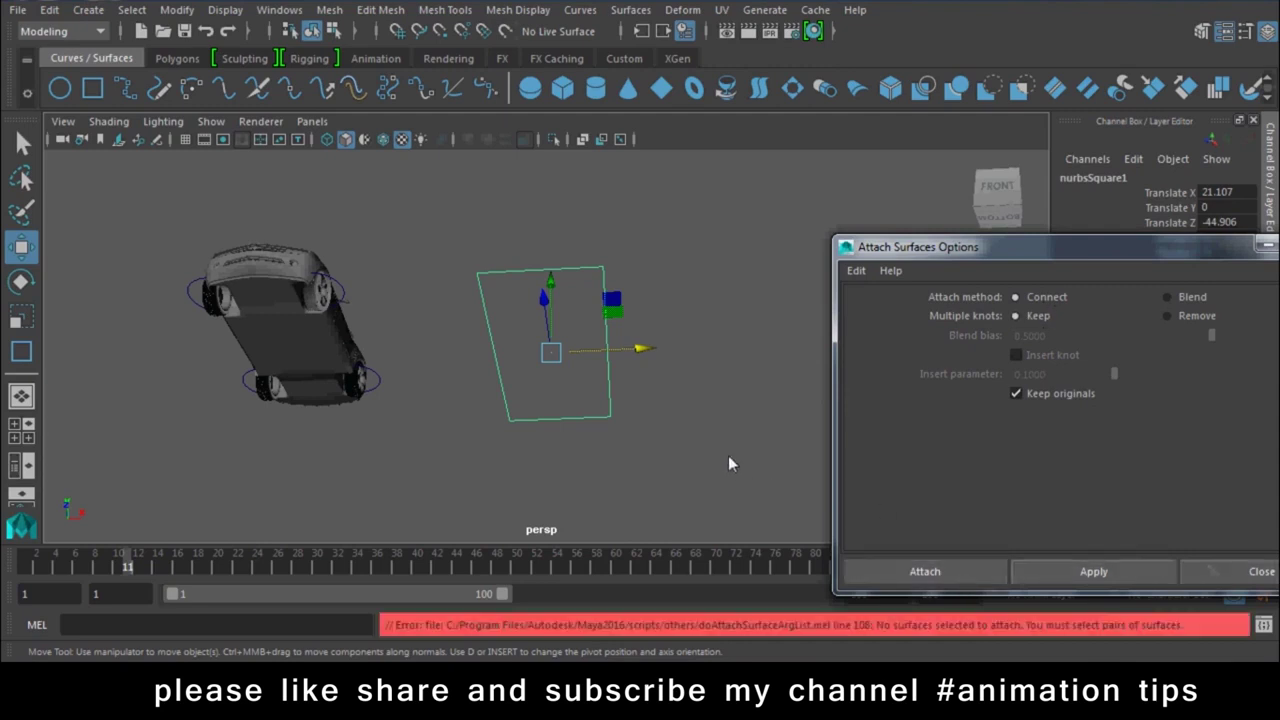
mouse_move(645, 349)
left_mouse_down()
mouse_move(538, 351)
mouse_move(660, 352)
left_mouse_up()
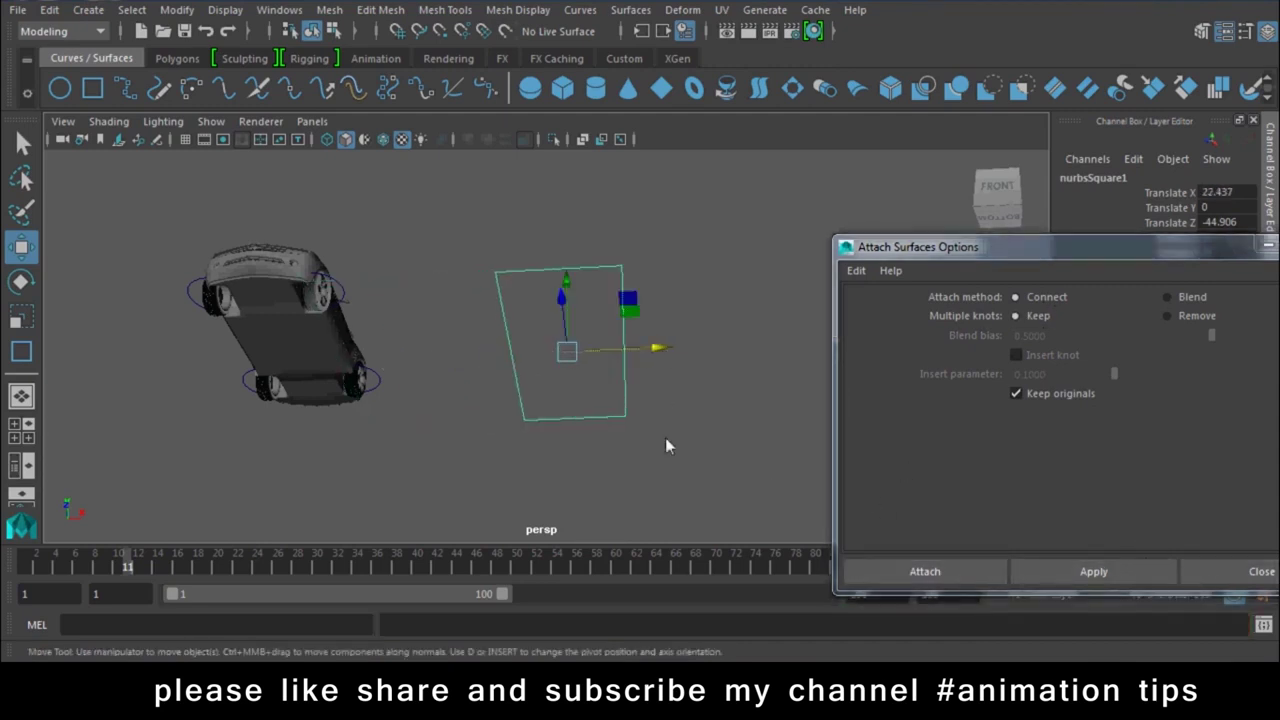
left_click(632, 335)
left_click_drag(460, 490, 462, 488)
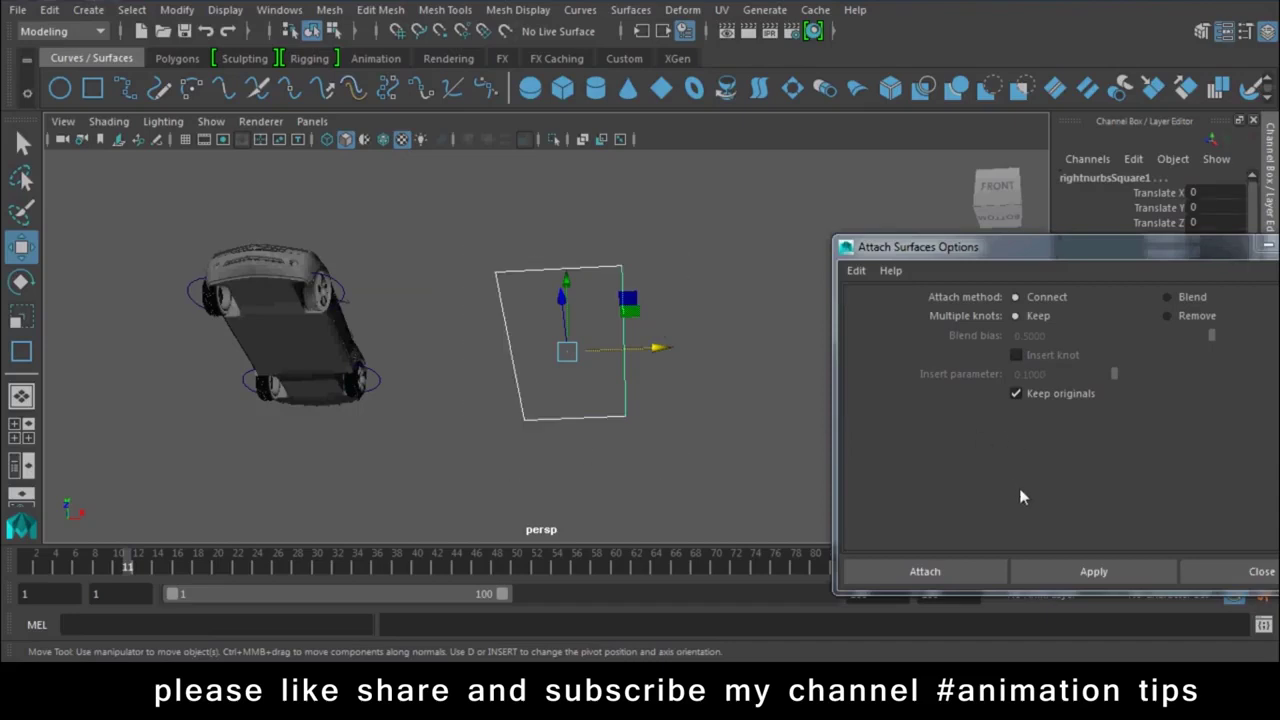
left_click(949, 570)
left_click_drag(720, 219, 464, 535)
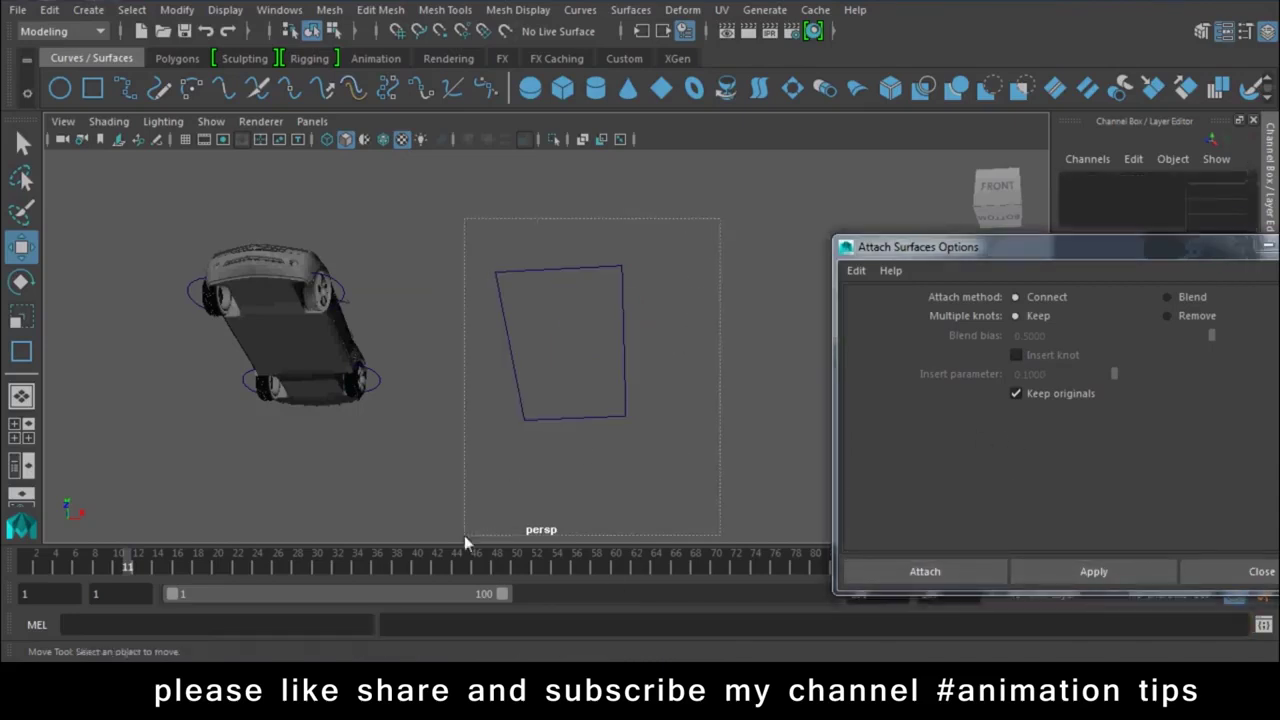
left_click(857, 270)
left_click(882, 310)
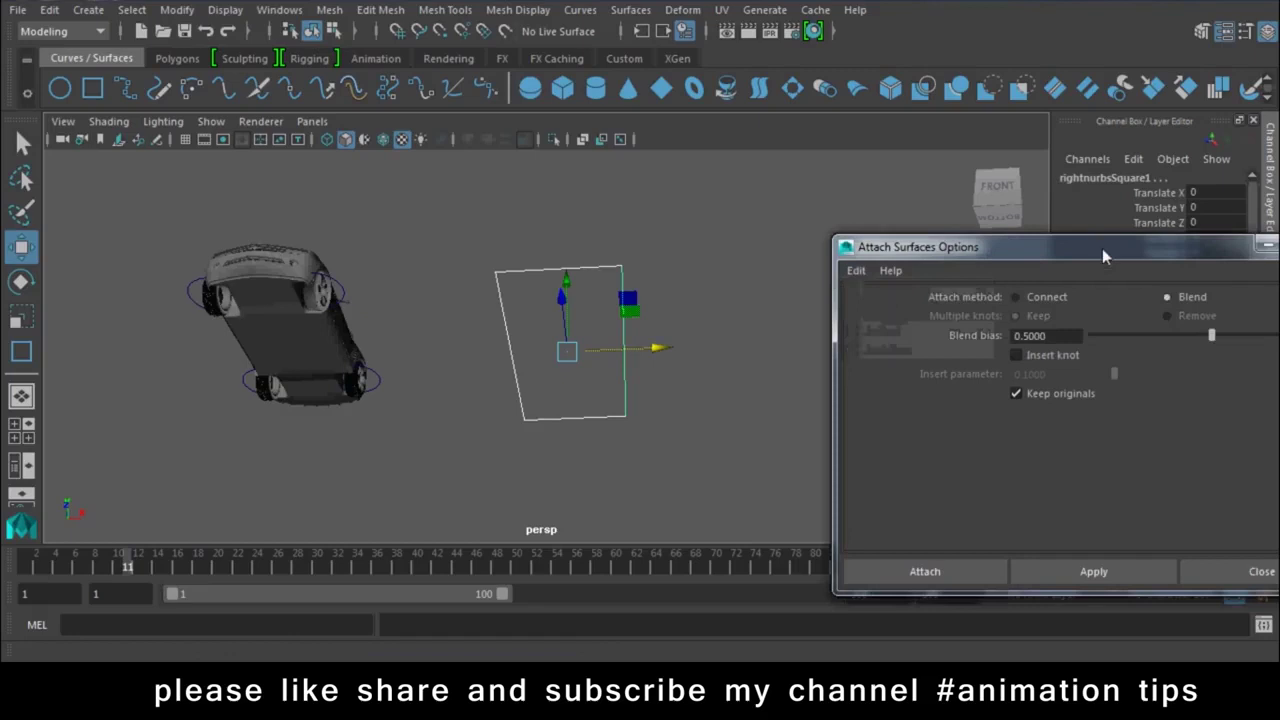
left_click_drag(1102, 257, 964, 233)
left_click(900, 276)
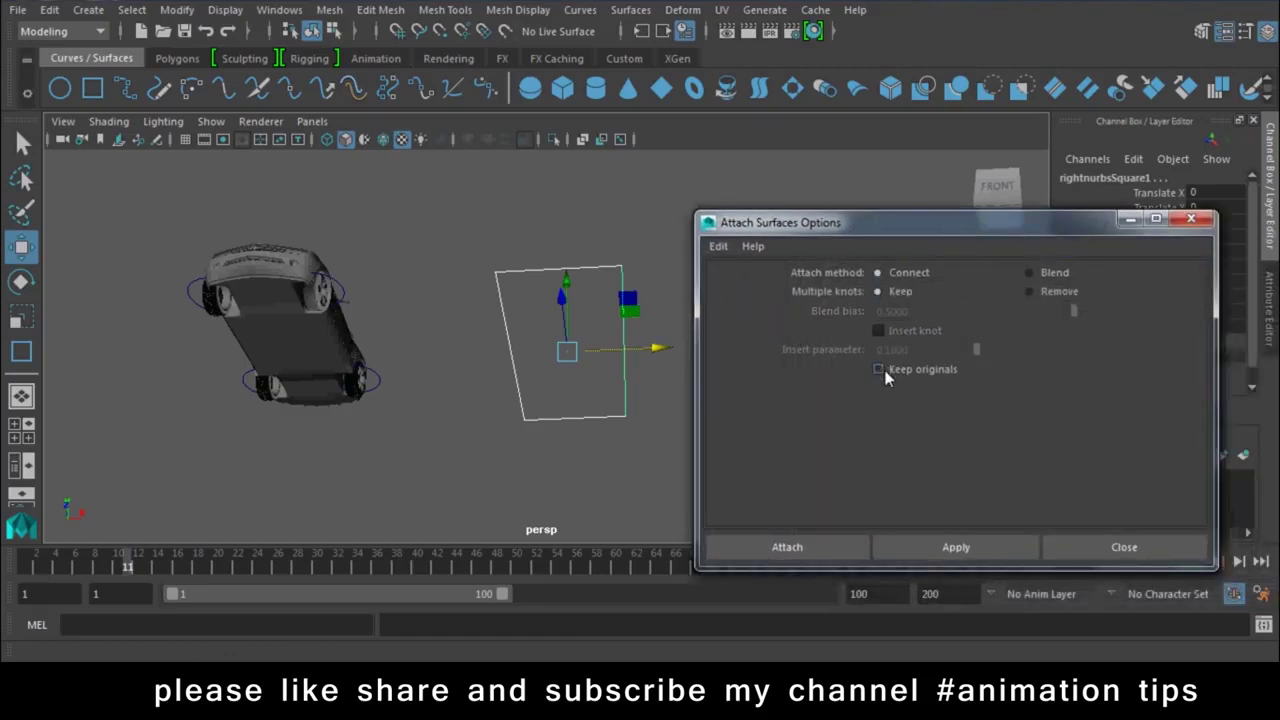
left_click(936, 547)
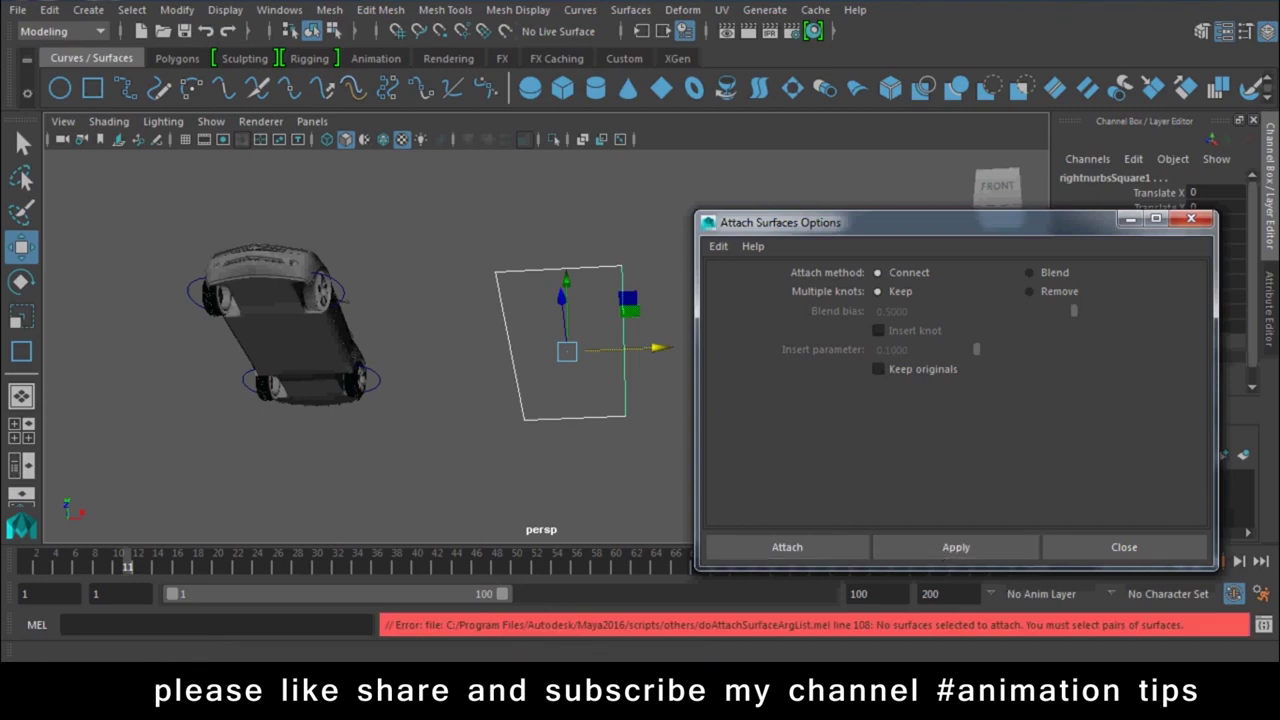
left_click(649, 294)
left_click(620, 343)
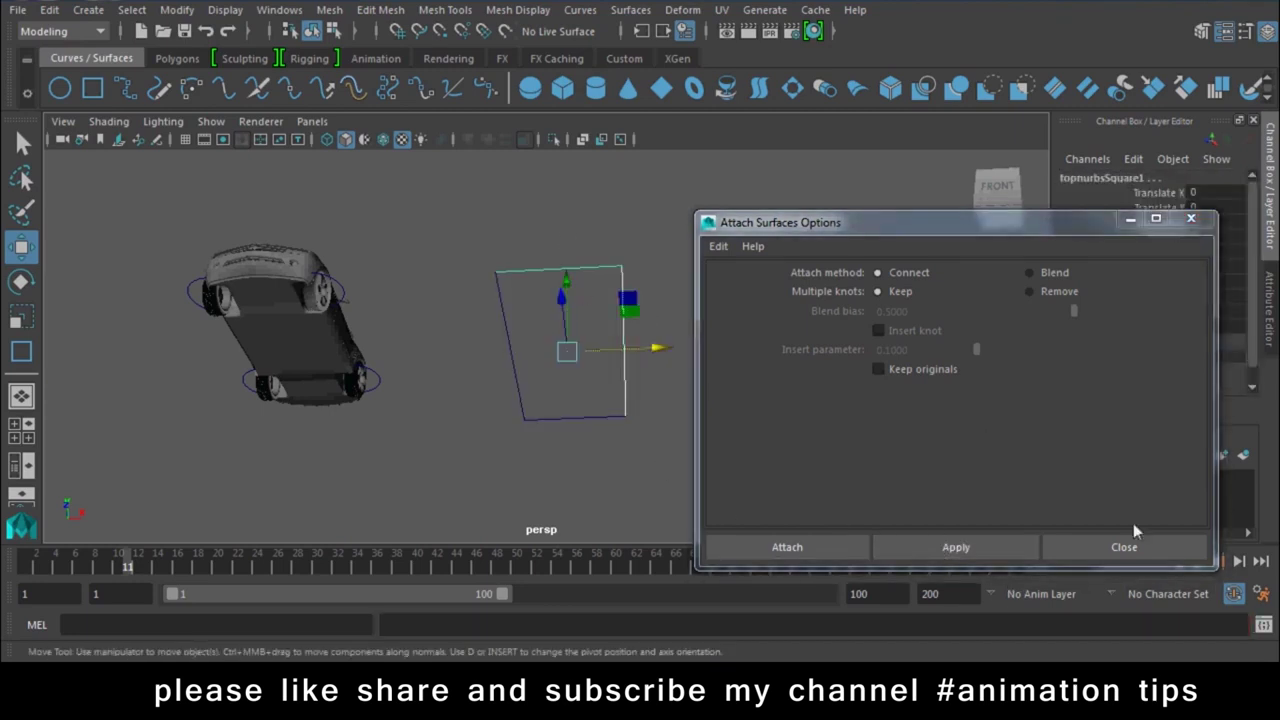
left_click(1124, 547)
left_click(507, 330, "shift")
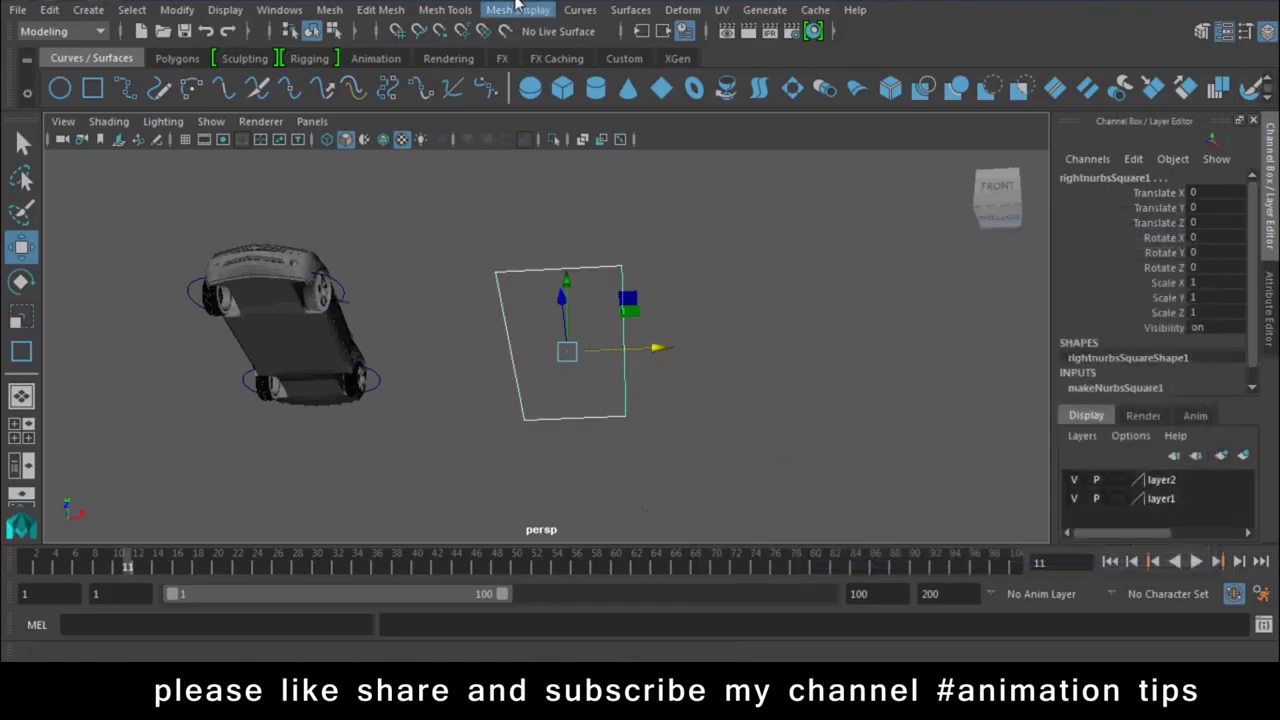
- Attach the square curves into topnurbsSquare1attachedCurve1 and delete the leftover rightnurbsSquare1
left_click(580, 10)
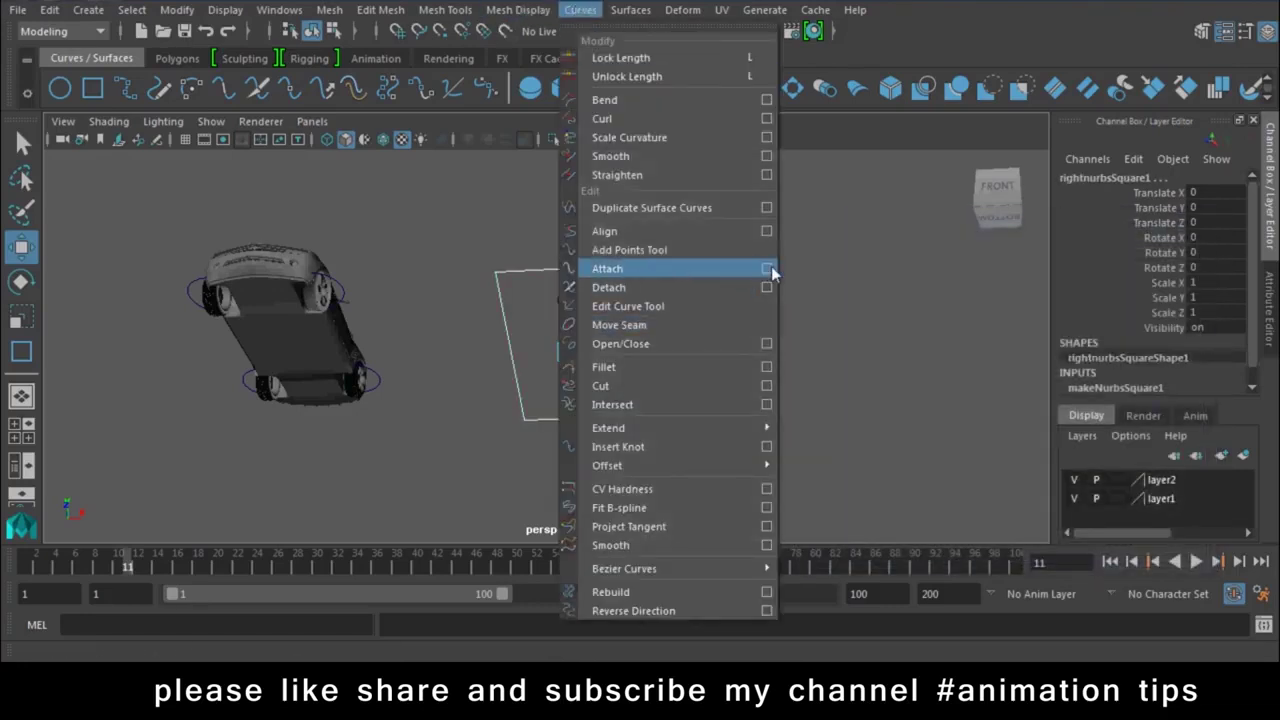
left_click(766, 270)
left_click(817, 547)
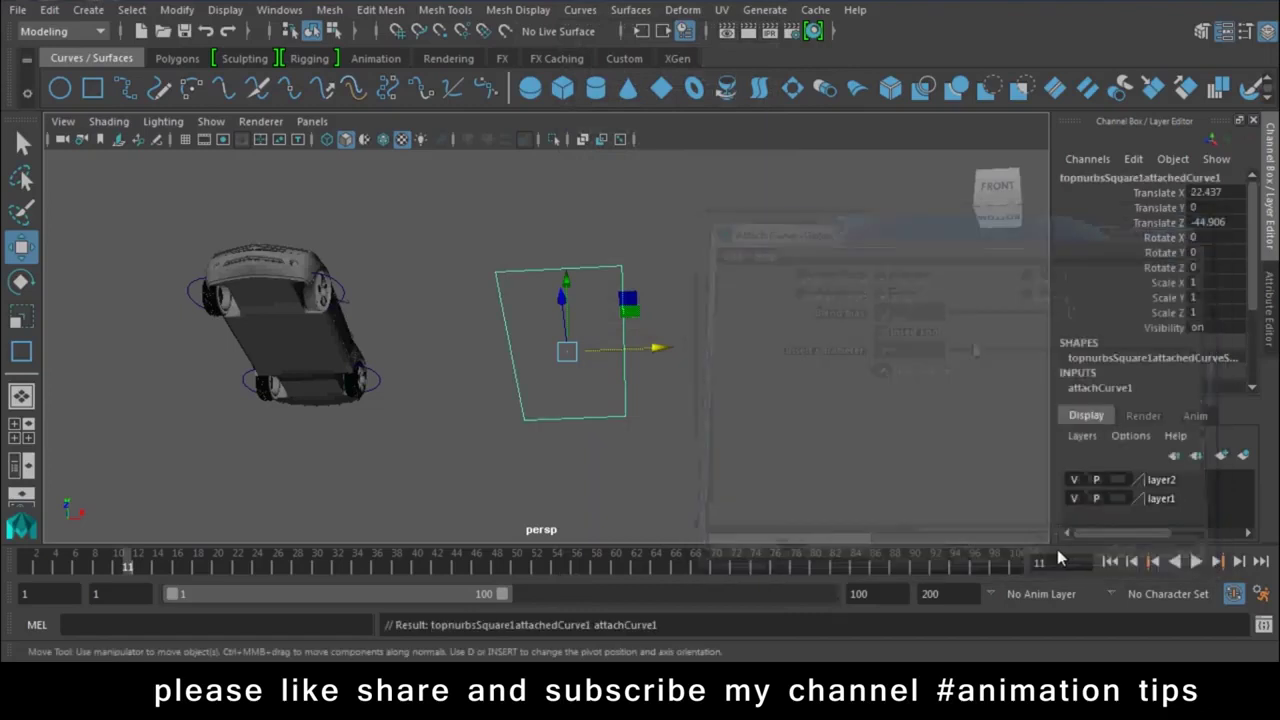
left_click_drag(669, 357, 514, 354)
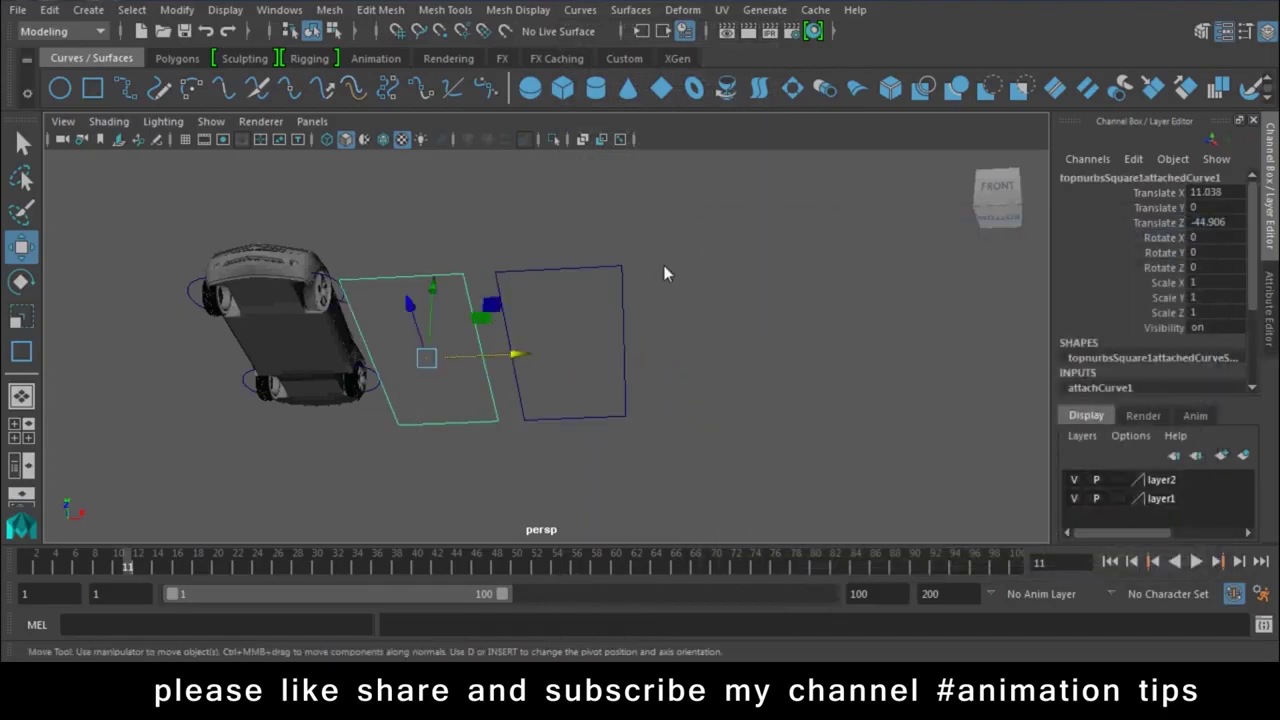
left_click(625, 418)
key("Delete")
- Set the joined curve's Translate X, Y and Z to 0 in the Channel Box
left_click(475, 376)
key("f")
left_click_drag(1217, 199, 1225, 231)
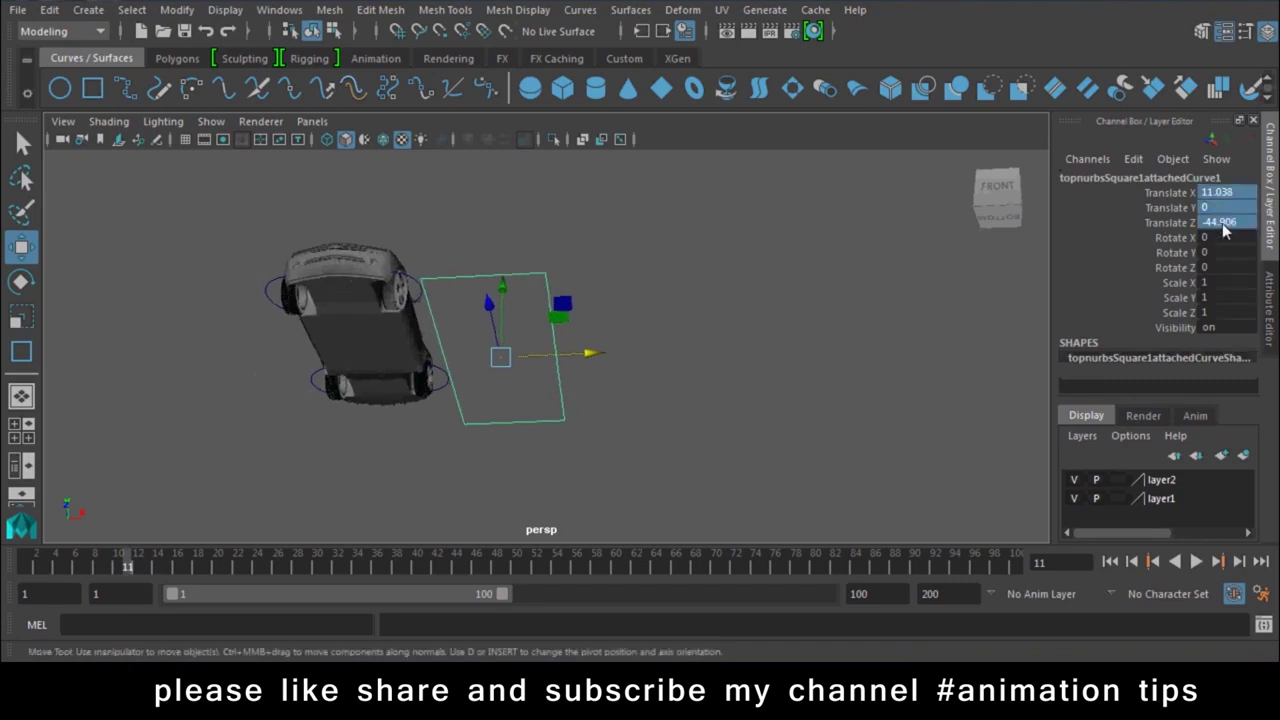
type("0")
key("Return")
mouse_move(520, 320)
left_mouse_down("alt")
mouse_move(344, 337)
mouse_move(219, 283)
mouse_move(717, 360)
mouse_move(471, 394)
mouse_move(523, 443)
mouse_move(718, 264)
left_mouse_up("alt")
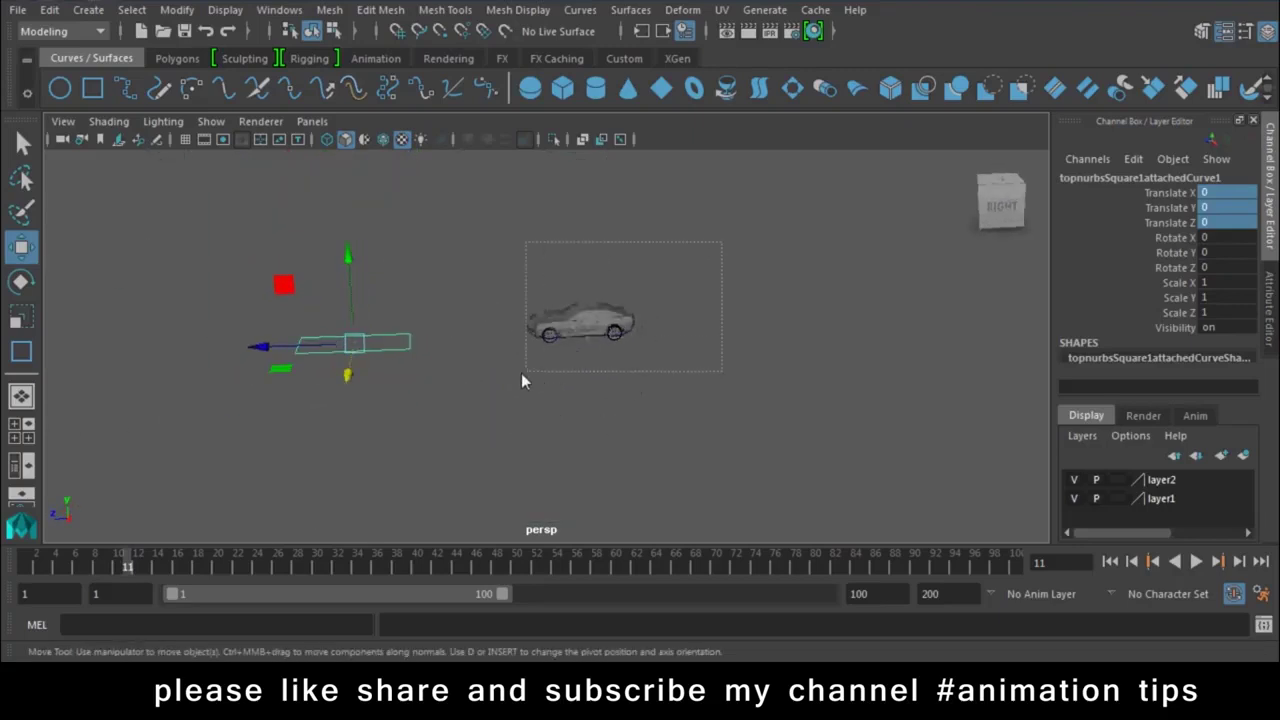
- Move the whole car with its controls along Z in Top view until it is centred over the ground square
left_click_drag(521, 380, 515, 375)
left_click(184, 140)
middle_click_drag(374, 300, 509, 331, "alt")
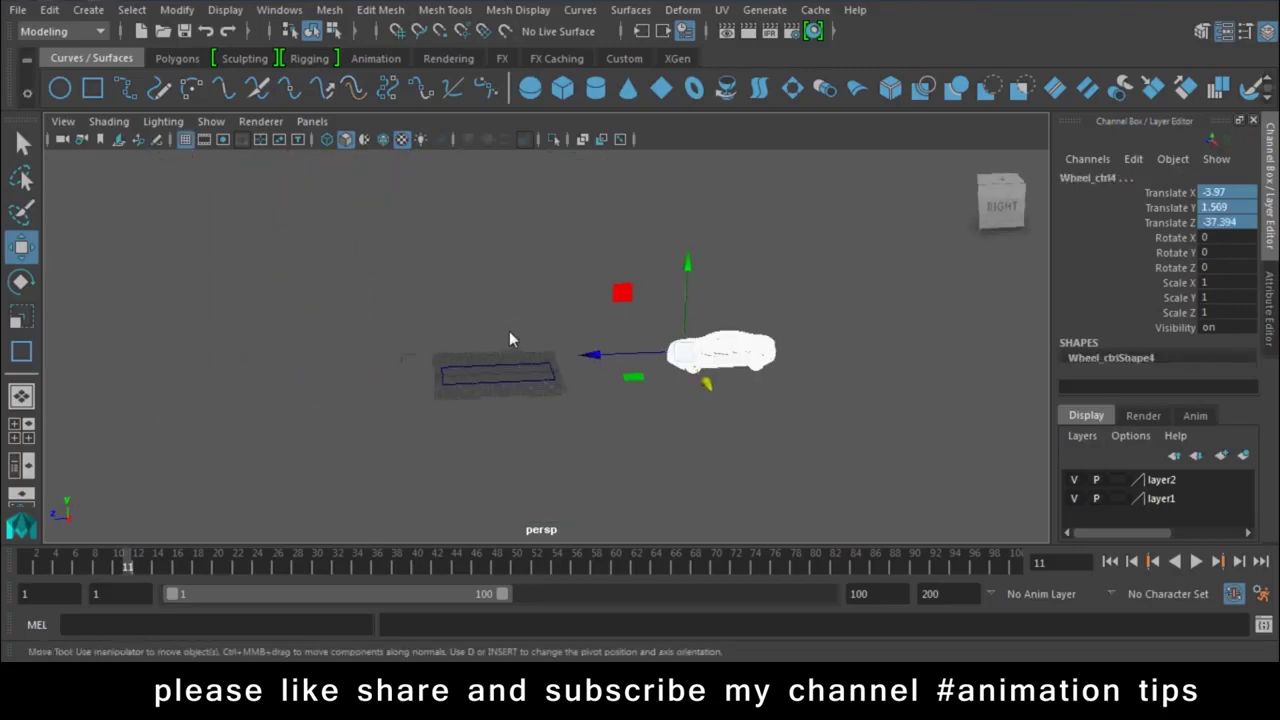
left_click_drag(601, 362, 375, 379)
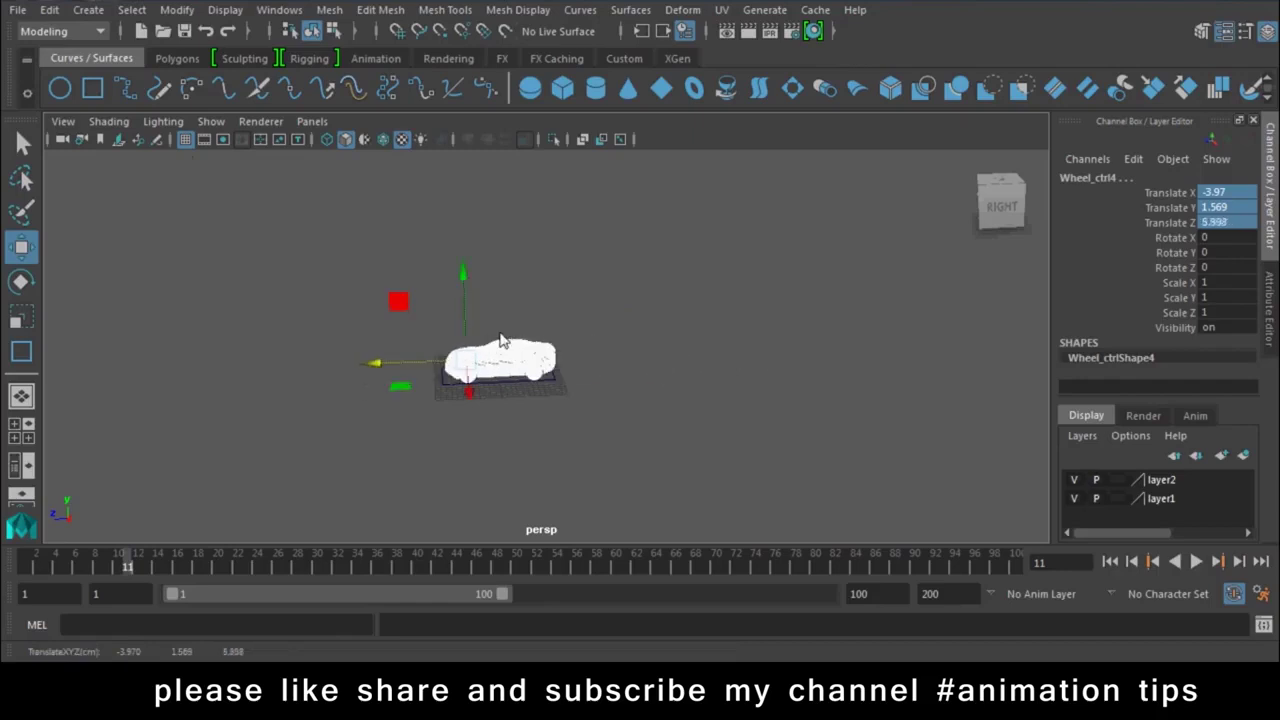
key("space")
left_click(410, 338)
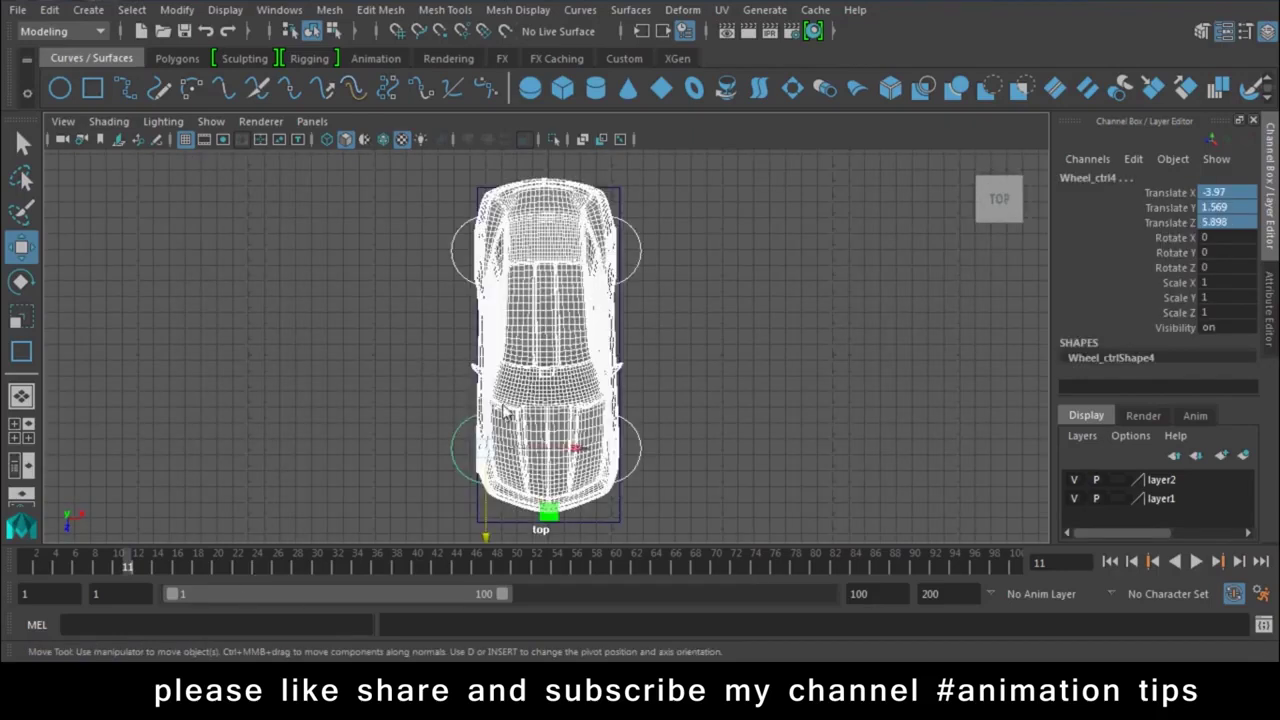
scroll(463, 443, "up", 3)
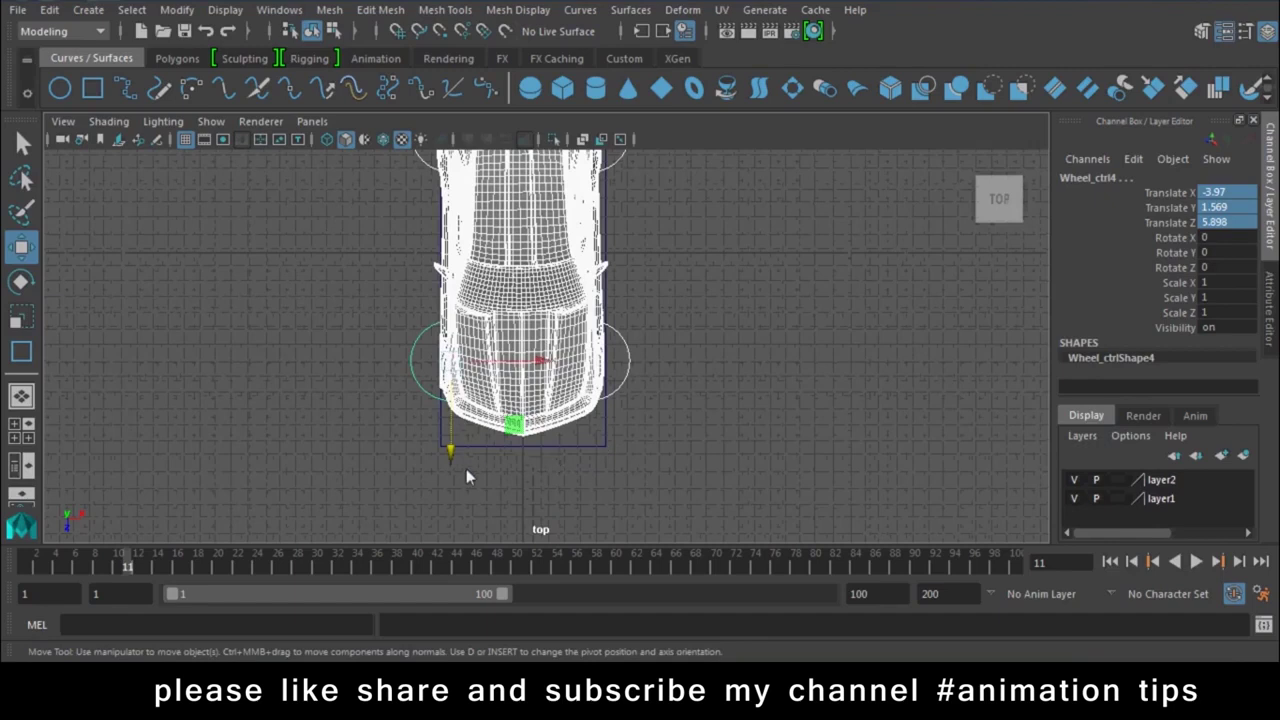
left_click_drag(452, 449, 452, 456)
scroll(452, 456, "down", 2)
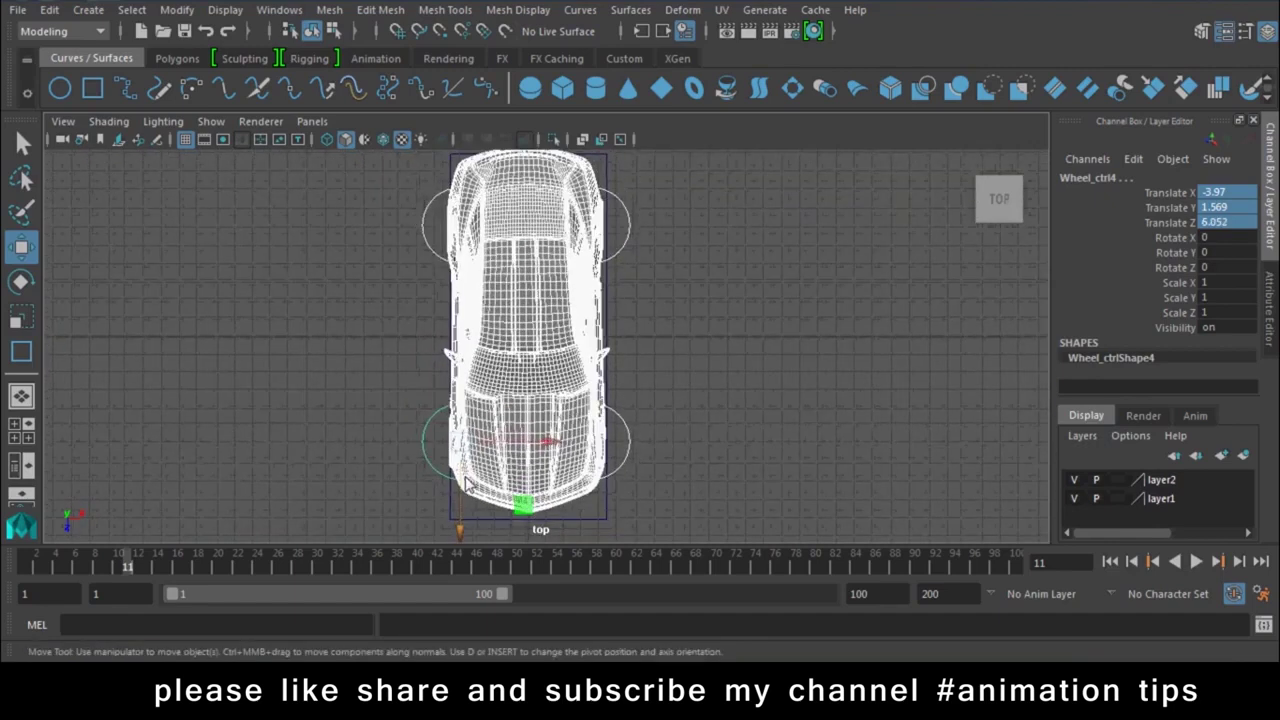
left_click_drag(460, 515, 464, 525)
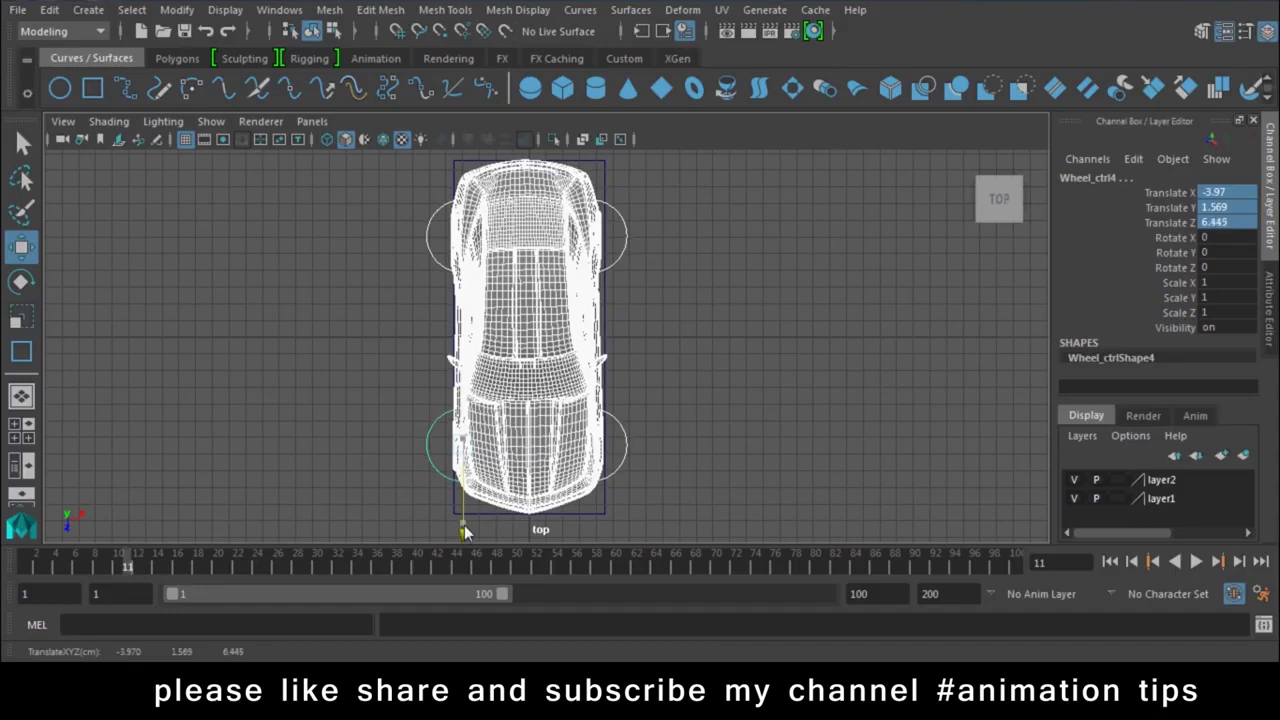
- Freeze transformations on the wheels, doors, Car_Chasis and Wheel_ctrl1–4
key("space")
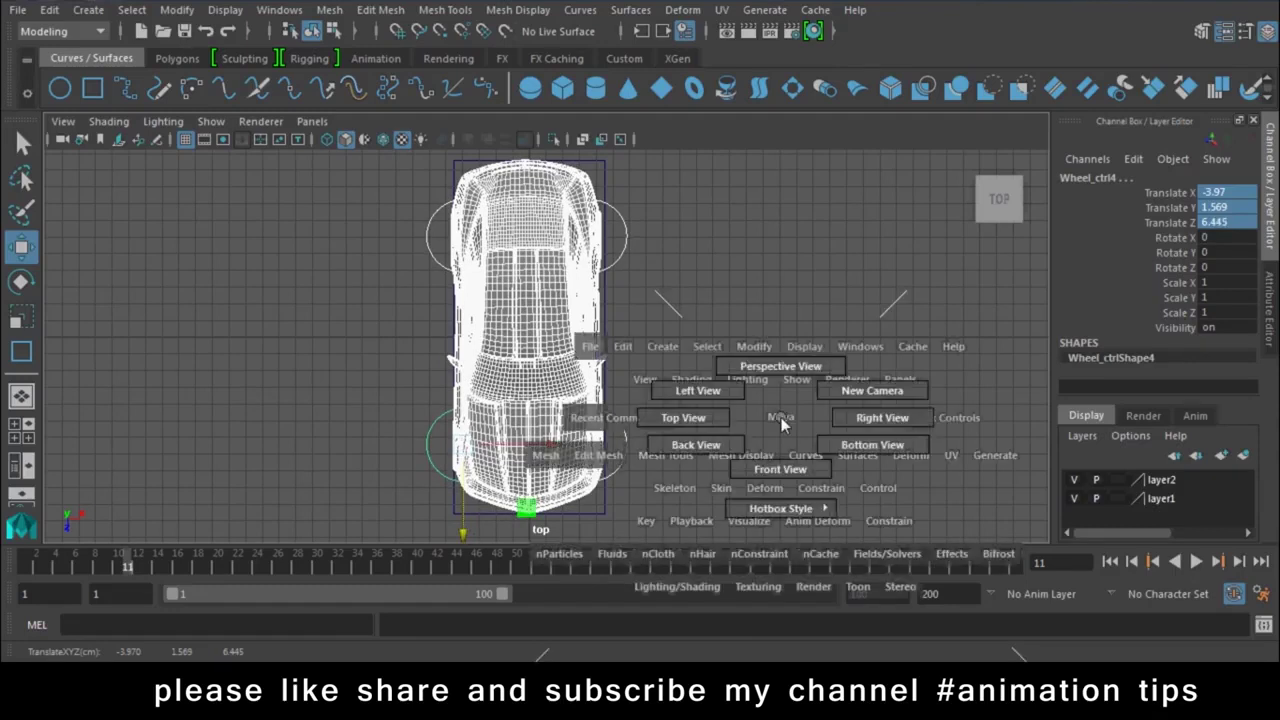
left_click_drag(781, 417, 779, 466)
key("a")
scroll(700, 430, "down", 3)
key("space")
left_click_drag(672, 416, 739, 326)
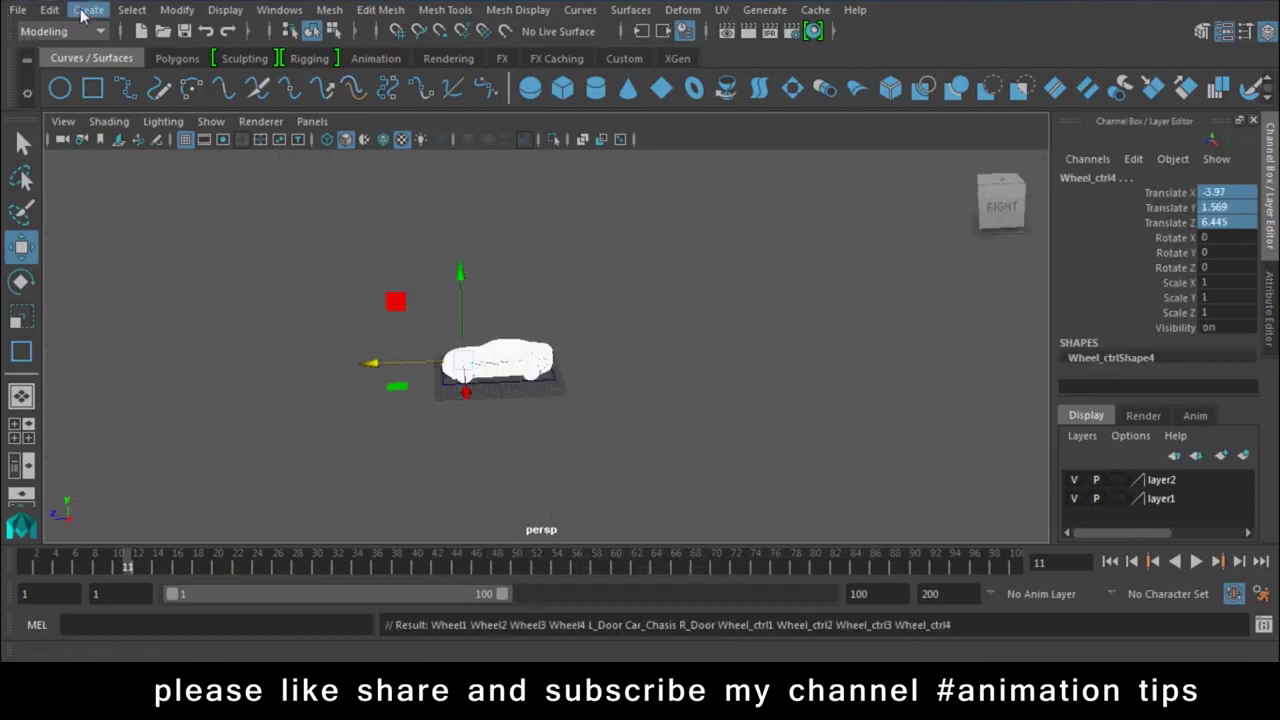
left_click(177, 10)
left_click(216, 97)
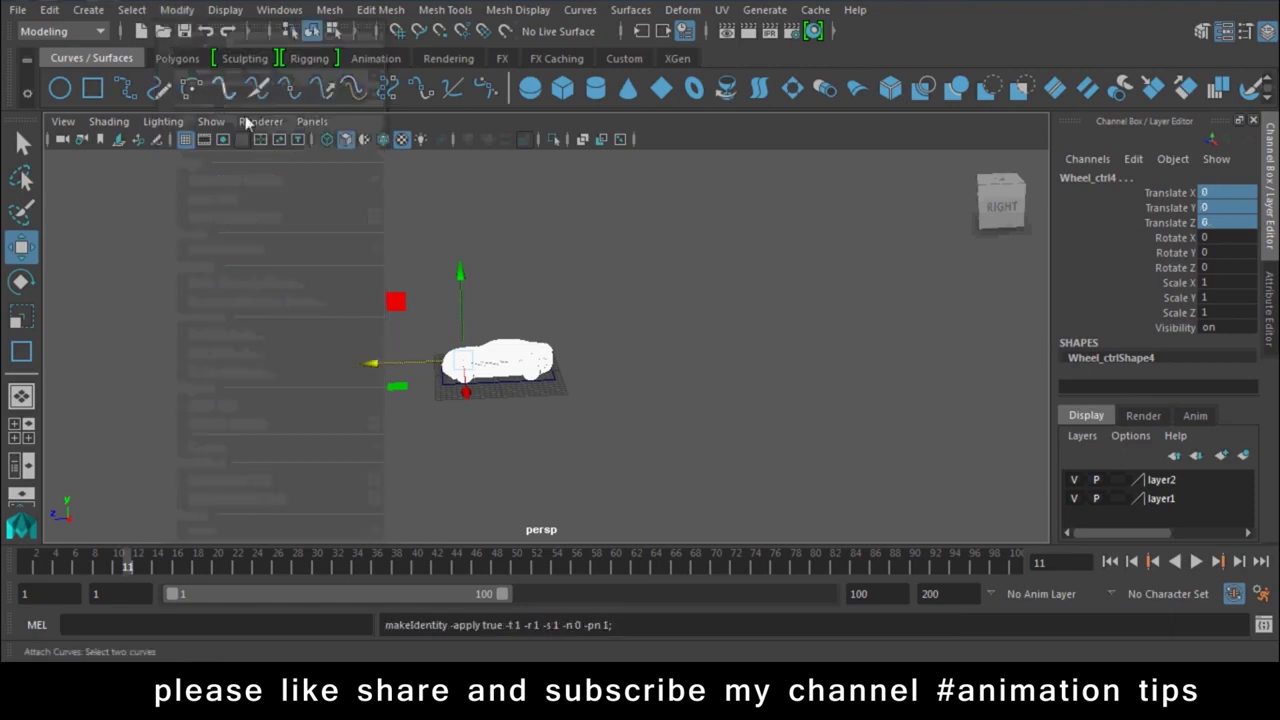
- Check the car in wireframe, then select the two front wheel controls
left_click_drag(600, 400, 640, 427, "alt")
key("4")
scroll(626, 470, "up", 3)
scroll(814, 281, "up", 3)
key("5")
left_click(753, 327)
left_click(265, 312)
mouse_move(577, 433)
left_mouse_down("alt")
mouse_move(153, 448)
mouse_move(361, 436)
left_mouse_up("alt")
- Rename the ground square curve Rotate1
left_click(409, 330)
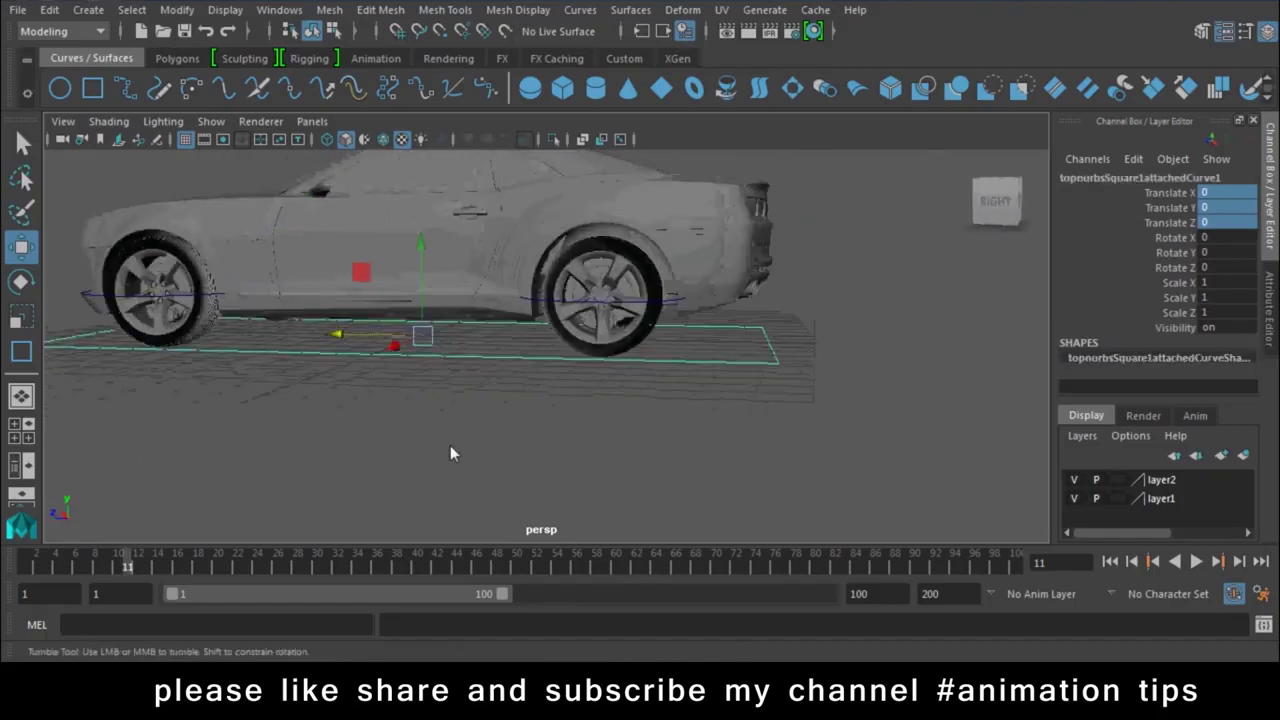
left_click_drag(450, 447, 600, 470, "alt")
left_click(1177, 178)
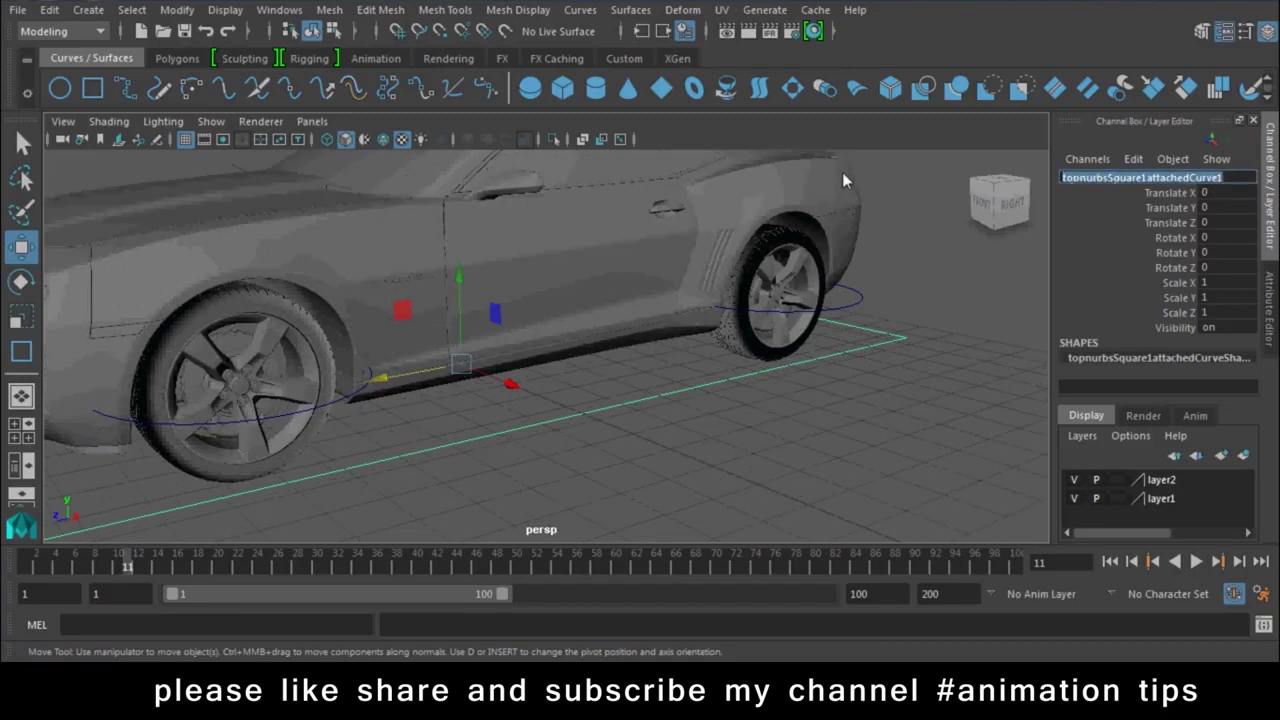
type("Rotate1")
key("Return")
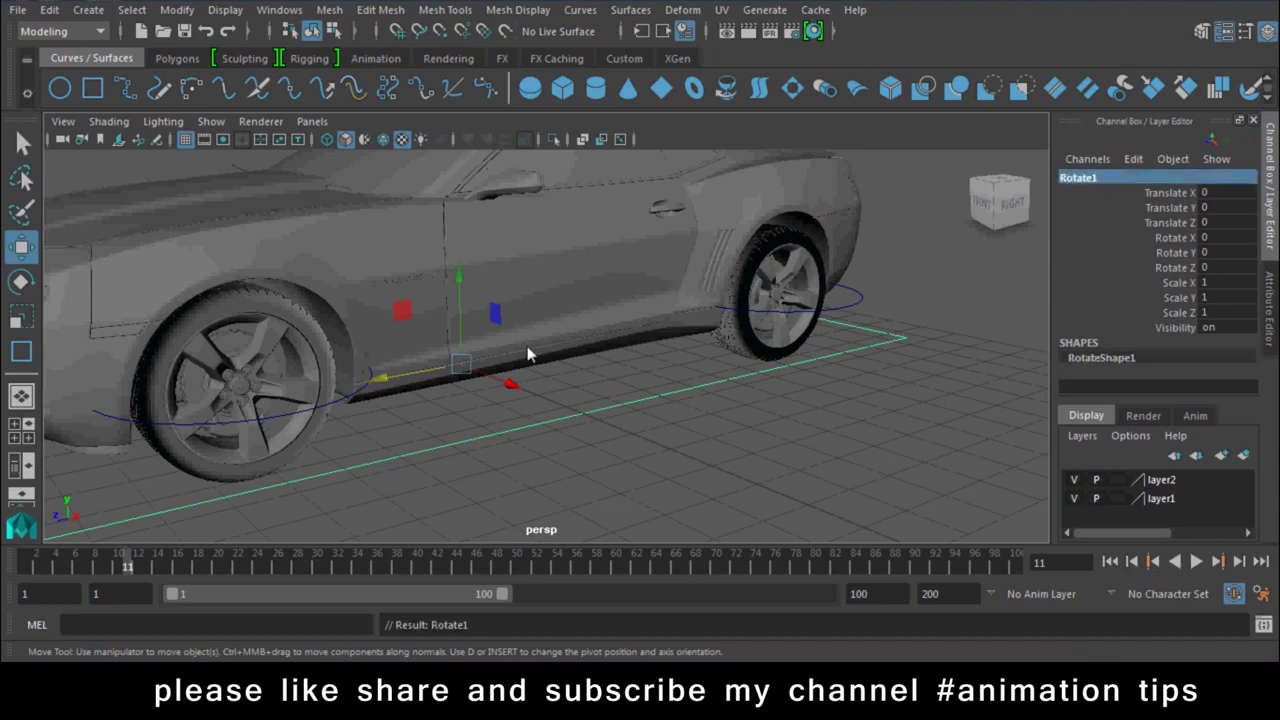
- In side view, stack offset copies Rotate2–Rotate4 beneath it, down to Translate Y -0.943
key("space")
left_click_drag(579, 412, 655, 412)
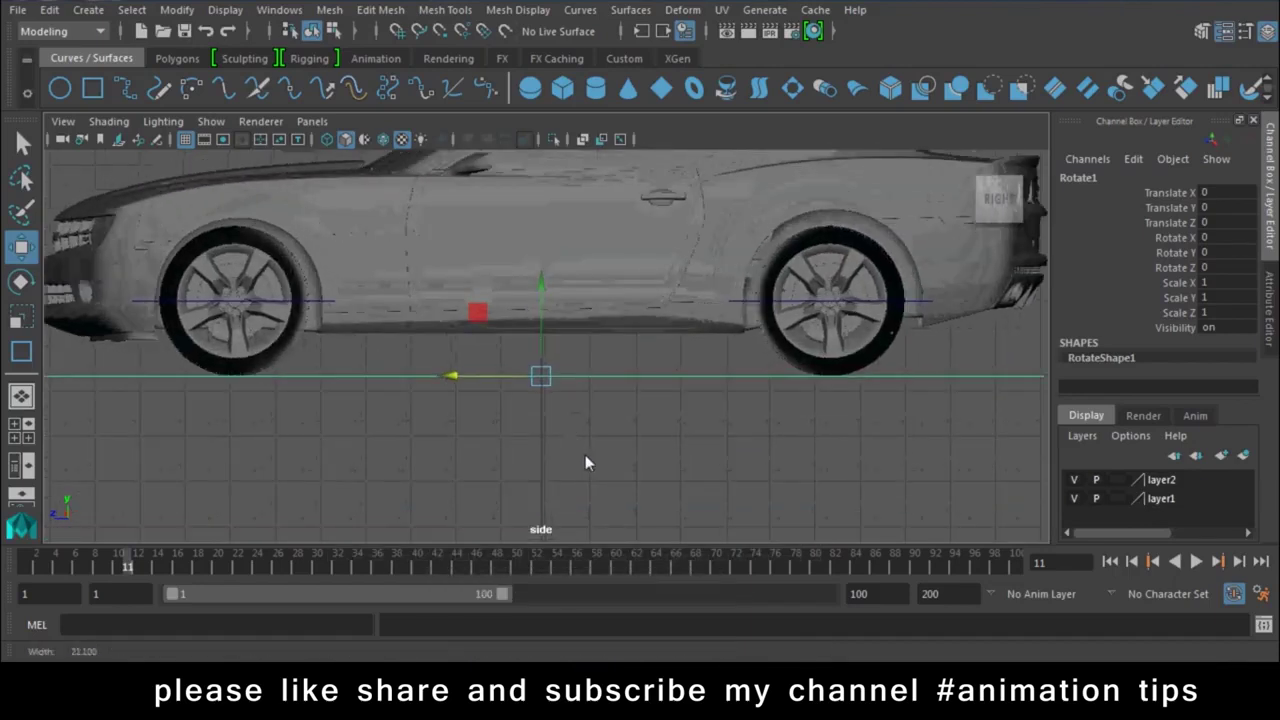
key("ctrl+d")
left_click_drag(544, 288, 545, 305)
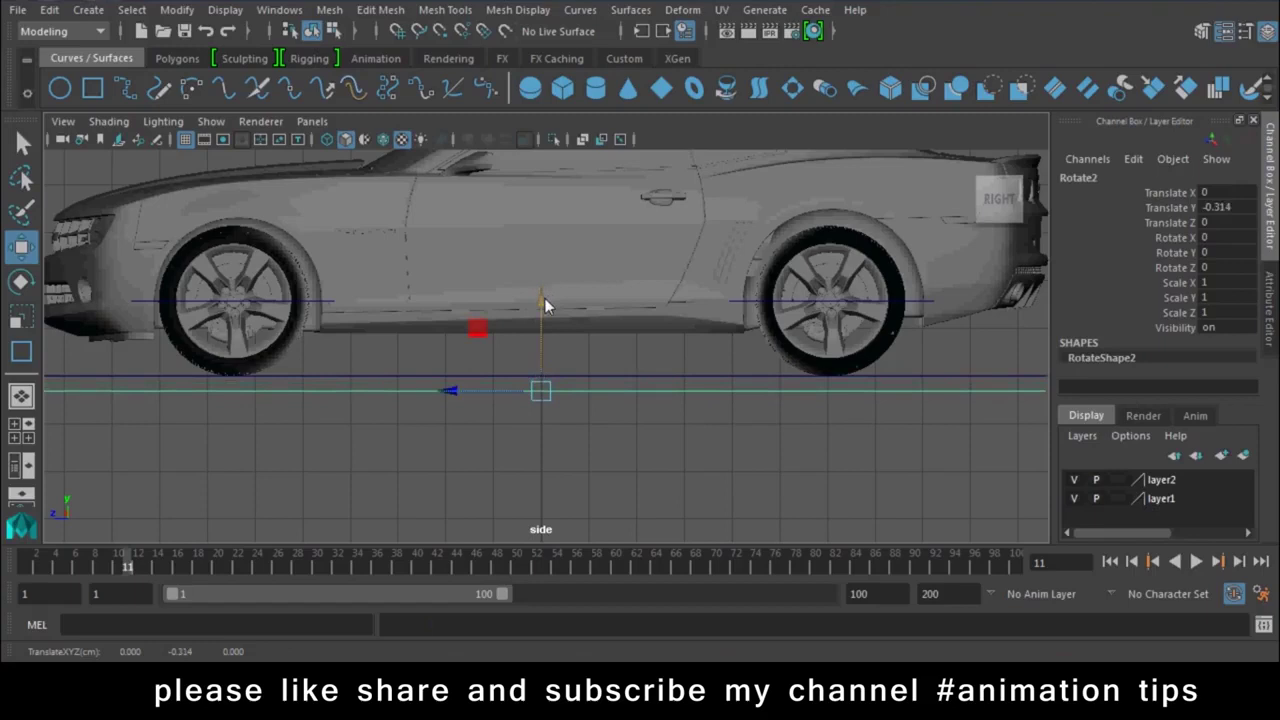
key("shift+d")
key("shift+d")
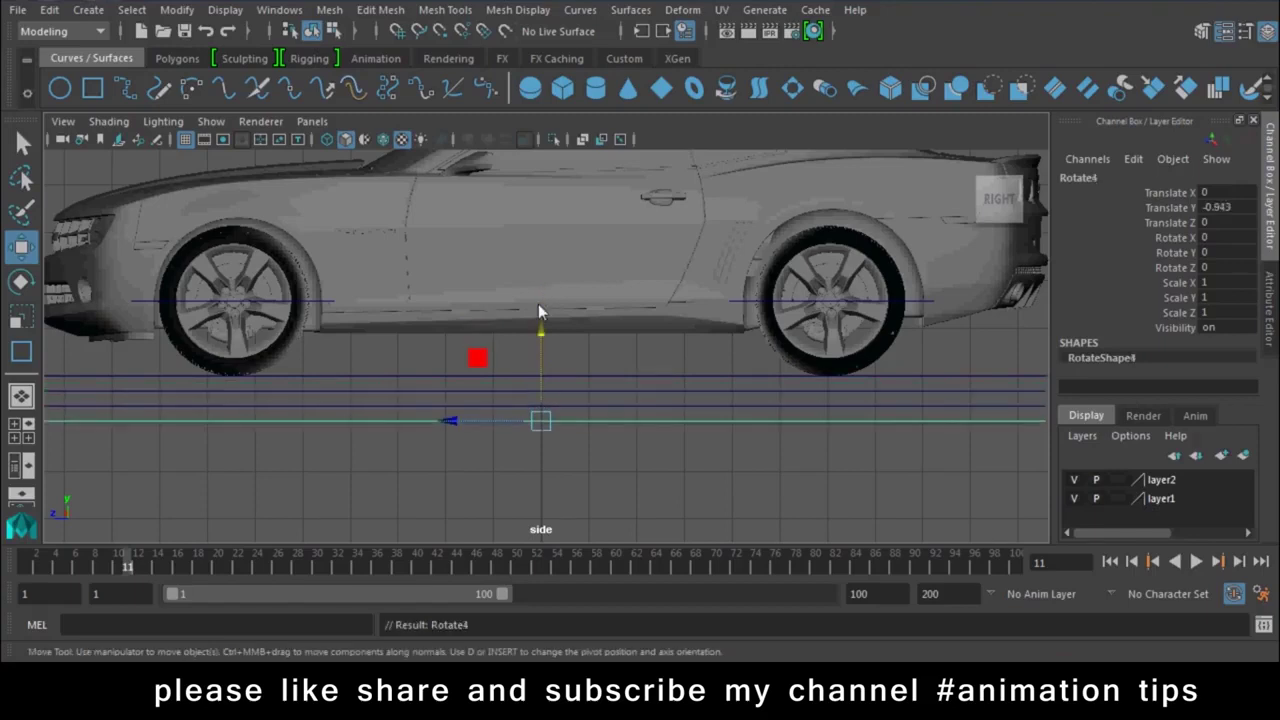
mouse_move(538, 304)
left_mouse_down()
mouse_move(536, 418)
mouse_move(928, 422)
left_mouse_up()
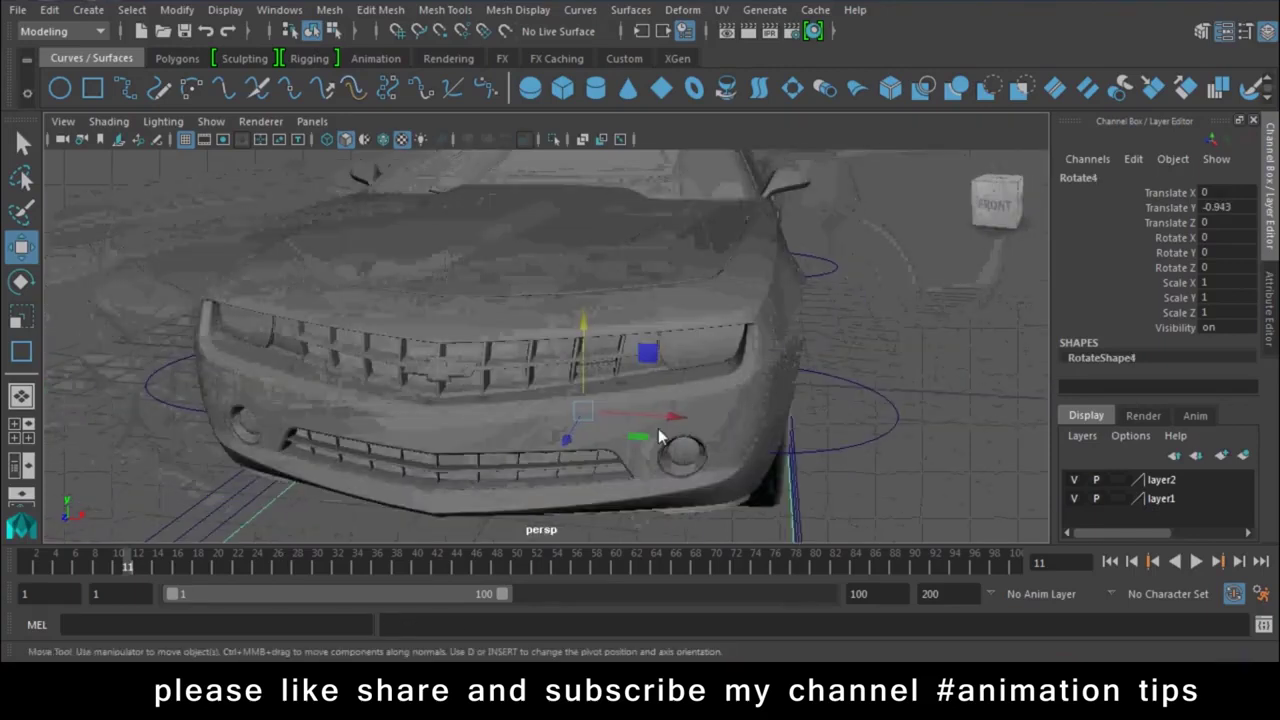
left_click(928, 424)
mouse_move(192, 145)
left_mouse_down("alt")
mouse_move(695, 391)
mouse_move(636, 393)
left_mouse_up("alt")
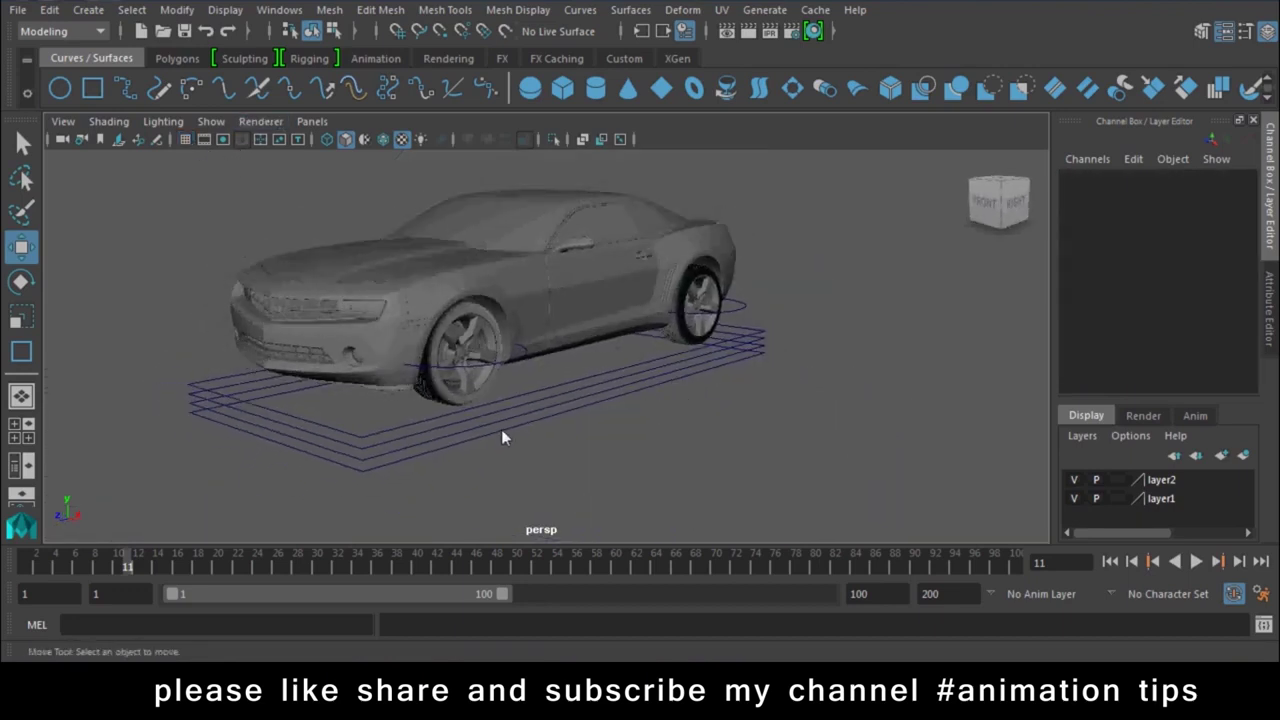
- Freeze transformations on the stacked Rotate squares, then select the L_Door group and rear wheel control
left_click(501, 429)
left_click(590, 388, "shift")
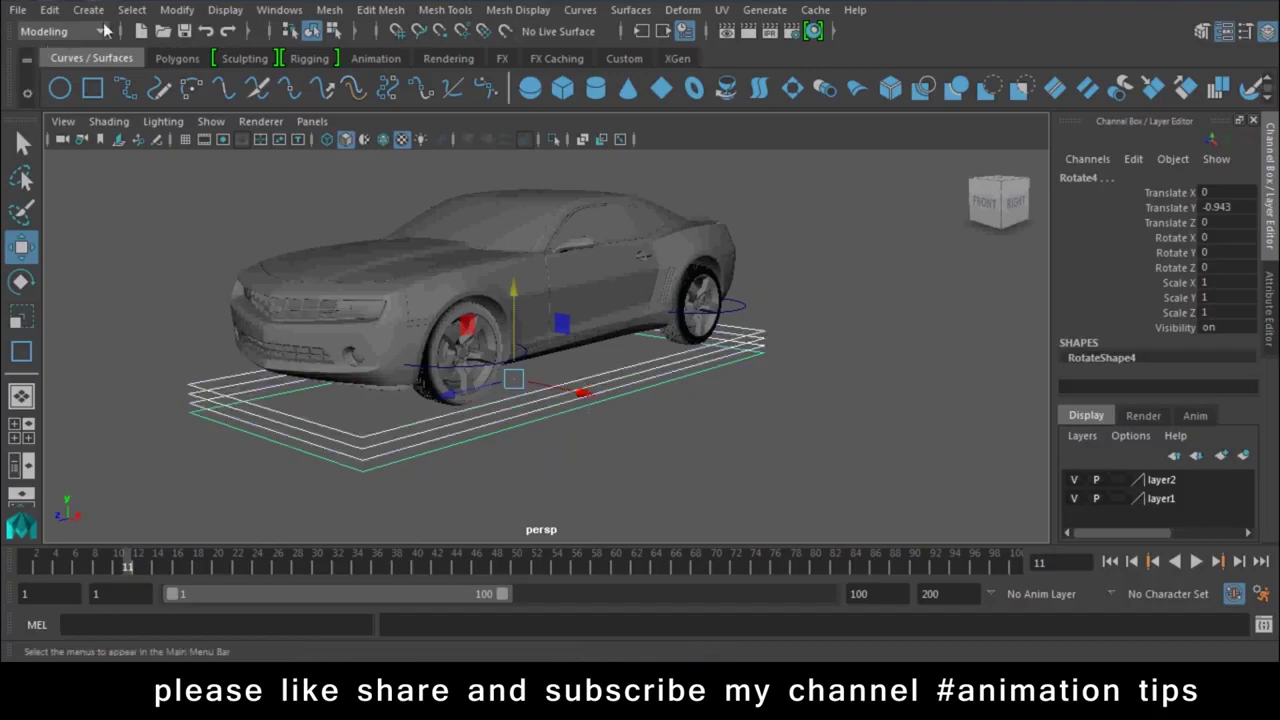
left_click(176, 10)
left_click(194, 98)
left_click(815, 466)
left_click(604, 308)
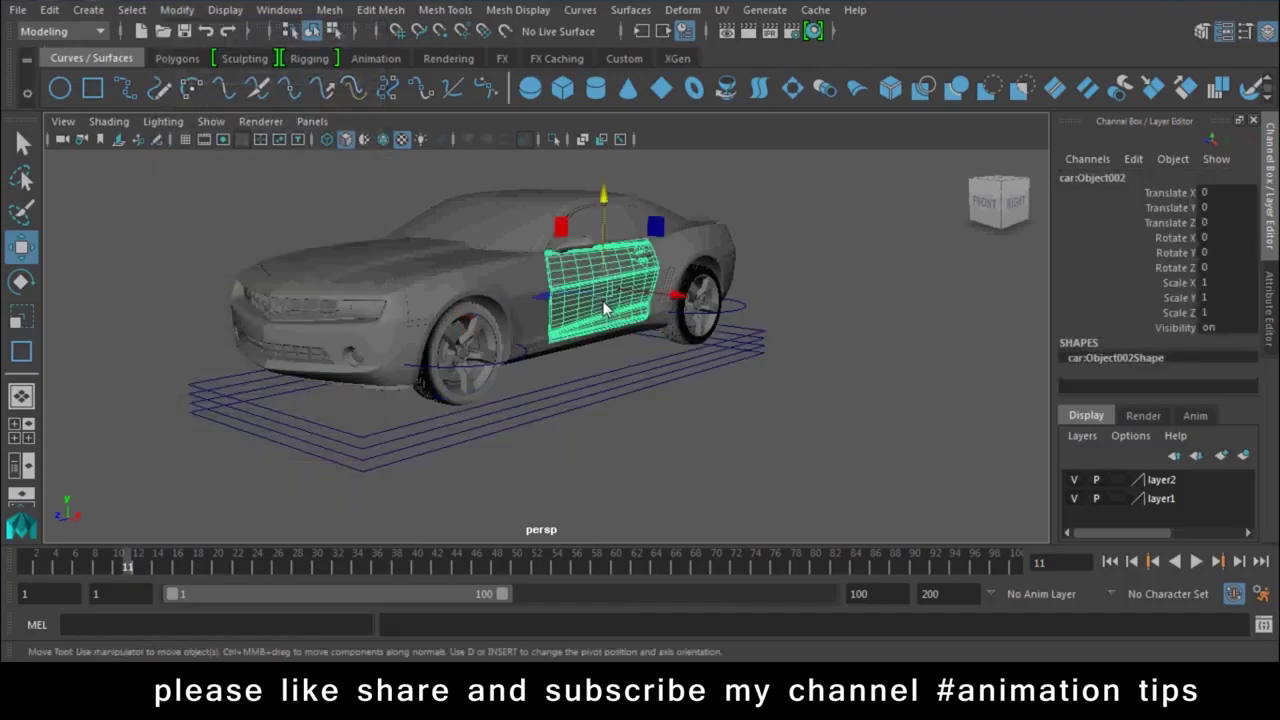
key("Up")
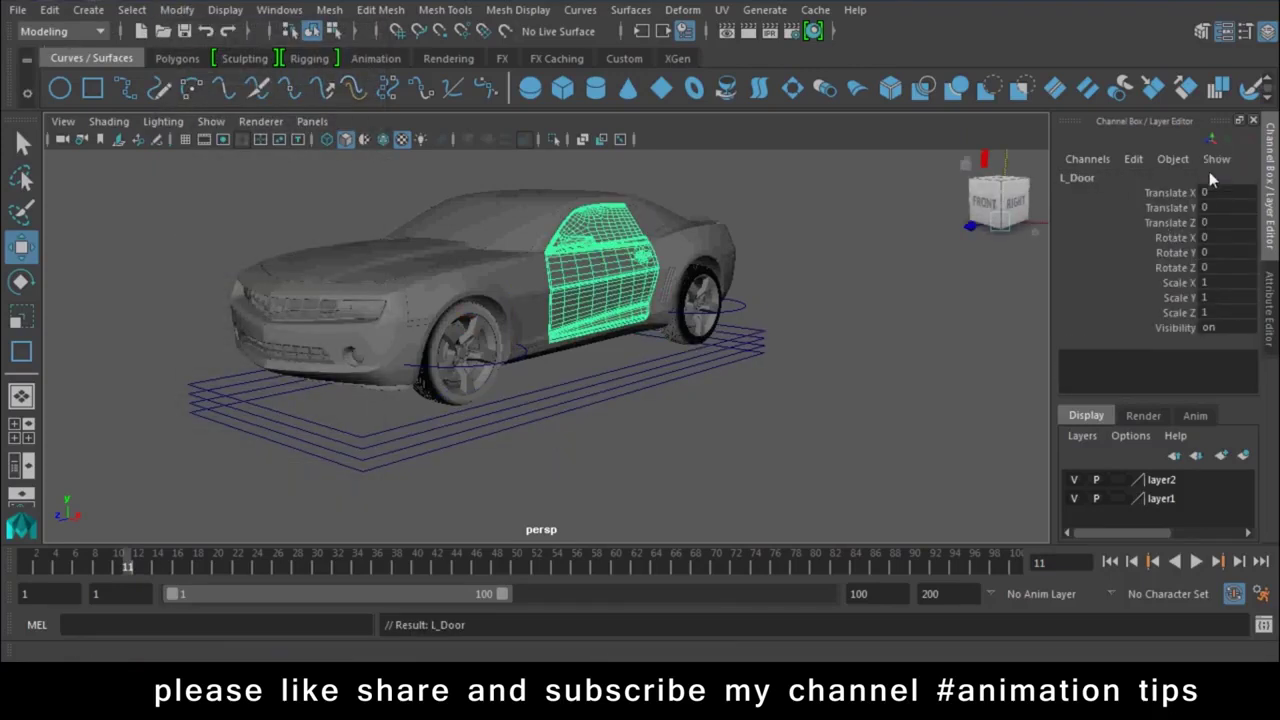
left_click(742, 305)
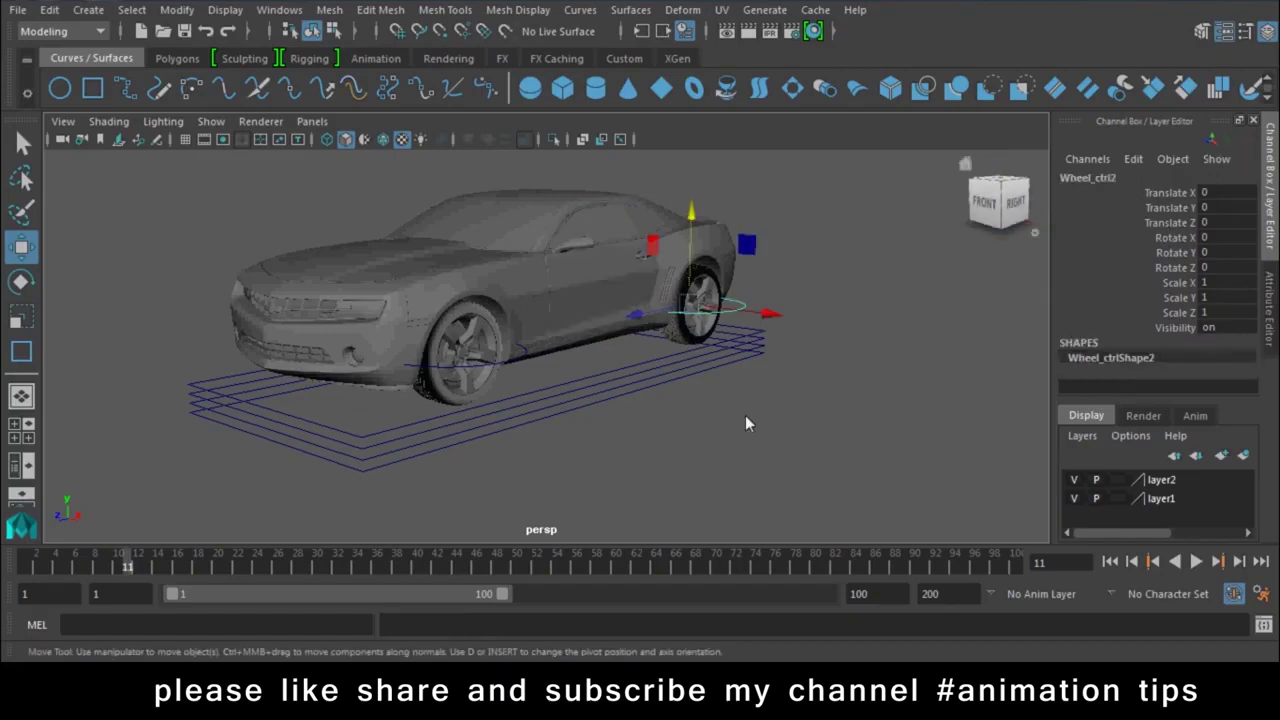
left_click(640, 494)
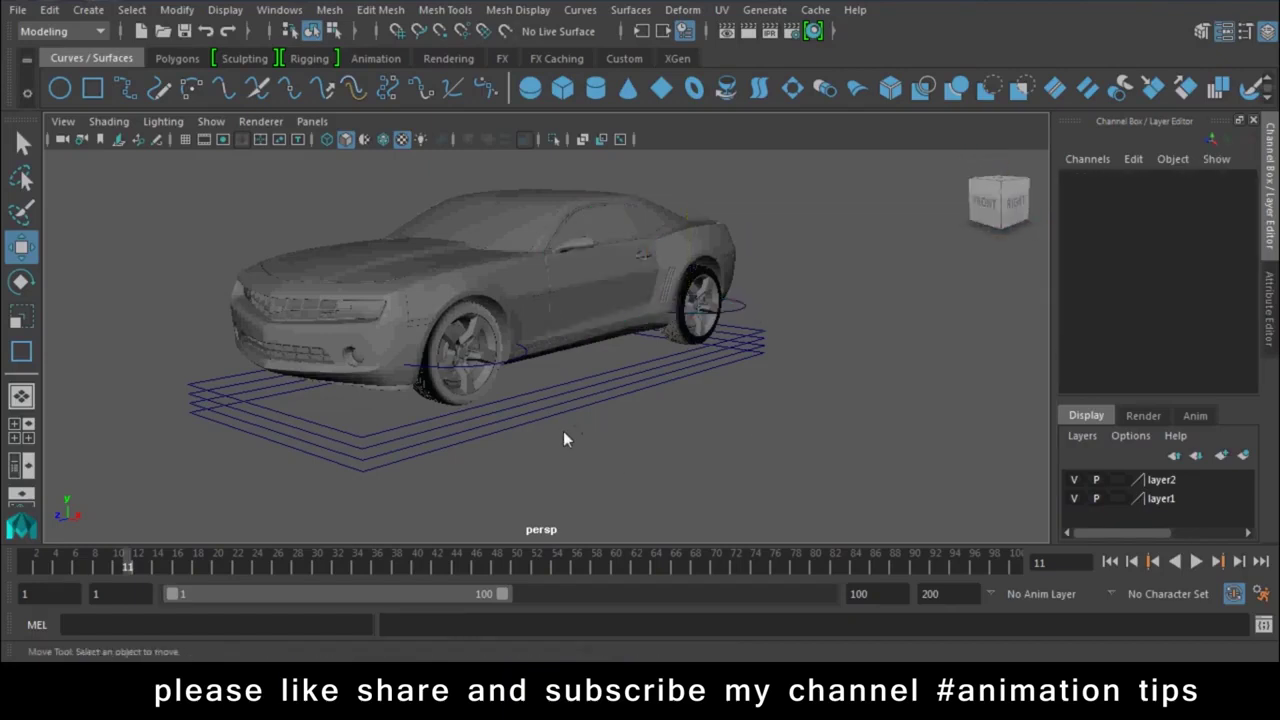
- Duplicate the lowest ground square and scale the copy up to about 1.254
left_click(545, 424)
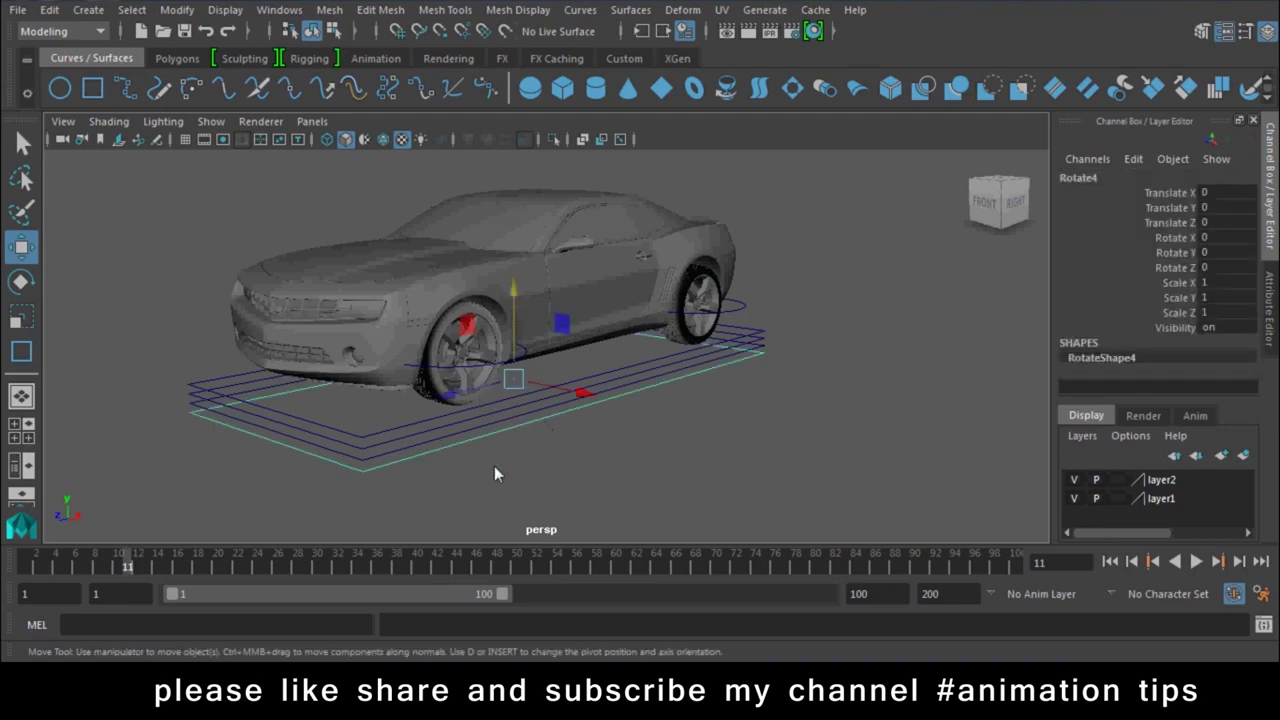
key("ctrl+d")
key("r")
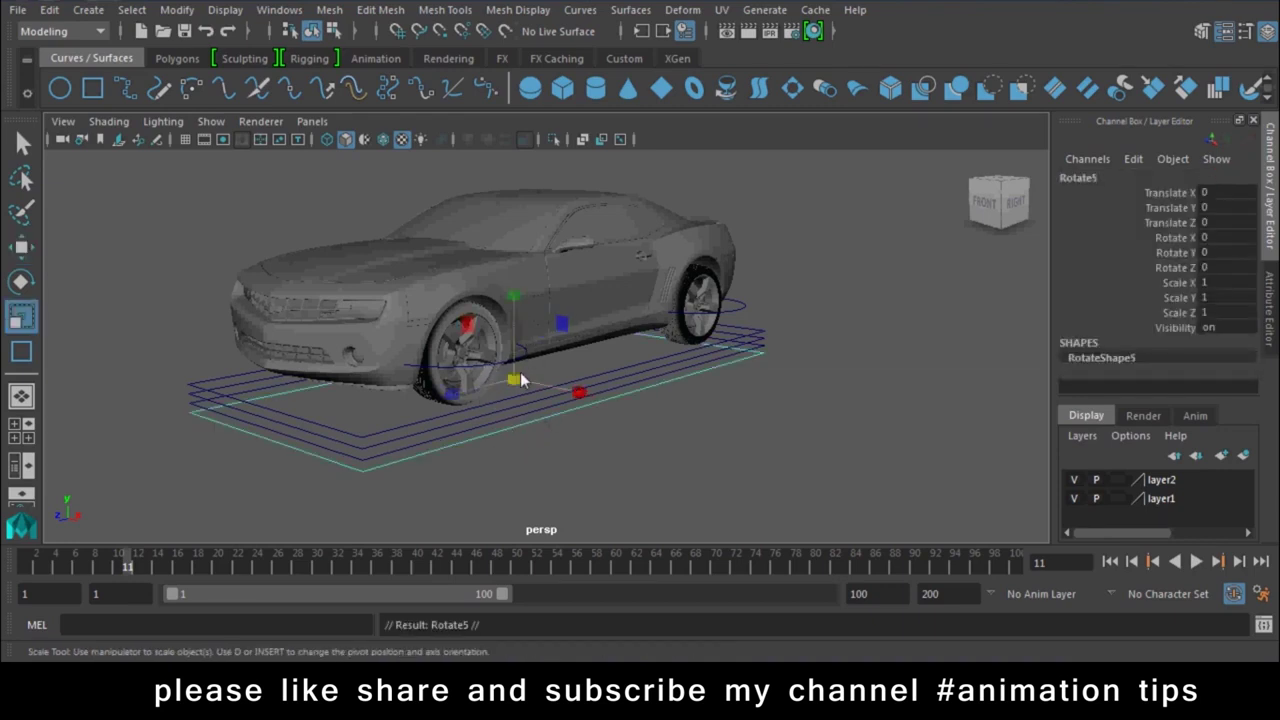
left_click_drag(513, 379, 600, 318)
- Rename the enlarged square Master_Car_Ctrl
double_click(1120, 179)
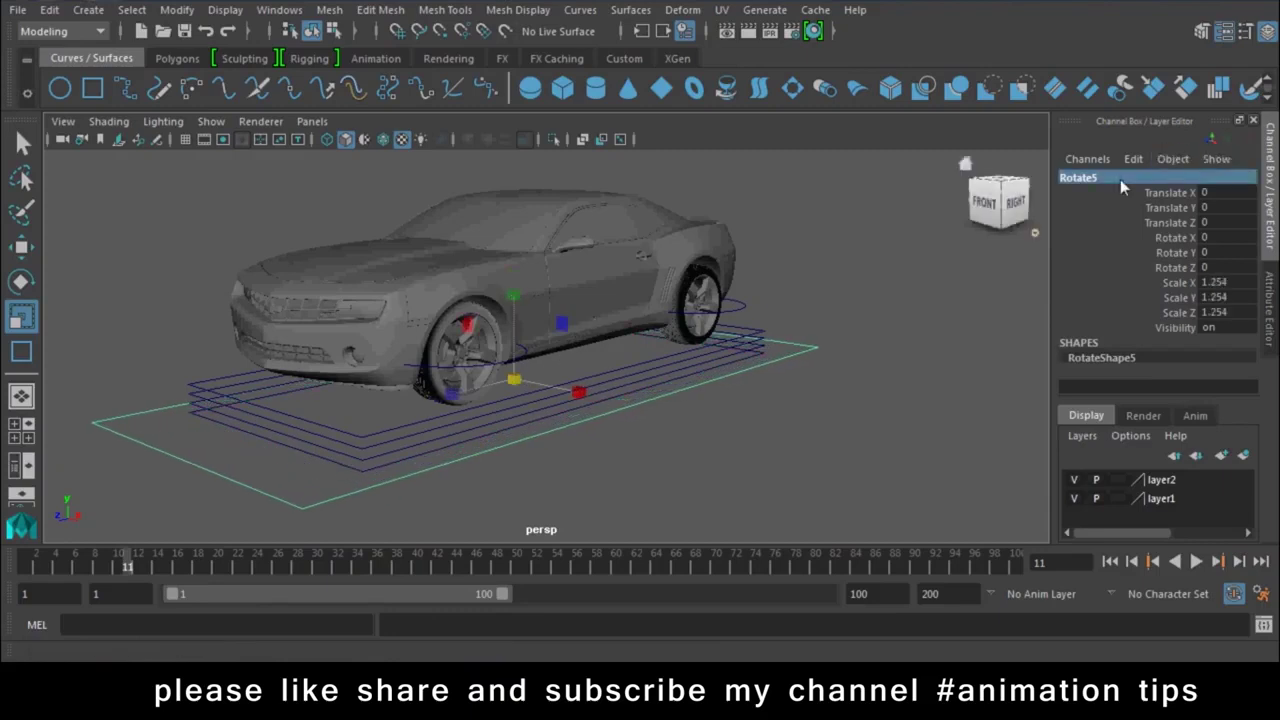
type("Master Car Ctrl")
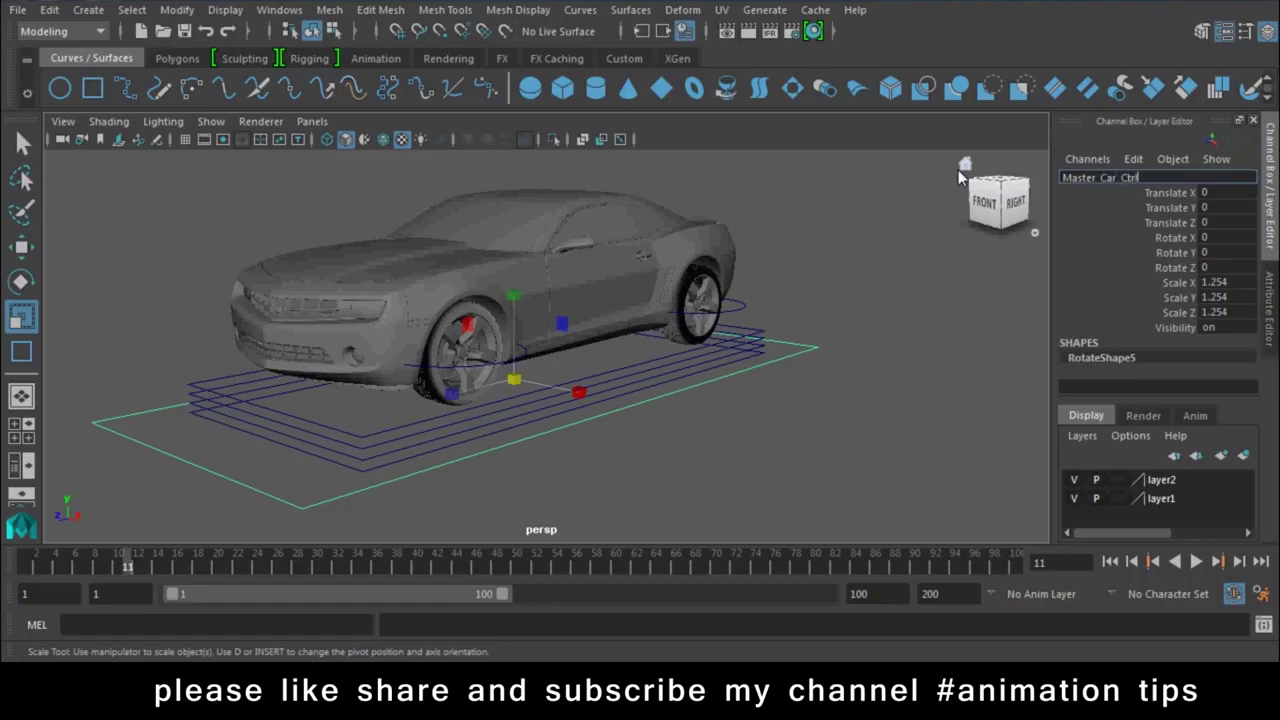
key("Return")
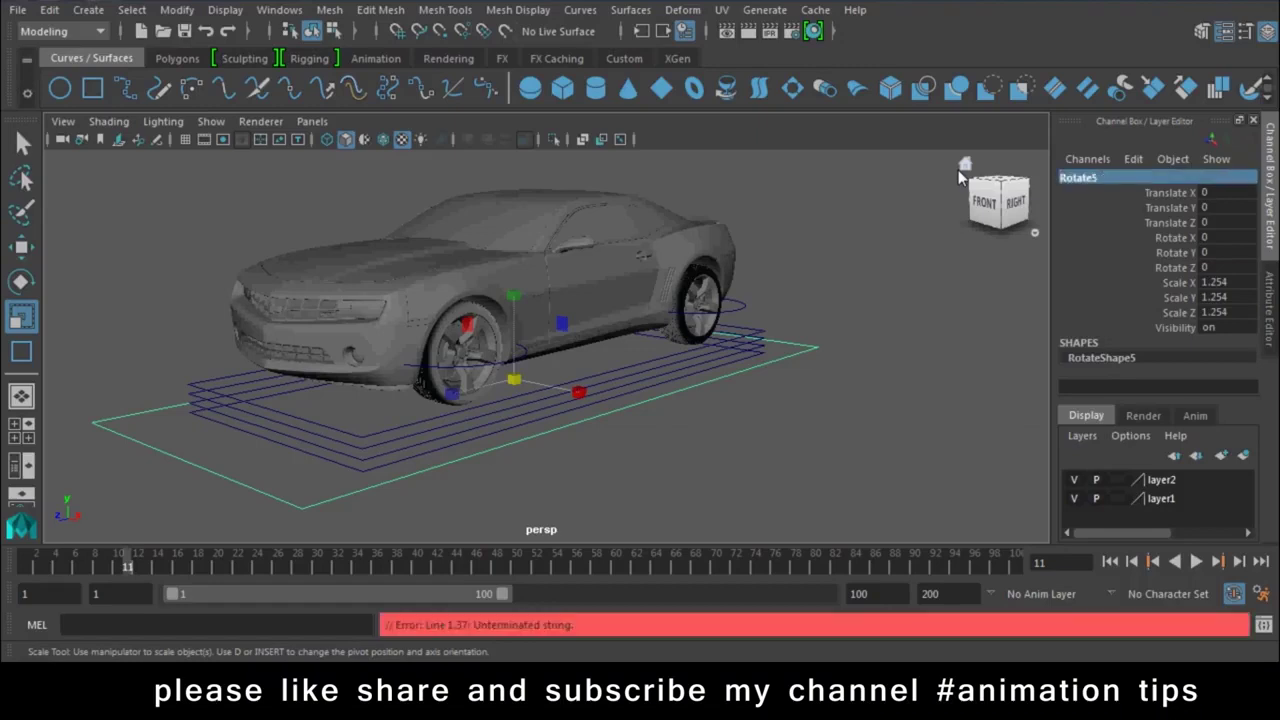
left_click(1100, 178)
type("Master")
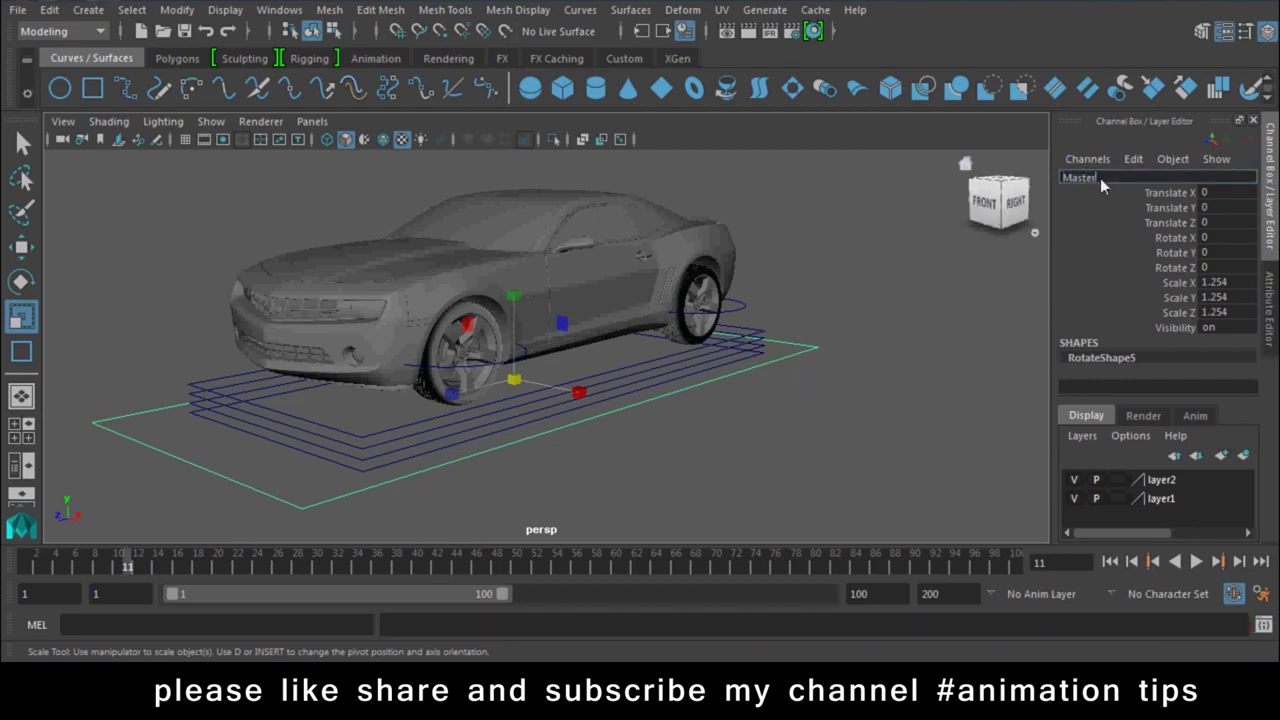
type("_Car")
key("Return")
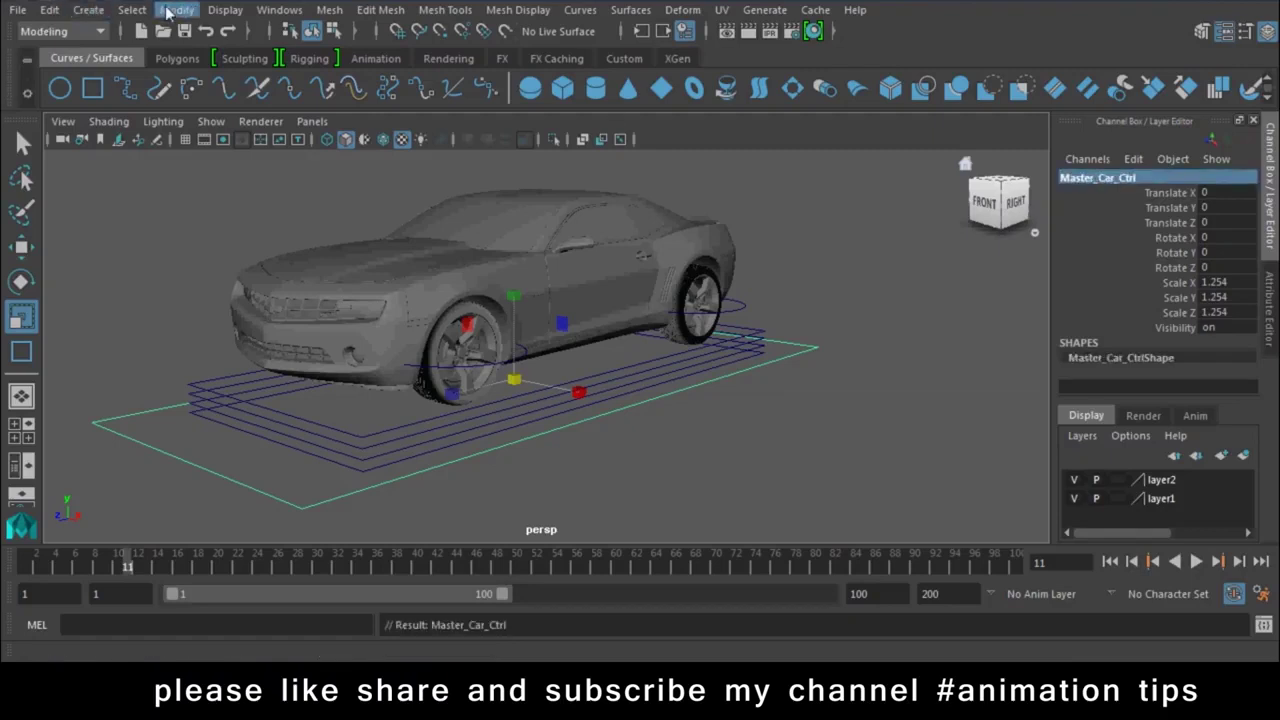
- Freeze Master_Car_Ctrl's transformations so its scale returns to 1
left_click(177, 10)
left_click(243, 97)
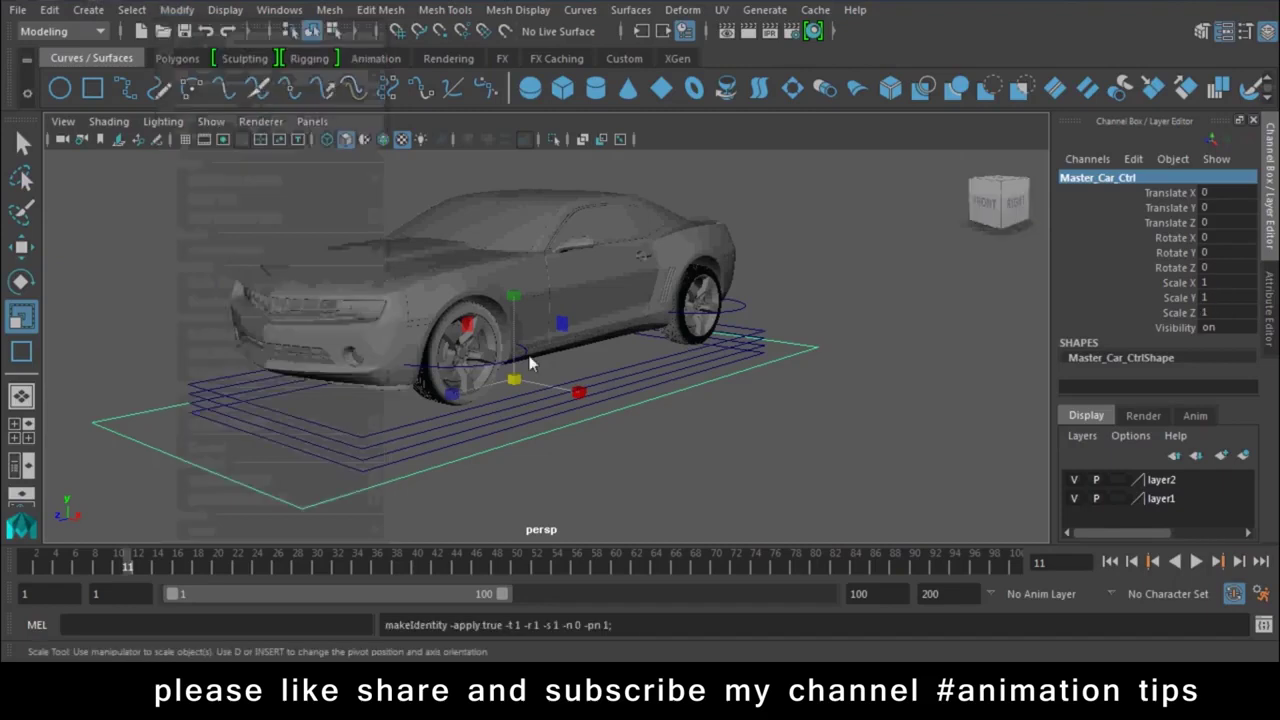
left_click(722, 477)
- Confirm the front wheel Wheel1 sits under its Wheel_ctrl1 circle control
scroll(584, 394, "down", 3)
mouse_move(585, 388)
left_mouse_down("alt")
mouse_move(851, 387)
mouse_move(362, 404)
mouse_move(760, 413)
mouse_move(491, 398)
left_mouse_up("alt")
mouse_move(491, 398)
right_mouse_down("alt")
mouse_move(543, 485)
mouse_move(638, 470)
mouse_move(618, 495)
right_mouse_up("alt")
left_click_drag(618, 495, 672, 532, "alt")
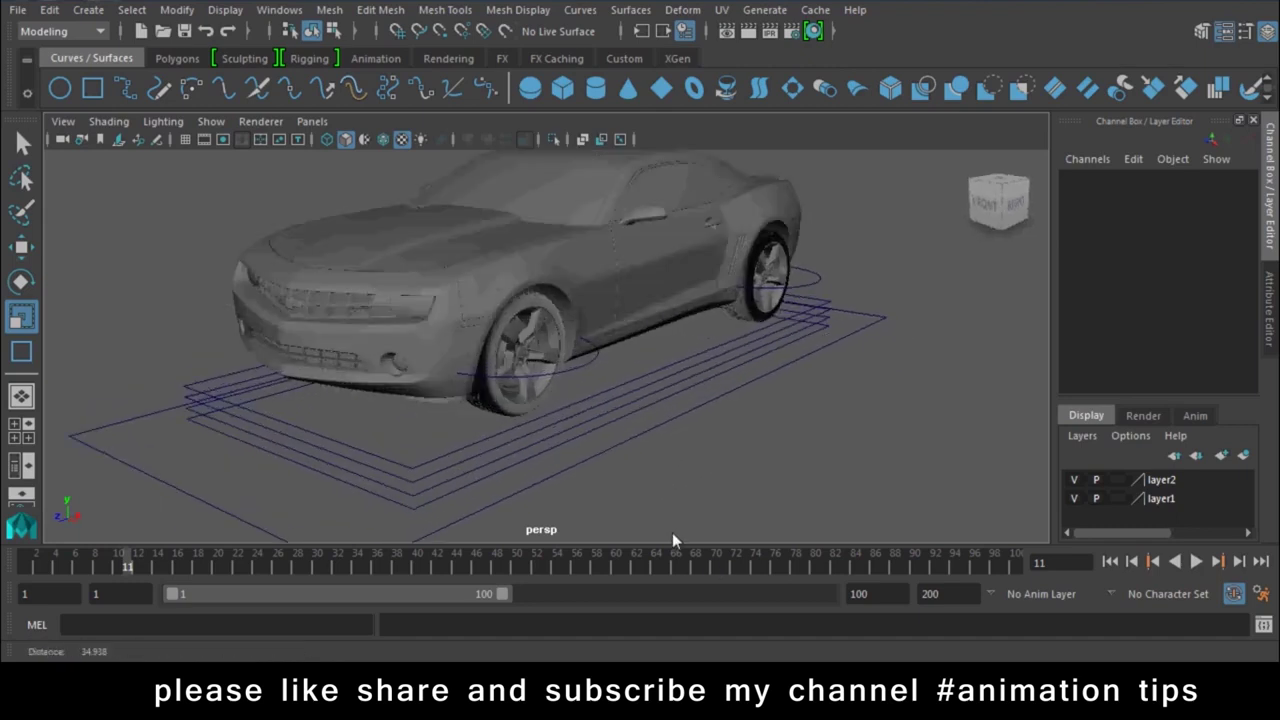
right_click_drag(672, 532, 624, 460, "alt")
left_click_drag(624, 460, 634, 485, "alt")
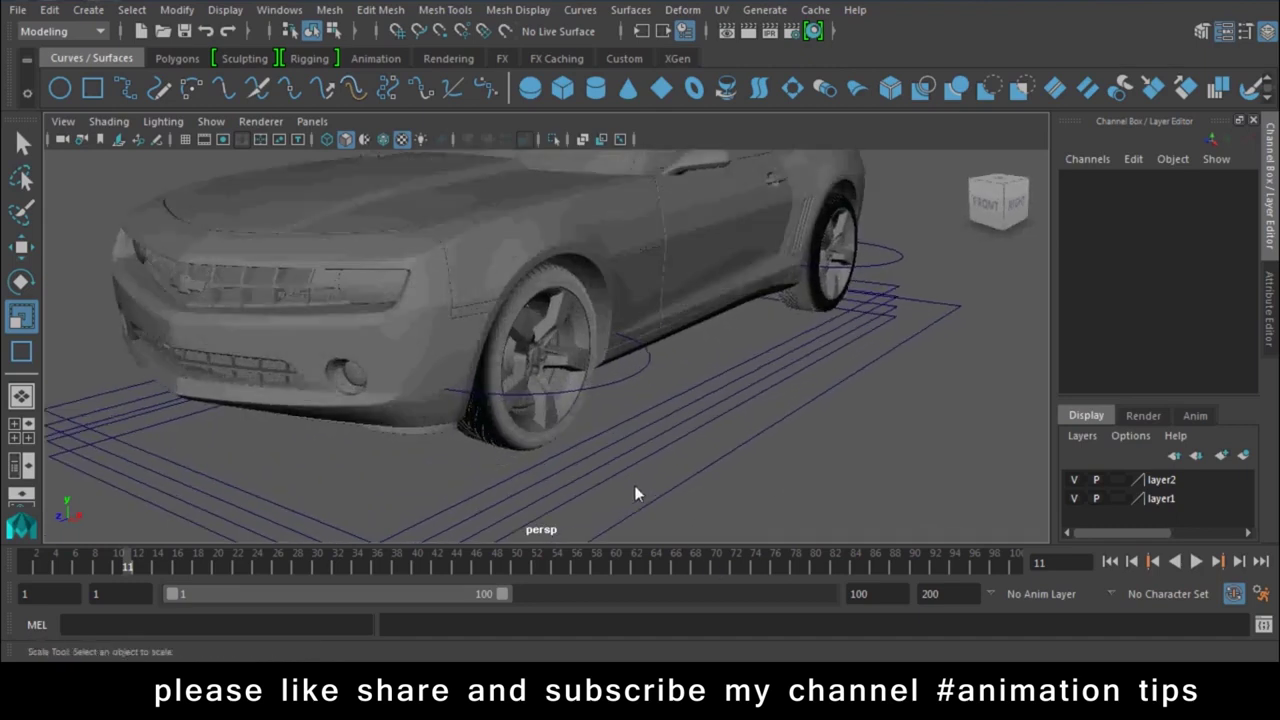
left_click(578, 341)
key("Up")
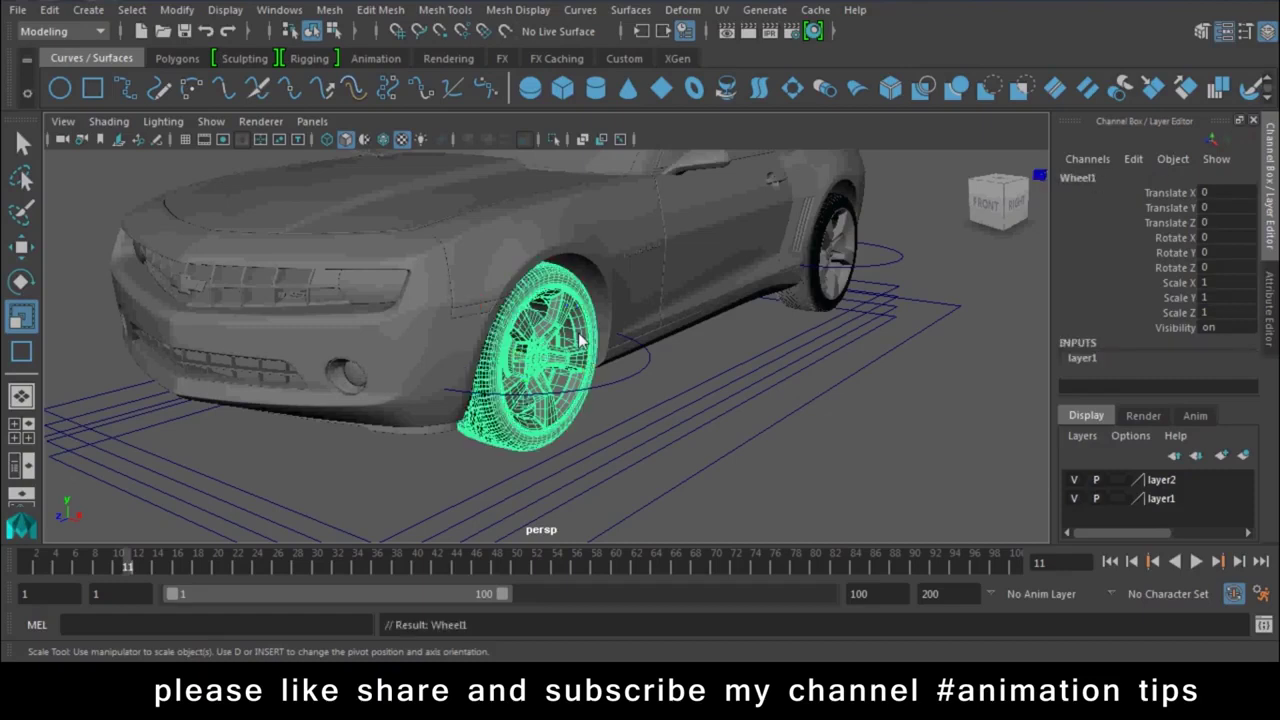
mouse_move(578, 341)
left_mouse_down("alt")
mouse_move(665, 387)
mouse_move(625, 377)
mouse_move(672, 369)
mouse_move(664, 361)
left_mouse_up("alt")
left_click(664, 364)
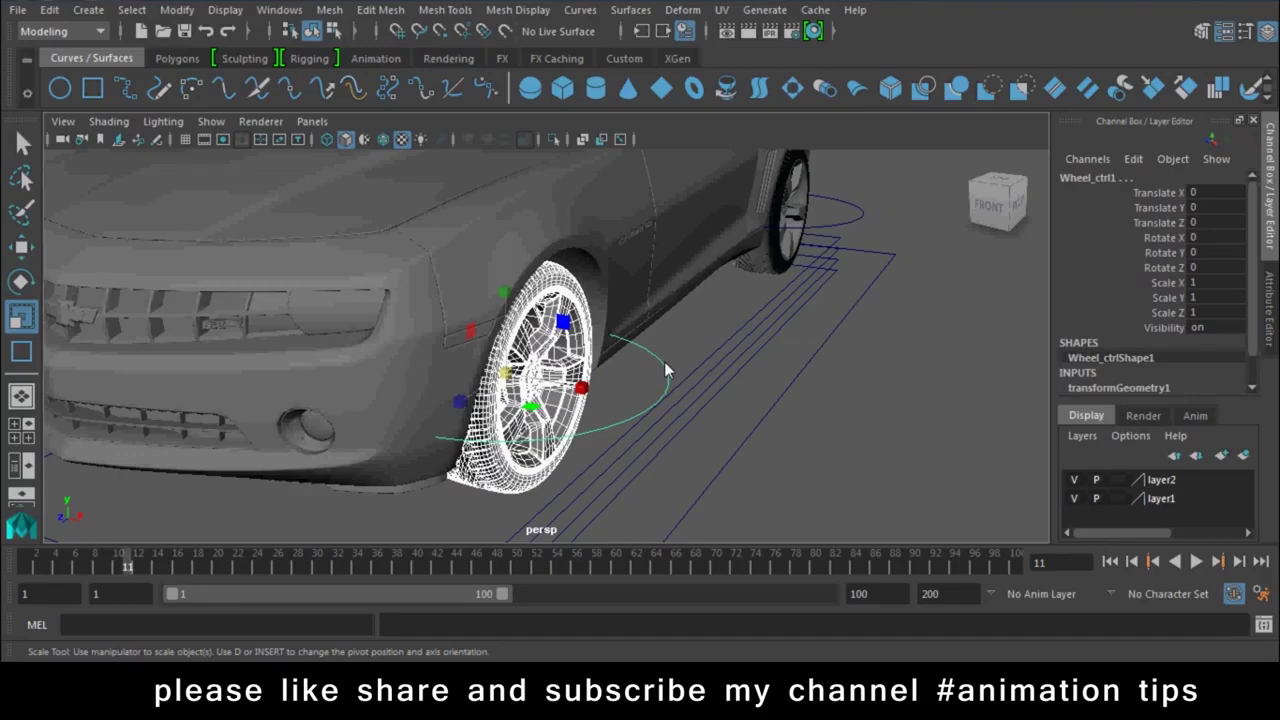
key("Down")
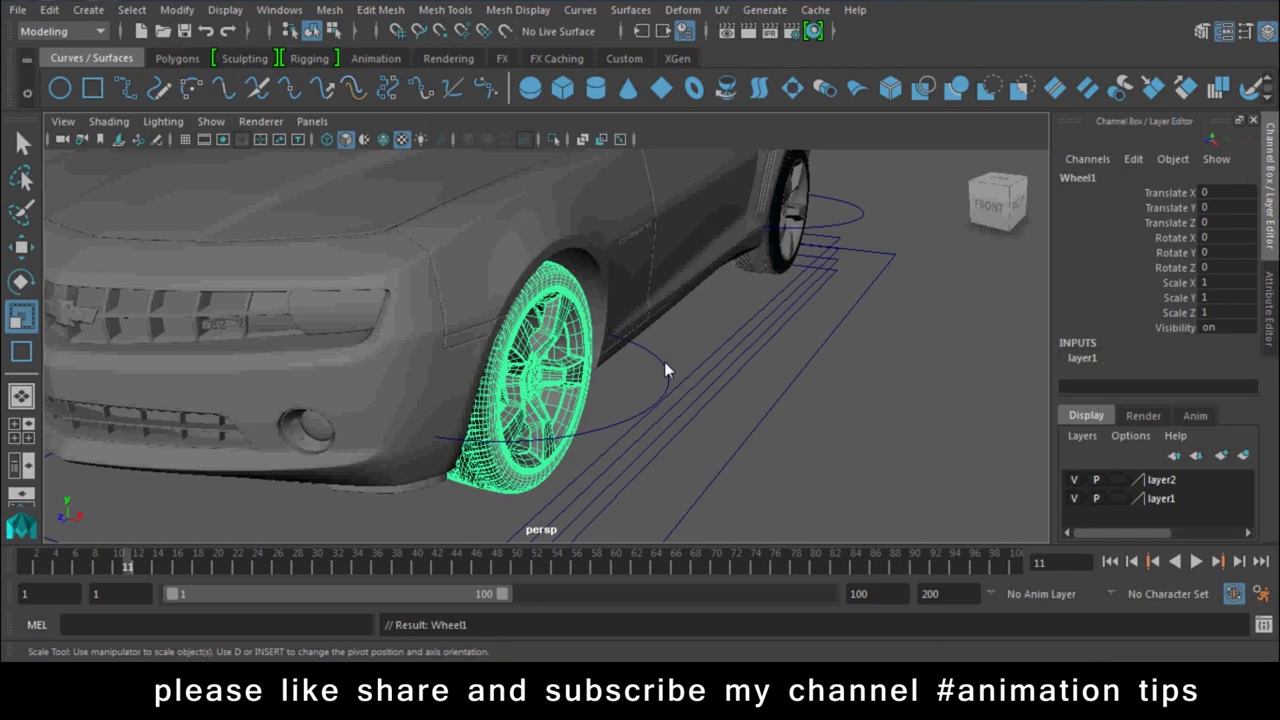
- Confirm the other front wheel Wheel2 sits under Wheel_ctrl2
mouse_move(701, 321)
left_mouse_down("alt")
mouse_move(556, 318)
mouse_move(663, 434)
mouse_move(526, 369)
left_mouse_up("alt")
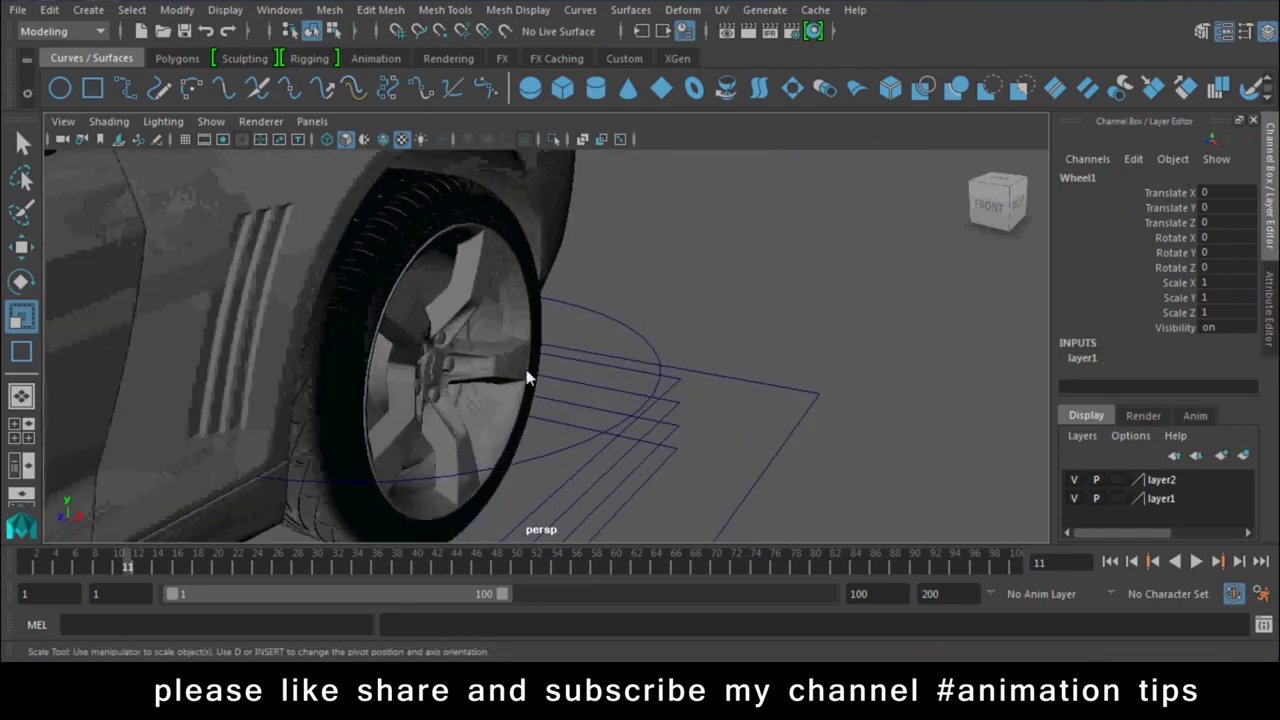
left_click(527, 371)
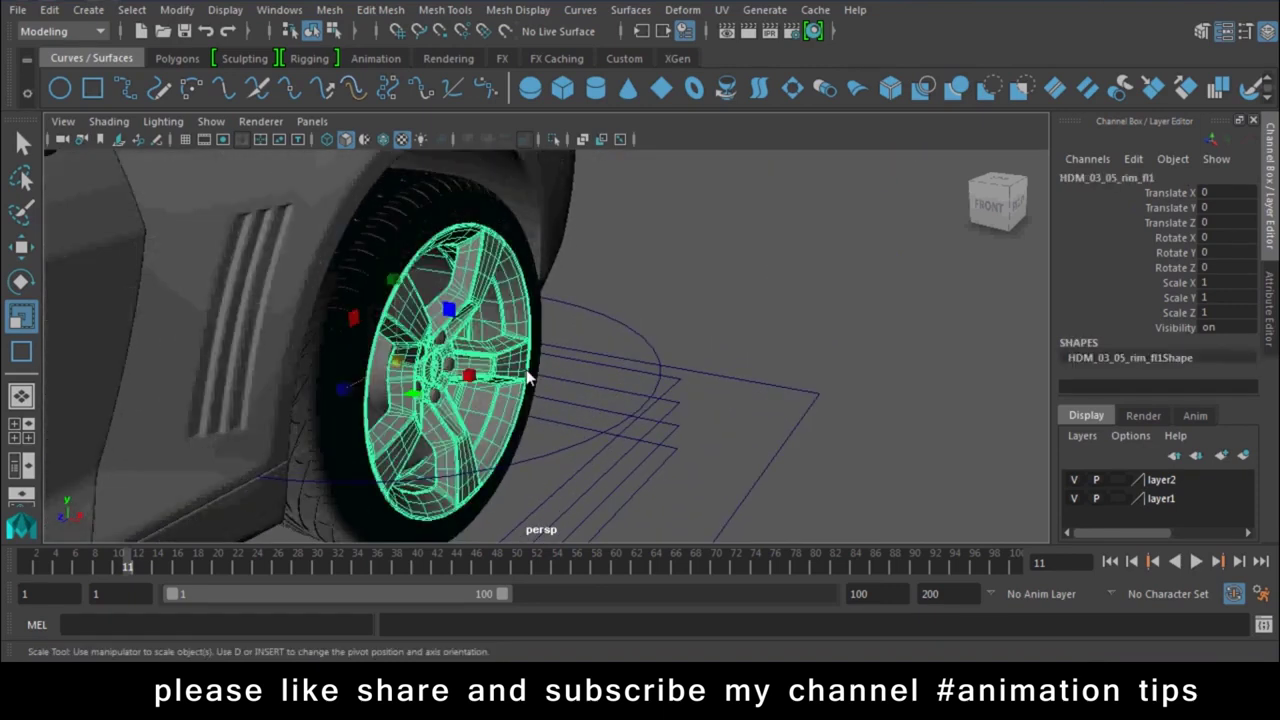
key("Up")
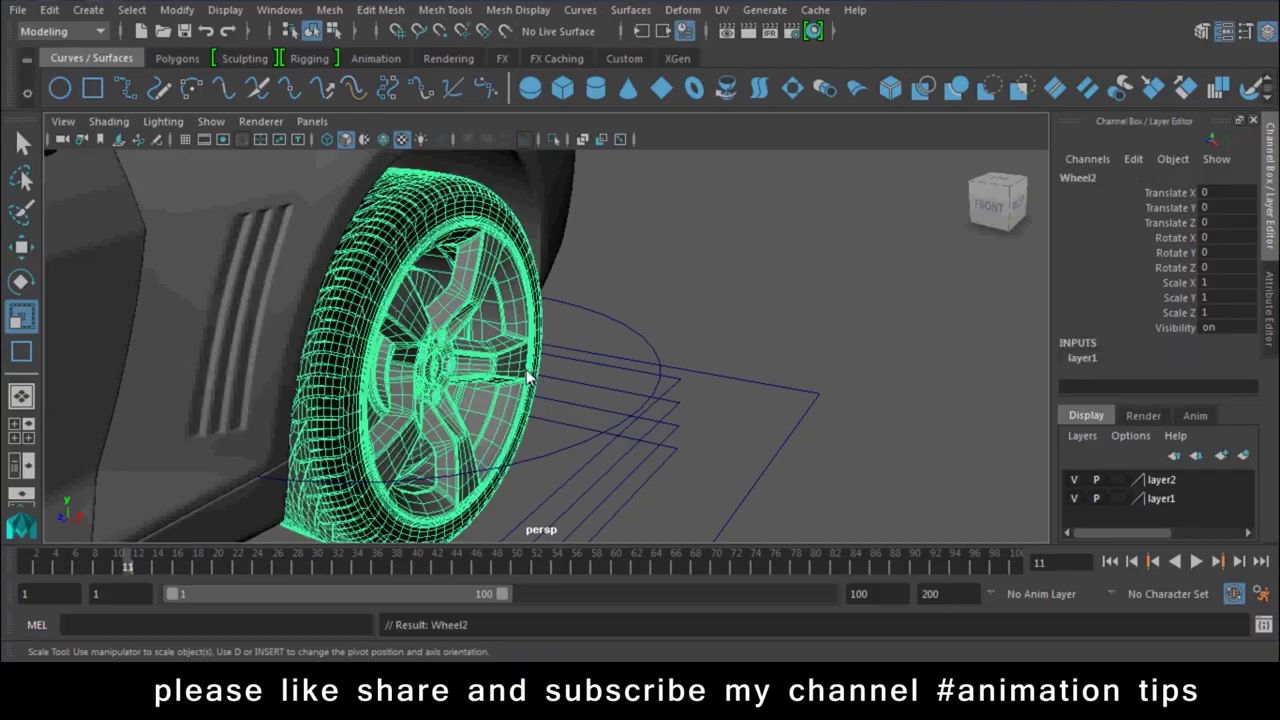
left_click(618, 322)
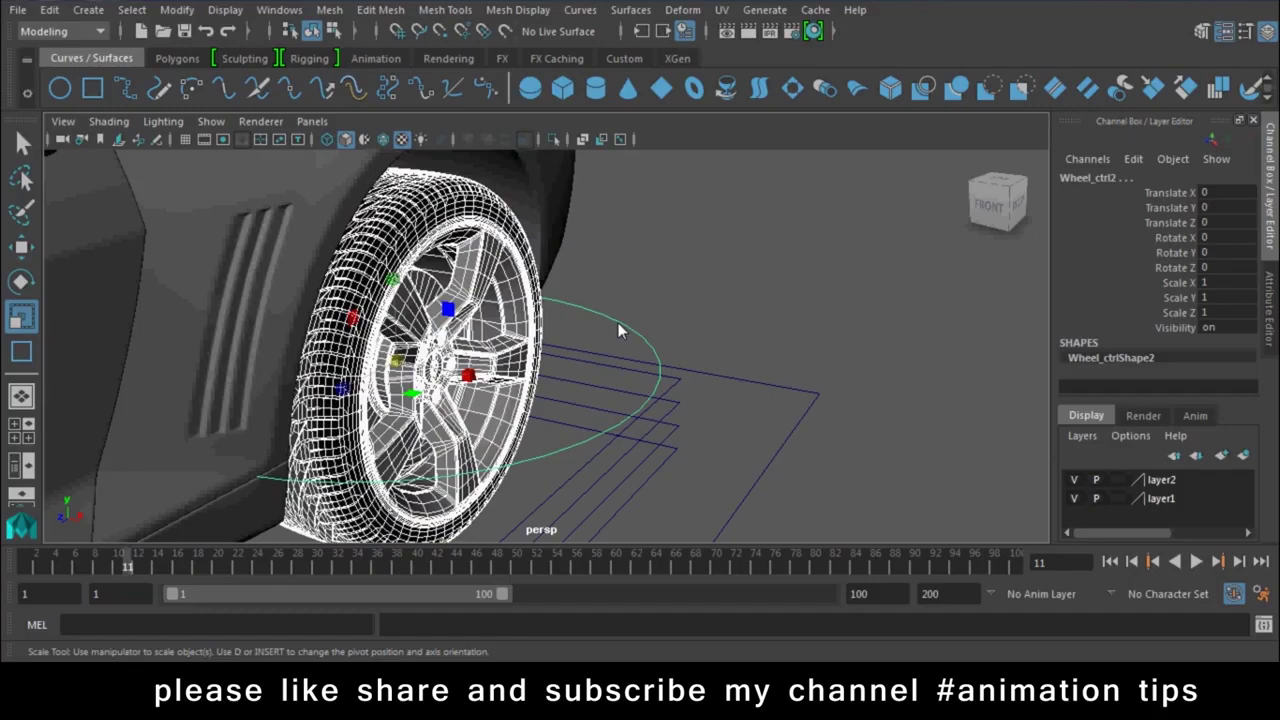
key("p")
- Test-move Wheel_ctrl1 away from the car, then undo the move
mouse_move(618, 330)
right_mouse_down("alt")
mouse_move(564, 309)
mouse_move(366, 298)
right_mouse_up("alt")
left_click(580, 321)
left_click_drag(366, 298, 522, 382, "alt")
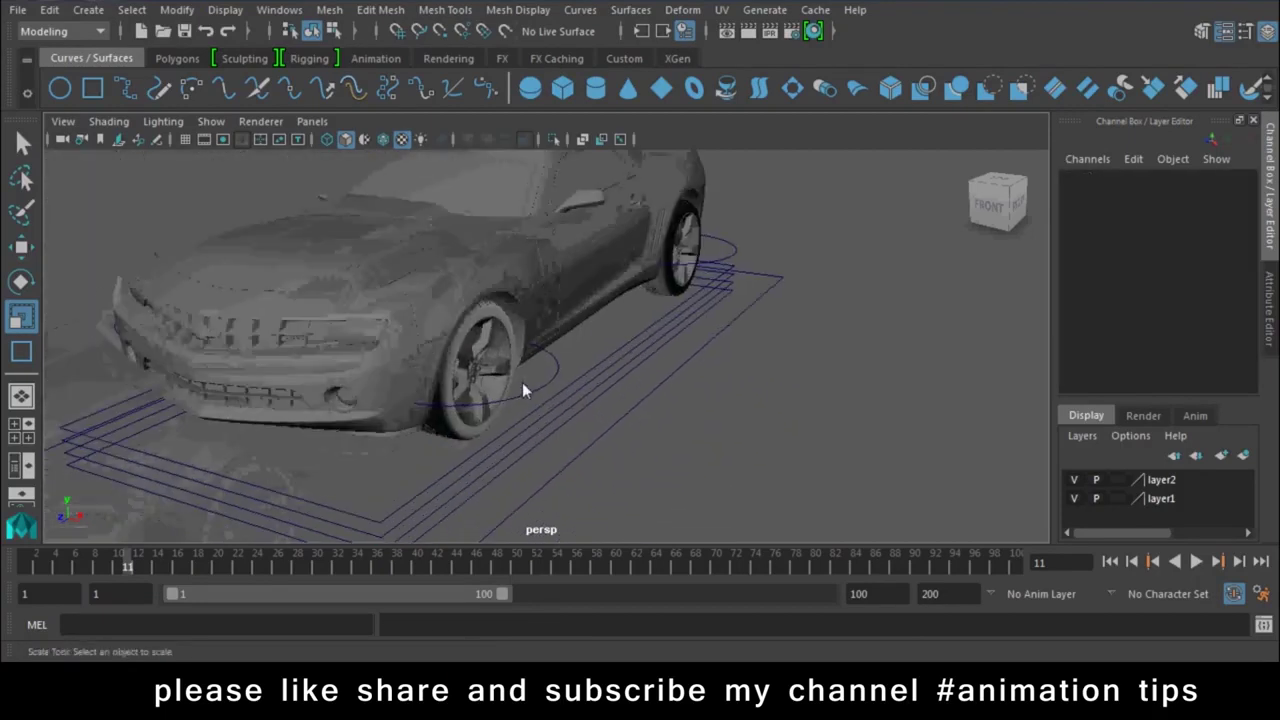
left_click(452, 415)
key("w")
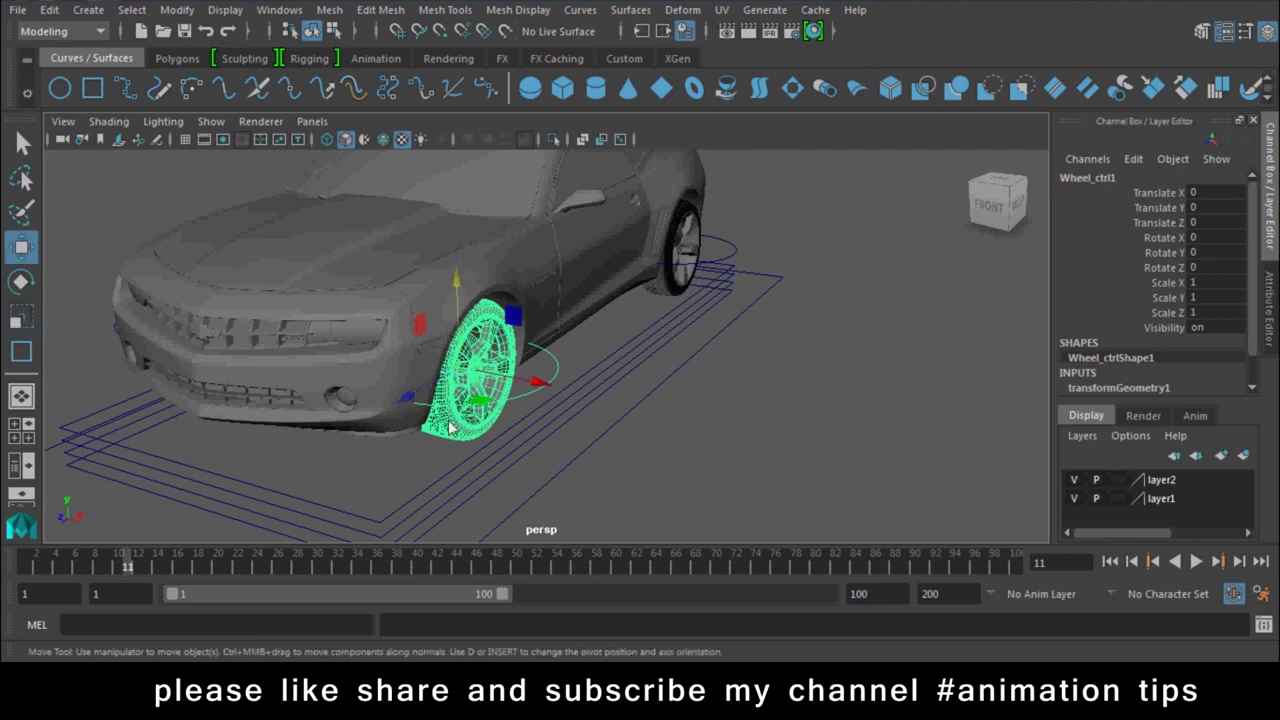
left_click_drag(415, 391, 15, 612)
key("ctrl+z")
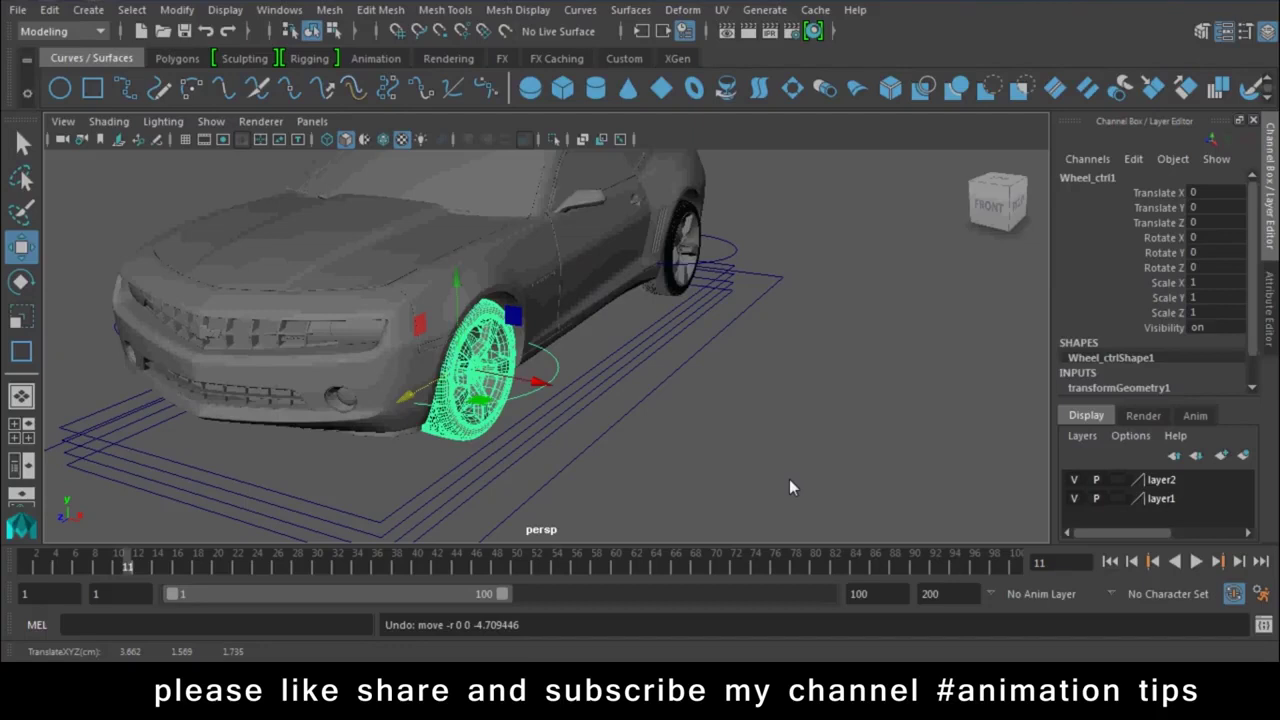
- Confirm the rear wheel Wheel3 sits under Wheel_ctrl3
mouse_move(677, 523)
left_mouse_down("alt")
mouse_move(1042, 522)
mouse_move(843, 300)
mouse_move(657, 497)
left_mouse_up("alt")
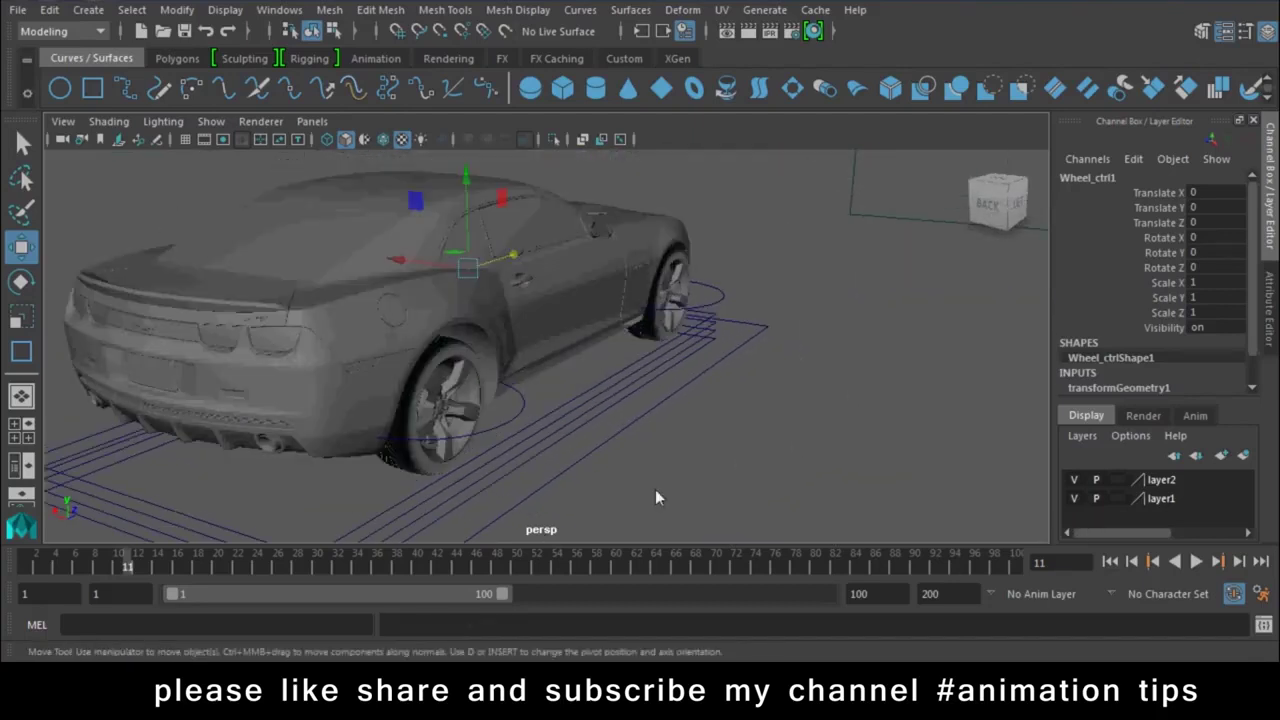
scroll(655, 497, "up", 5)
middle_click_drag(427, 427, 572, 334, "alt")
left_click(575, 333)
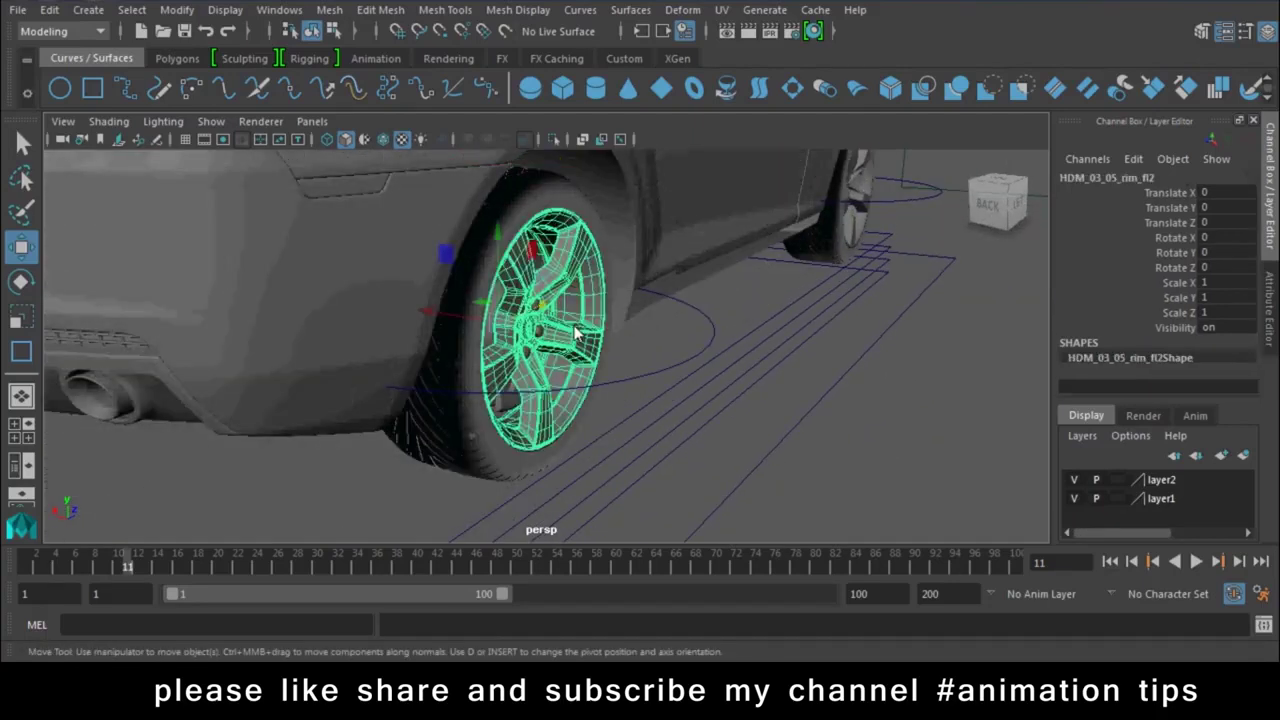
key("Up")
left_click(708, 316)
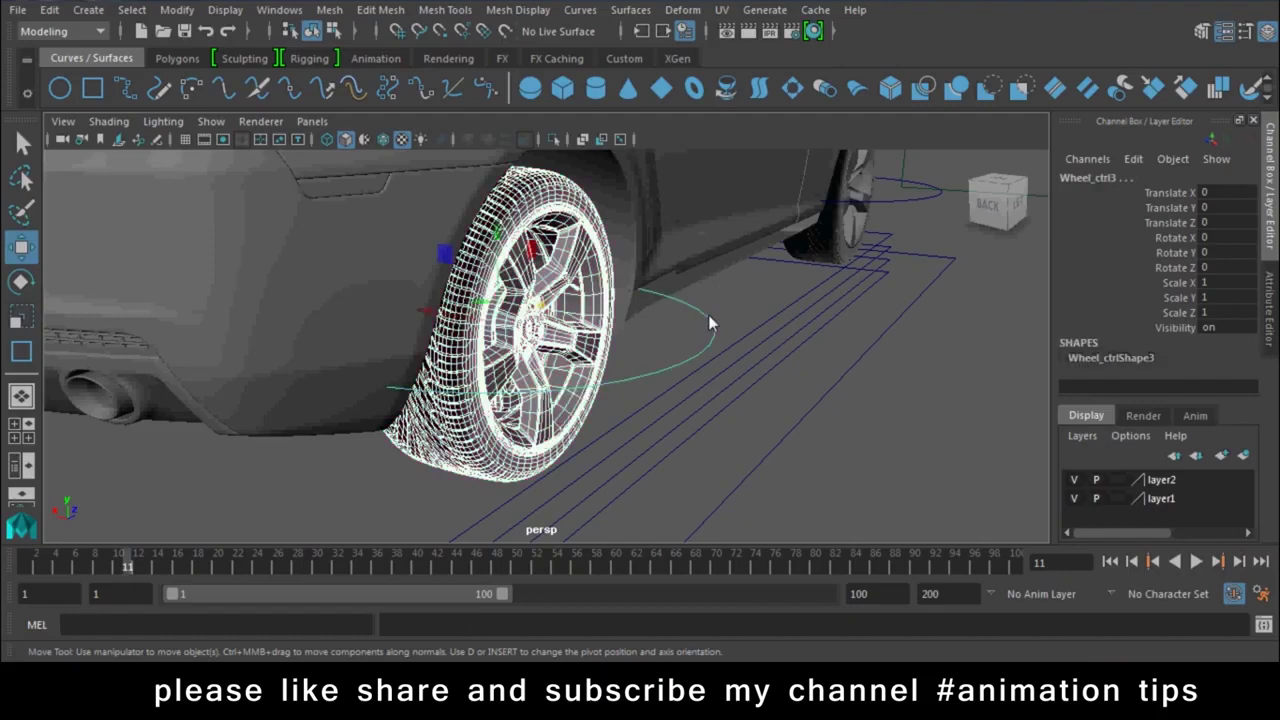
key("Down")
- Confirm the other rear wheel Wheel4 has its control circle above it
mouse_move(708, 316)
left_mouse_down("alt")
mouse_move(728, 394)
mouse_move(219, 447)
mouse_move(460, 475)
mouse_move(517, 386)
left_mouse_up("alt")
left_click(517, 386)
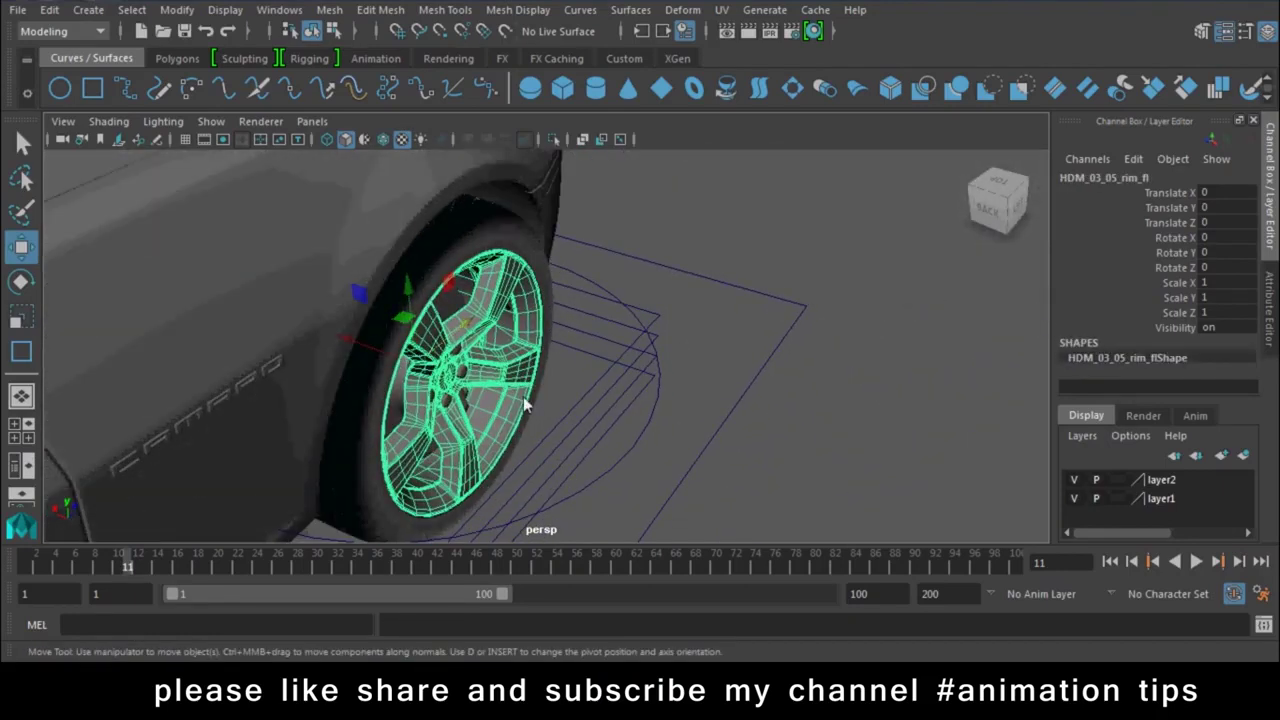
key("Up")
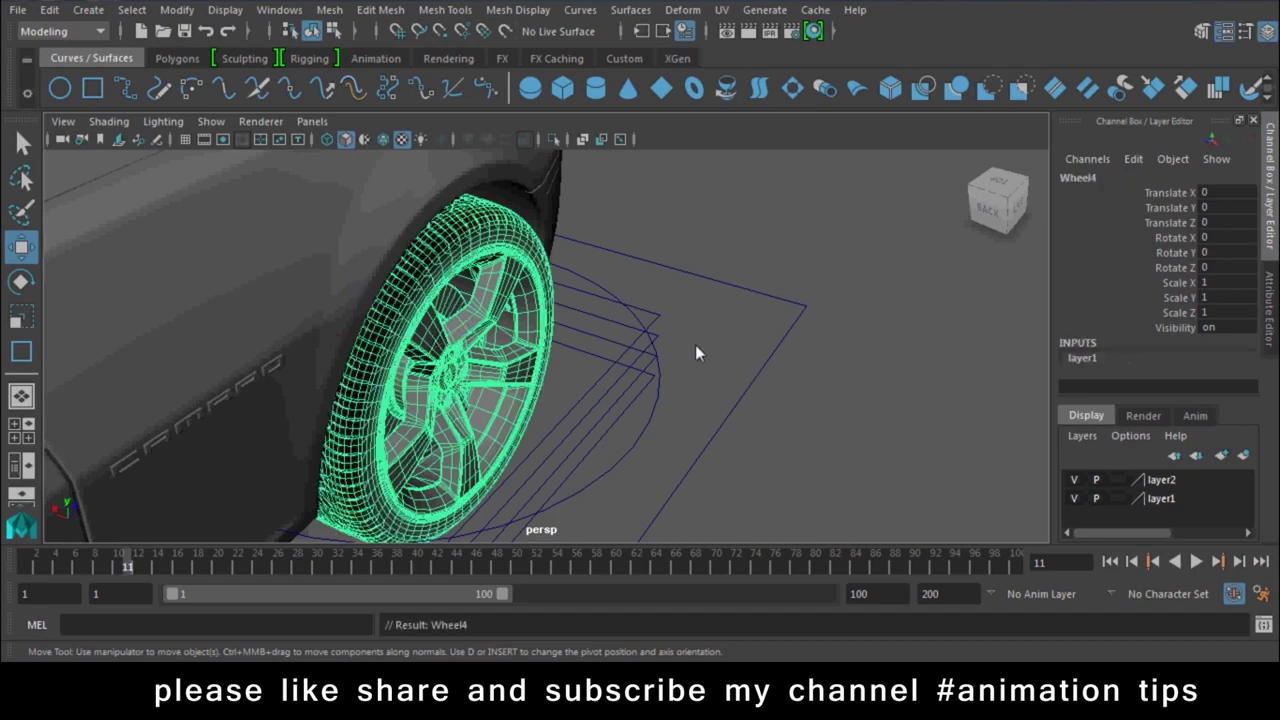
key("Up")
key("Down")
- Select Wheel_ctrl1–4, then Master_Car_Ctrl last, and parent them with P
right_click_drag(640, 483, 412, 270, "alt")
mouse_move(412, 270)
left_mouse_down("alt")
mouse_move(373, 434)
mouse_move(419, 432)
mouse_move(431, 447)
left_mouse_up("alt")
left_click(451, 428)
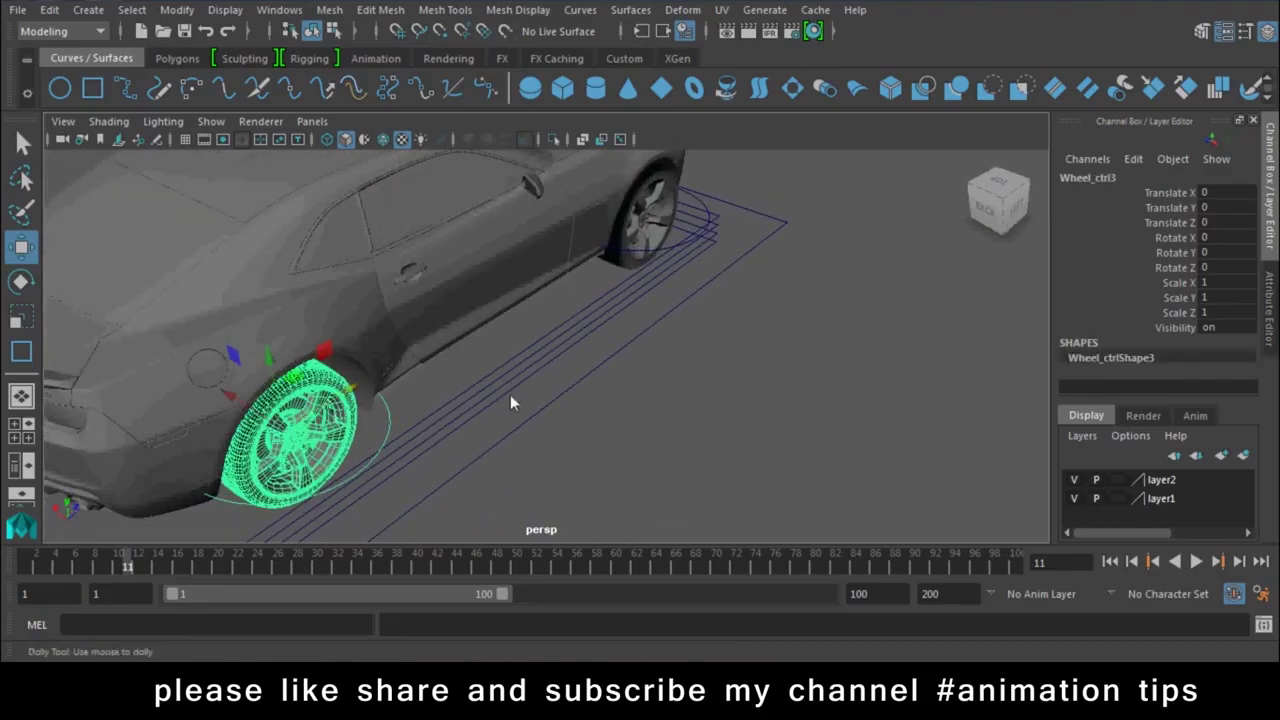
left_click_drag(510, 394, 632, 414, "alt")
mouse_move(449, 449)
left_mouse_down("alt")
mouse_move(623, 449)
mouse_move(808, 478)
mouse_move(697, 509)
mouse_move(752, 501)
left_mouse_up("alt")
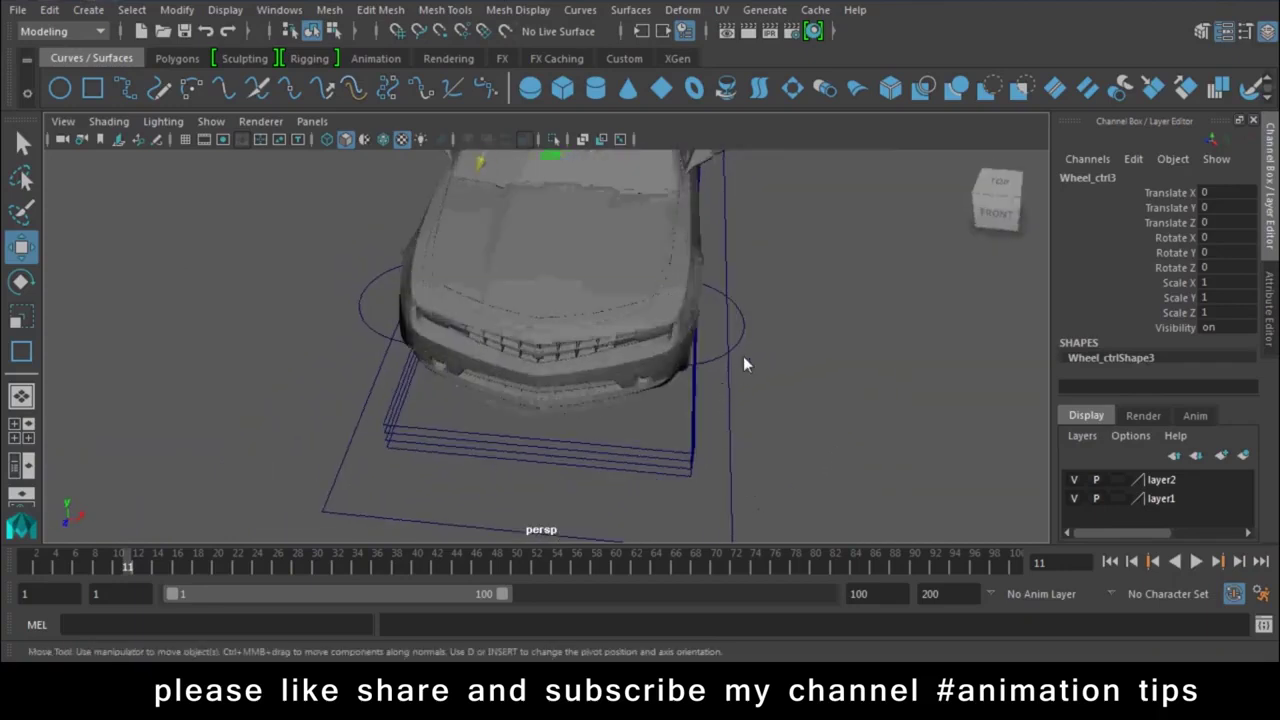
left_click(747, 320)
left_click(363, 284, "shift")
mouse_move(959, 453)
left_mouse_down("alt")
mouse_move(609, 409)
mouse_move(451, 356)
left_mouse_up("alt")
left_click(384, 333)
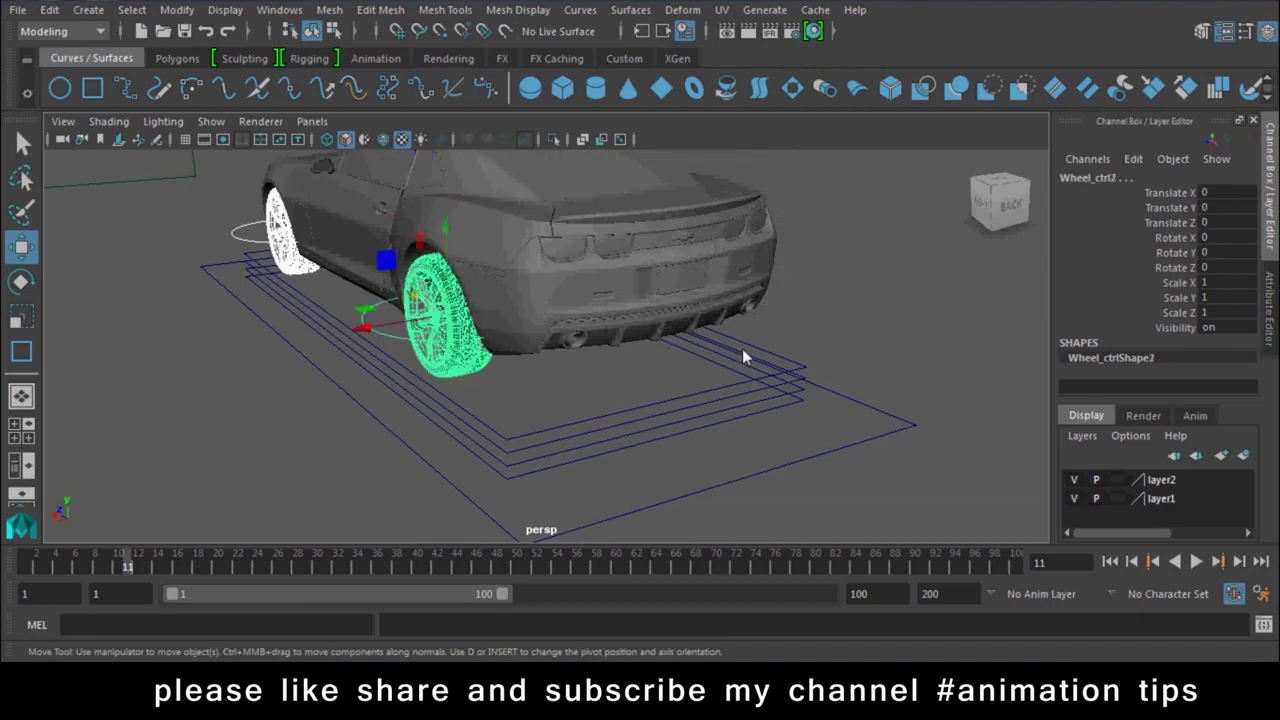
left_click_drag(742, 357, 563, 333, "alt")
left_click(669, 388)
mouse_move(530, 287)
left_mouse_down("alt")
mouse_move(669, 388)
mouse_move(531, 357)
mouse_move(730, 396)
left_mouse_up("alt")
left_click(773, 286)
key("p")
left_click(772, 285)
right_click_drag(783, 358, 515, 364, "alt")
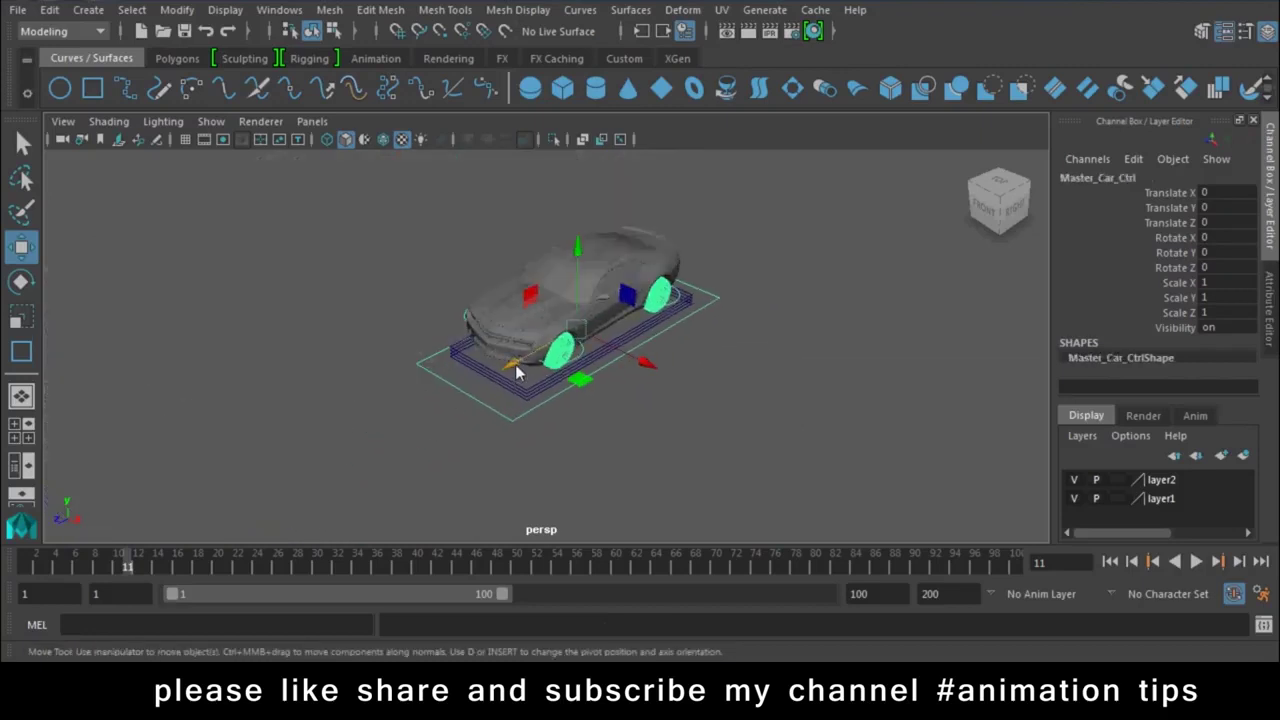
left_click_drag(515, 370, 110, 515)
right_click_drag(110, 515, 543, 524, "alt")
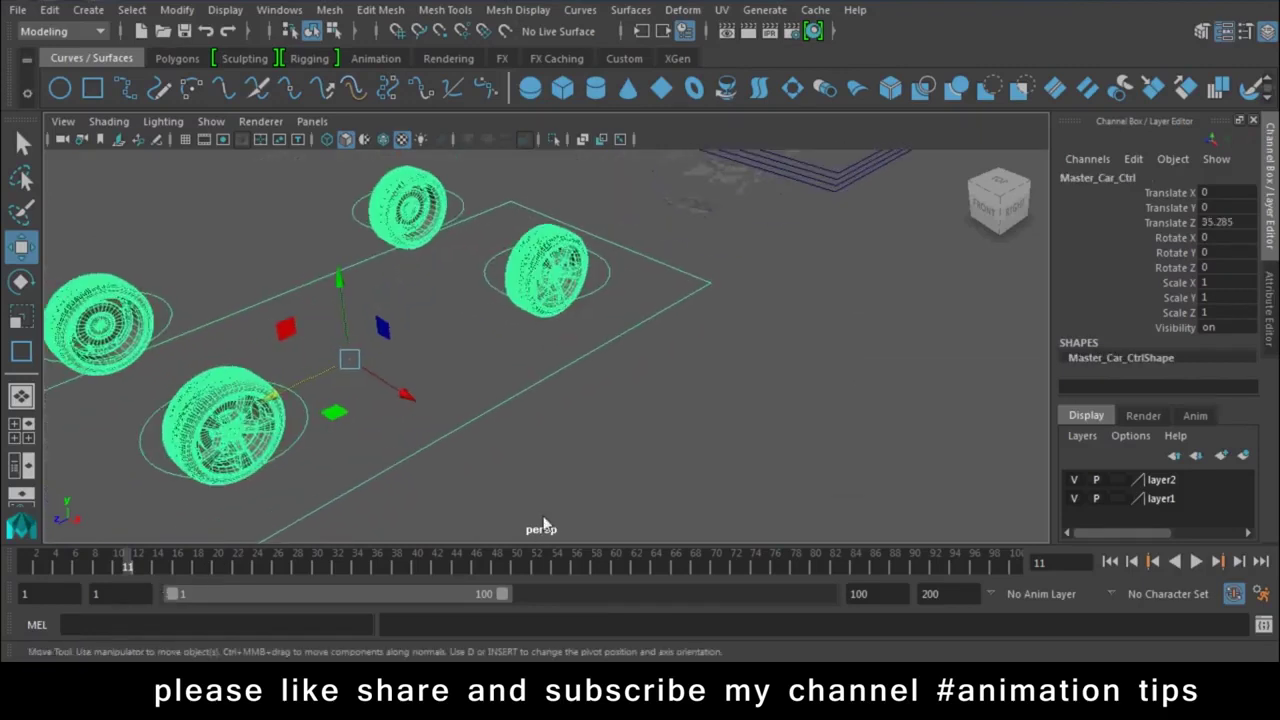
middle_click_drag(543, 524, 630, 465, "alt")
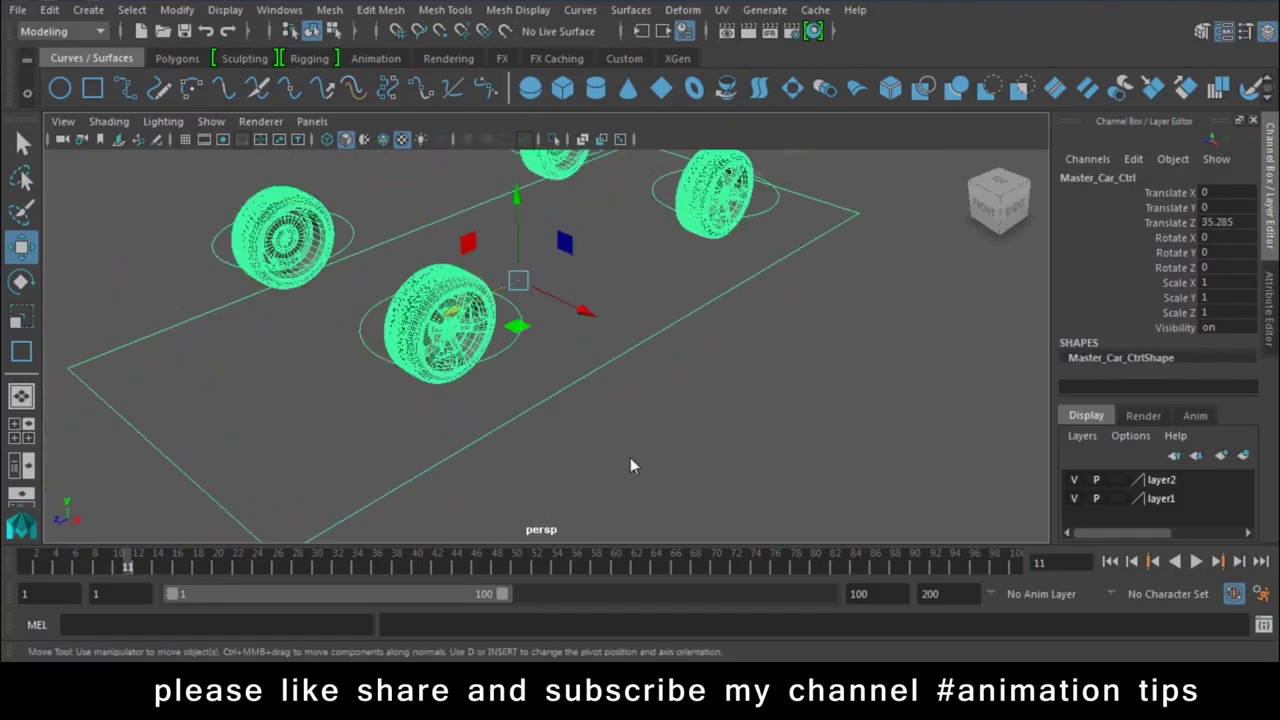
left_click(428, 304)
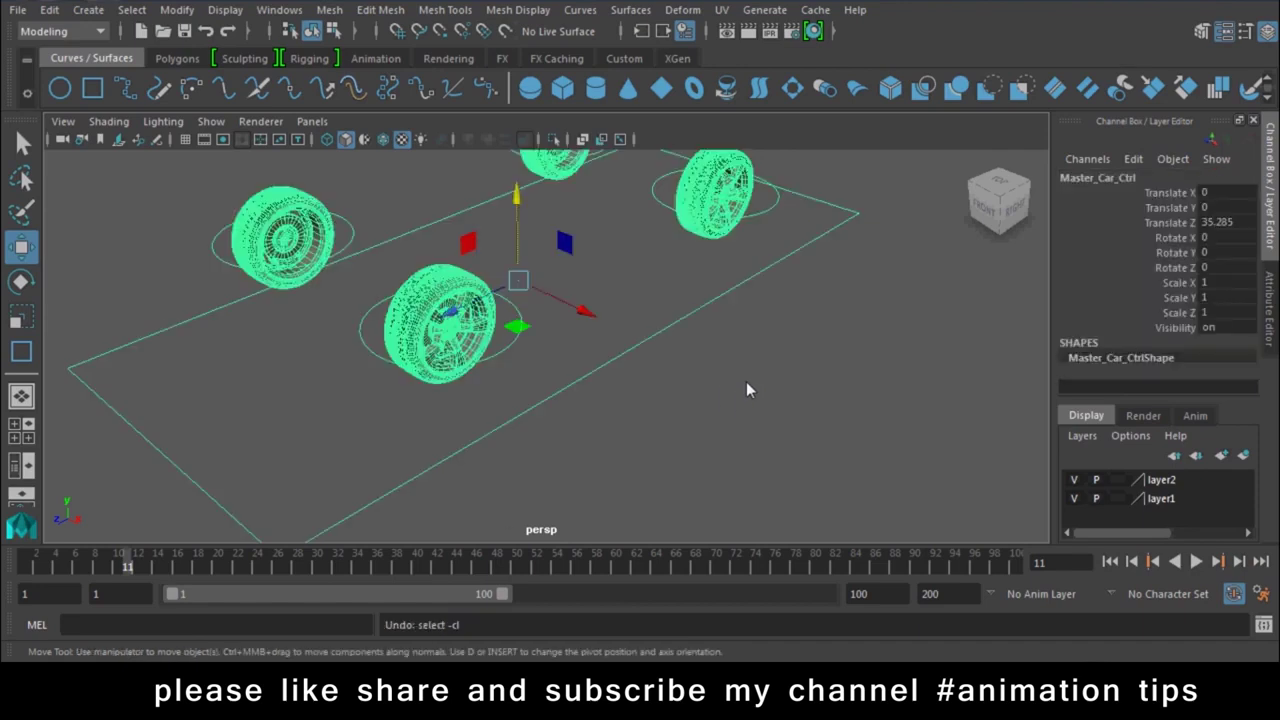
right_click_drag(746, 383, 590, 568, "alt")
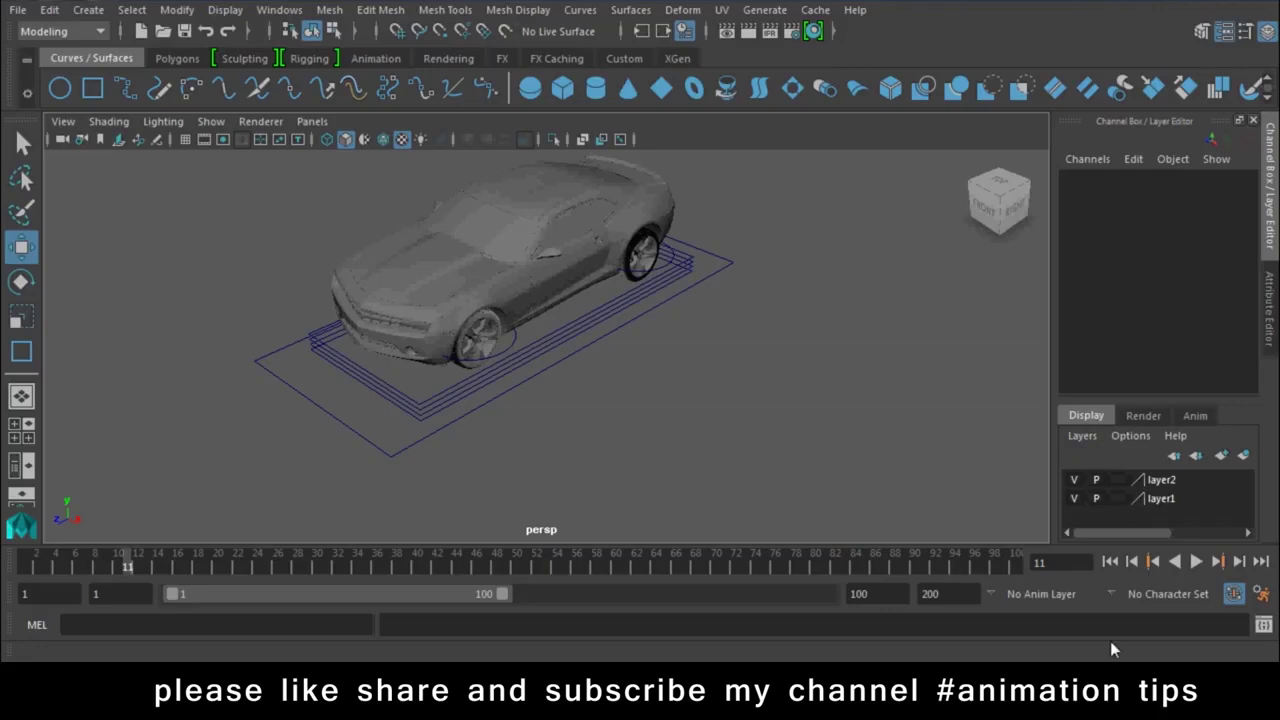
left_click(1146, 556)
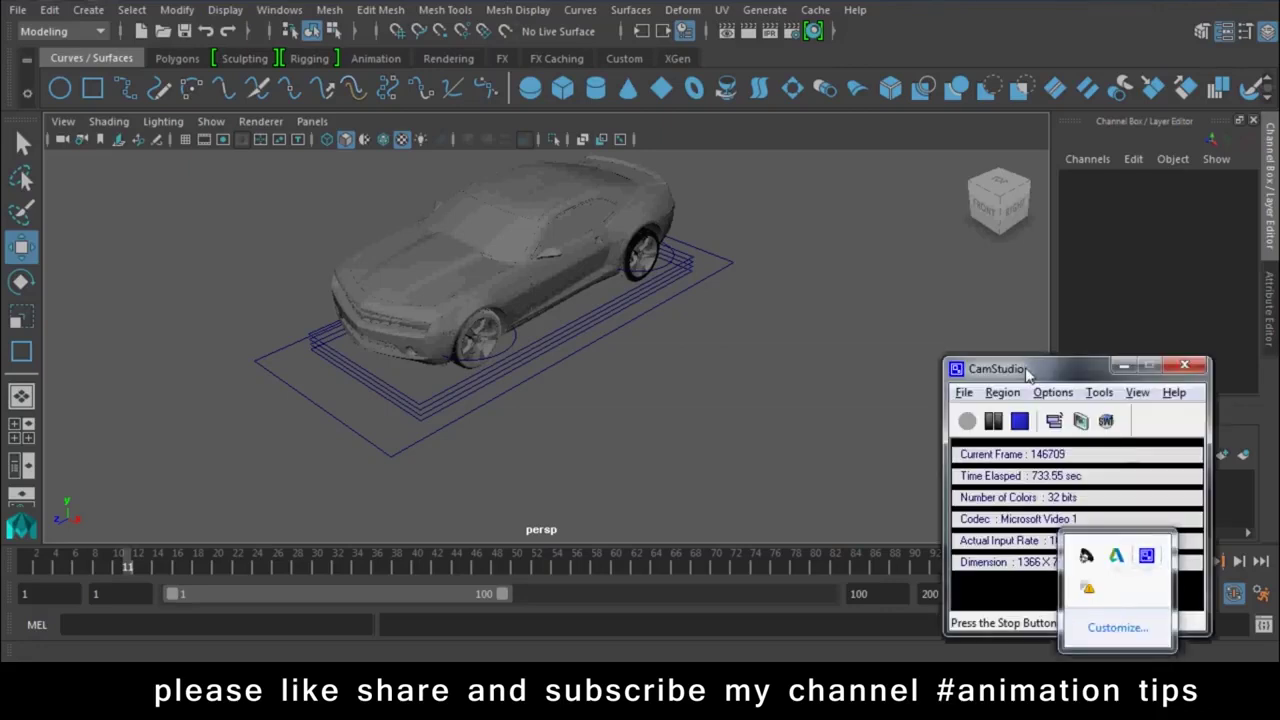
mouse_move(643, 453)
left_mouse_down("alt")
mouse_move(558, 377)
mouse_move(745, 381)
mouse_move(780, 500)
mouse_move(645, 383)
mouse_move(496, 371)
left_mouse_up("alt")
left_click(496, 371)
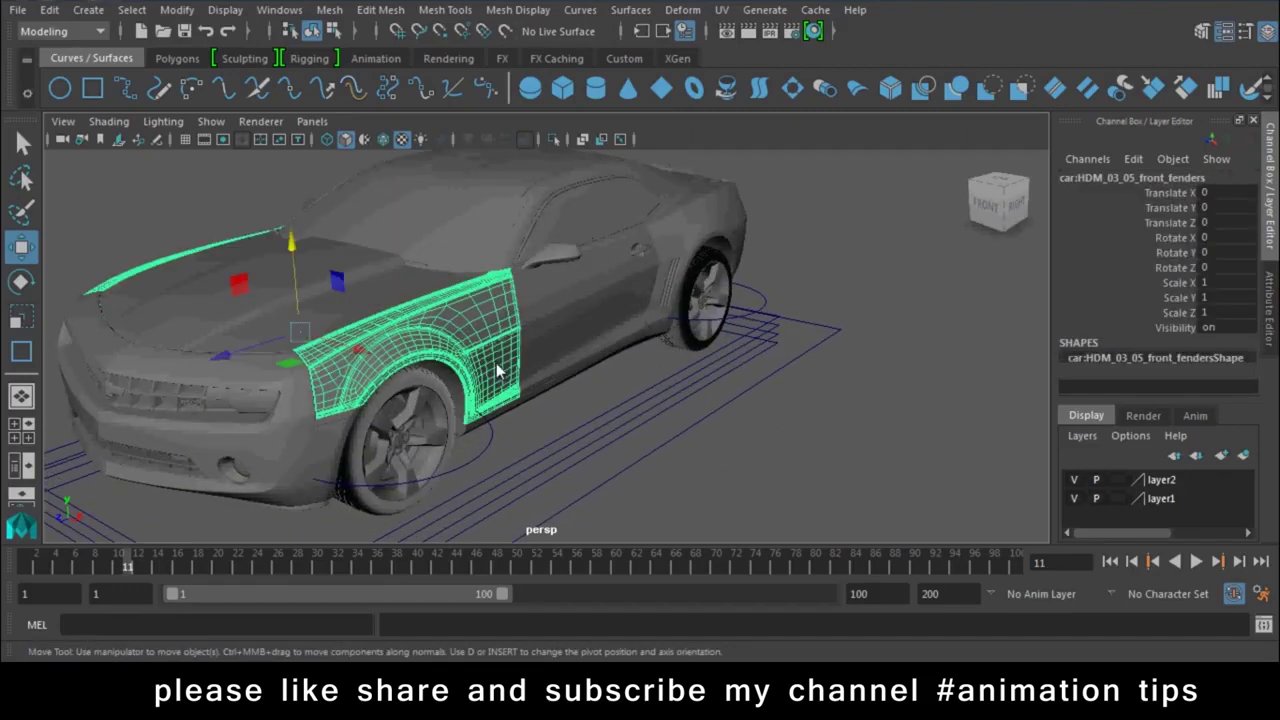
key("Up")
key("Up")
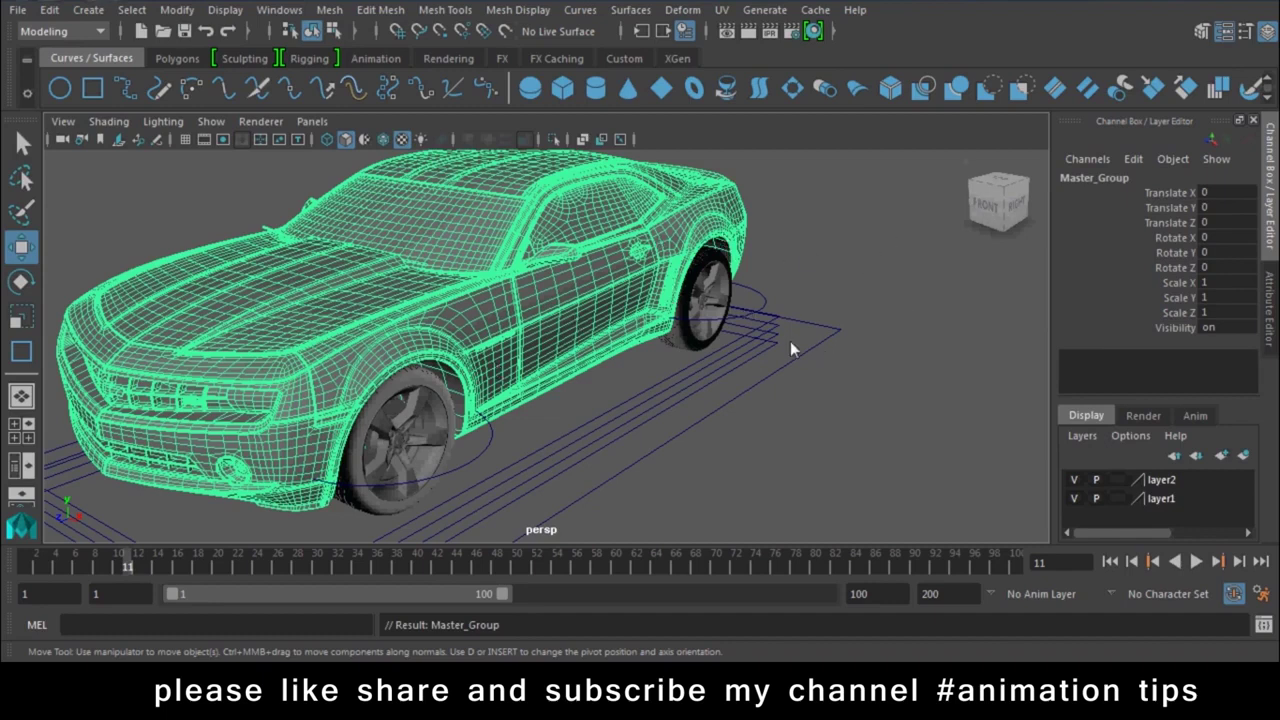
left_click(964, 359)
left_click(459, 315)
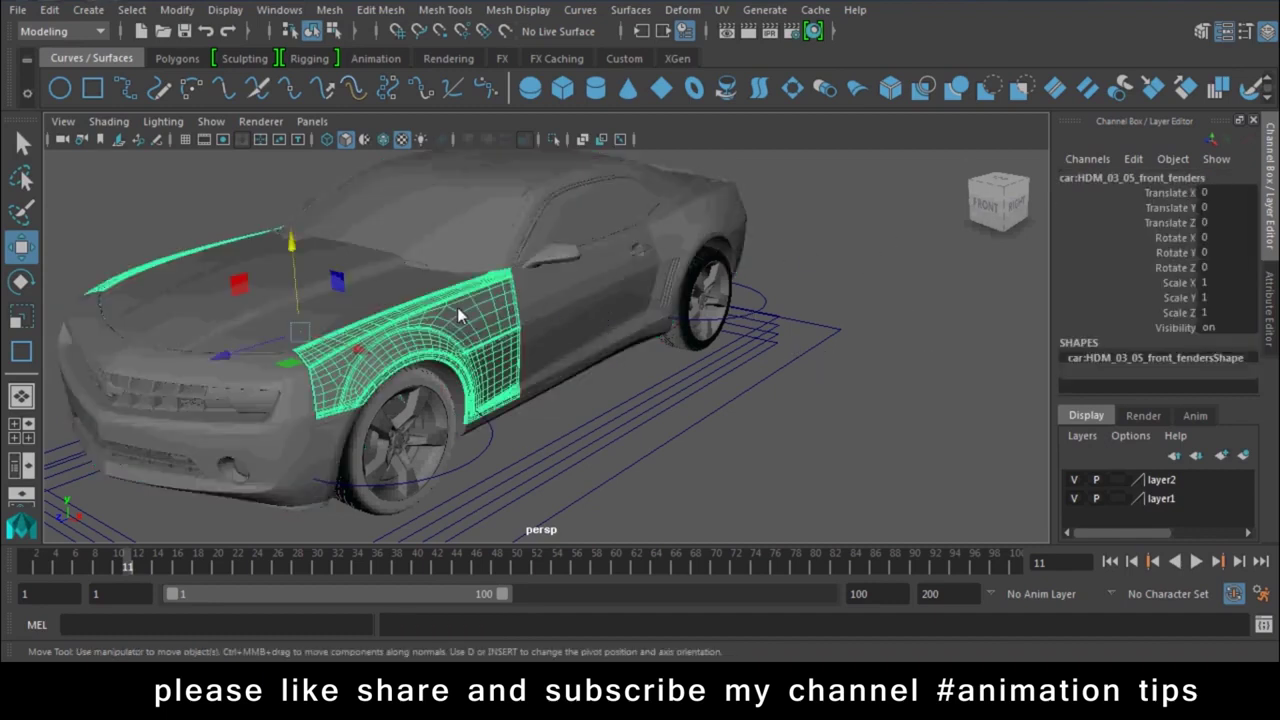
left_click(583, 427)
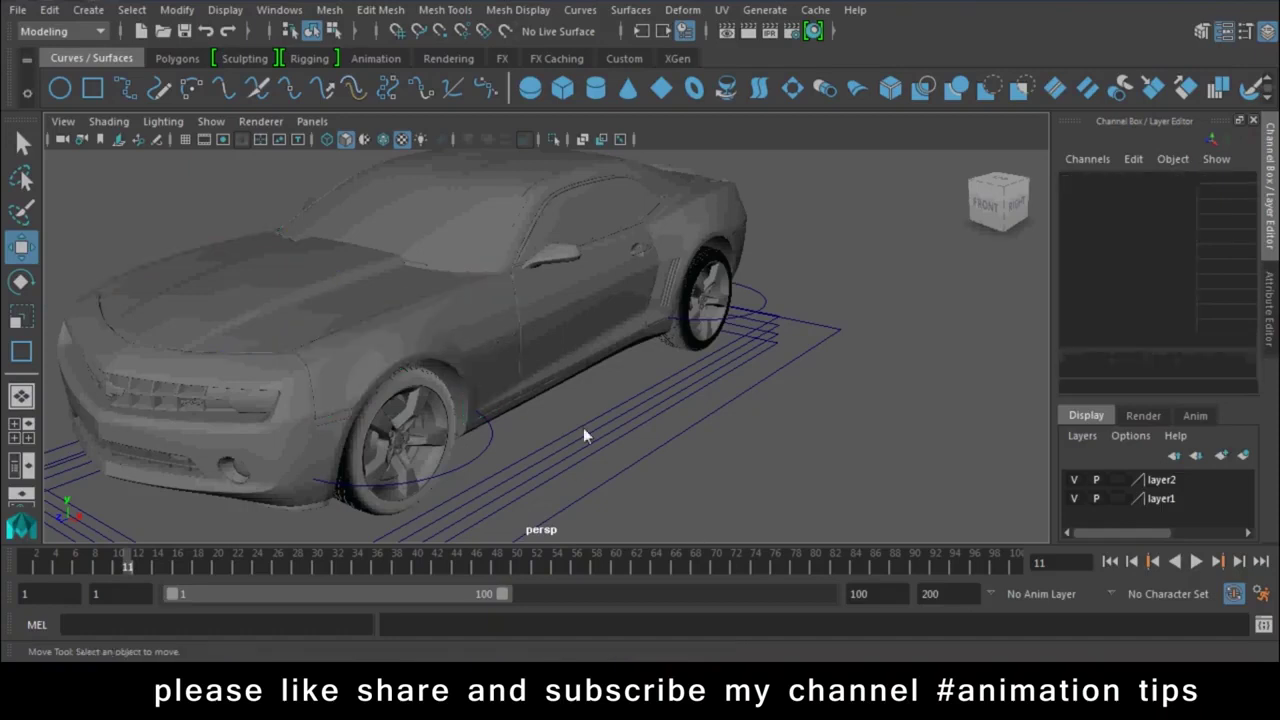
left_click(507, 343)
key("Up")
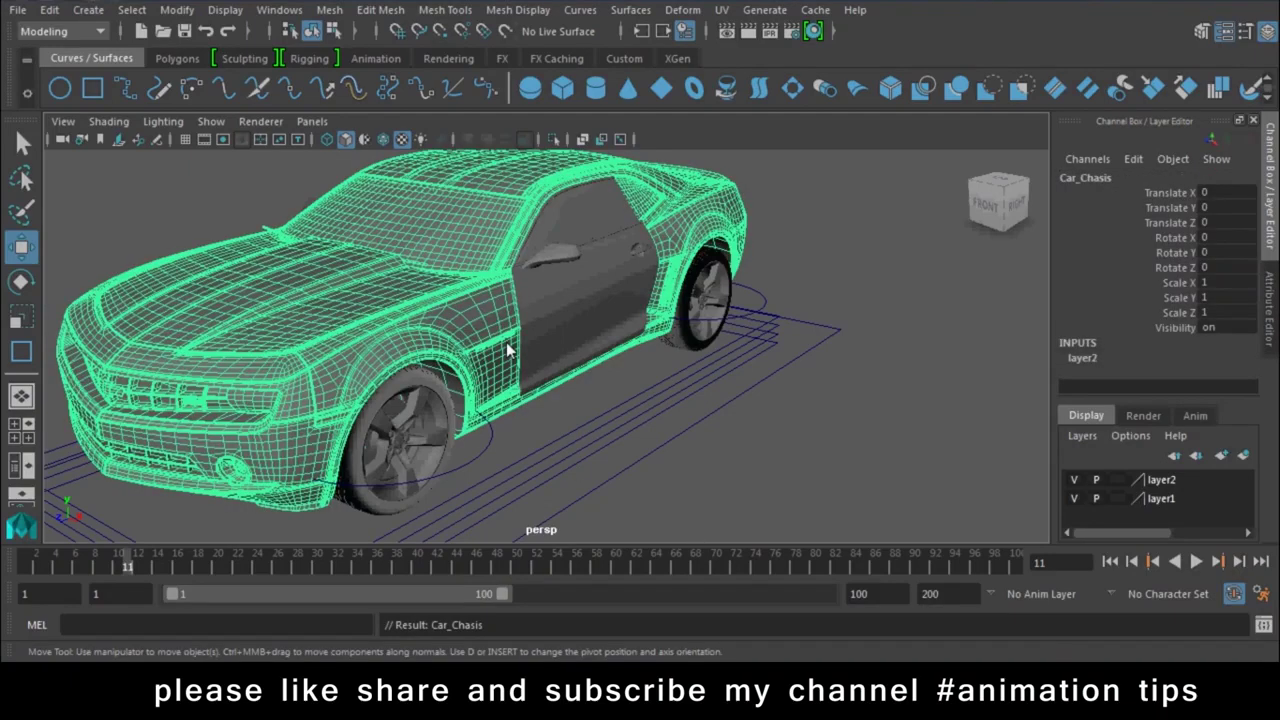
key("Up")
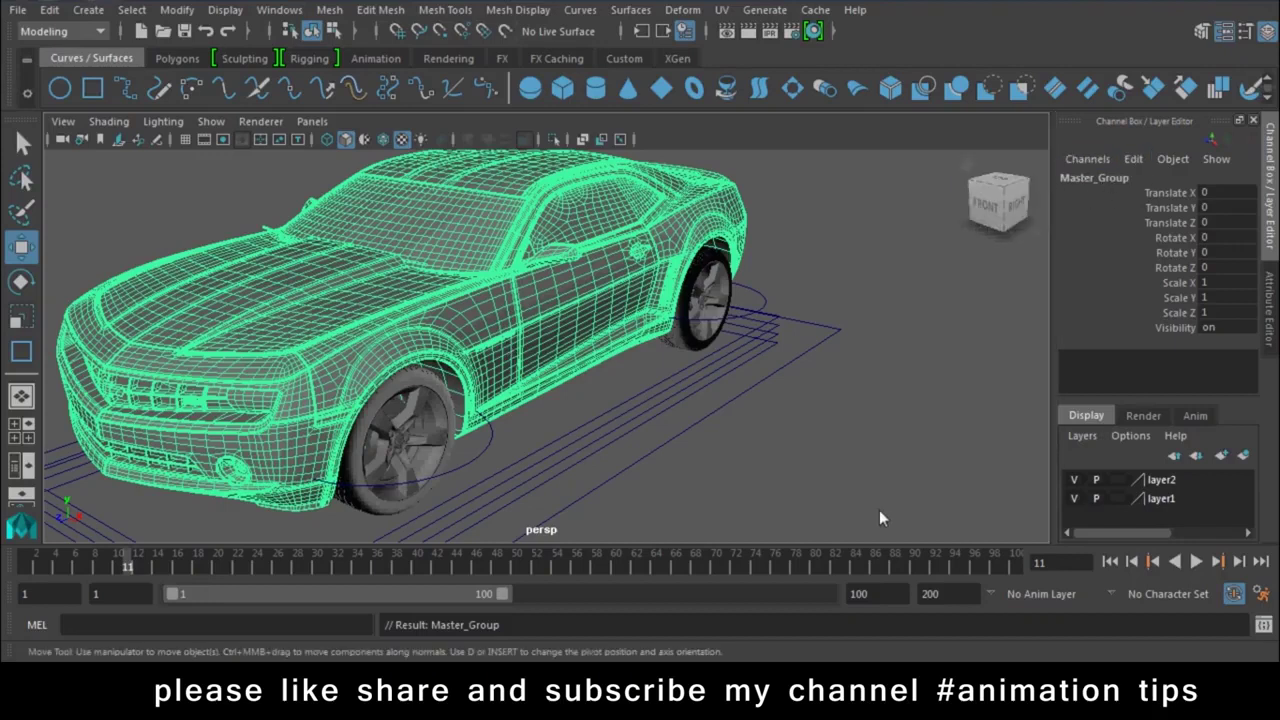
left_click(879, 510)
- In the Outliner, move Leftdoor and rightdoor together under Master_Group
left_click(281, 10)
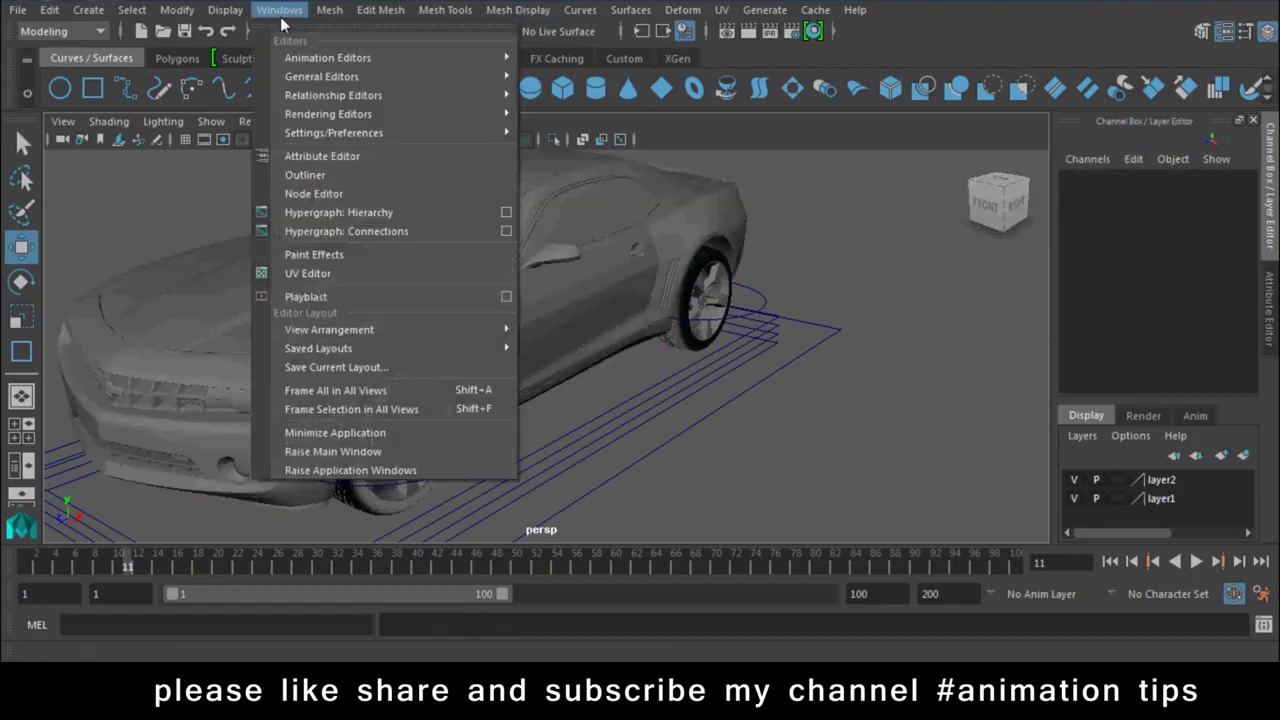
left_click(311, 174)
left_click_drag(800, 116, 1085, 120)
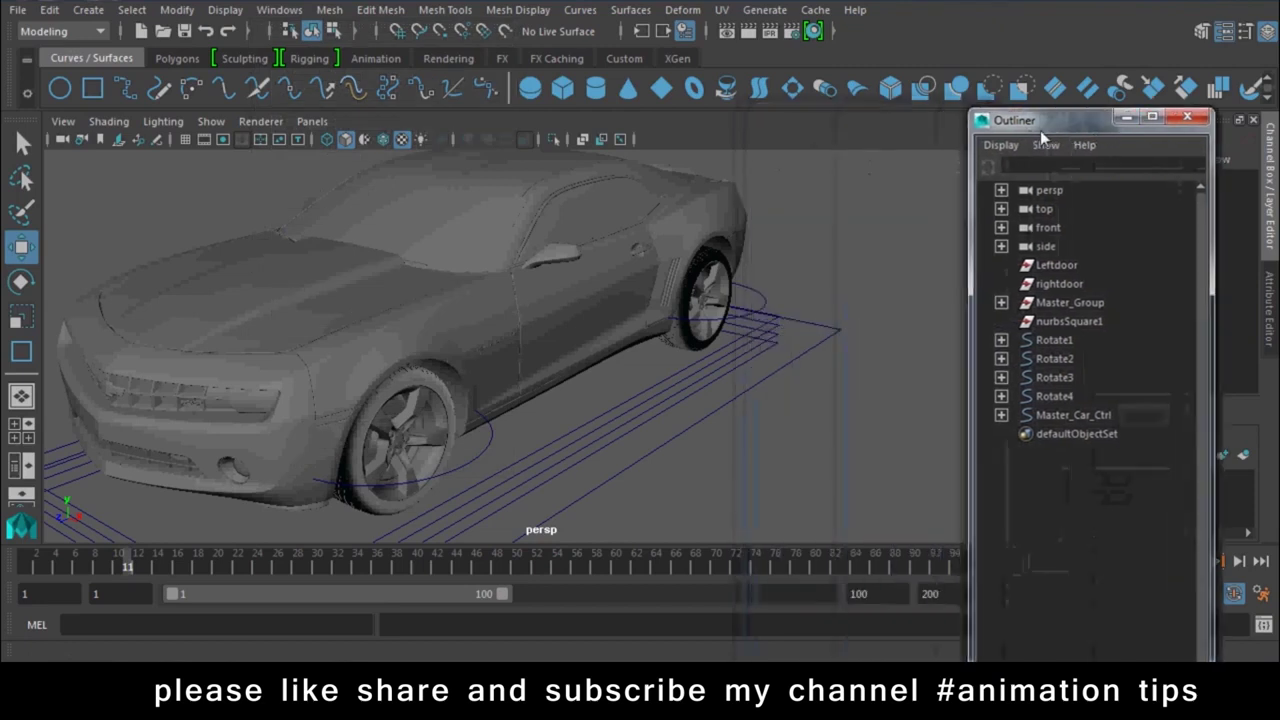
left_click(1113, 266)
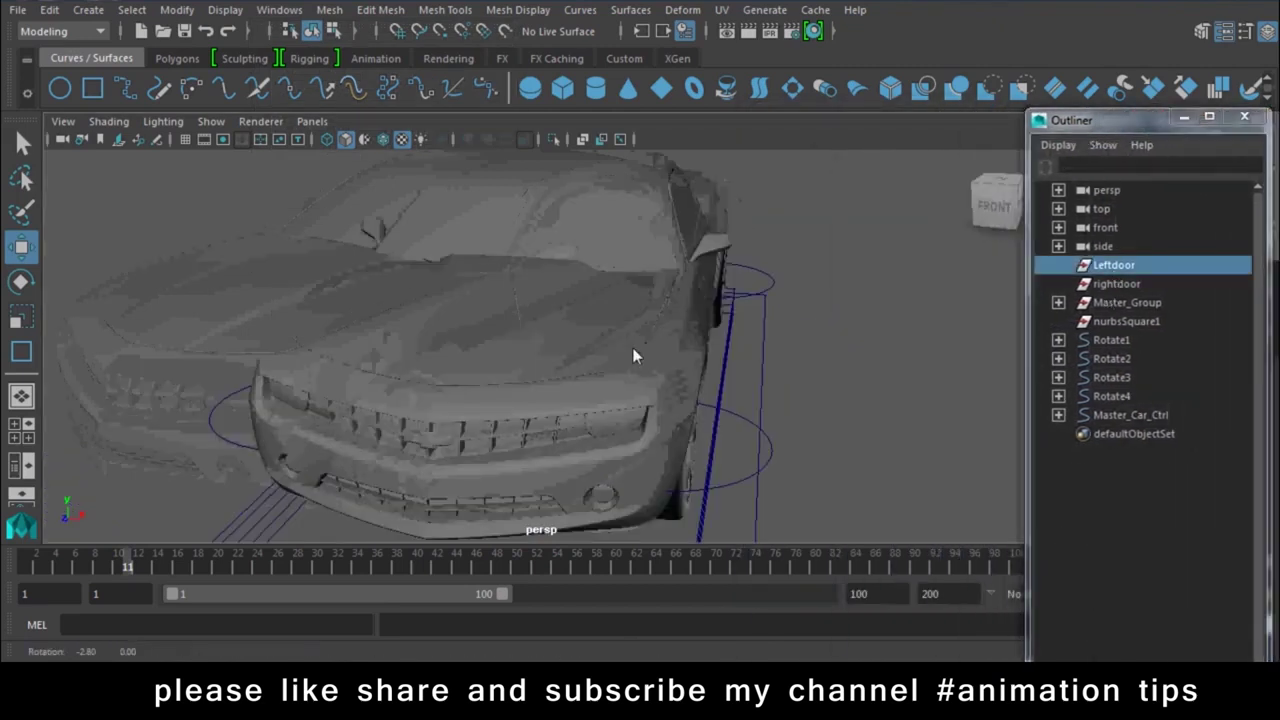
left_click_drag(632, 347, 674, 349, "alt")
left_click(1108, 284)
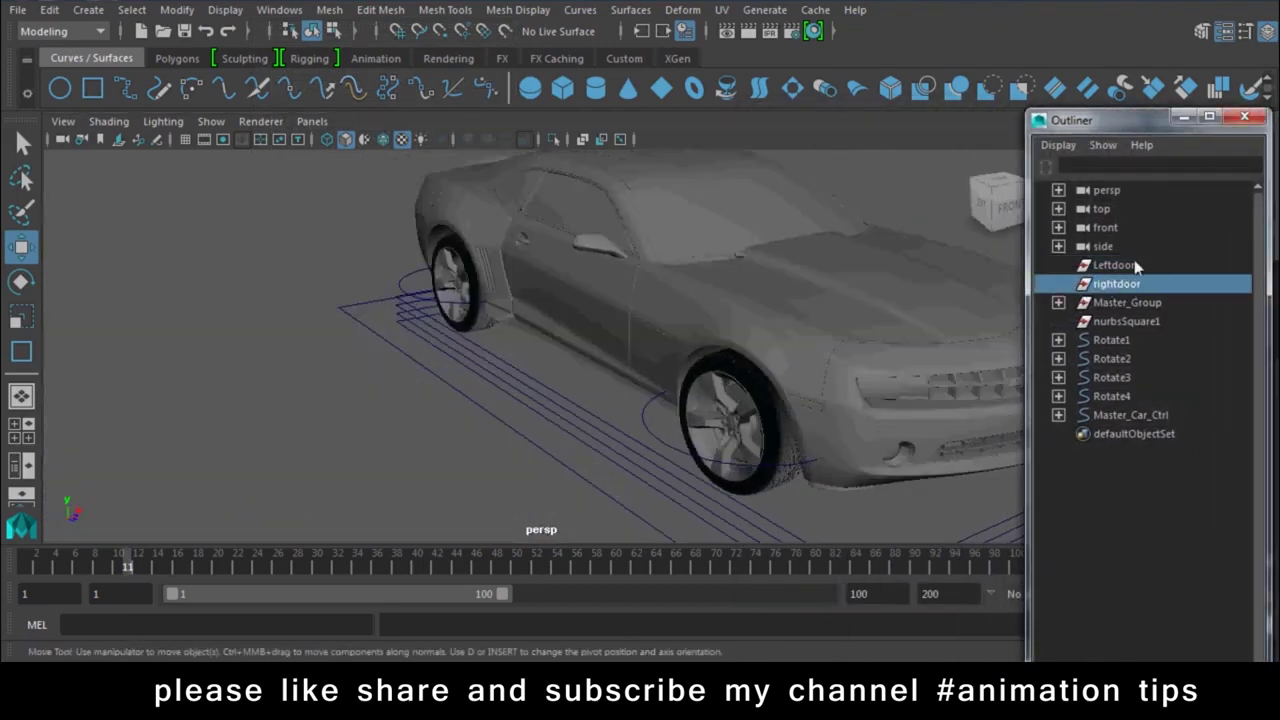
left_click_drag(1128, 268, 1127, 284)
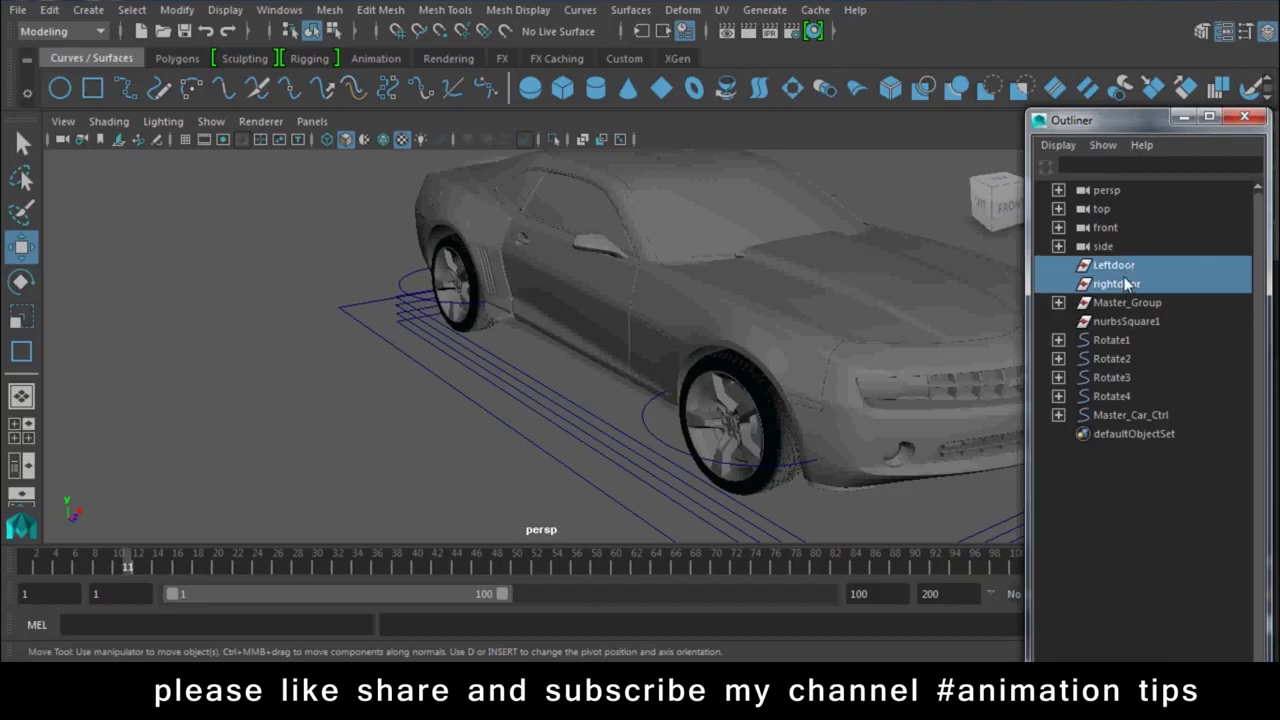
middle_click_drag(1076, 301, 1090, 302)
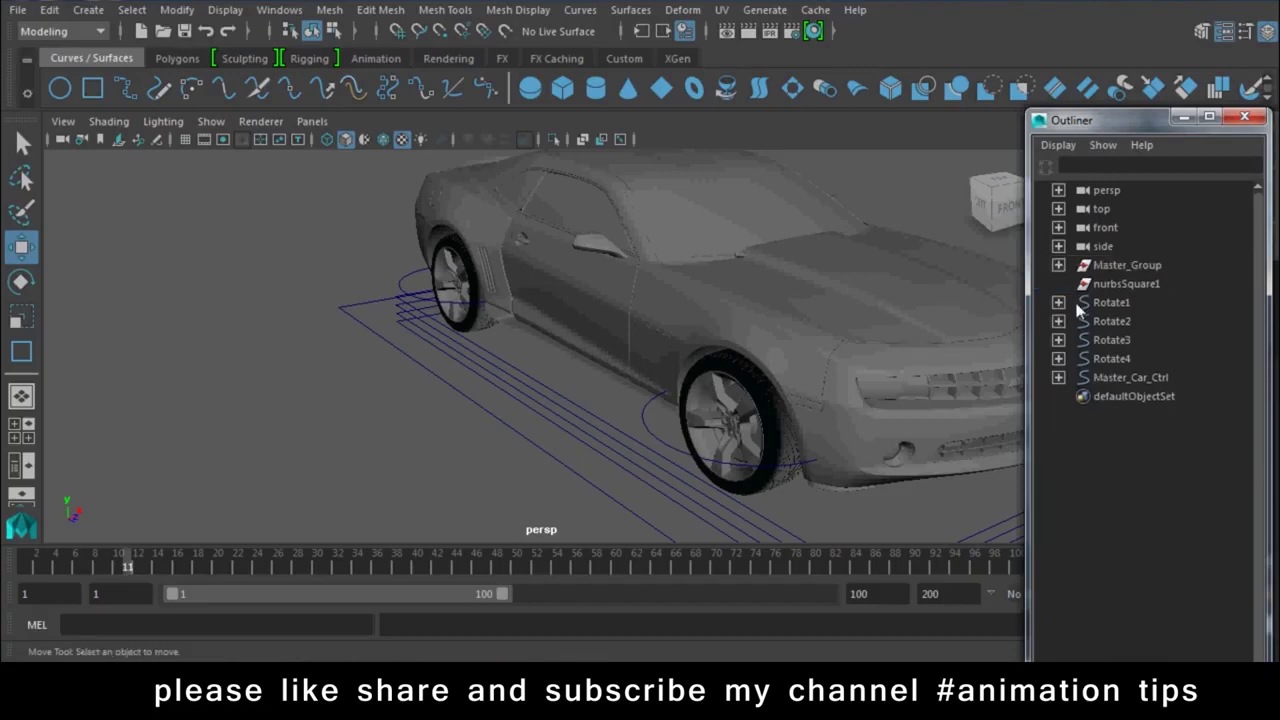
- Expand Master_Group and check its children L_Door, R_Door and Car_Chasis
left_click(1059, 265)
left_click(1122, 286)
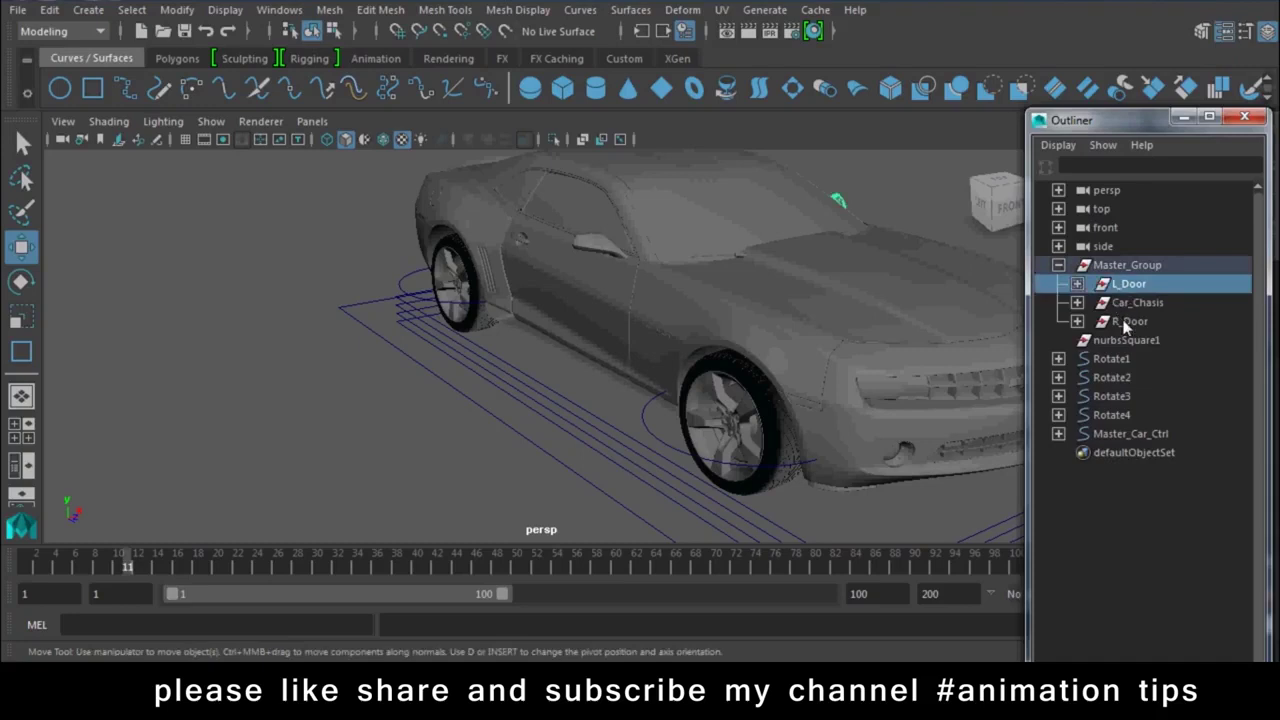
left_click(1127, 322)
left_click(1138, 302)
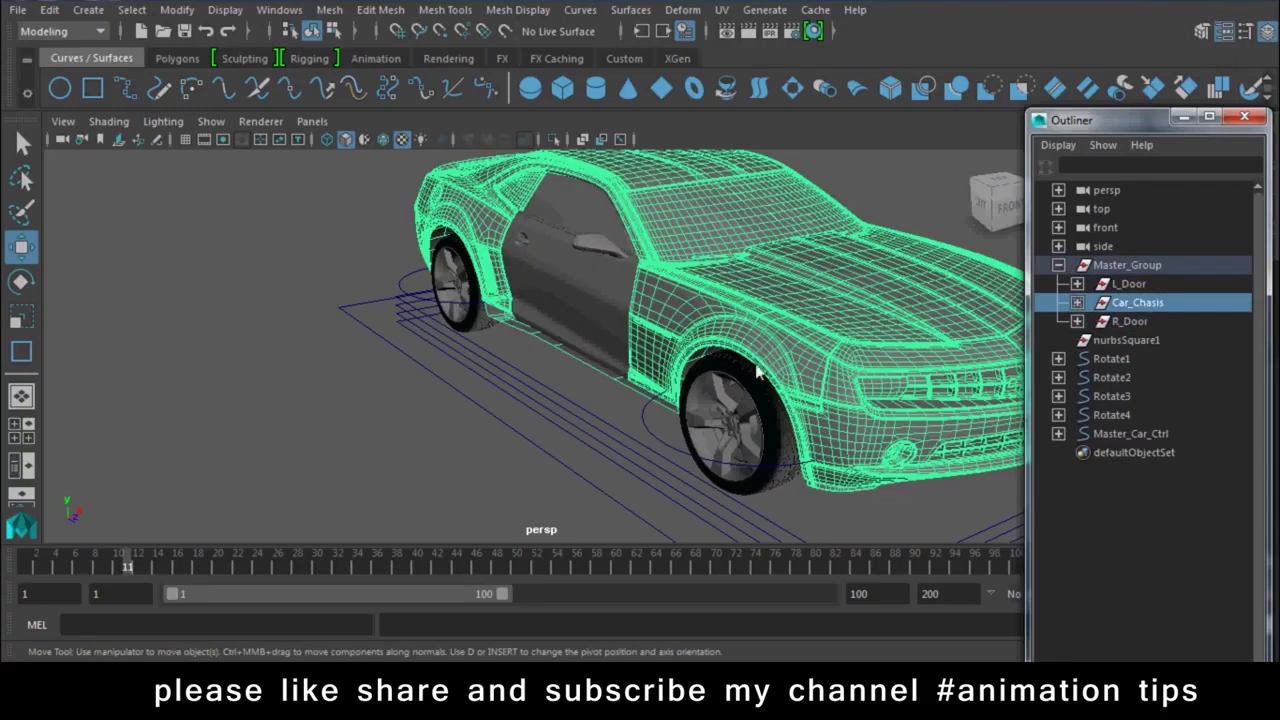
left_click_drag(760, 372, 581, 355, "alt")
left_click(1127, 265)
mouse_move(588, 460)
left_mouse_down("alt")
mouse_move(635, 459)
mouse_move(648, 428)
left_mouse_up("alt")
scroll(652, 445, "up", 3)
scroll(648, 468, "up", 3)
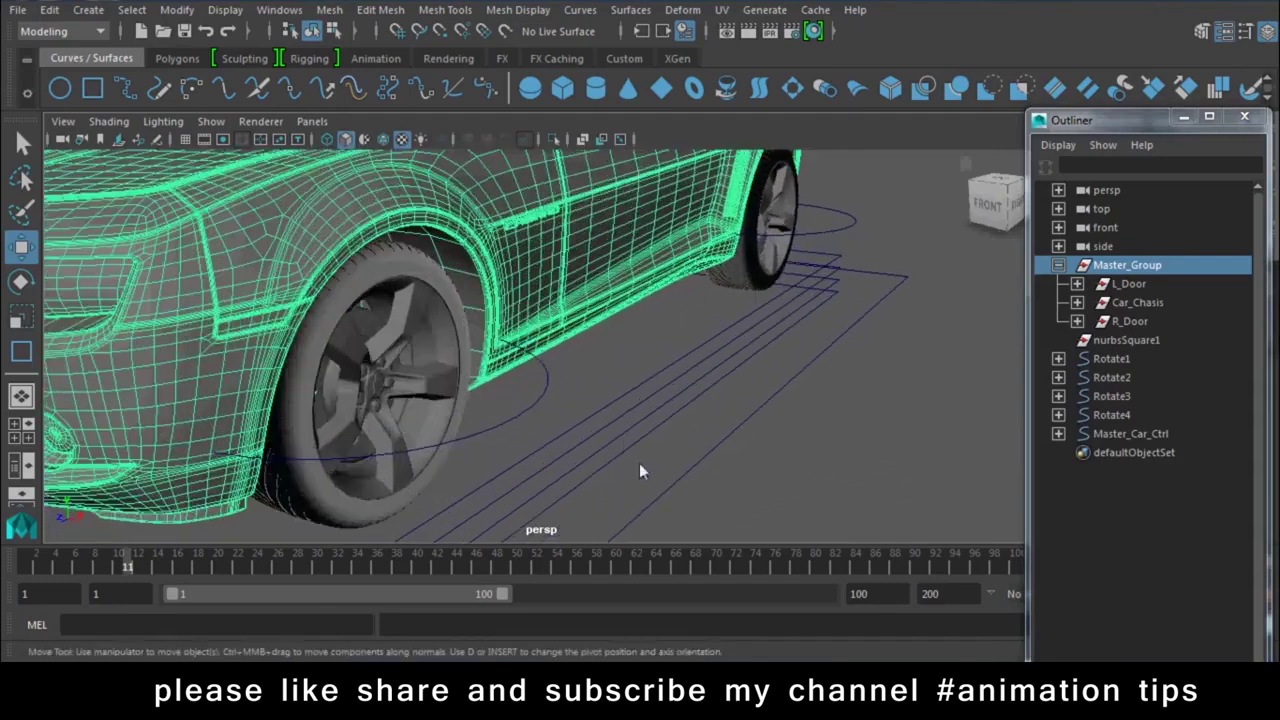
- Parent Master_Group under Rotate1, Rotate1 under Rotate2, and Rotate2 under Rotate3
left_click(622, 396, "shift")
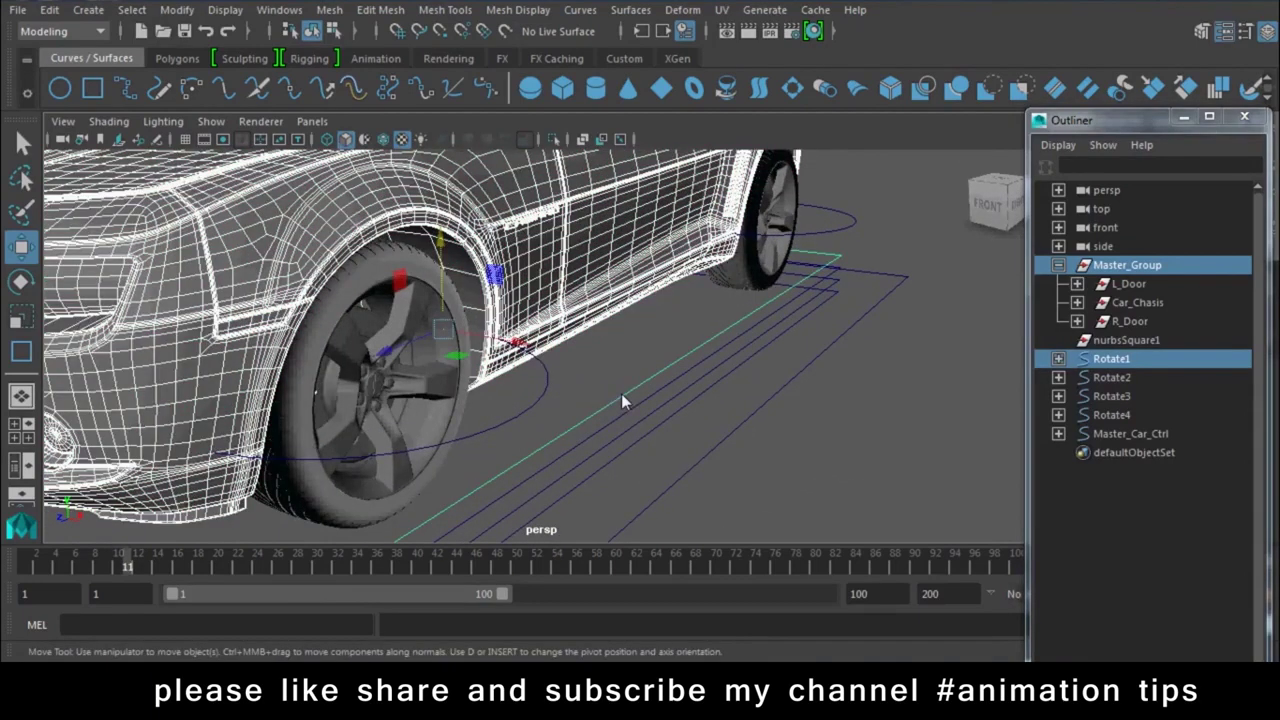
key("p")
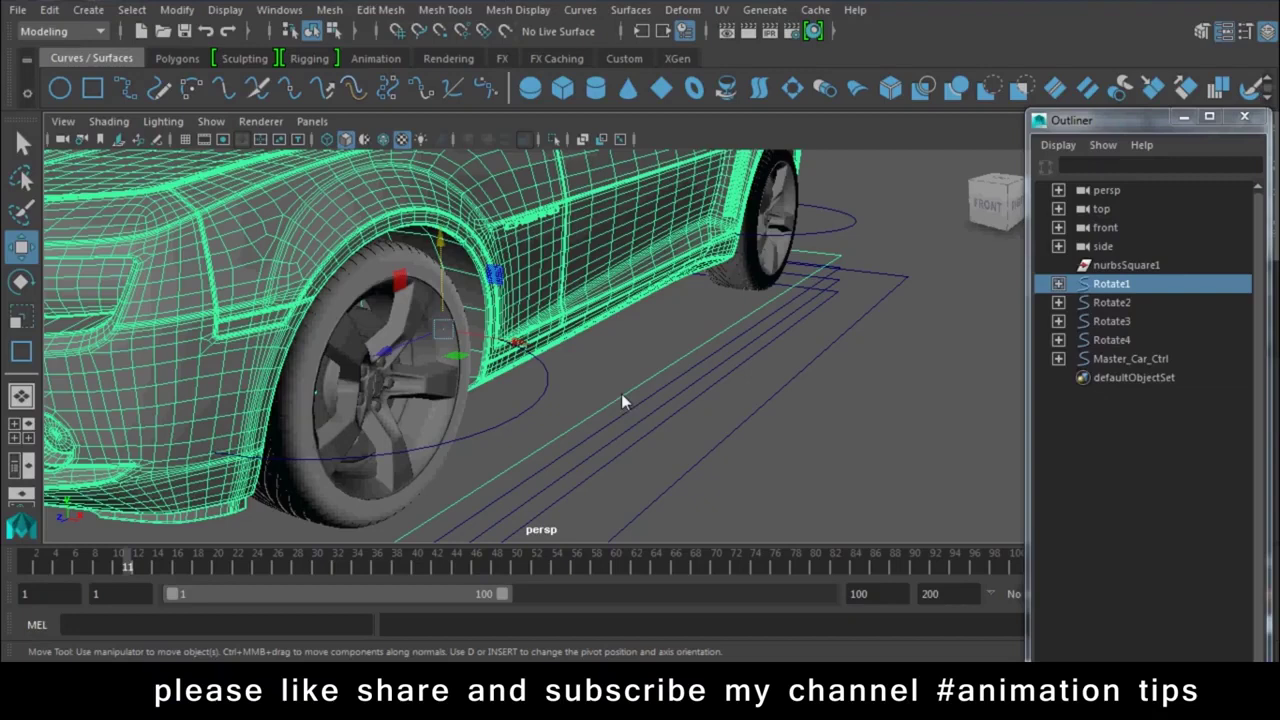
left_click(834, 490)
left_click(651, 394)
left_click(635, 405, "shift")
key("p")
left_click(635, 405)
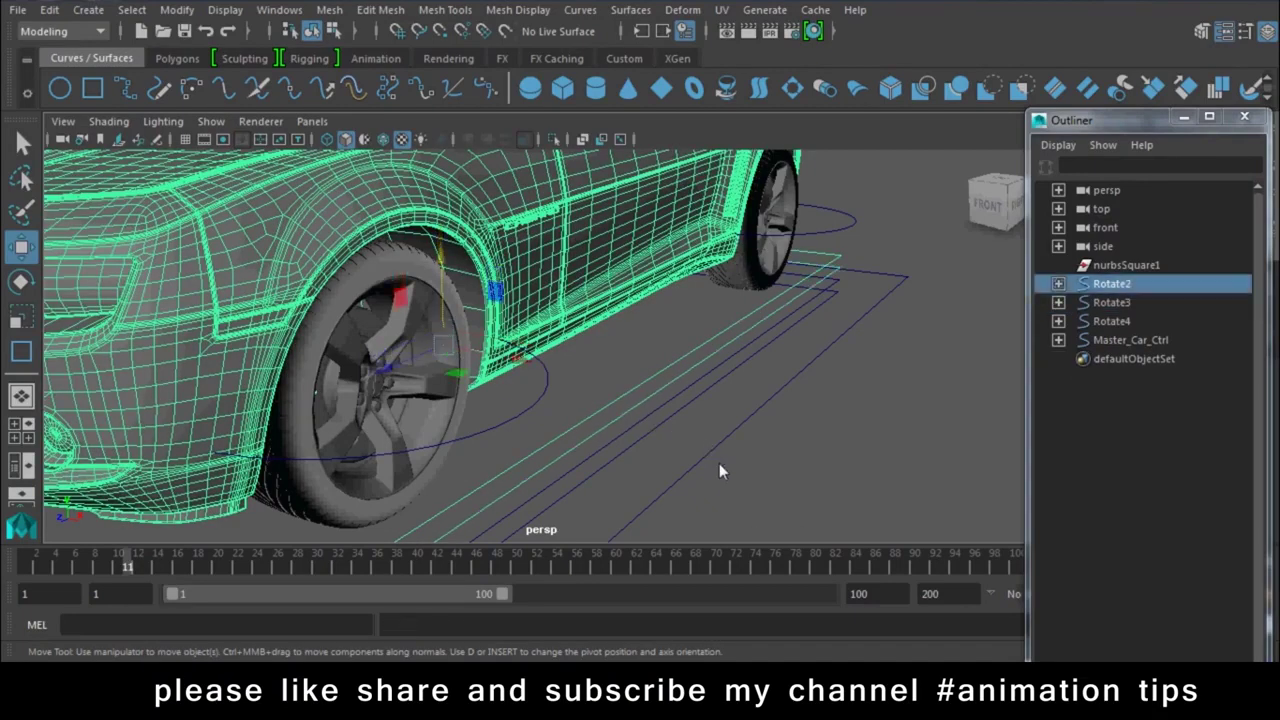
left_click(627, 433, "shift")
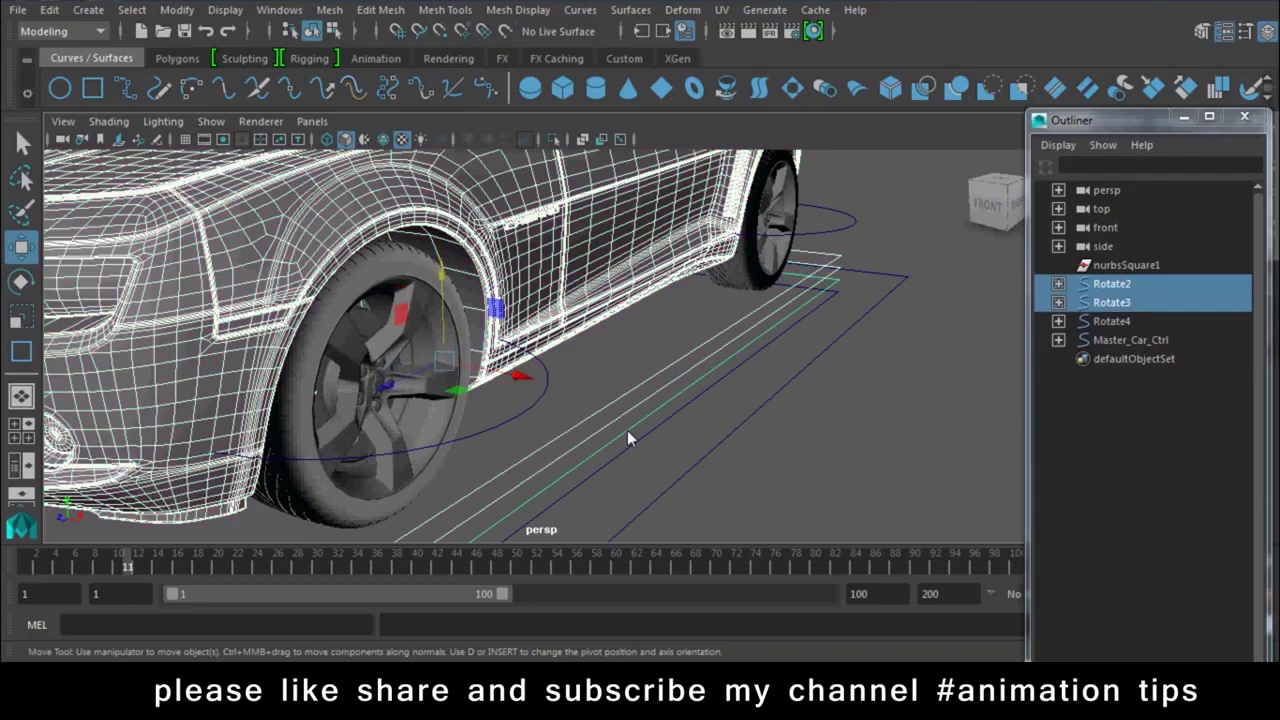
key("p")
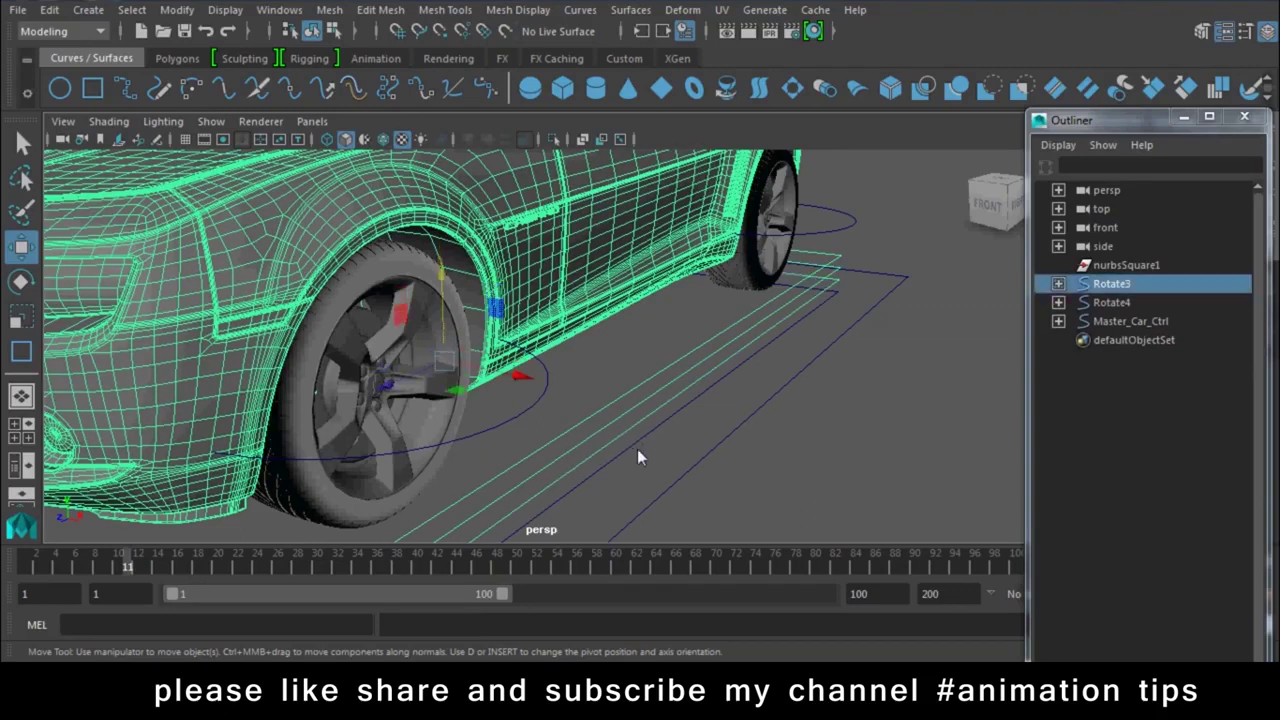
- Parent Rotate3 under Rotate4, then Rotate4 under Master_Car_Ctrl
left_click(630, 455, "shift")
key("p")
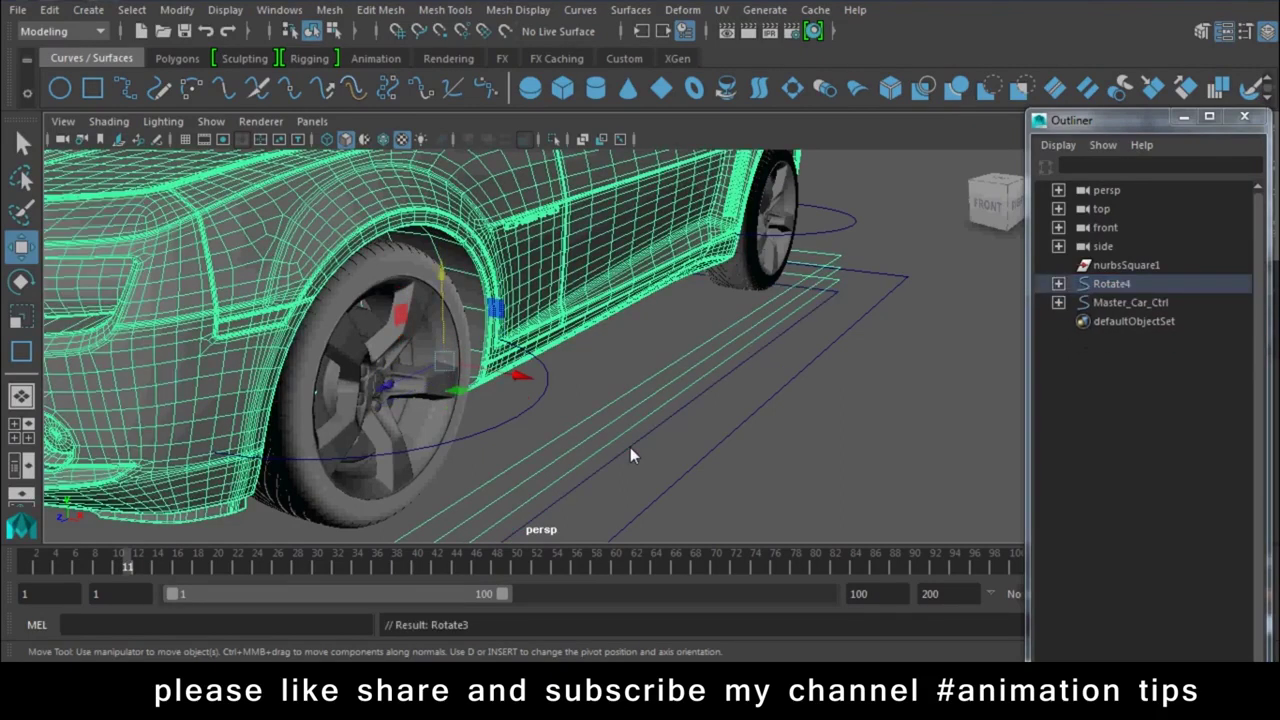
left_click(630, 448)
left_click(690, 469, "shift")
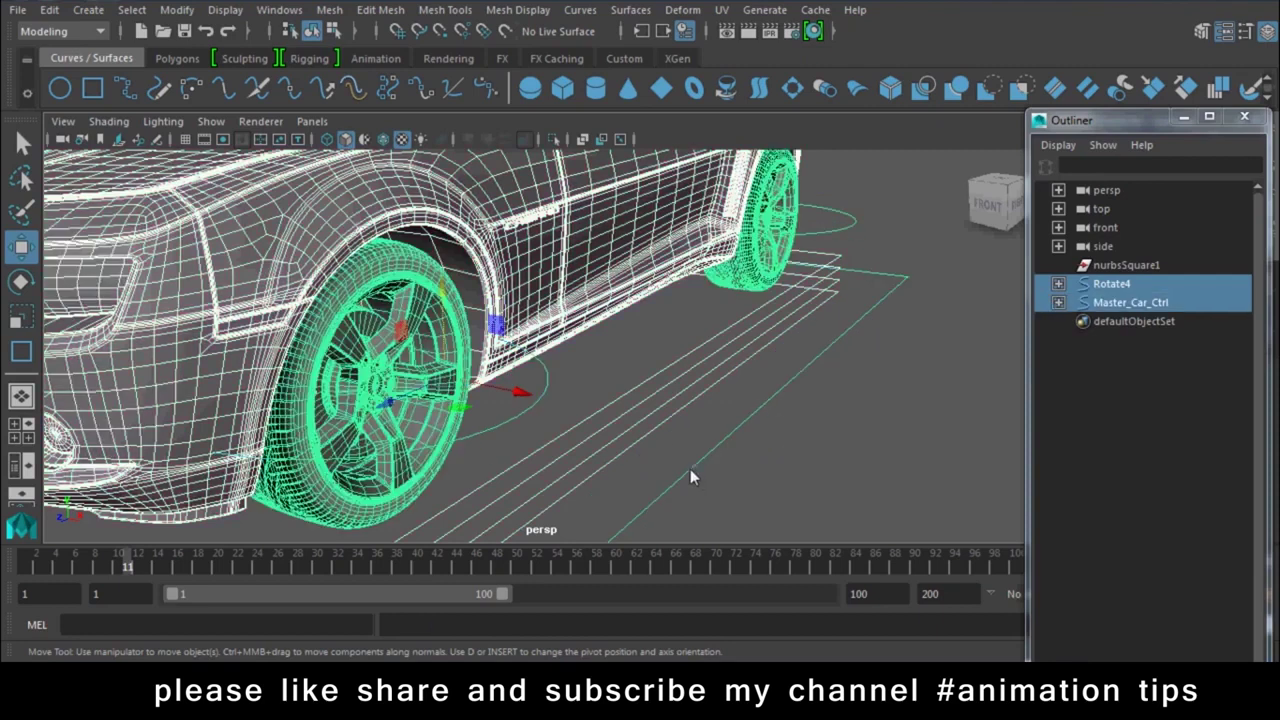
key("p")
- Frame the car, test-slide Master_Car_Ctrl along Z, then undo the move
scroll(756, 486, "down", 2)
key("f")
left_click_drag(756, 486, 455, 397, "alt")
mouse_move(544, 365)
left_mouse_down()
mouse_move(840, 345)
mouse_move(250, 330)
mouse_move(779, 333)
left_mouse_up()
key("ctrl+z")
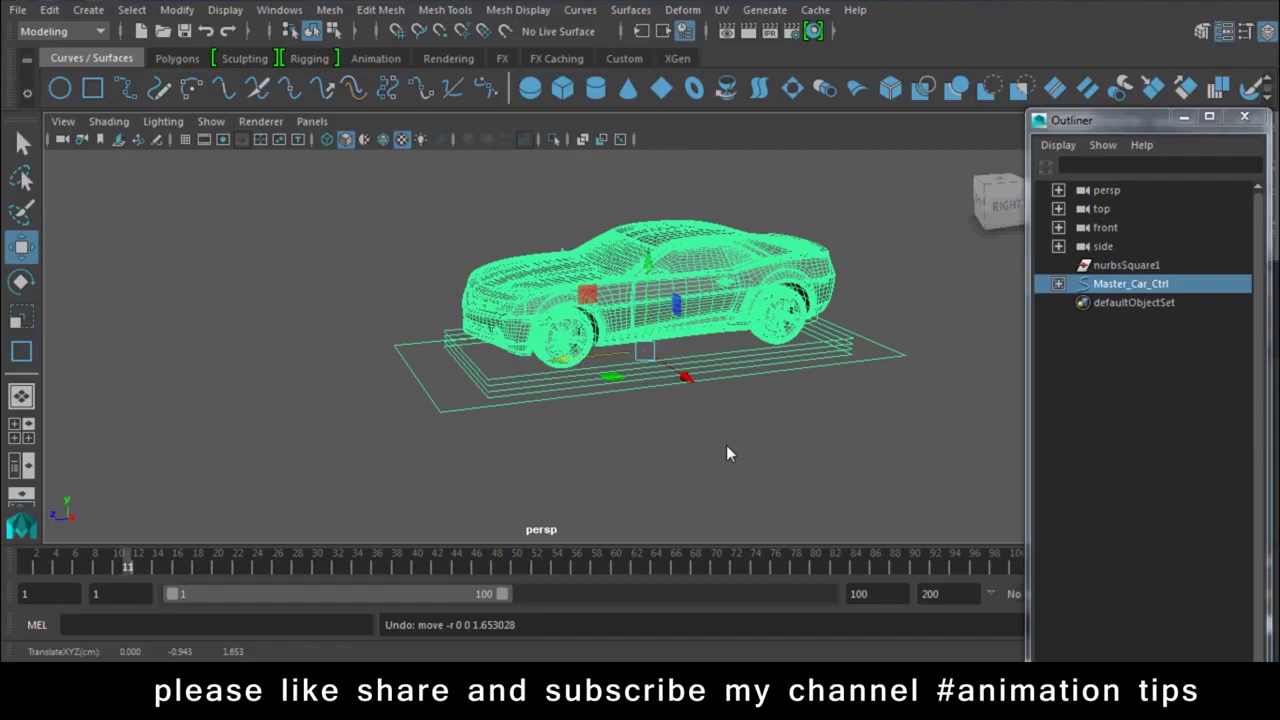
- Clear the selection, move the Outliner to the top, and bring up CamStudio from the tray
left_click(704, 464)
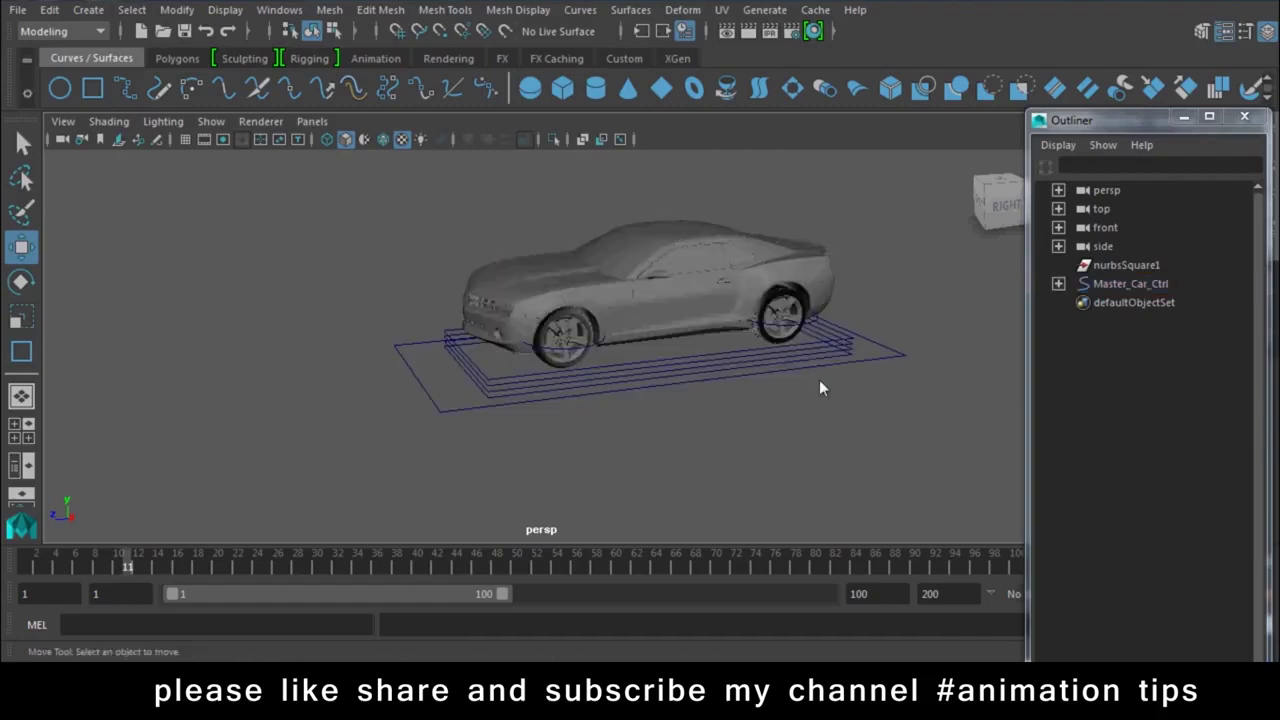
left_click_drag(1110, 120, 1053, 22)
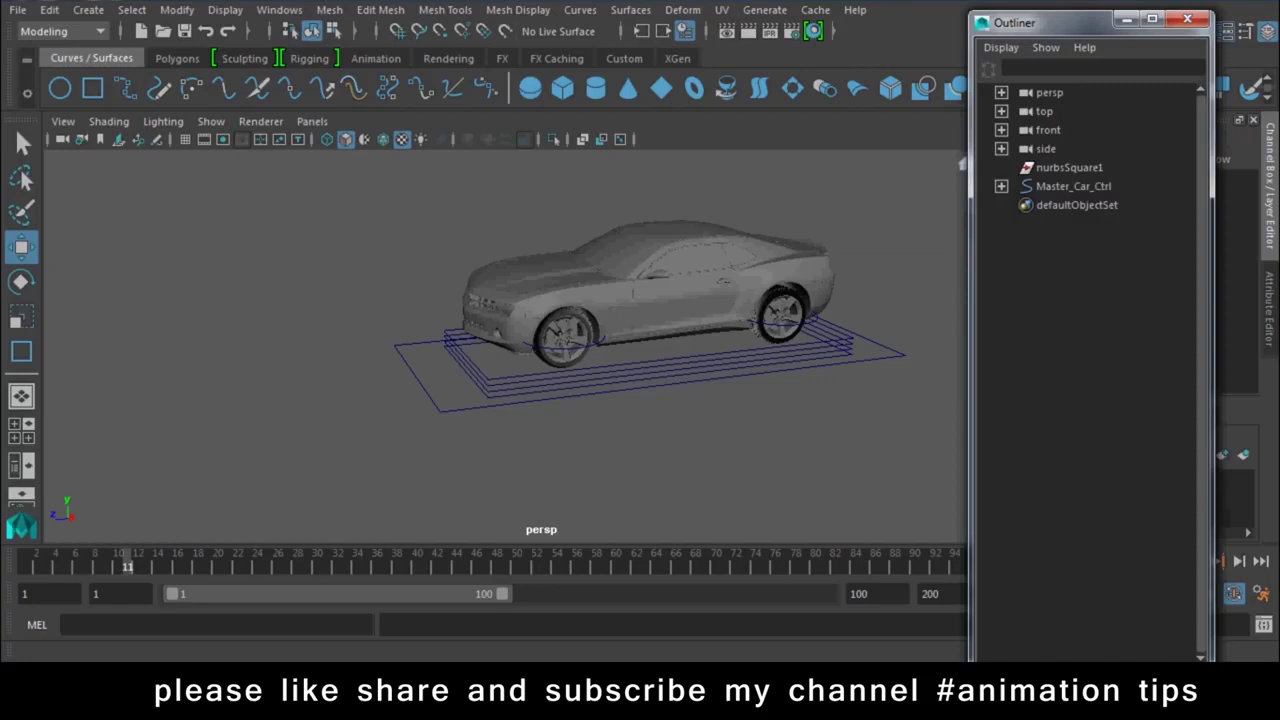
left_click(1118, 700)
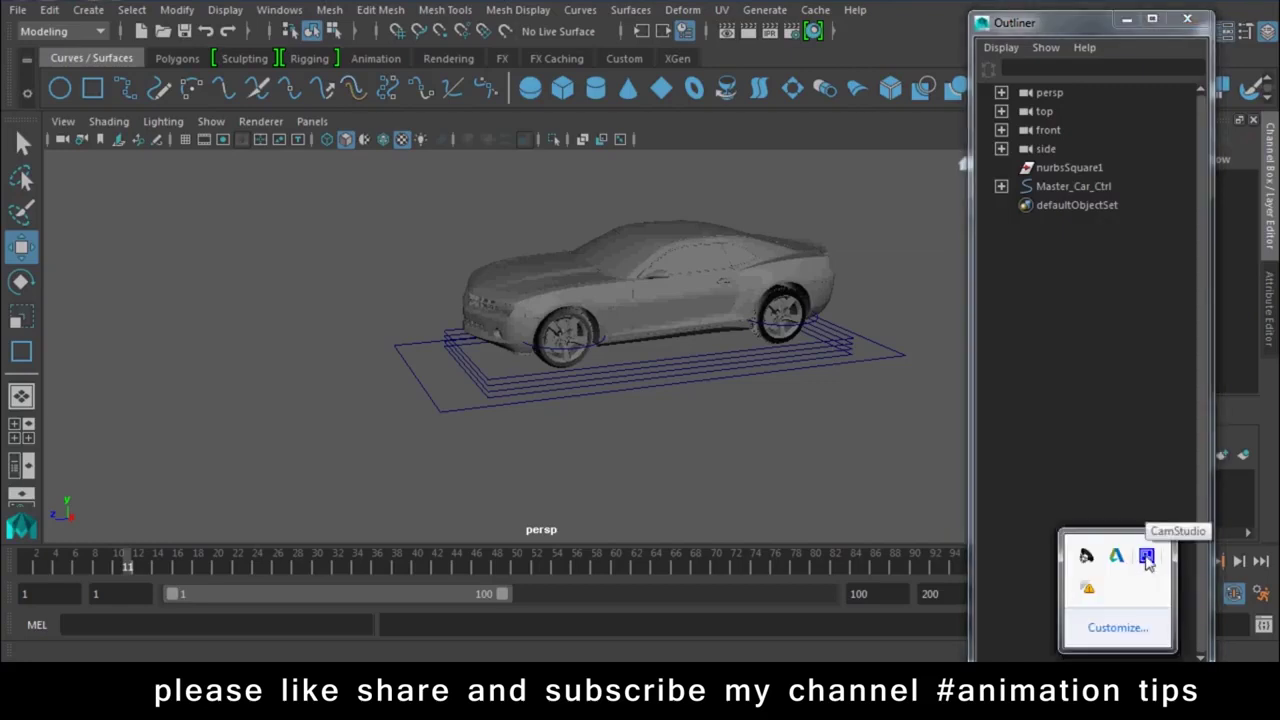
left_click(1147, 558)
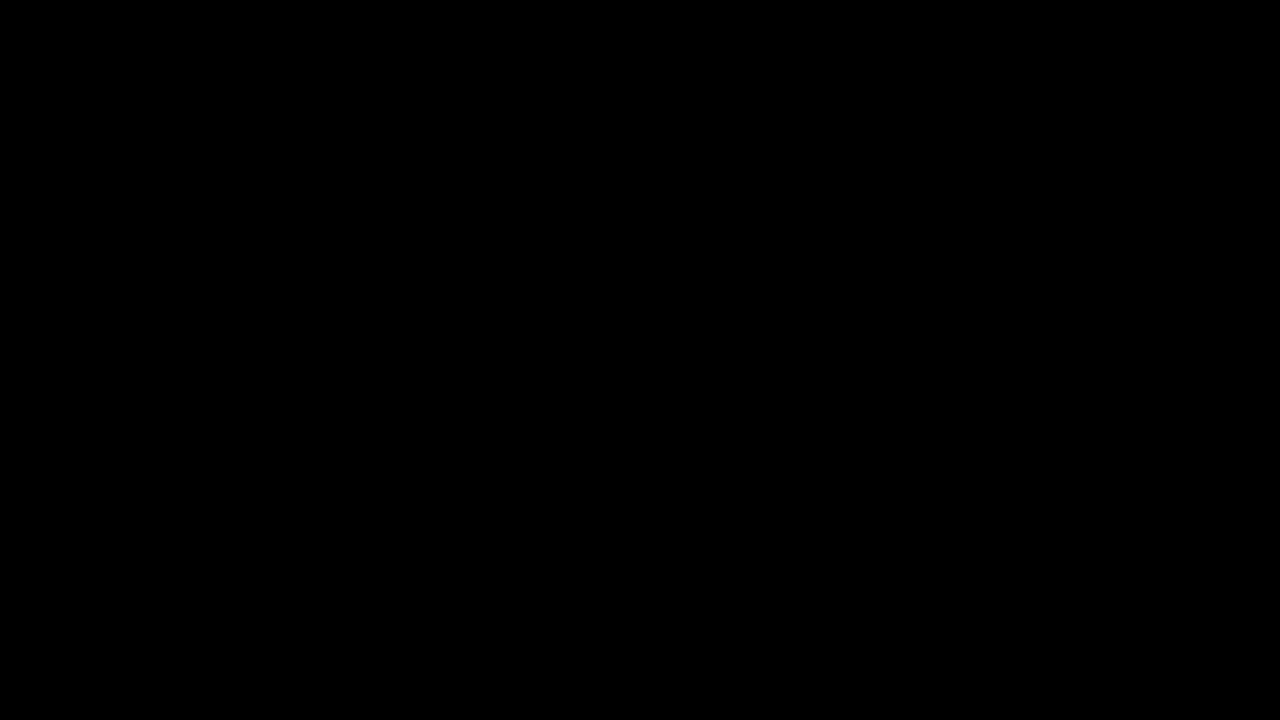